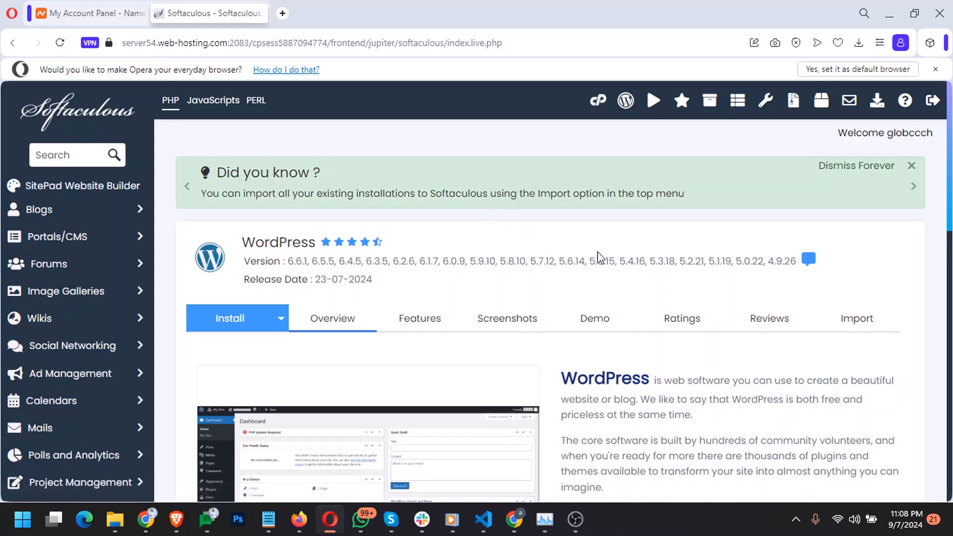
Open the WordPress install form and pick news.arizennonyelu.xyz as the install domain
scroll(614, 254, "down", 4)
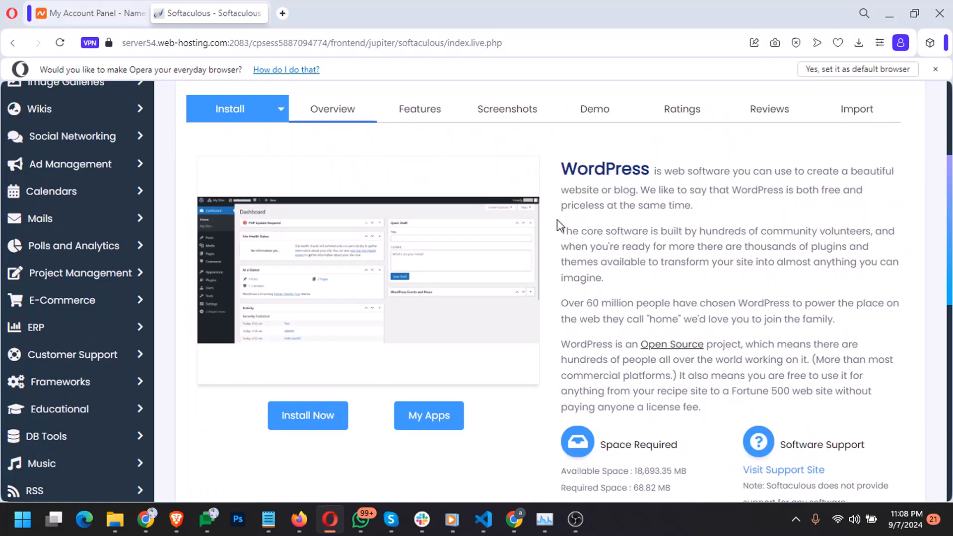
scroll(557, 219, "down", 5)
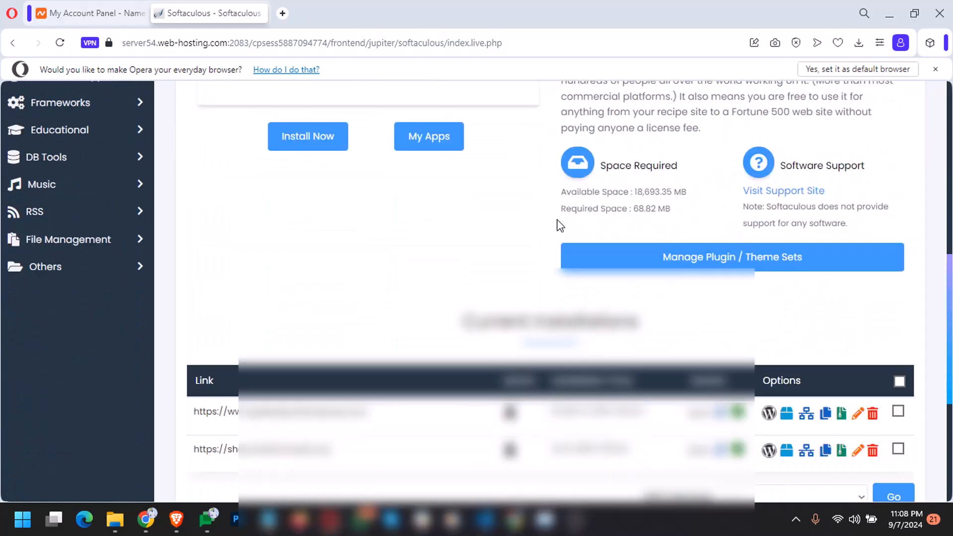
scroll(556, 219, "down", 3)
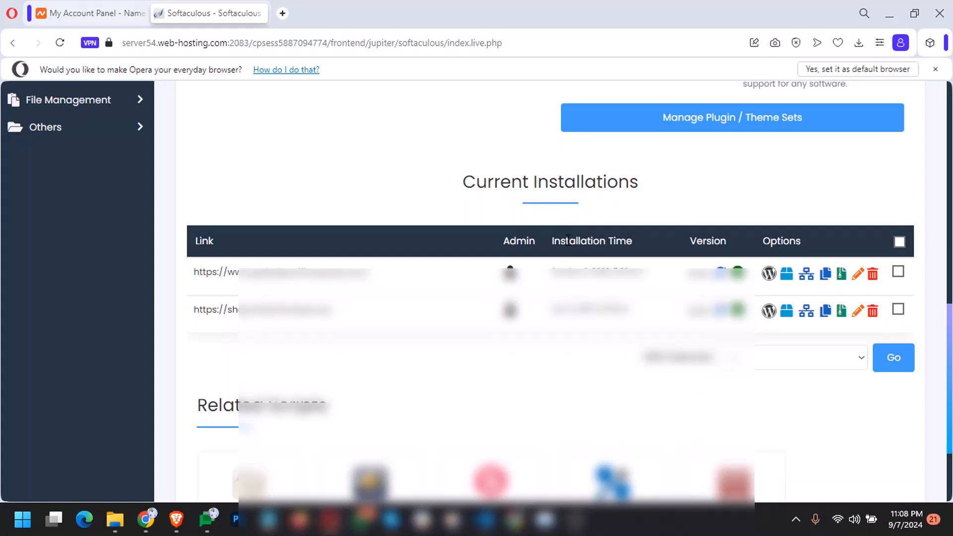
scroll(568, 240, "up", 7)
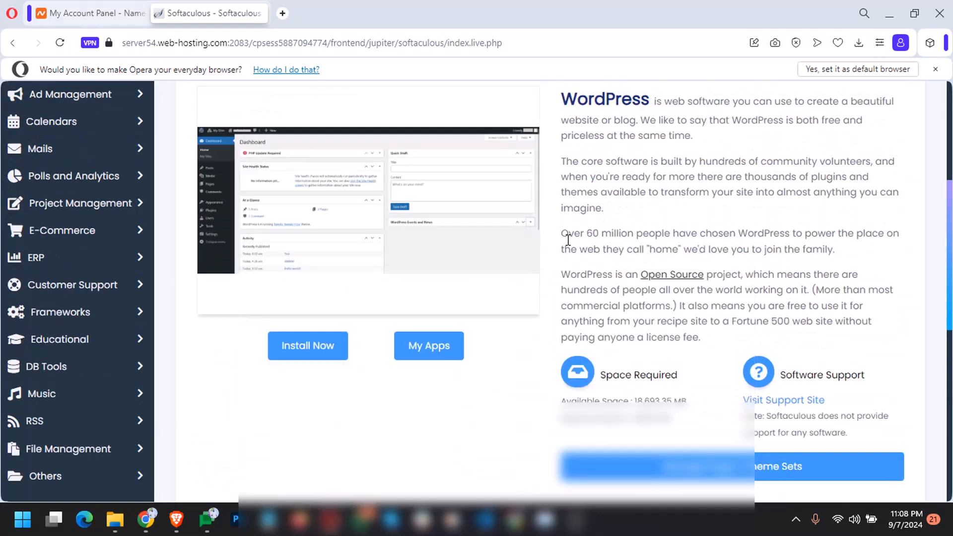
scroll(568, 240, "up", 2)
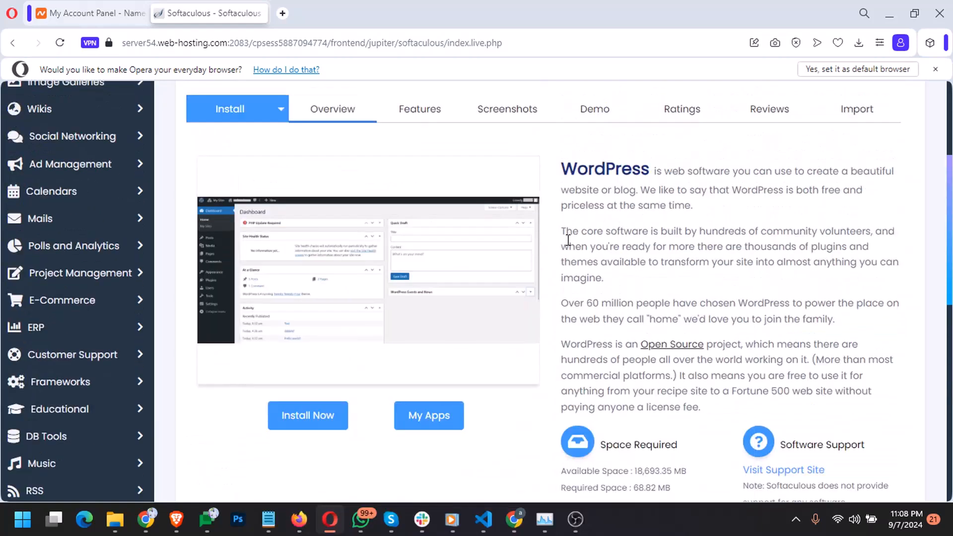
scroll(568, 240, "up", 2)
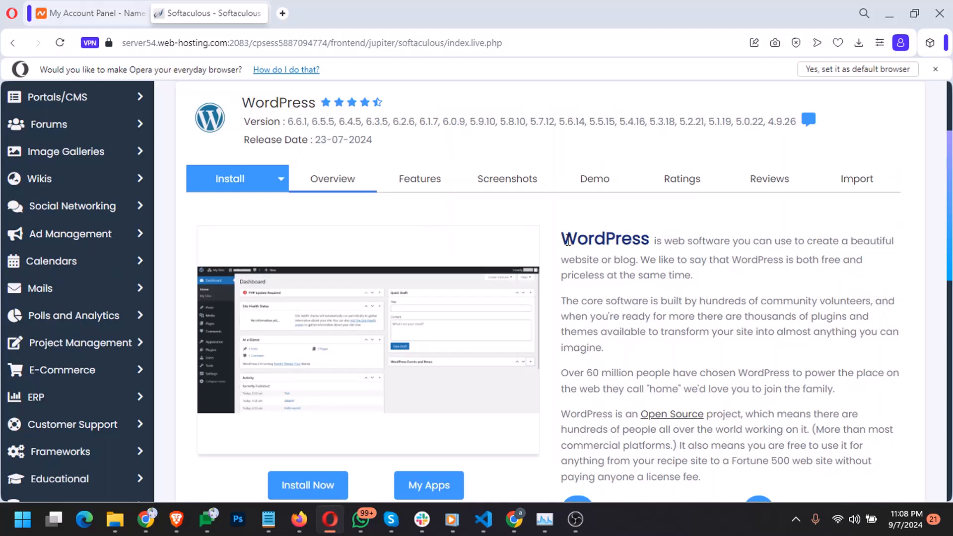
left_click(254, 184)
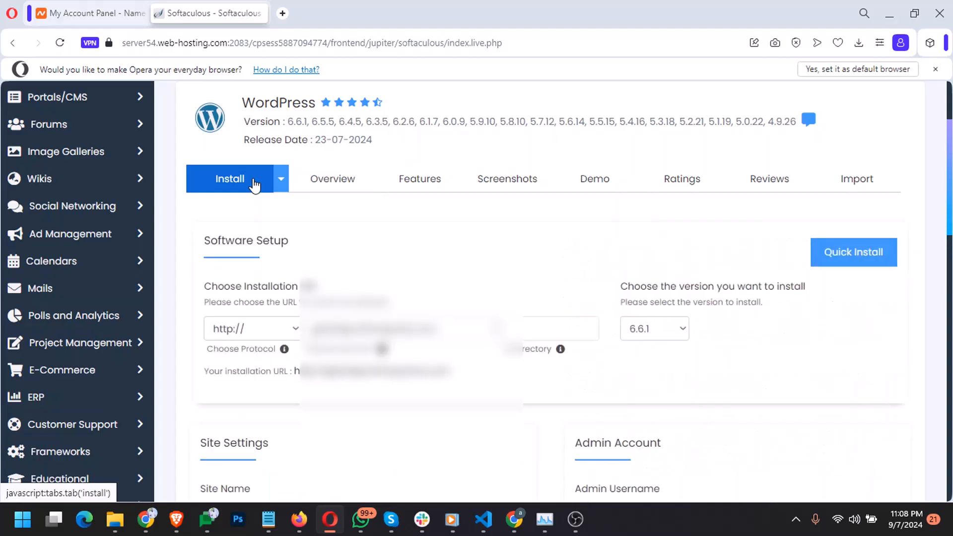
left_click(495, 327)
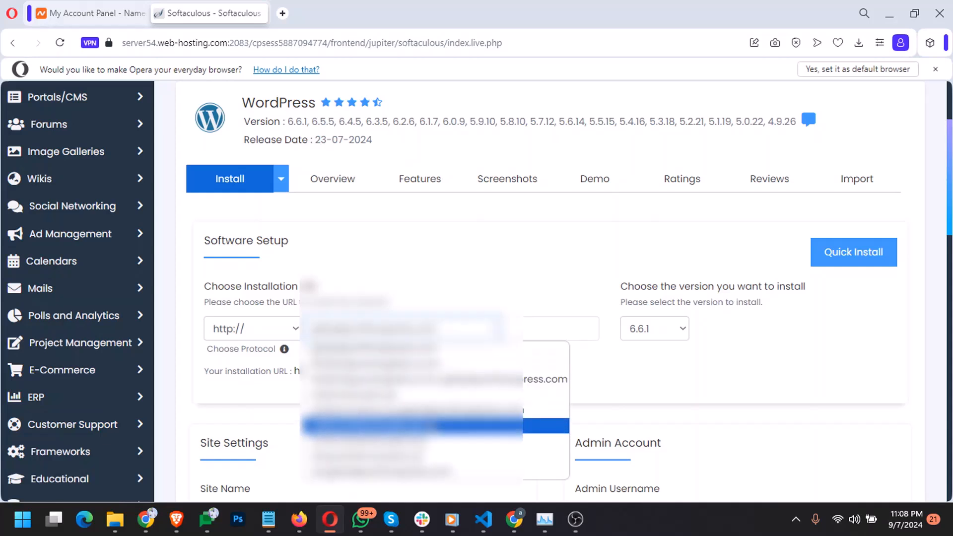
left_click(430, 422)
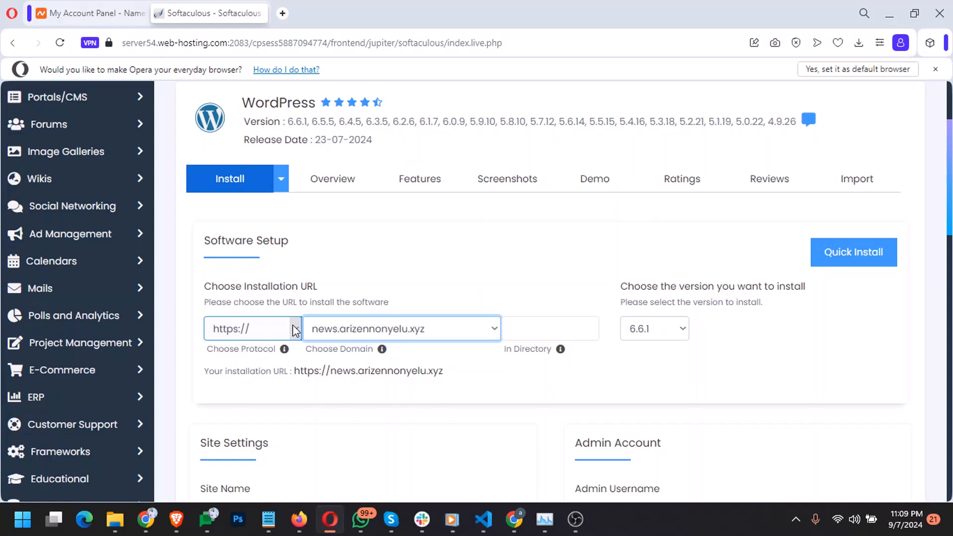
left_click(294, 330)
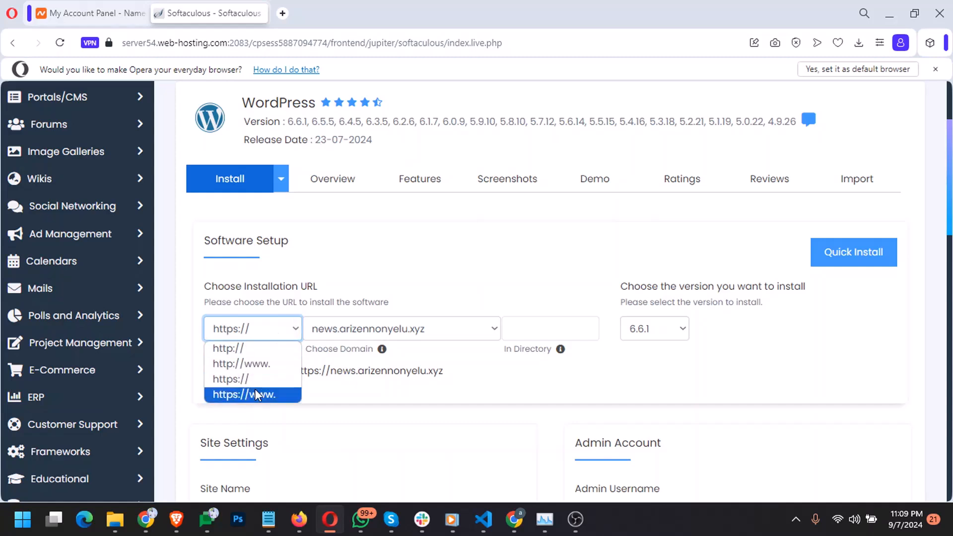
left_click(296, 318)
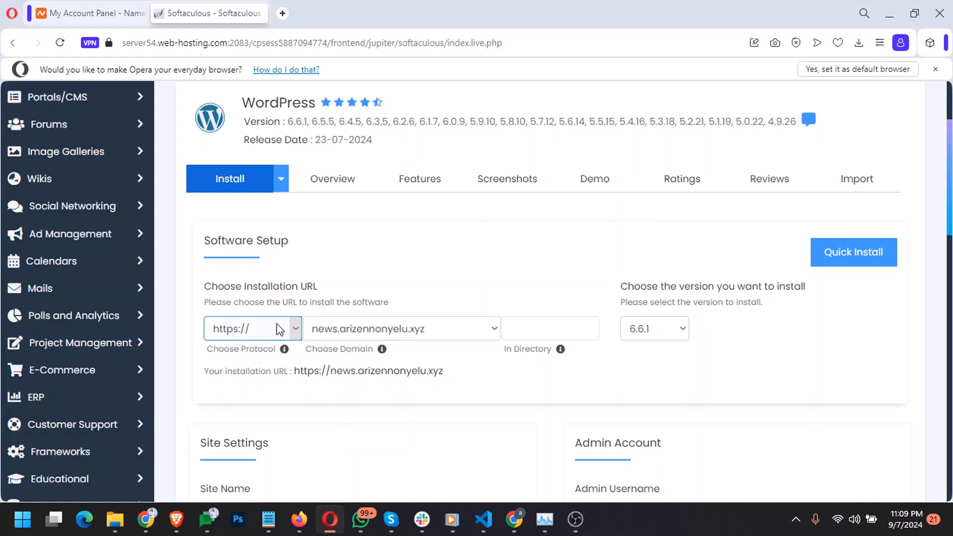
left_click(295, 332)
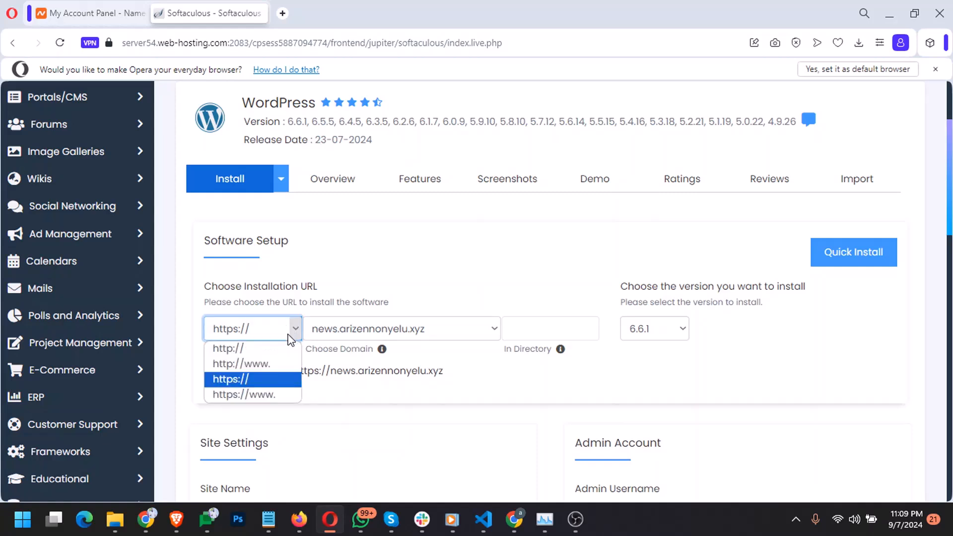
left_click(267, 361)
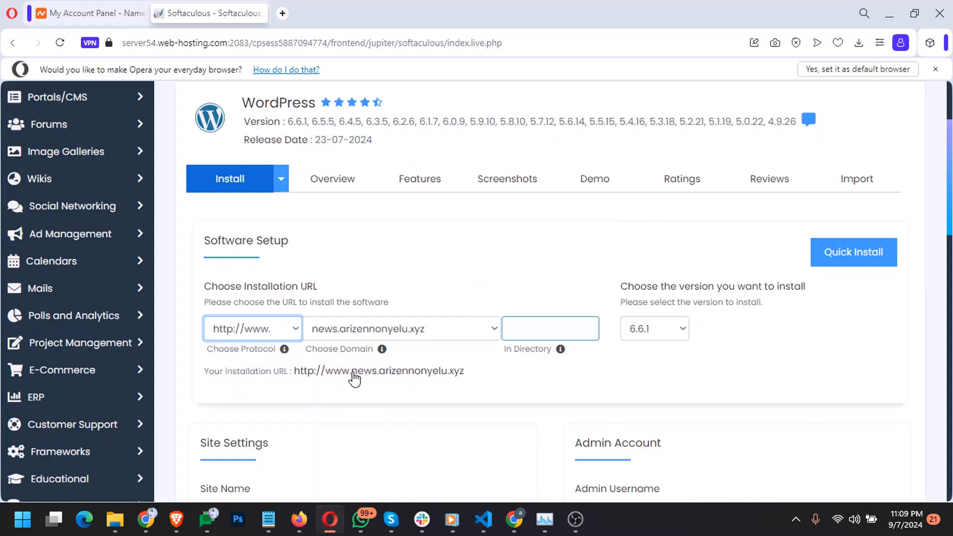
left_click_drag(357, 376, 420, 382)
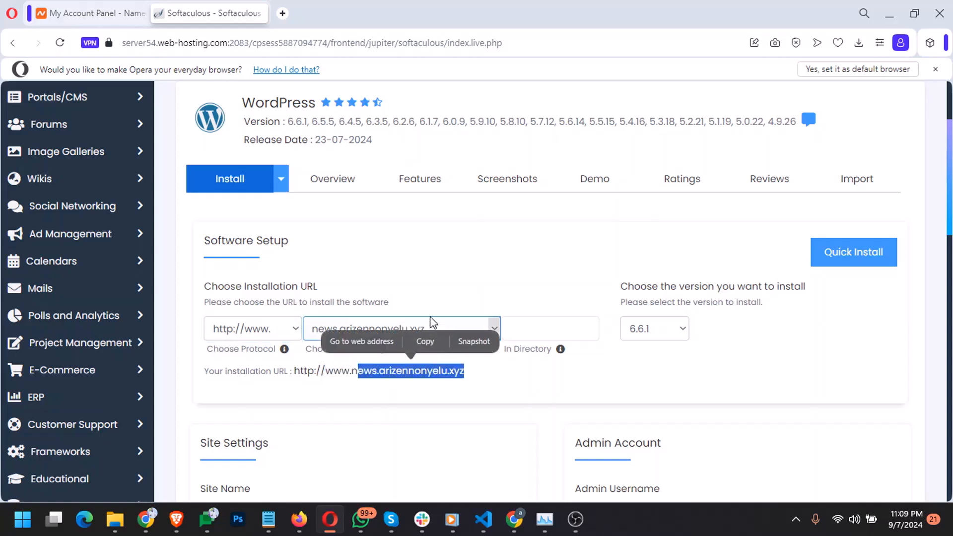
left_click(403, 282)
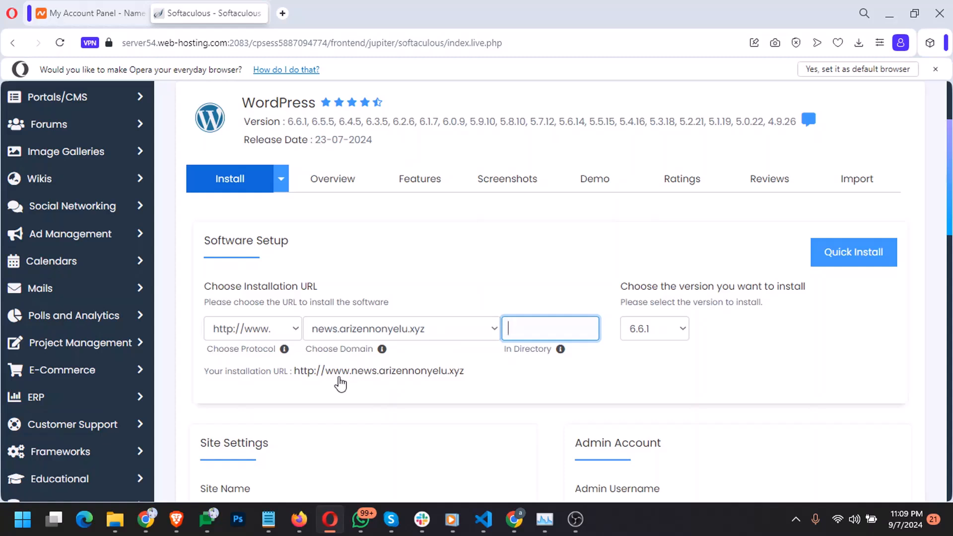
left_click_drag(326, 379, 467, 383)
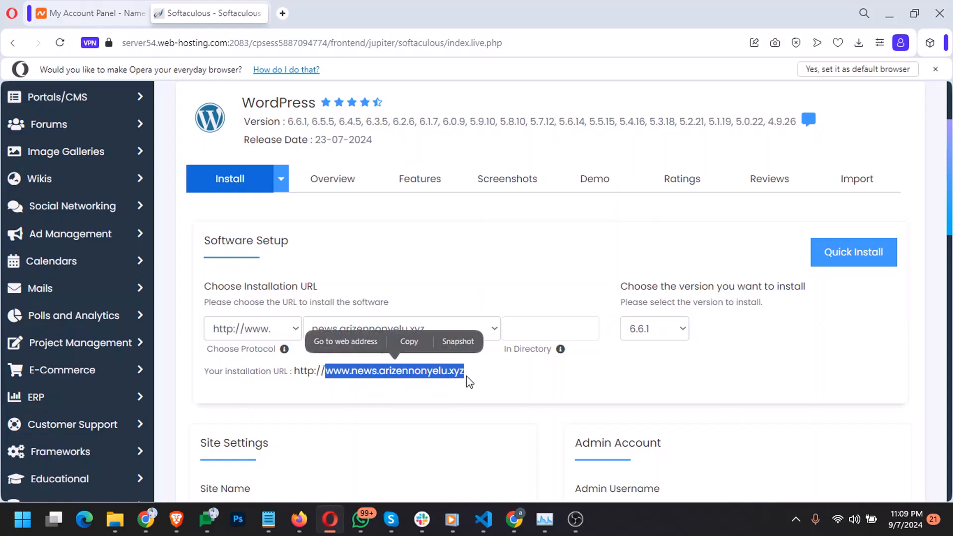
left_click(416, 255)
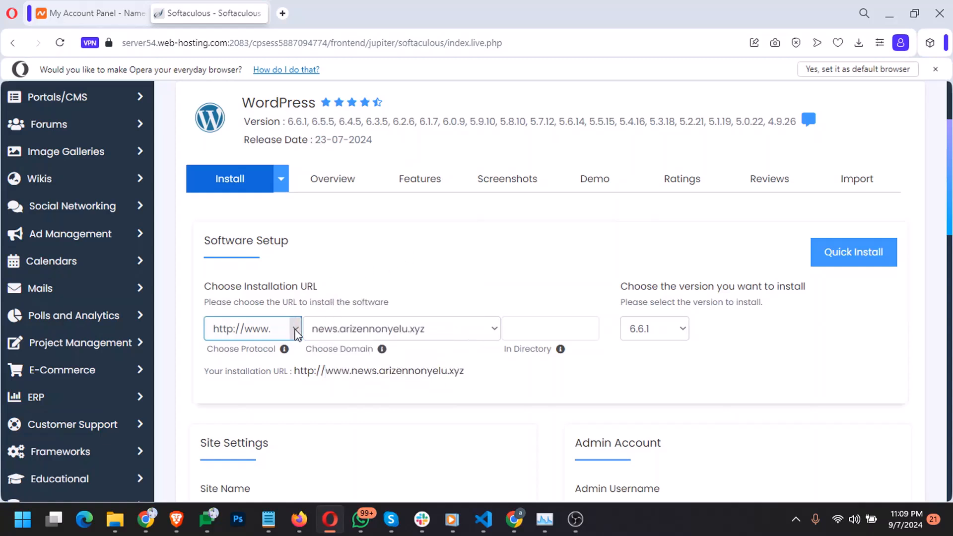
left_click(495, 329)
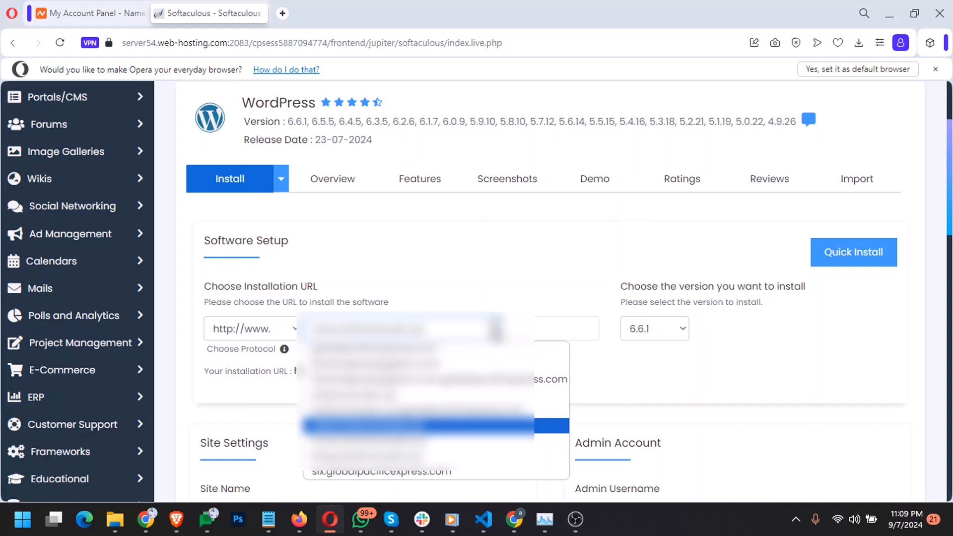
left_click(415, 395)
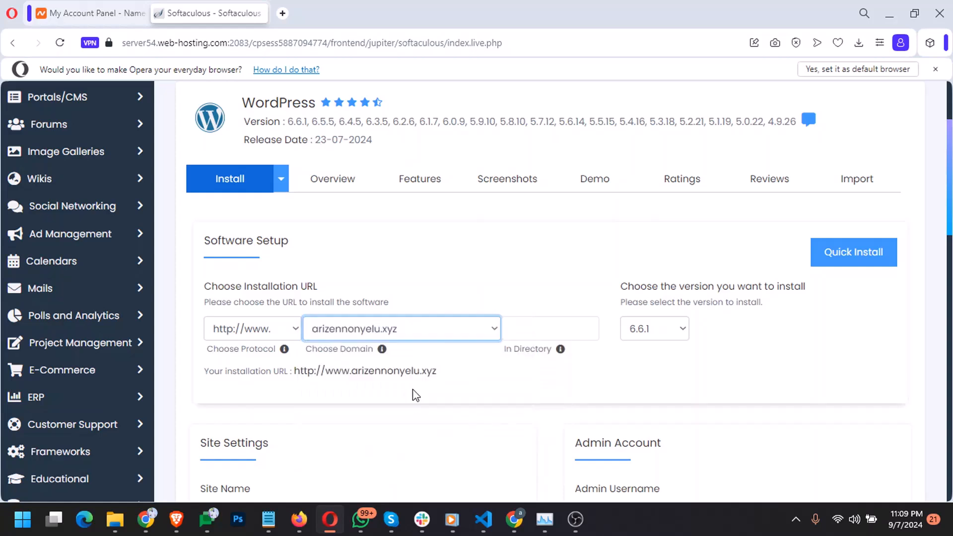
key("Tab")
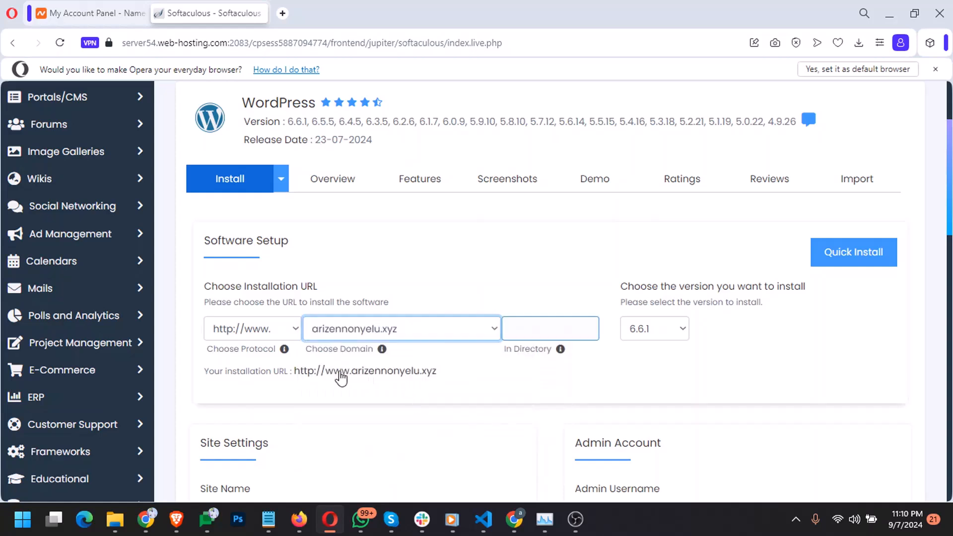
left_click_drag(326, 373, 437, 379)
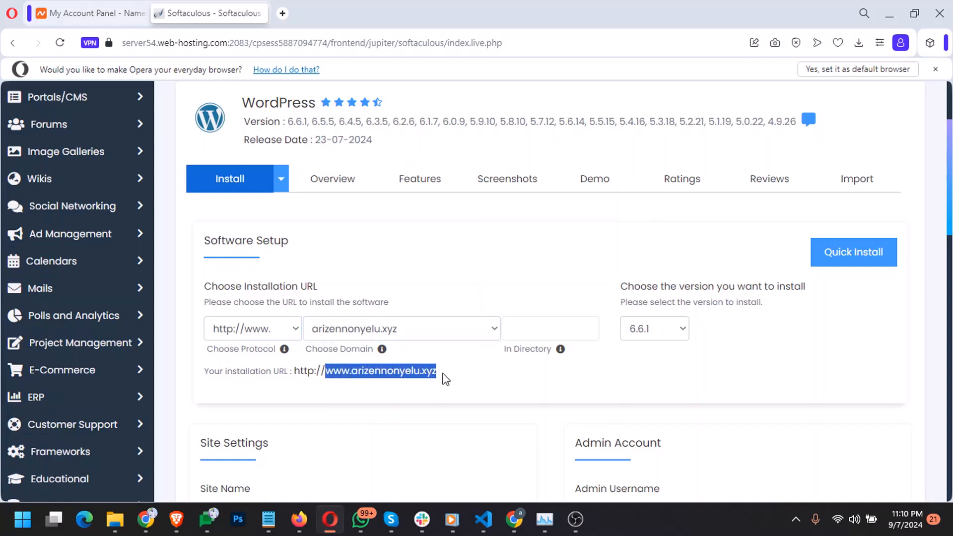
left_click(258, 300)
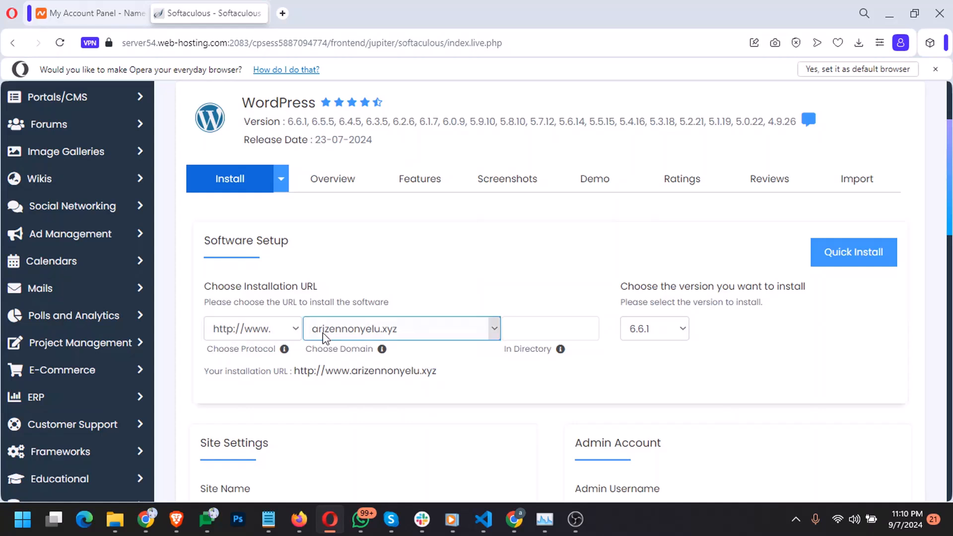
left_click(397, 330)
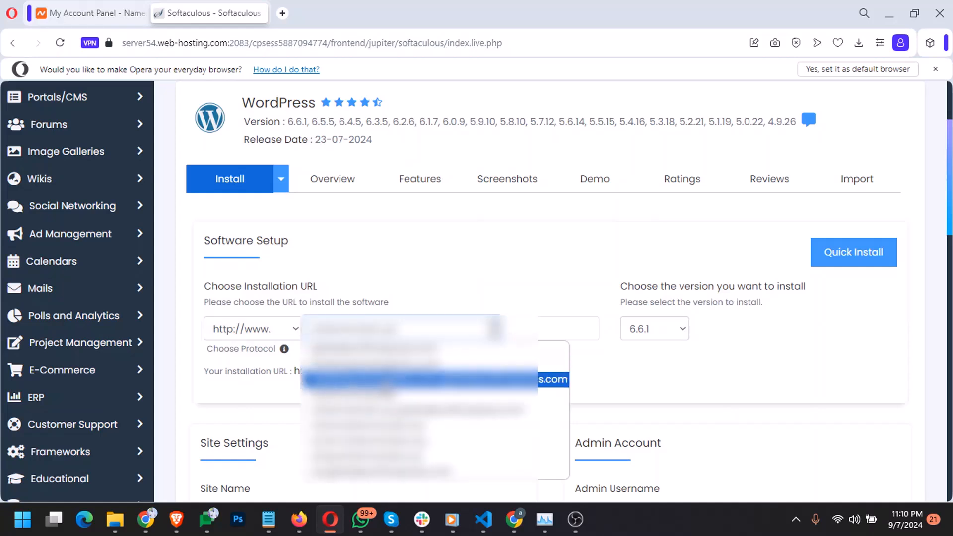
left_click(375, 426)
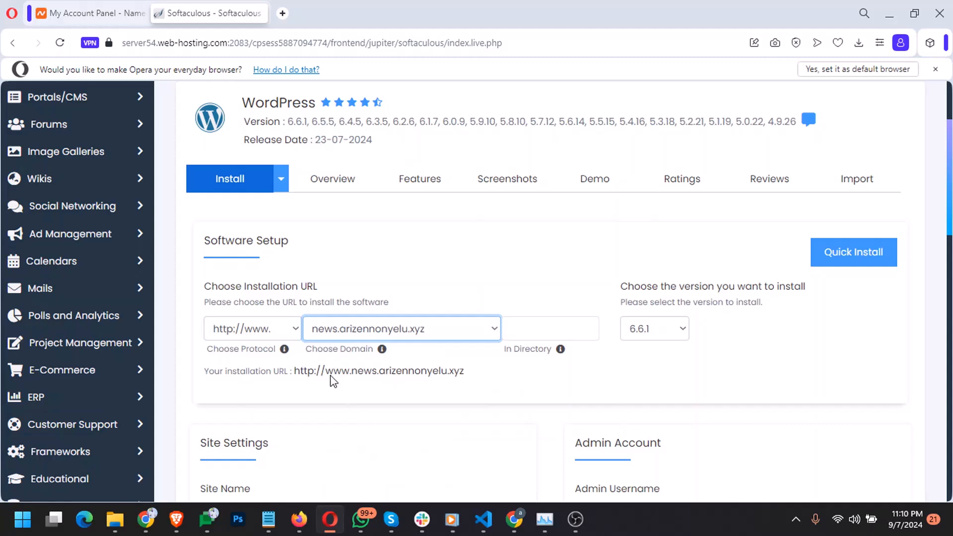
left_click(295, 328)
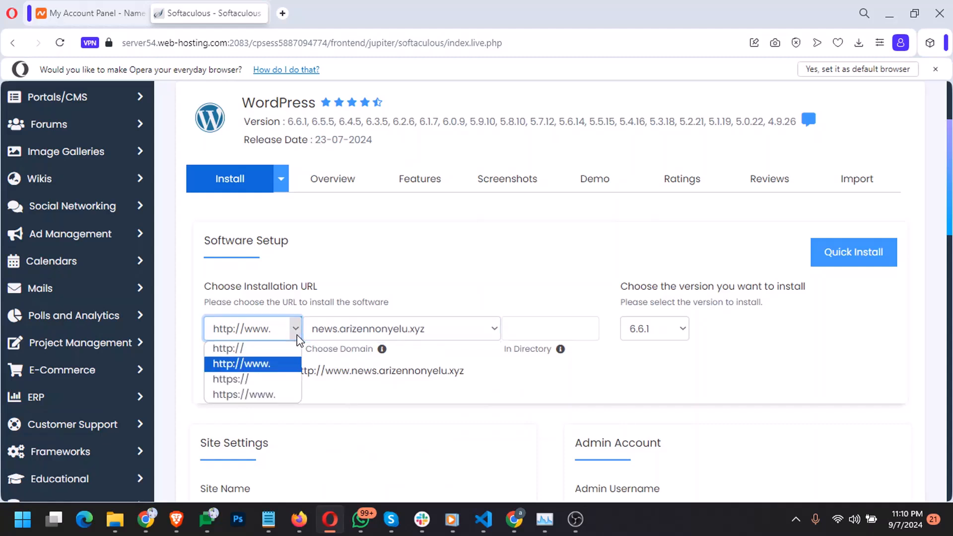
left_click(272, 378)
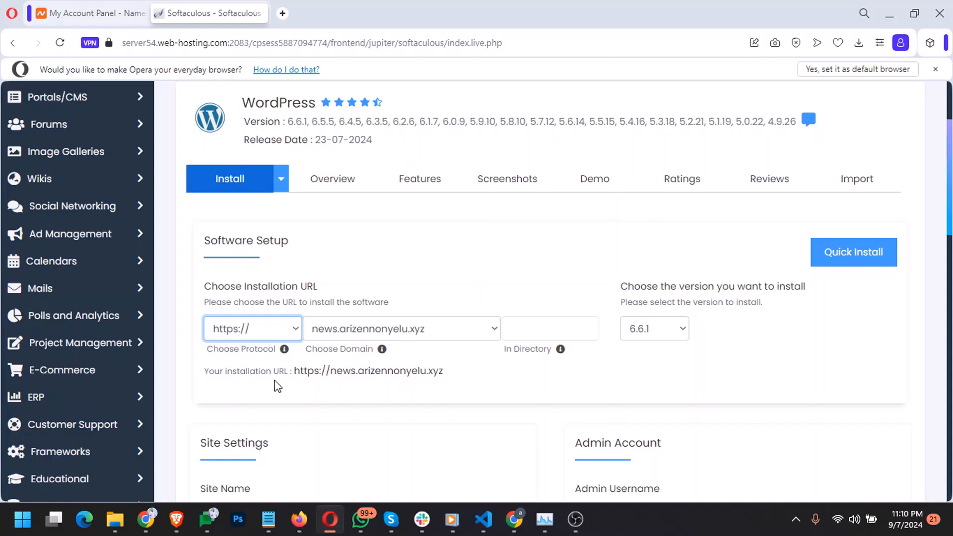
left_click(548, 323)
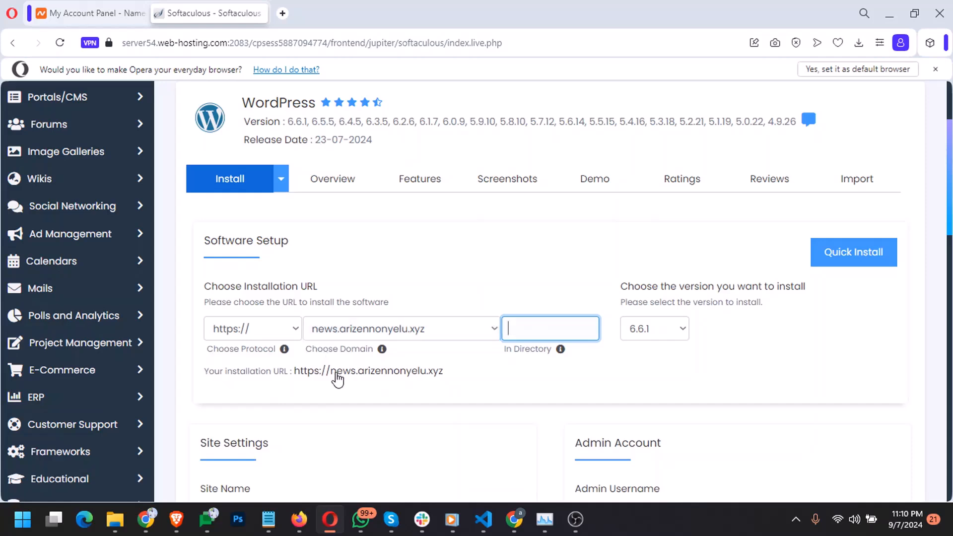
left_click_drag(458, 383, 313, 380)
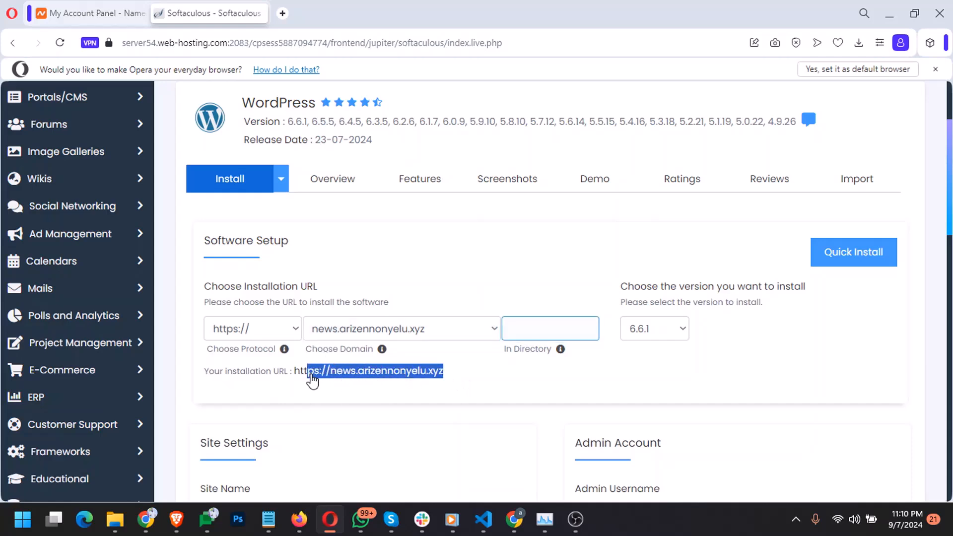
left_click(474, 374)
scroll(475, 374, "down", 4)
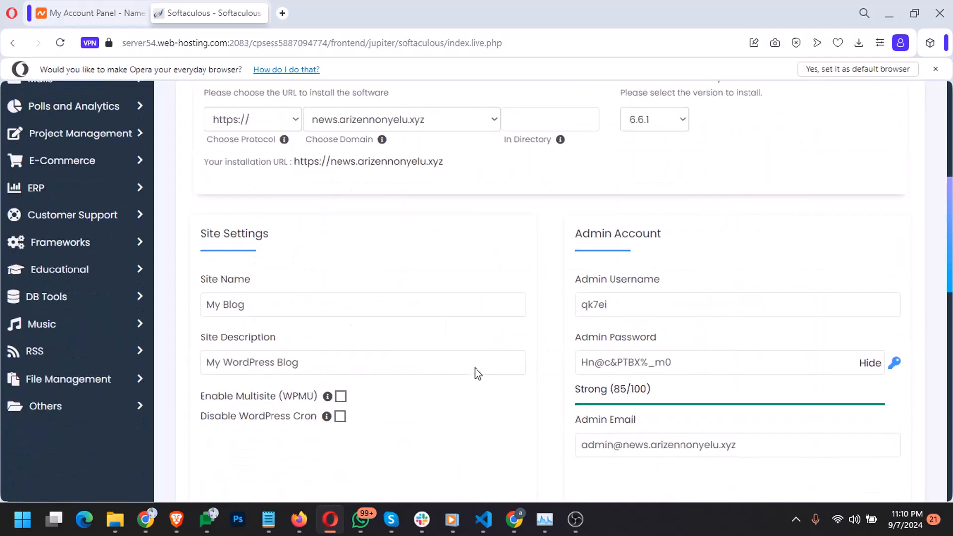
Replace 'My Blog' with 'Arize News' and describe it as 'Get all the latest news in tech and programming'
left_click(476, 370)
left_click(368, 309)
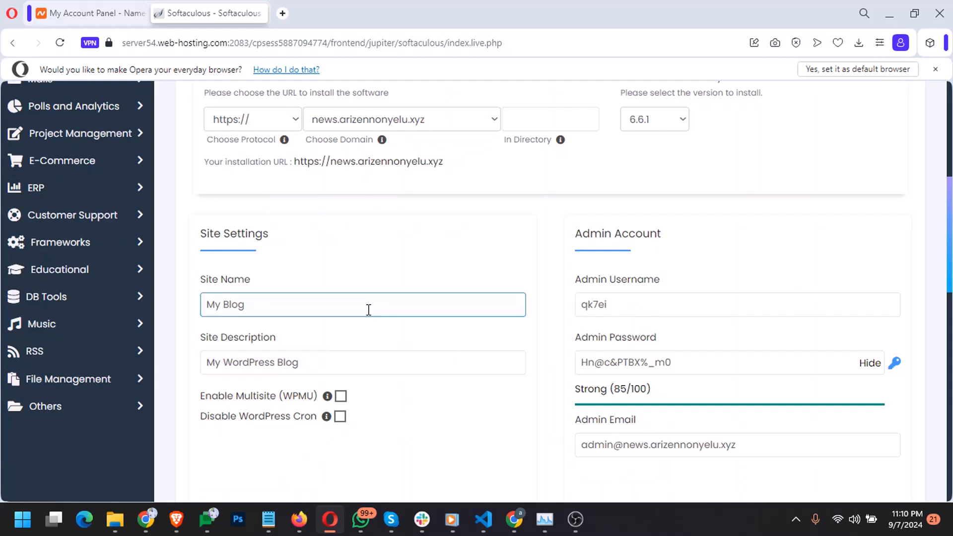
key("ctrl+shift+Left")
key("ctrl+shift+Left")
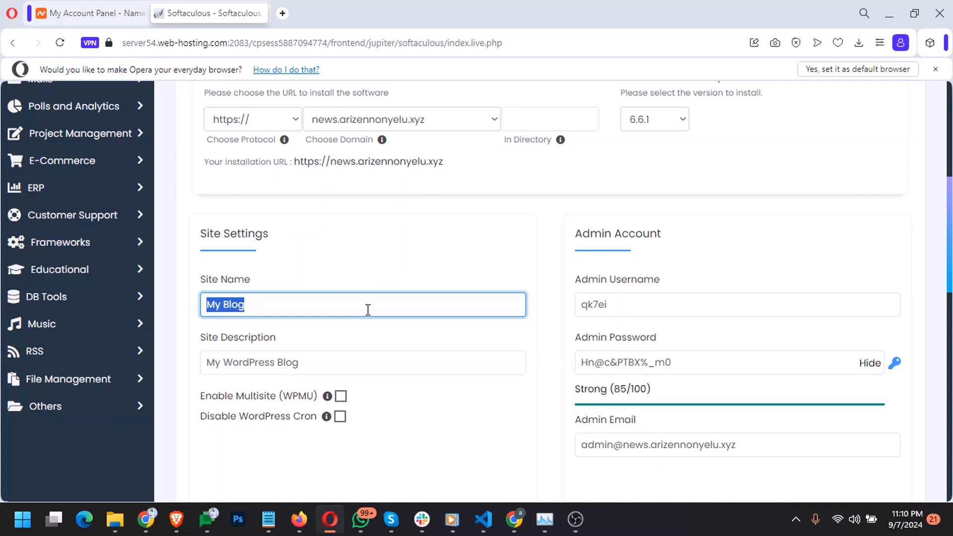
type("A")
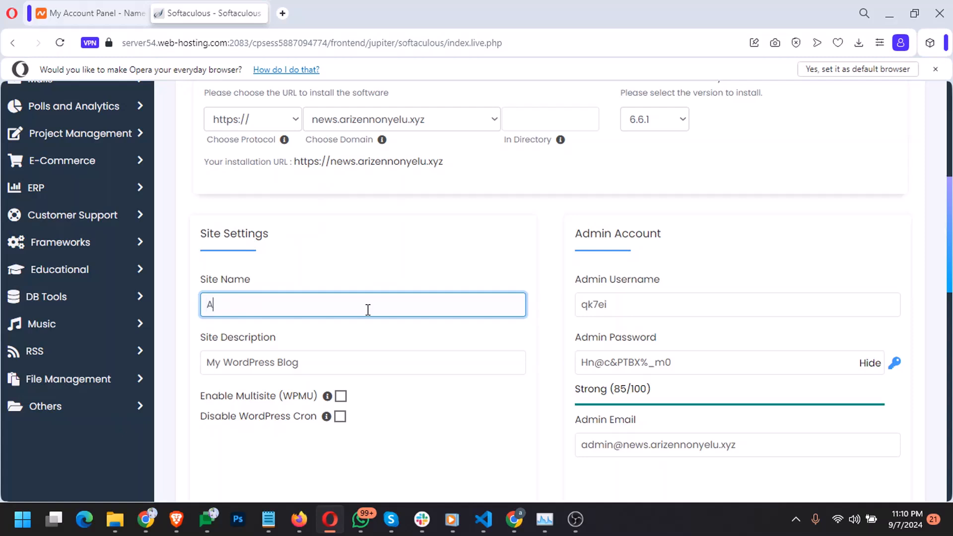
type("rize News")
key("Tab")
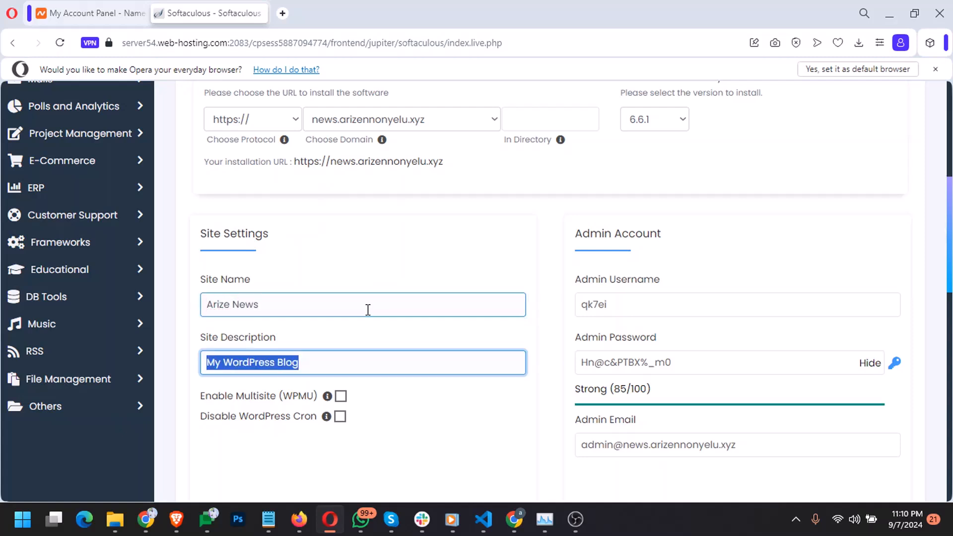
type("Gte")
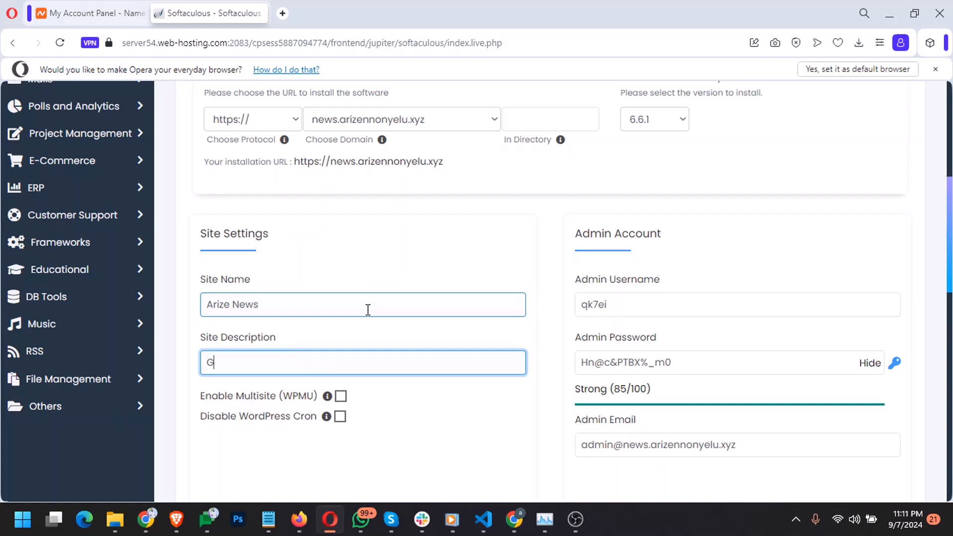
key("BackSpace")
key("BackSpace")
type("et all the latest new")
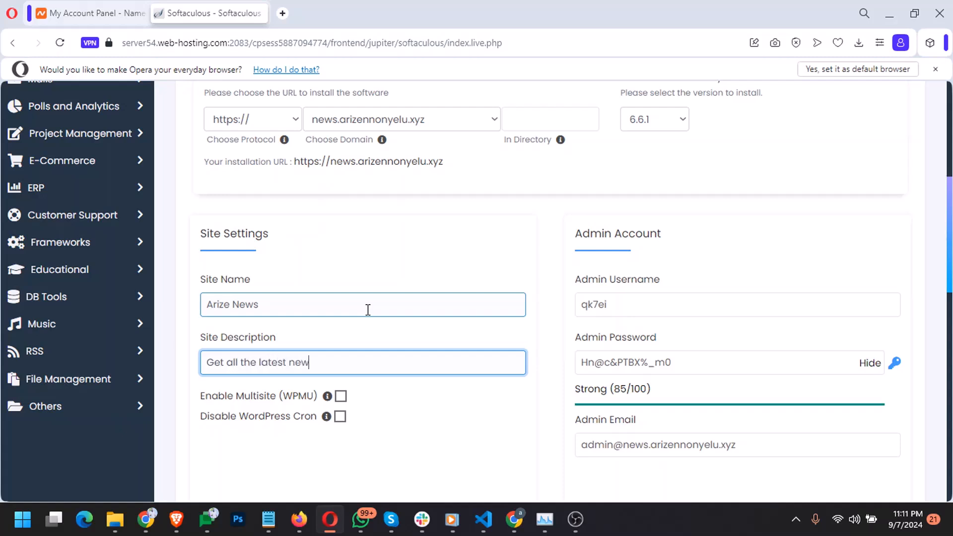
type("s in tech and progra")
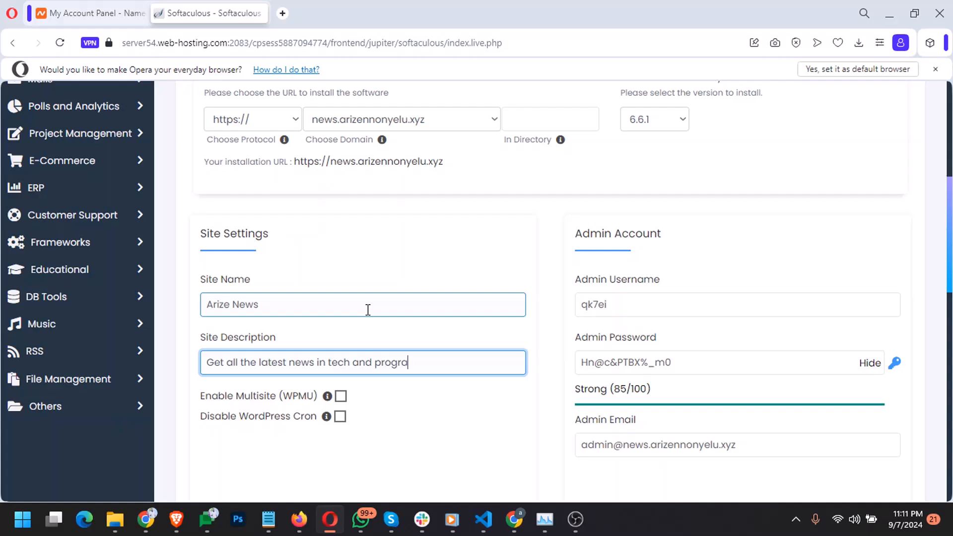
type("mming")
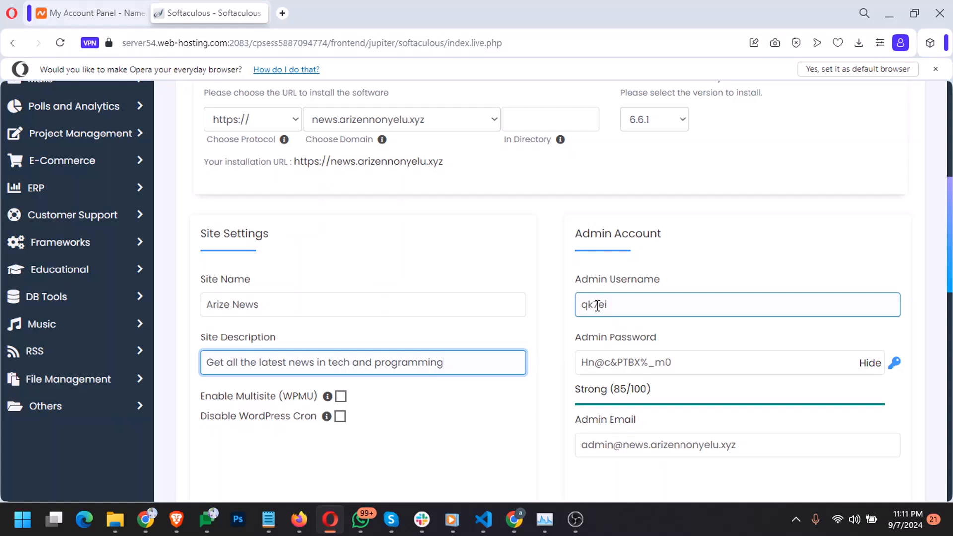
Change the admin username to 'arize' and generate a new strong admin password
left_click(619, 304)
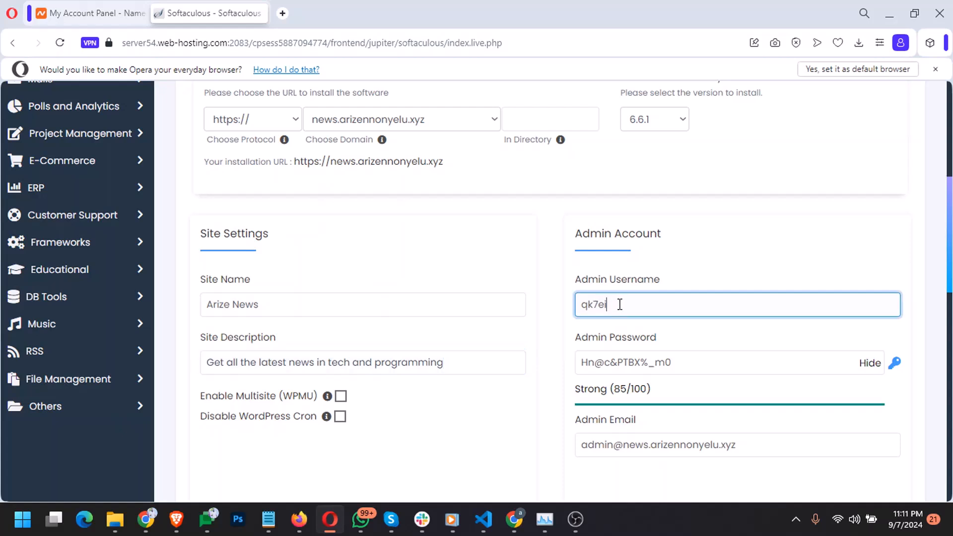
double_click(620, 303)
type("arize")
left_click(676, 363)
left_click_drag(676, 363, 540, 356)
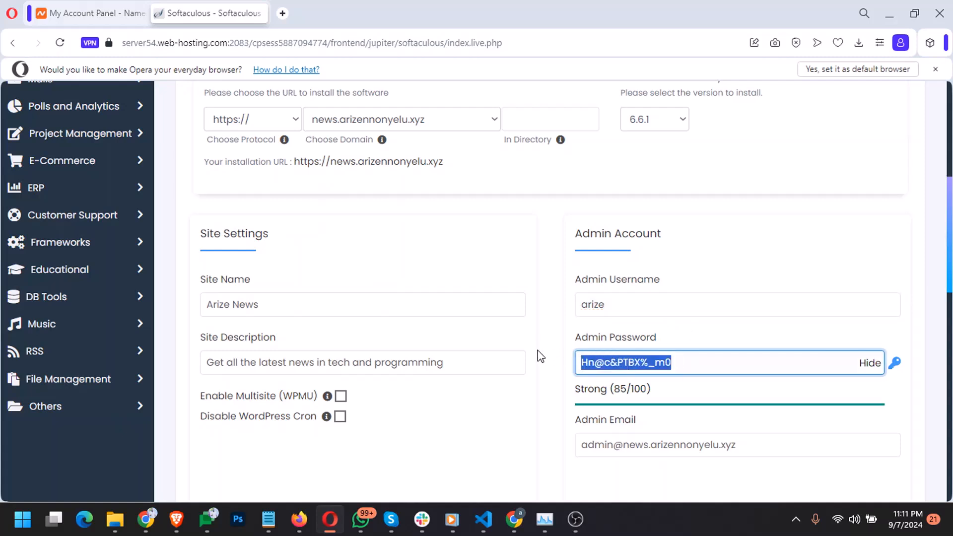
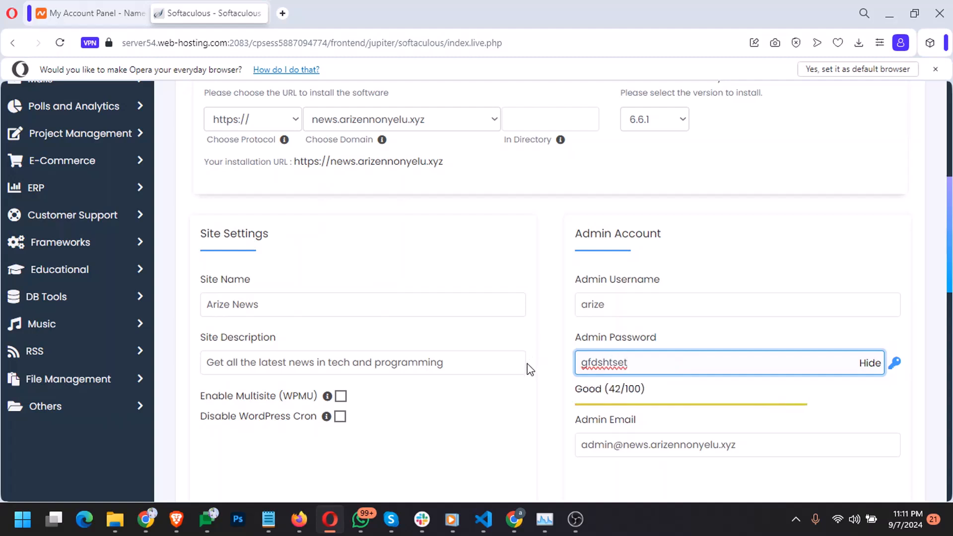
key("ctrl+a")
key("BackSpace")
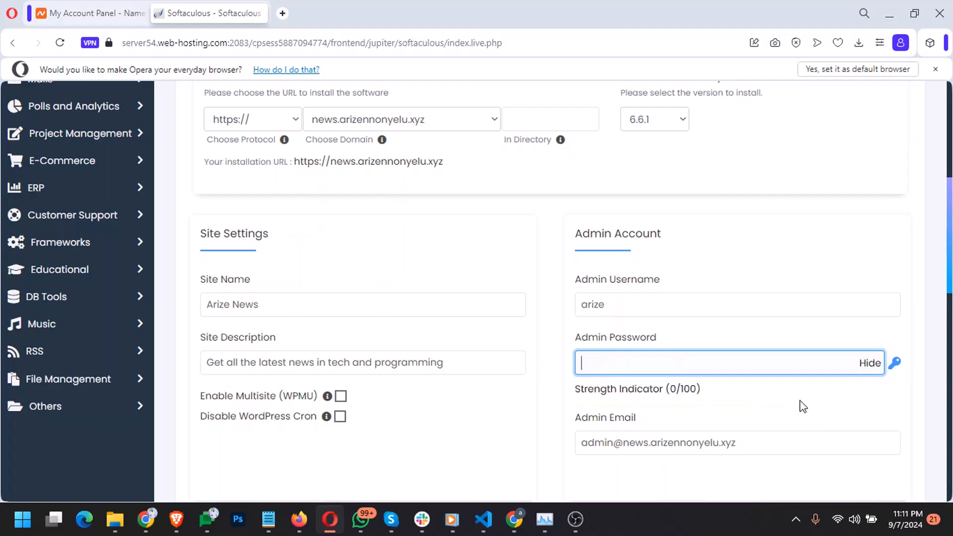
left_click(894, 364)
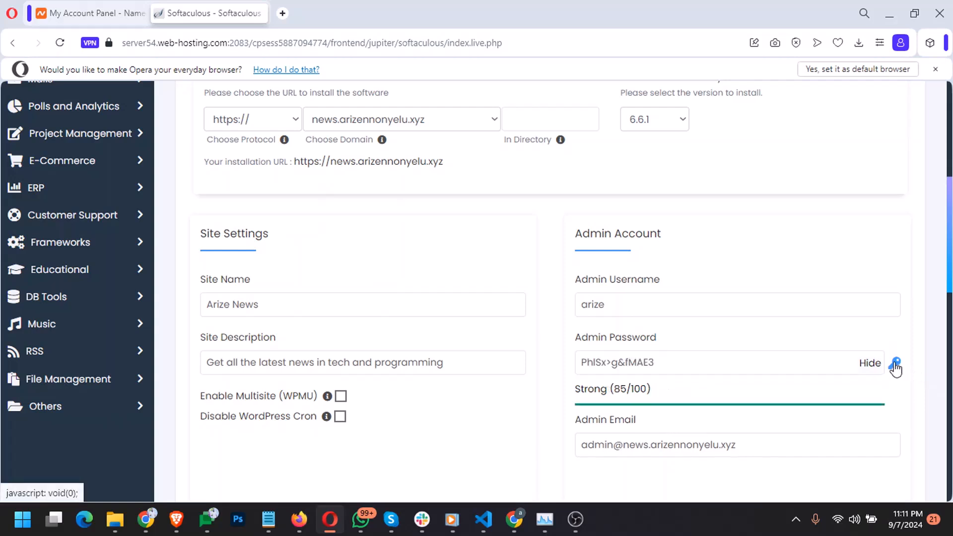
left_click(634, 369)
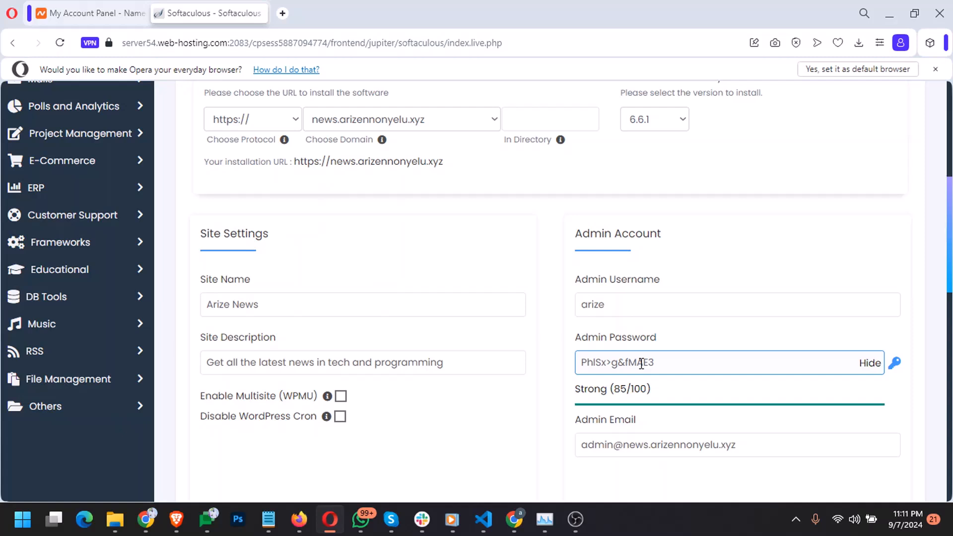
left_click(818, 385)
scroll(819, 385, "down", 6)
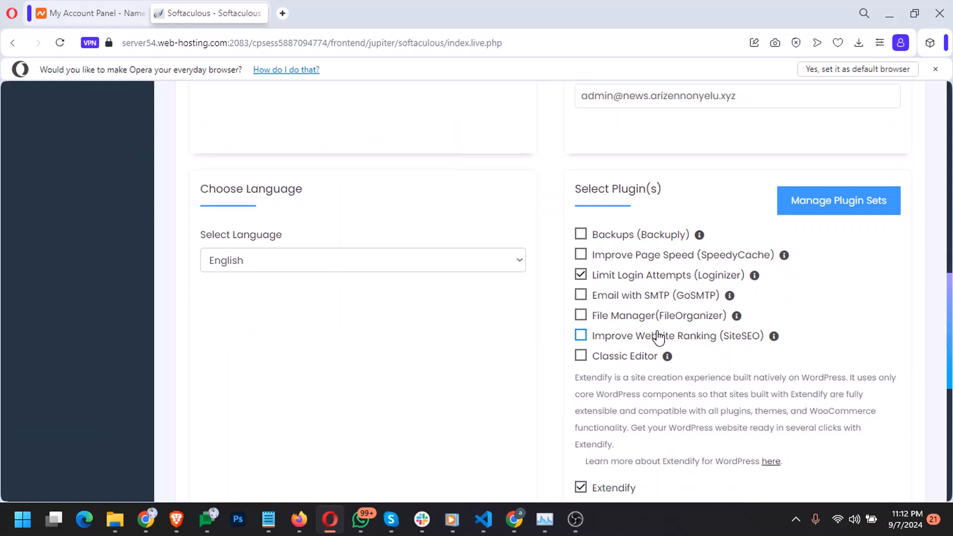
Replace the admin email with the site owner's personal e-mail address
left_click(592, 105)
scroll(592, 106, "up", 1)
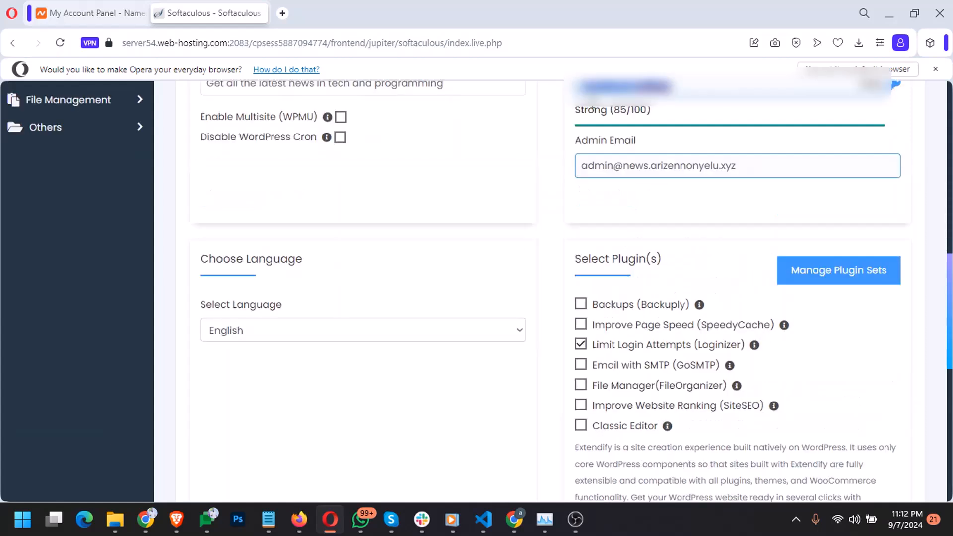
left_click(600, 166)
left_click(645, 168)
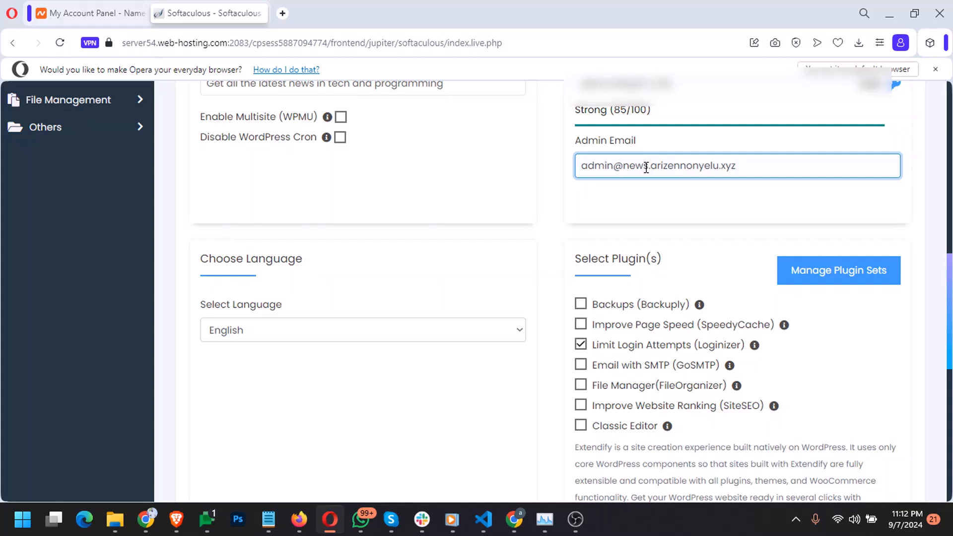
triple_click(645, 168)
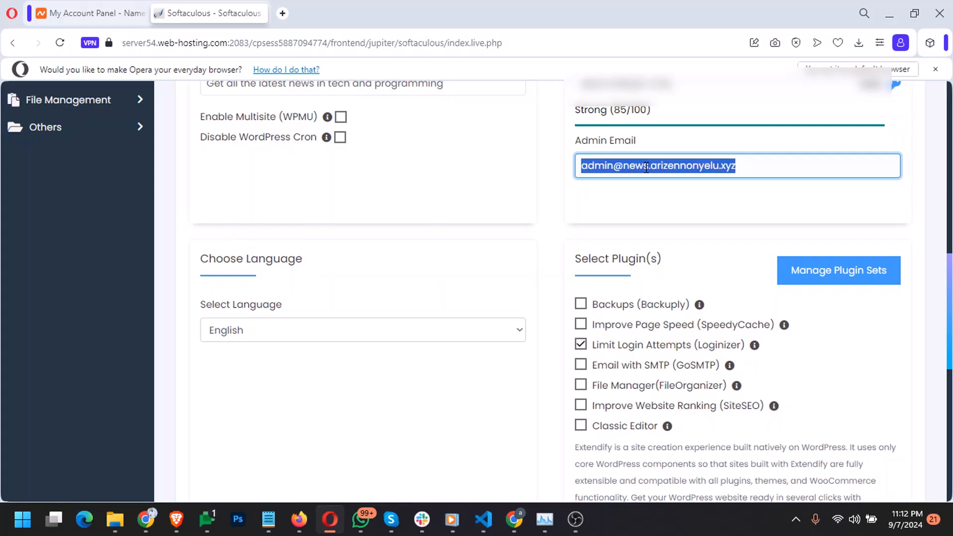
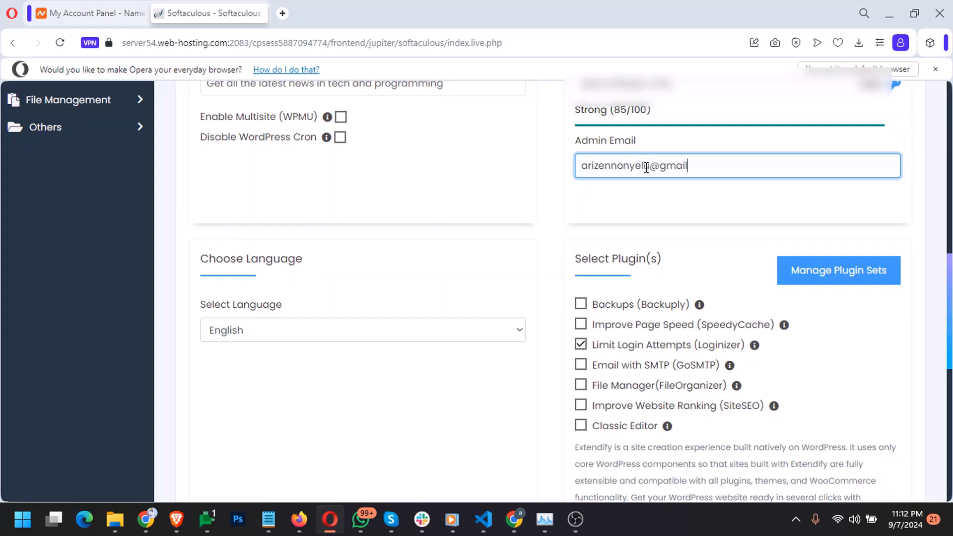
scroll(570, 255, "down", 1)
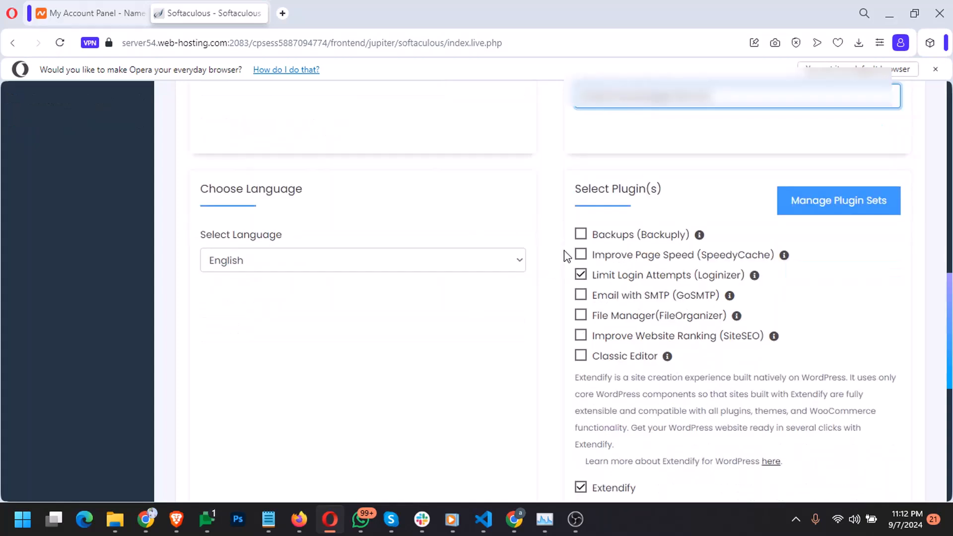
left_click(514, 259)
left_click(538, 246)
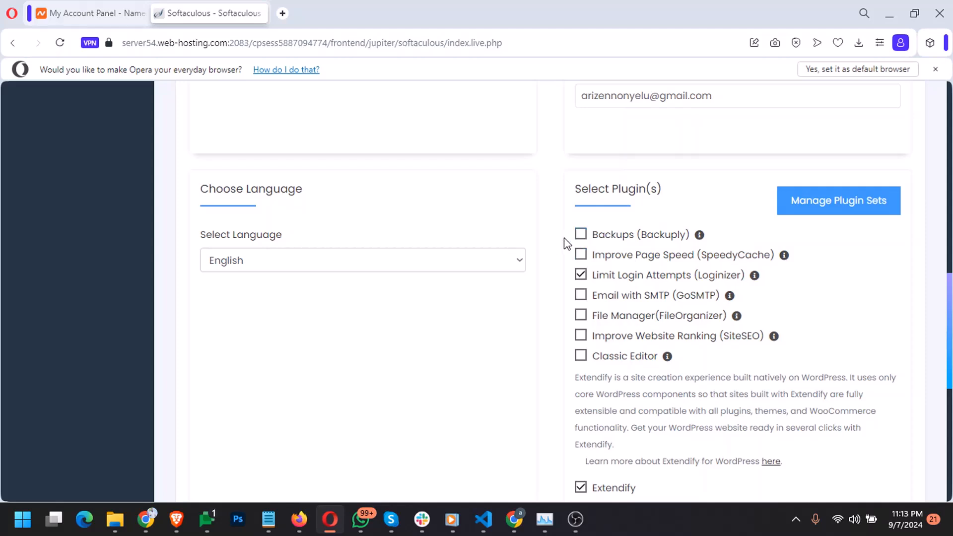
scroll(562, 242, "down", 2)
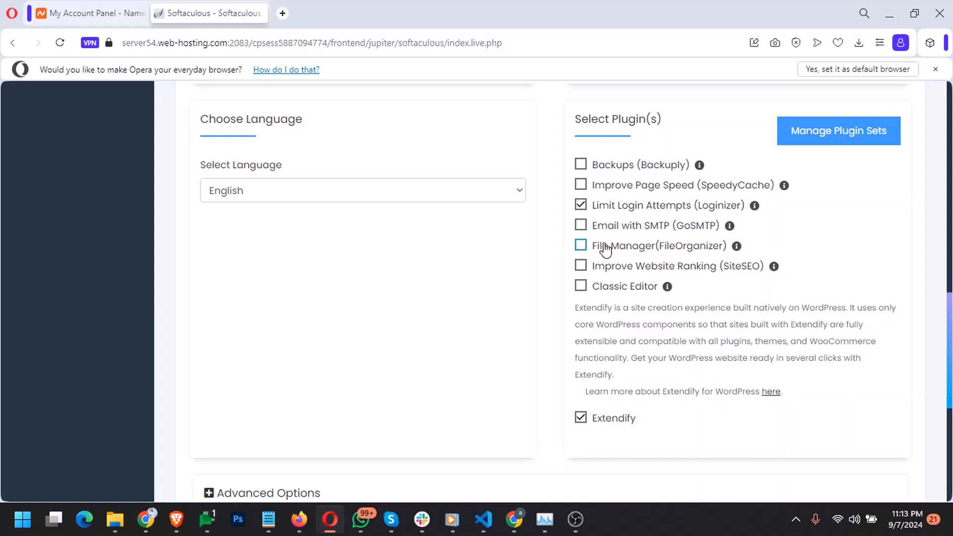
scroll(548, 313, "down", 7)
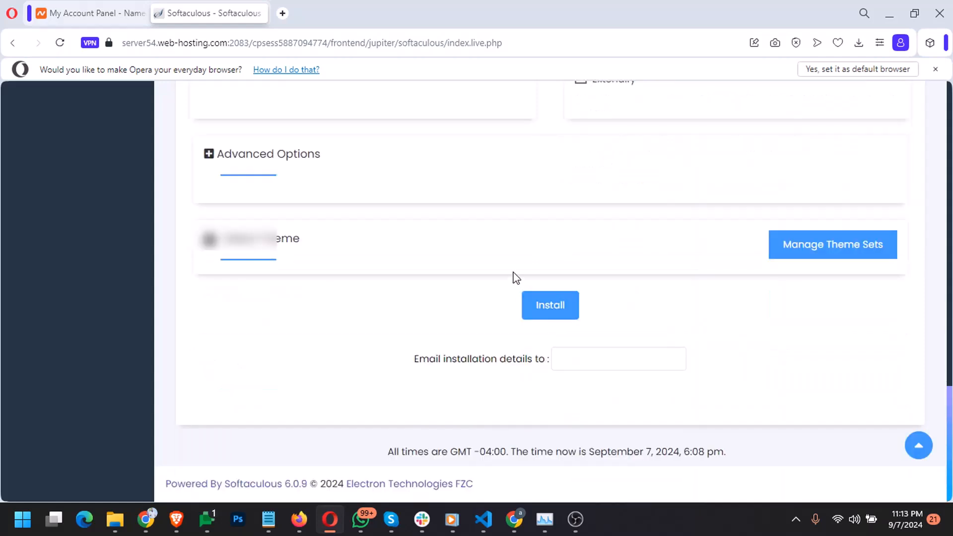
Under Advanced Options, rename the database to end in gs824 and set table prefix mkif_
left_click(300, 160)
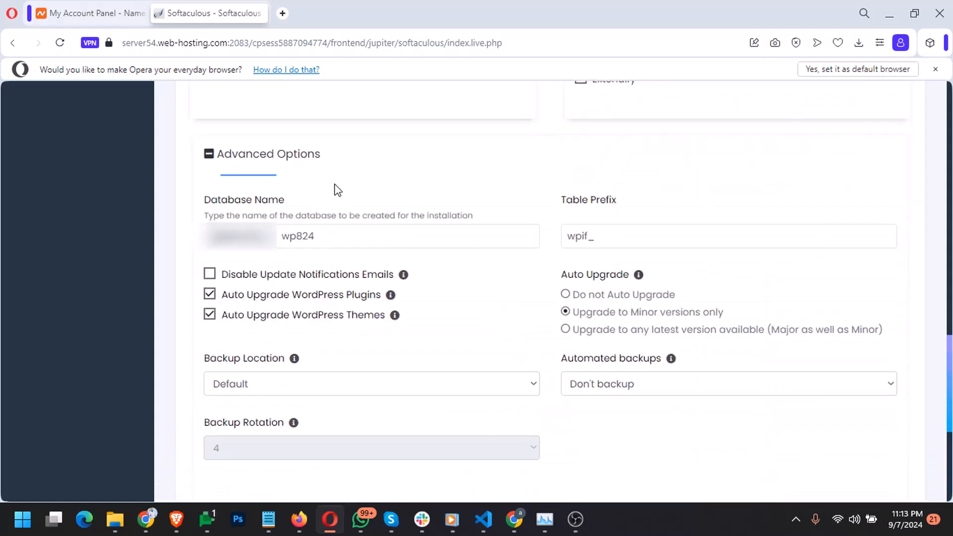
left_click(312, 236)
left_click_drag(296, 237, 281, 238)
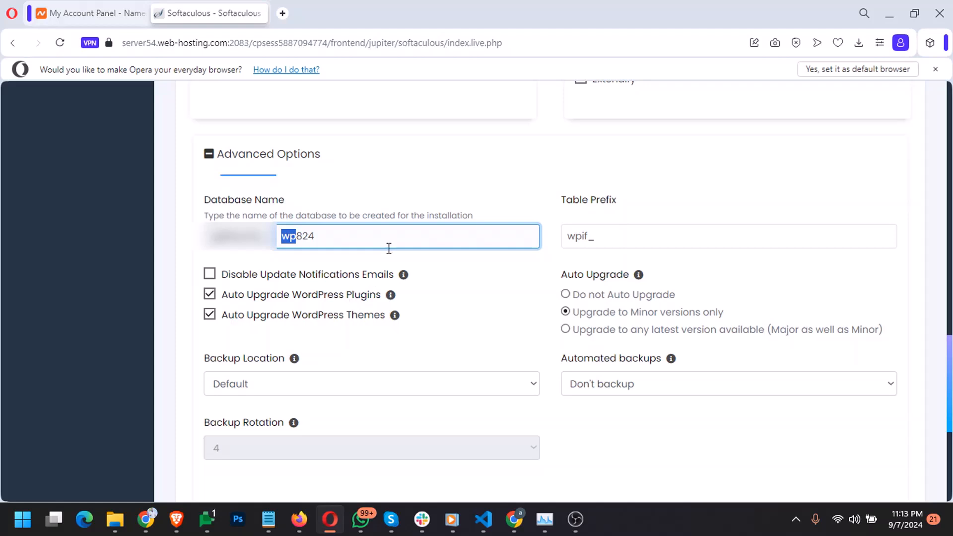
type("gs")
left_click(589, 234)
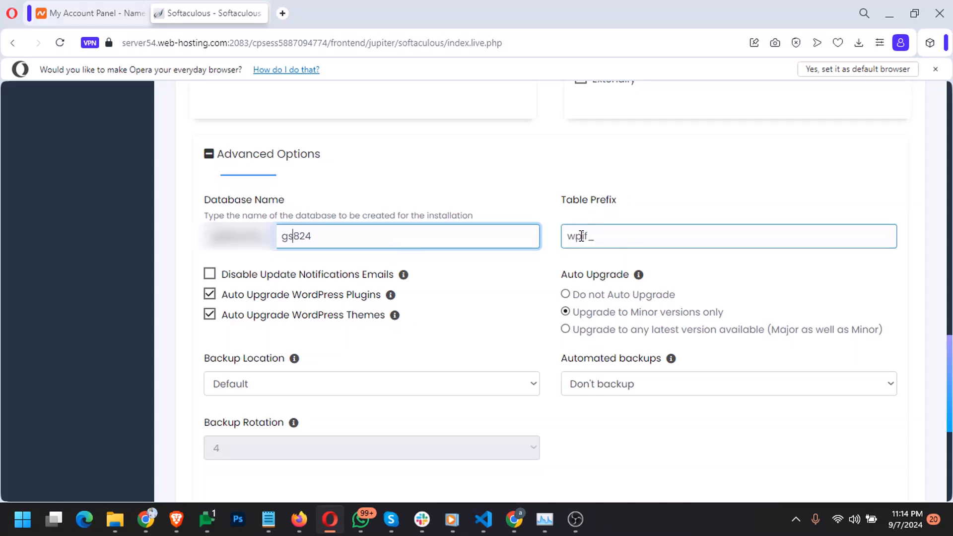
left_click_drag(581, 236, 564, 237)
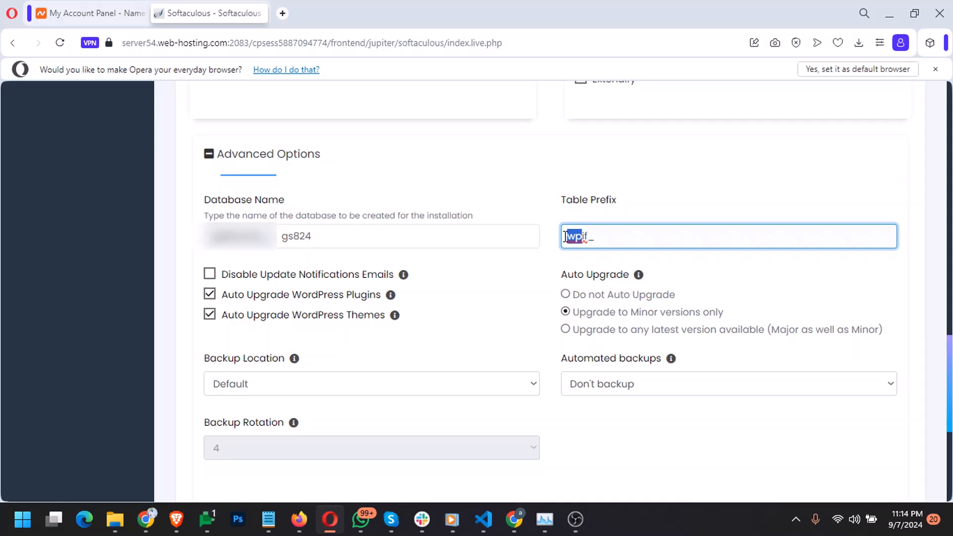
type("mk")
left_click(251, 315)
left_click(254, 297)
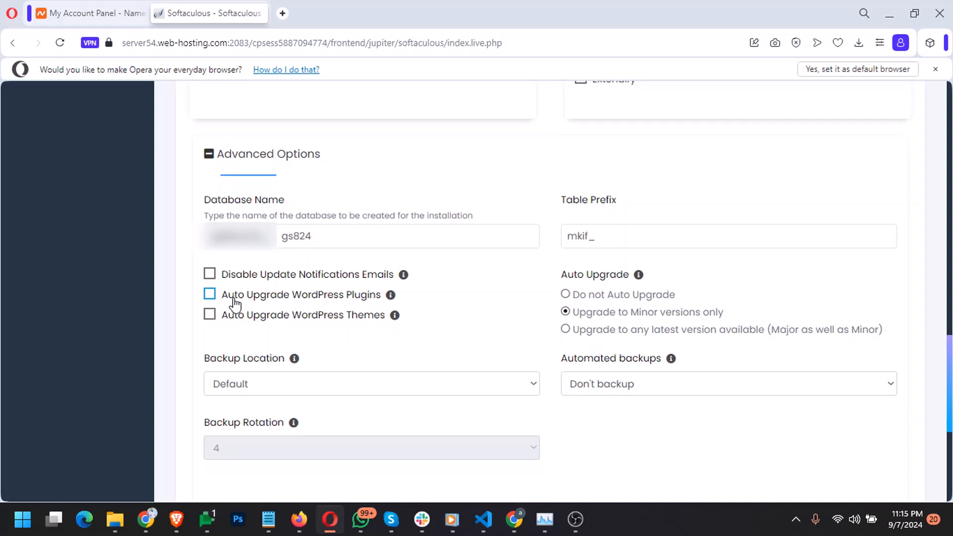
left_click(279, 301)
left_click(284, 316)
mouse_move(638, 279)
scroll(533, 385, "down", 1)
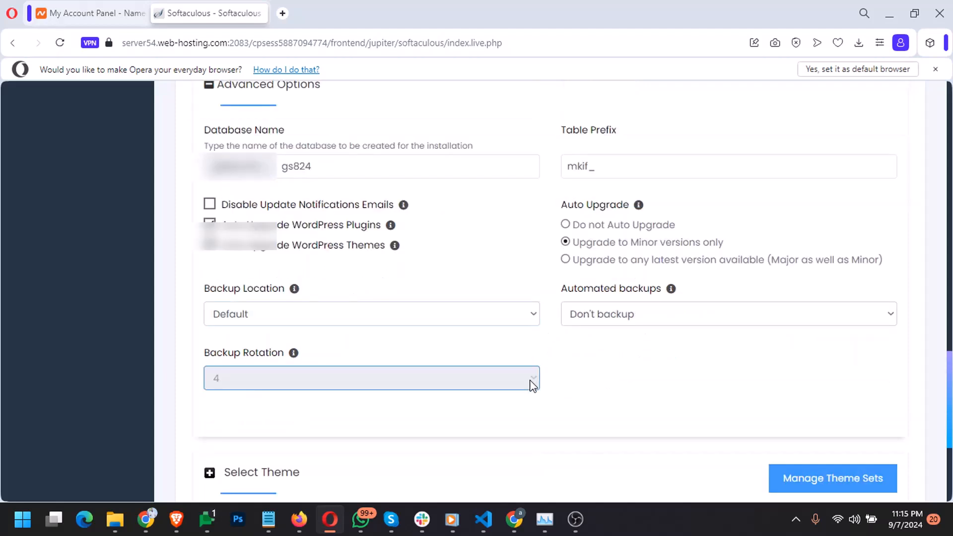
left_click(526, 318)
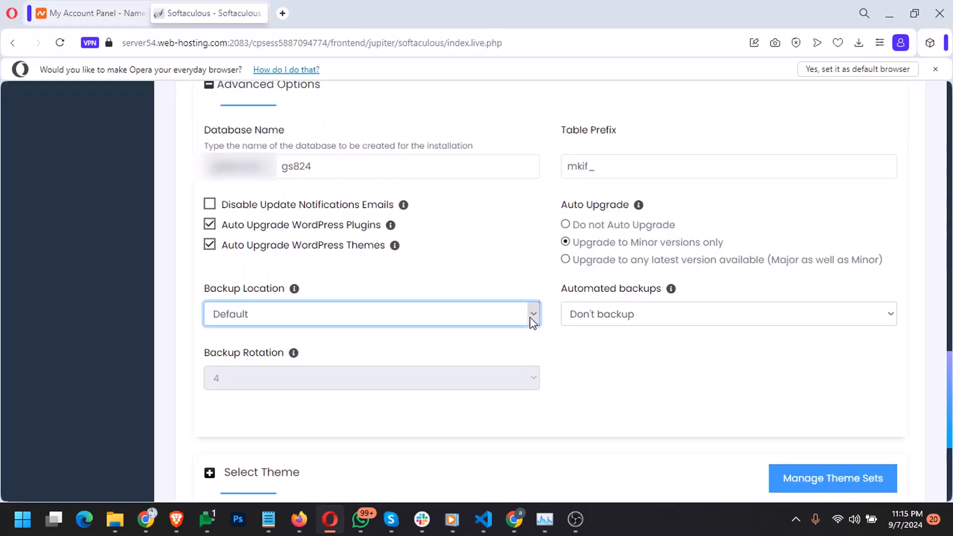
scroll(540, 317, "down", 3)
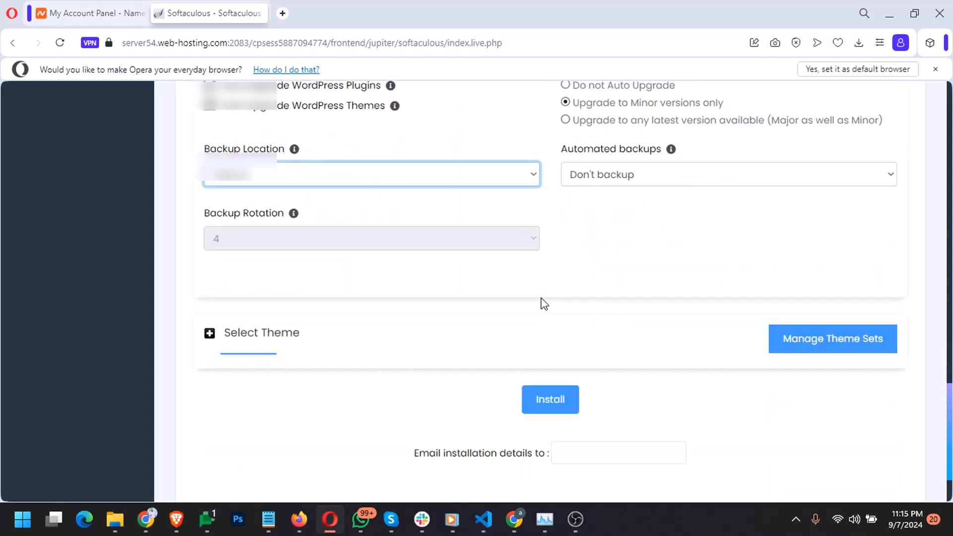
scroll(541, 299, "down", 2)
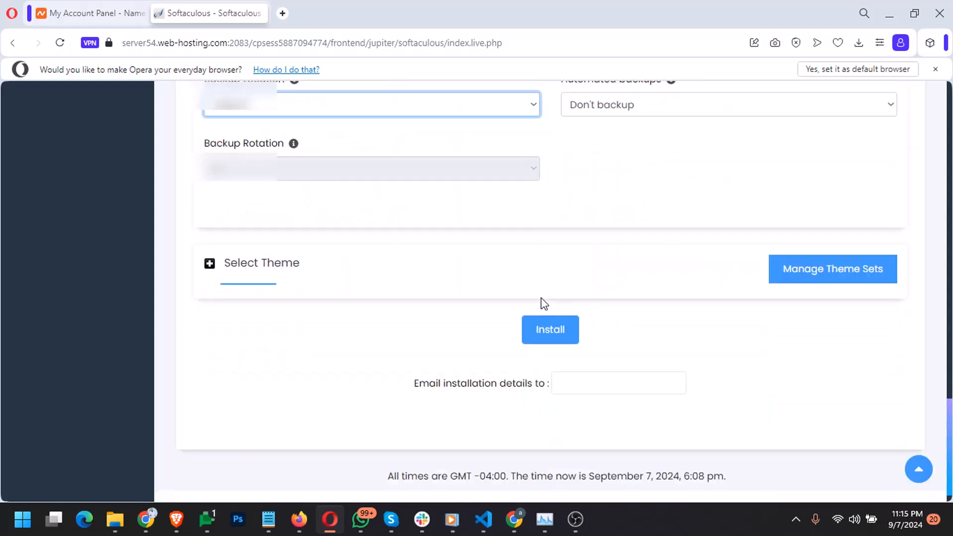
left_click(271, 271)
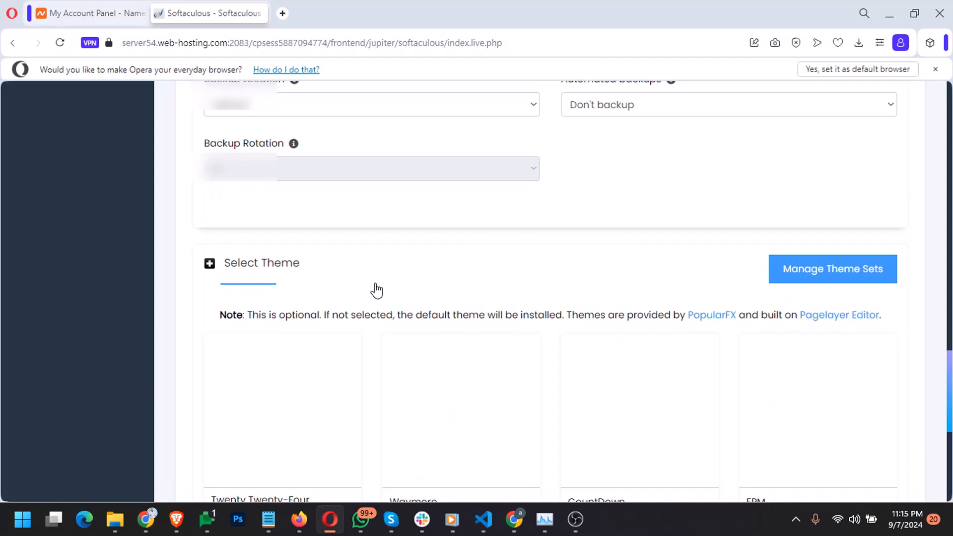
scroll(377, 291, "down", 3)
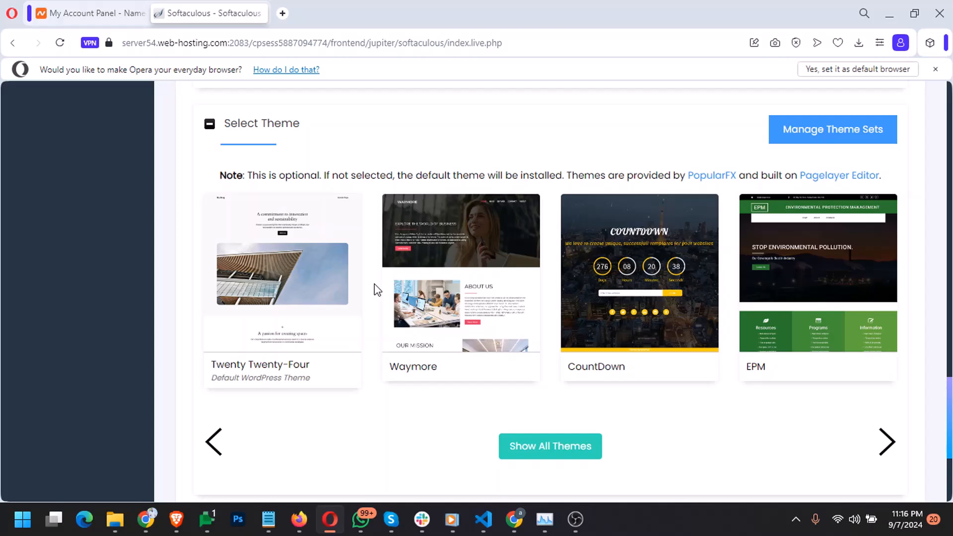
Enter the owner's e-mail for the installation details and run the WordPress install
scroll(377, 289, "down", 5)
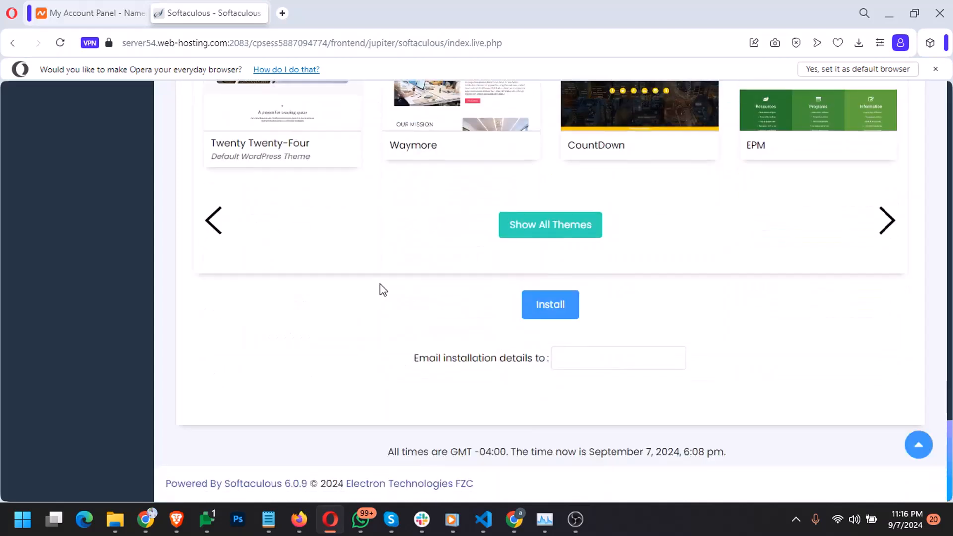
left_click(605, 355)
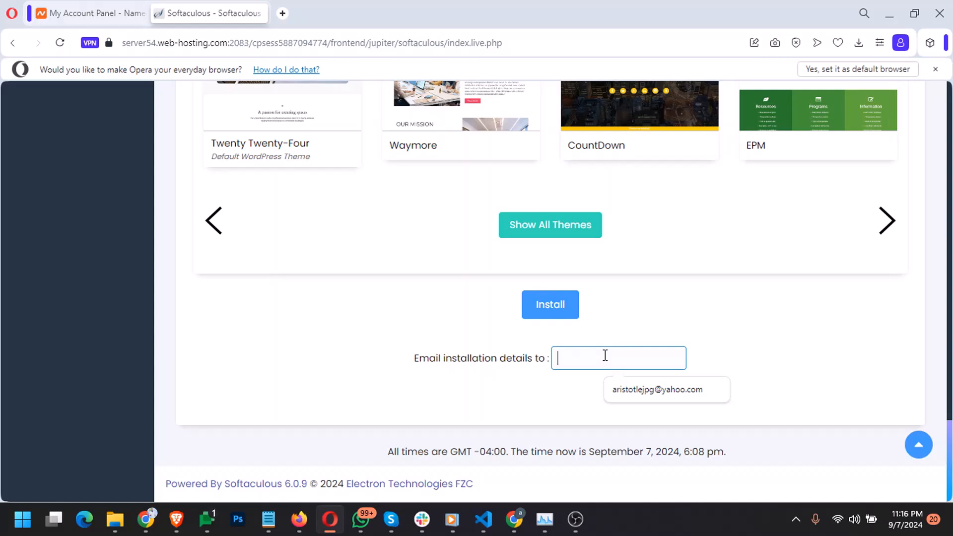
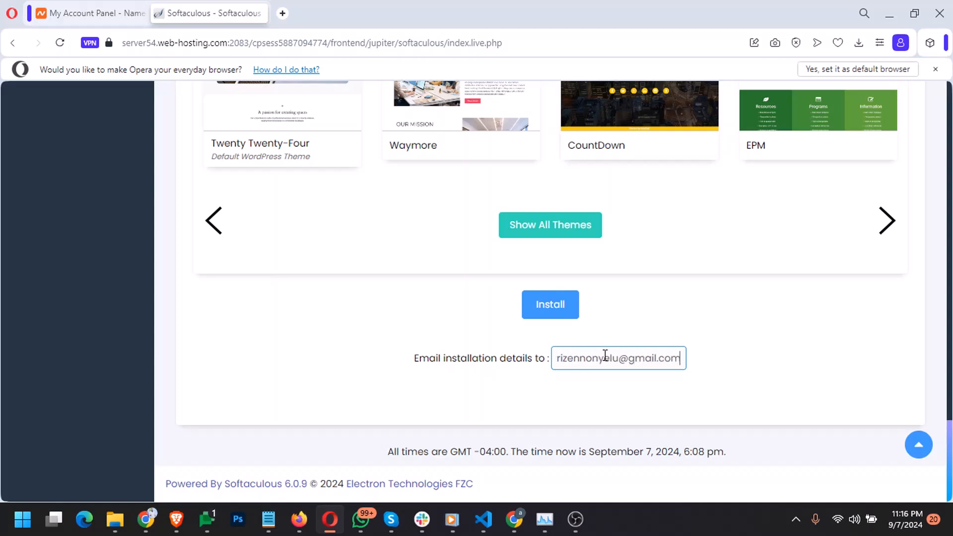
left_click(570, 312)
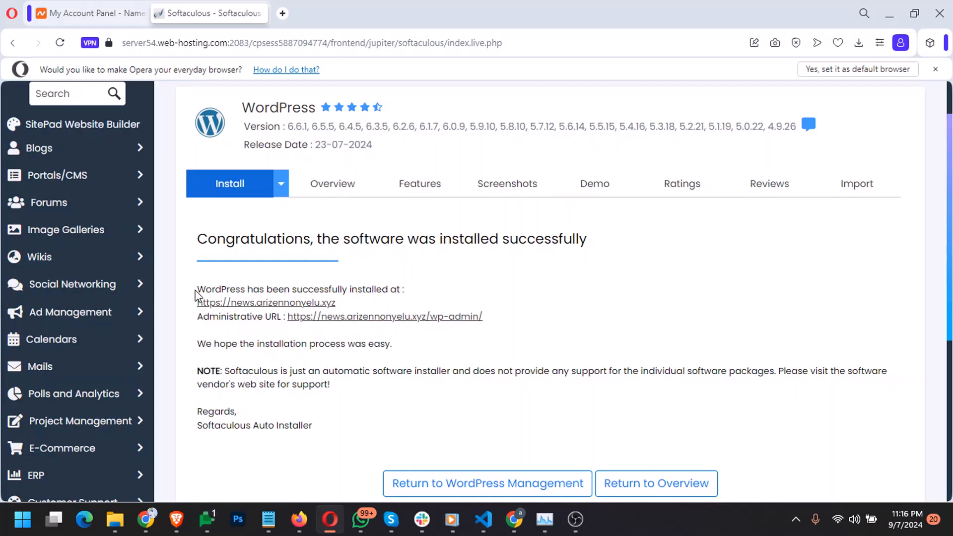
Open the installed site's URL in a new tab and view its 'Hello world!' front page
left_click_drag(197, 290, 355, 303)
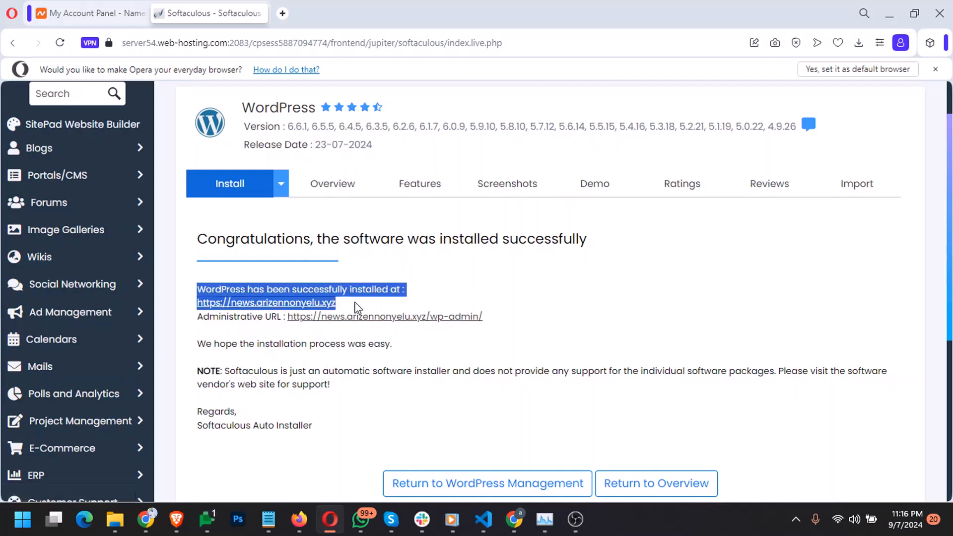
left_click(363, 291)
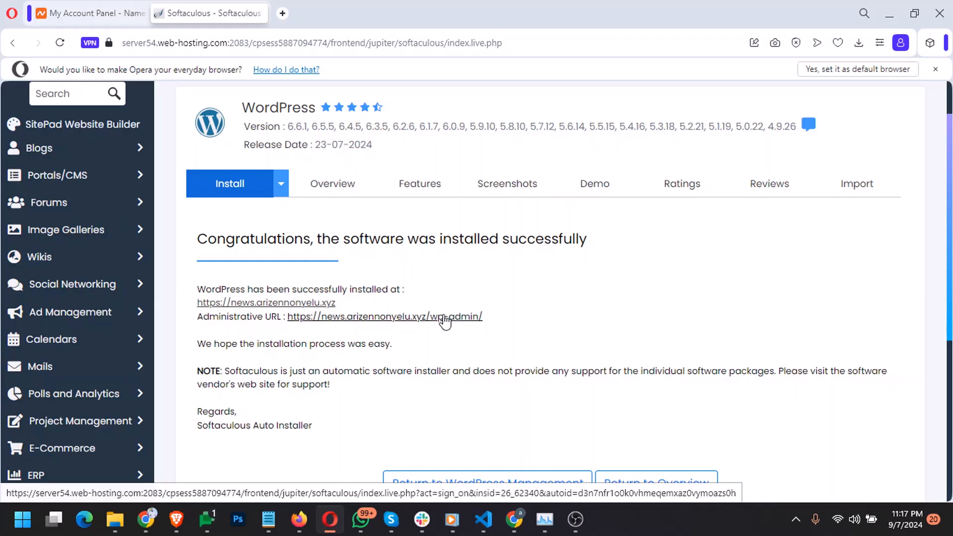
middle_click(309, 304)
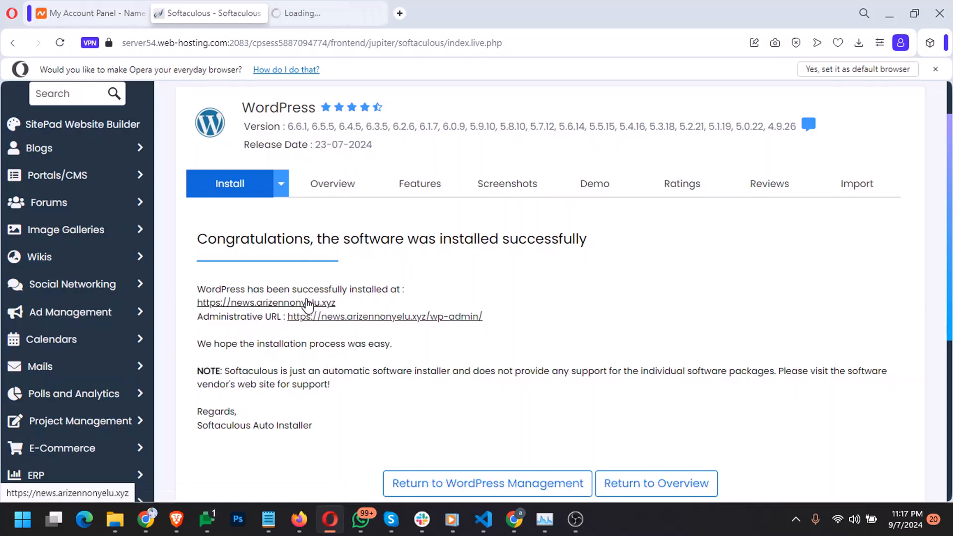
left_click(319, 7)
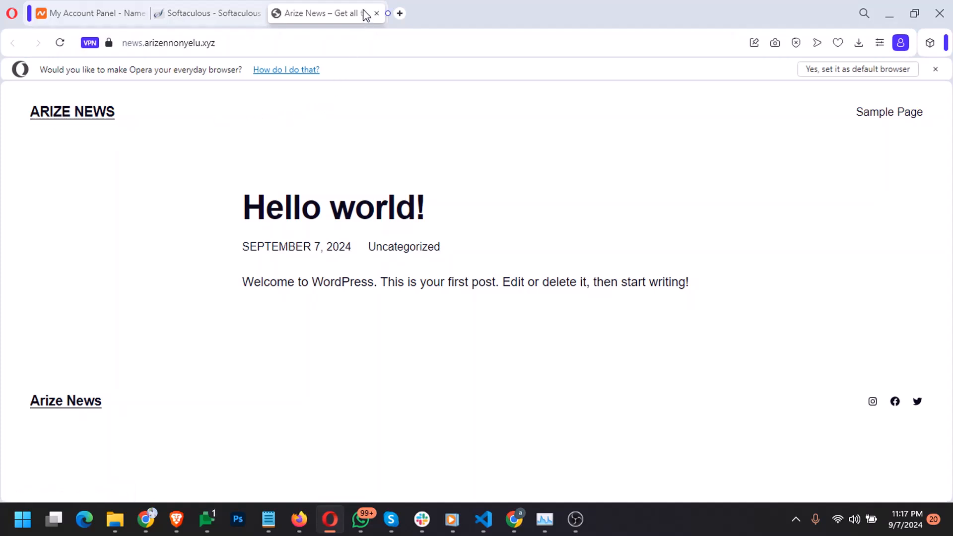
mouse_move(366, 14)
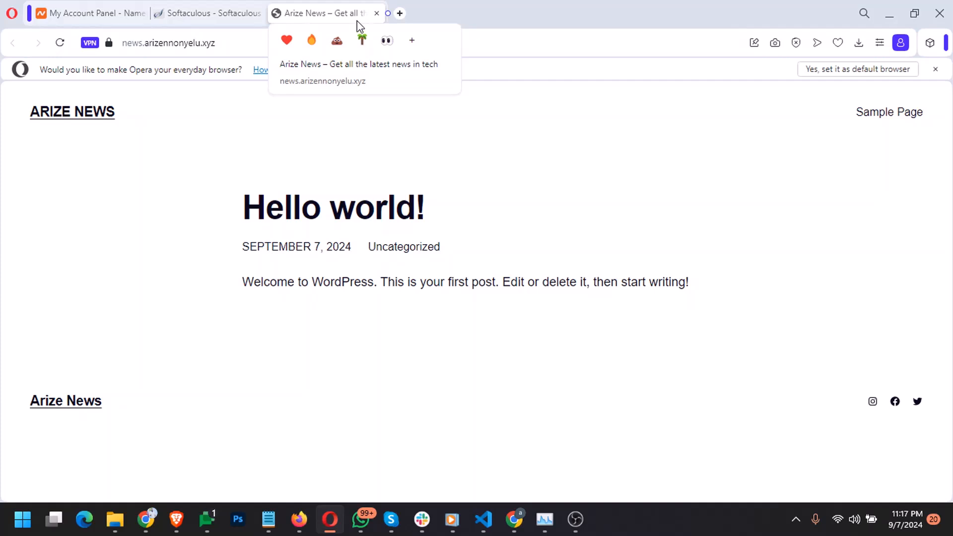
left_click(880, 122)
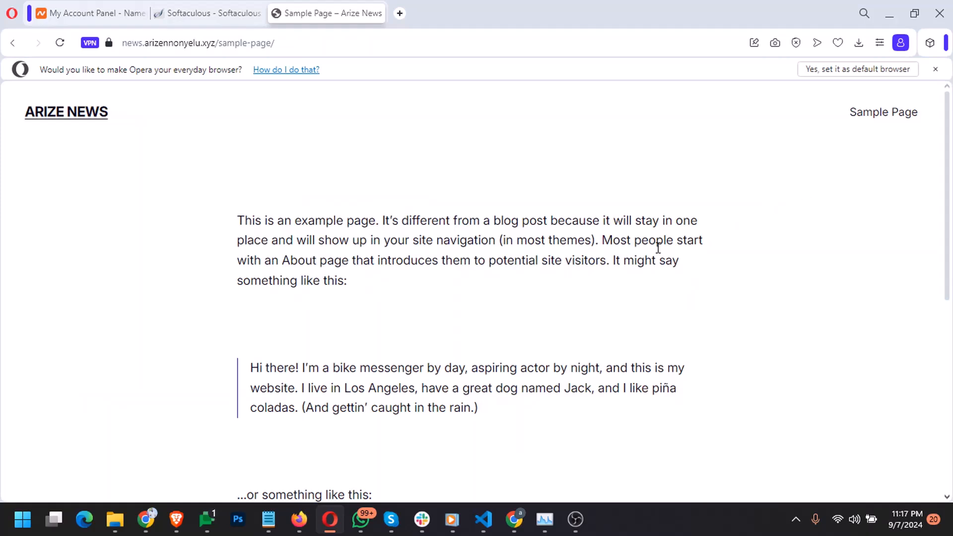
scroll(566, 403, "down", 6)
scroll(566, 403, "up", 6)
left_click(93, 119)
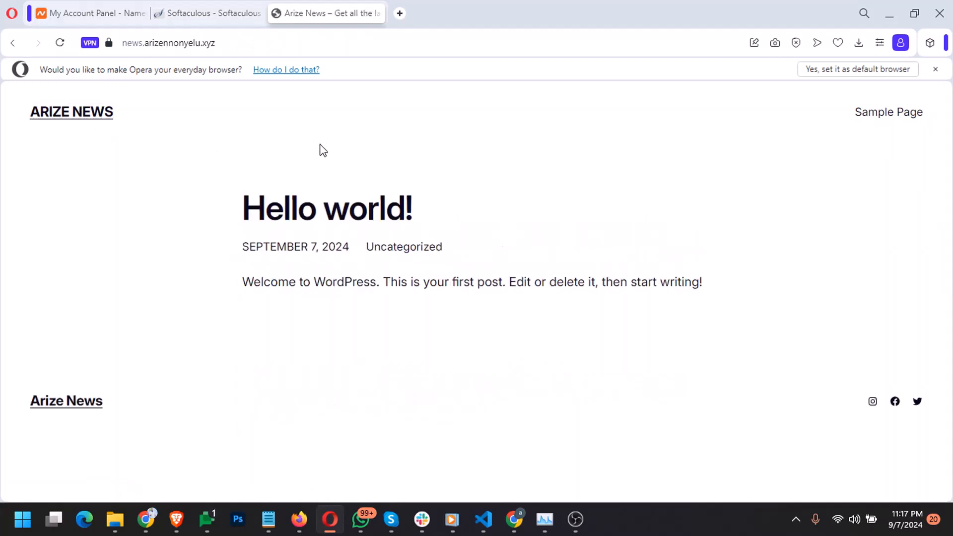
Check the tagline in the home page source, then open the Administrative URL from the success page
right_click(440, 137)
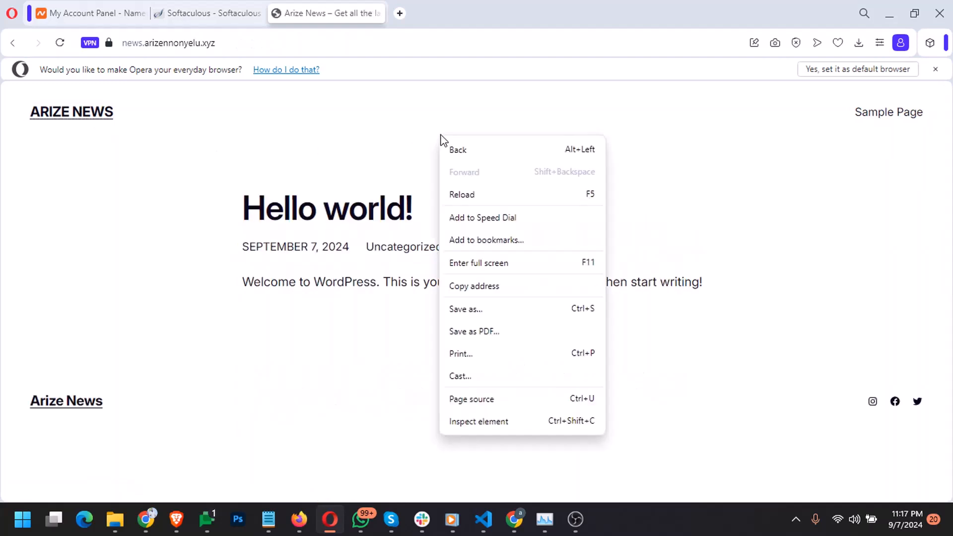
left_click(553, 406)
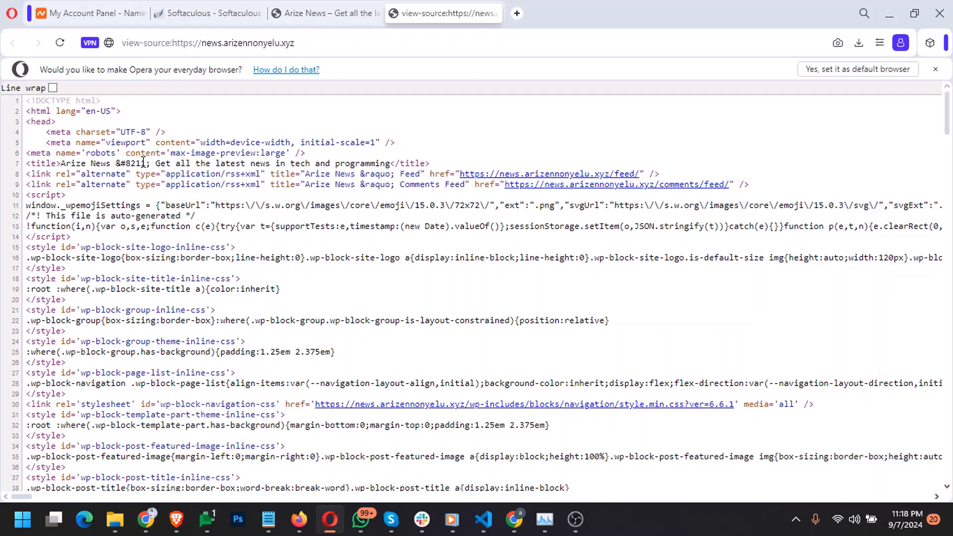
left_click_drag(154, 163, 391, 163)
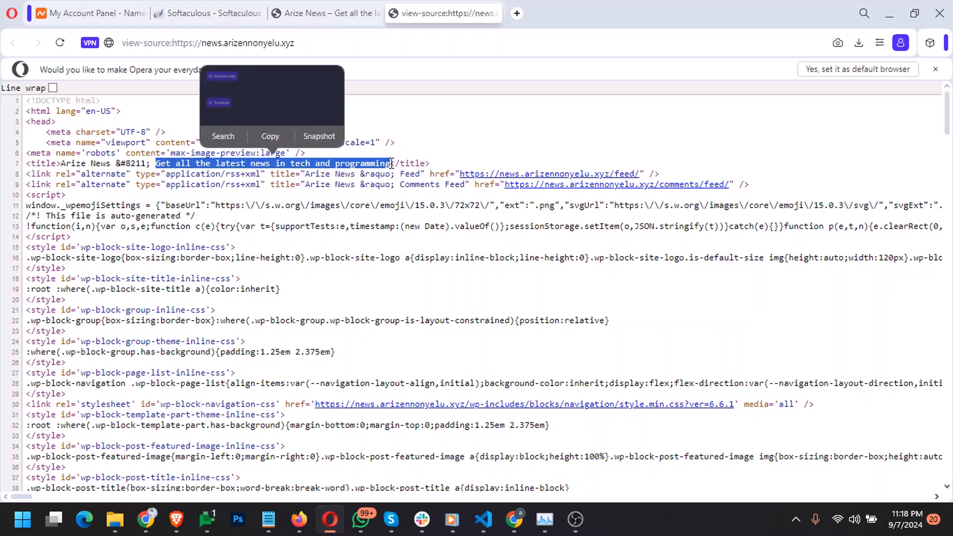
left_click(446, 141)
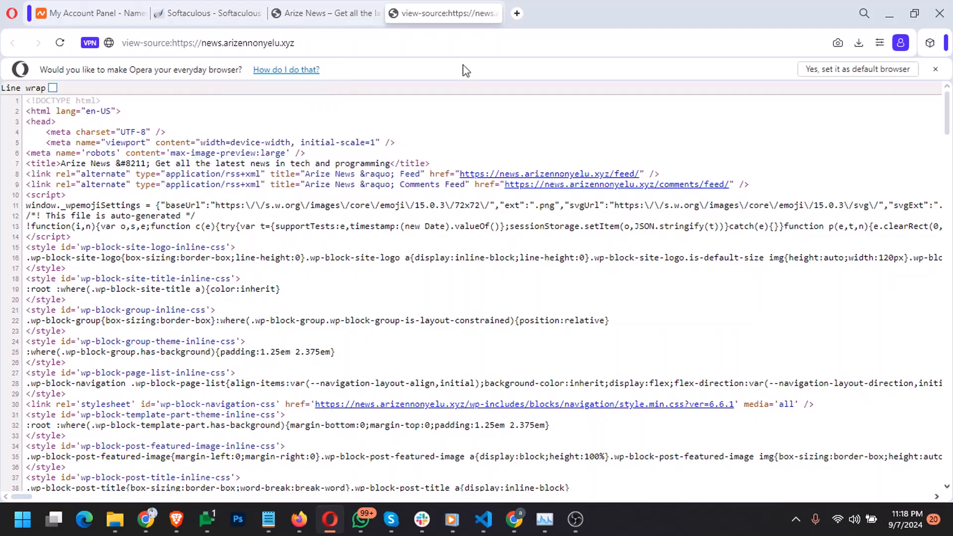
left_click(493, 13)
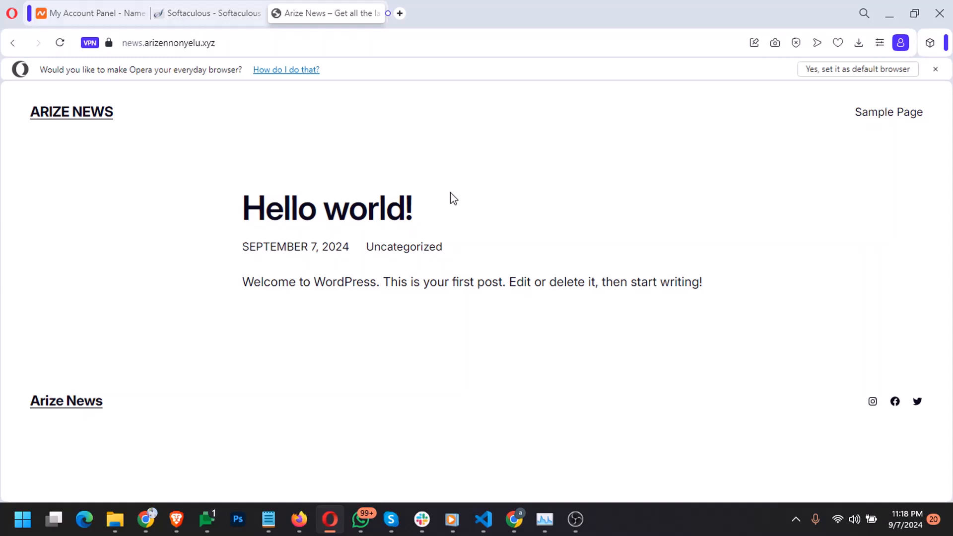
left_click(197, 13)
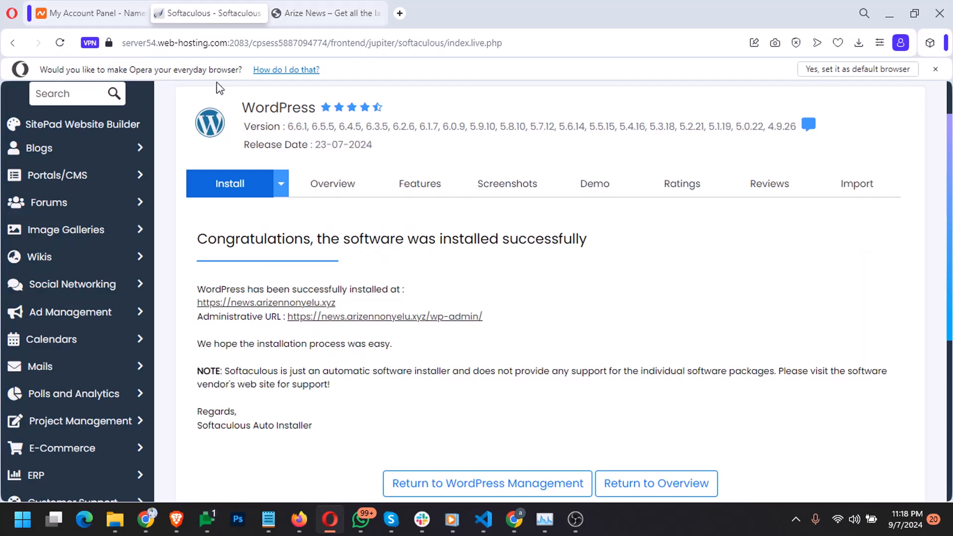
left_click(398, 323)
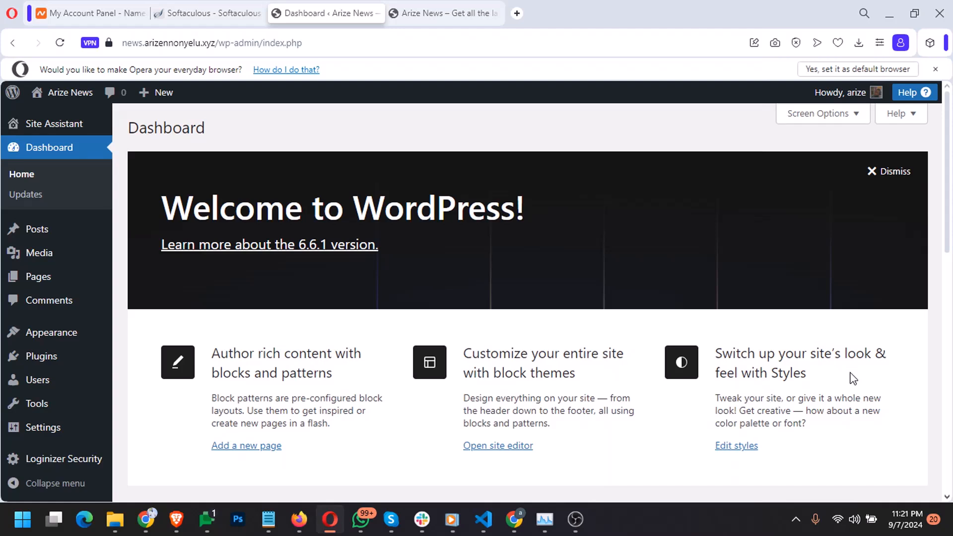
Dismiss the default-browser prompt and look over the dashboard's Welcome to WordPress panel
left_click(935, 69)
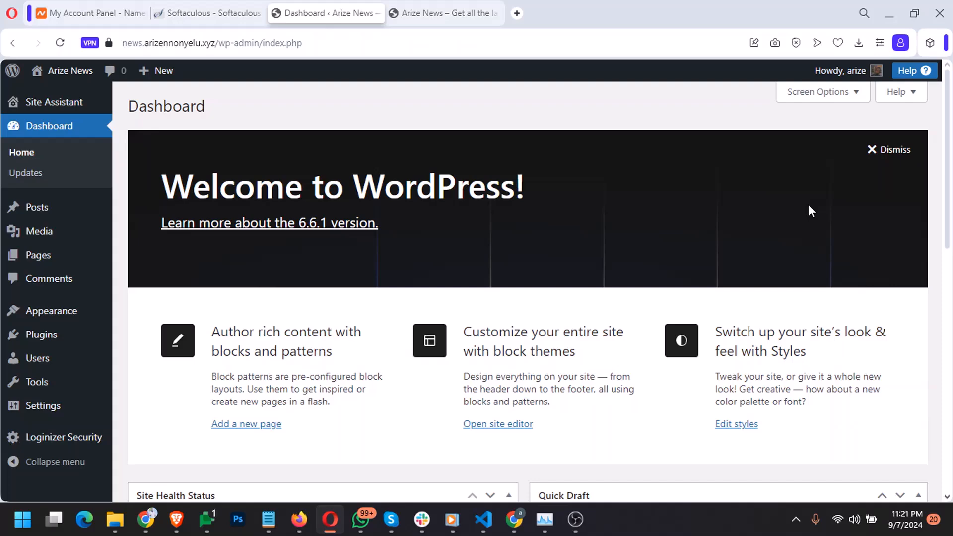
scroll(805, 212, "down", 3)
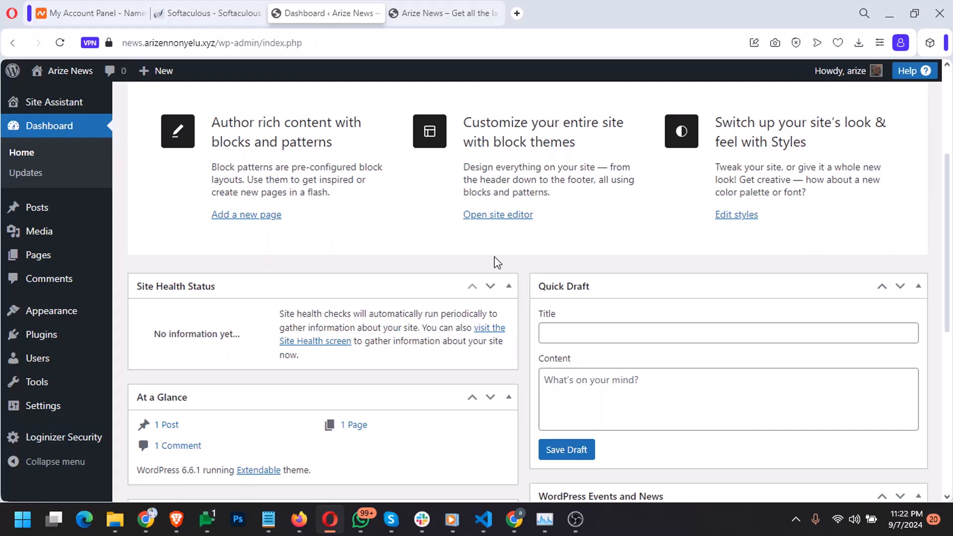
scroll(427, 240, "up", 3)
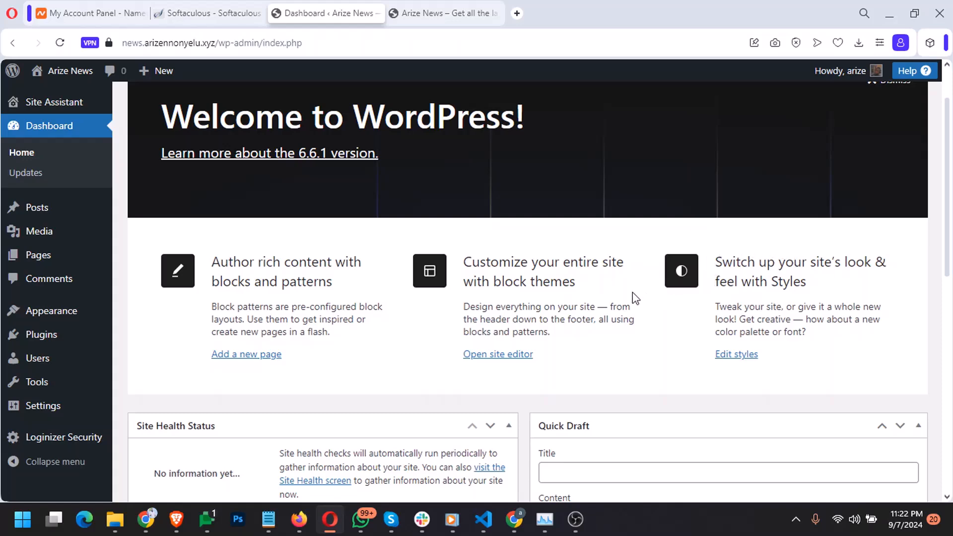
scroll(479, 383, "down", 3)
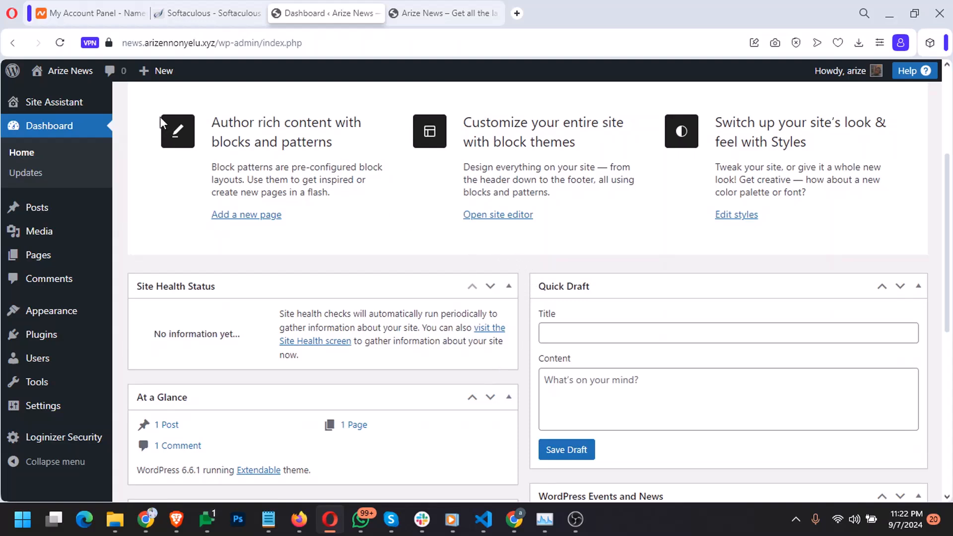
mouse_move(160, 117)
left_mouse_down()
mouse_move(321, 140)
mouse_move(513, 193)
mouse_move(833, 233)
left_mouse_up()
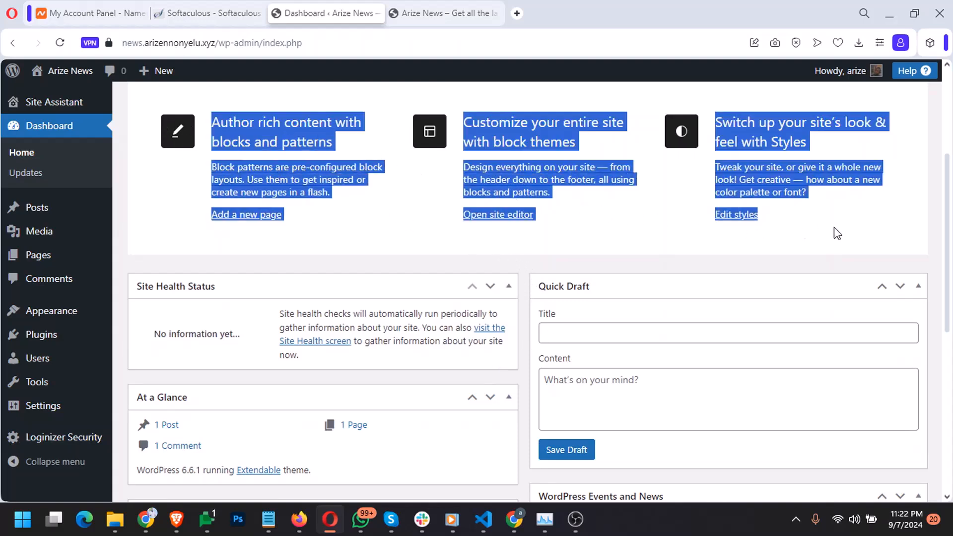
left_click(833, 180)
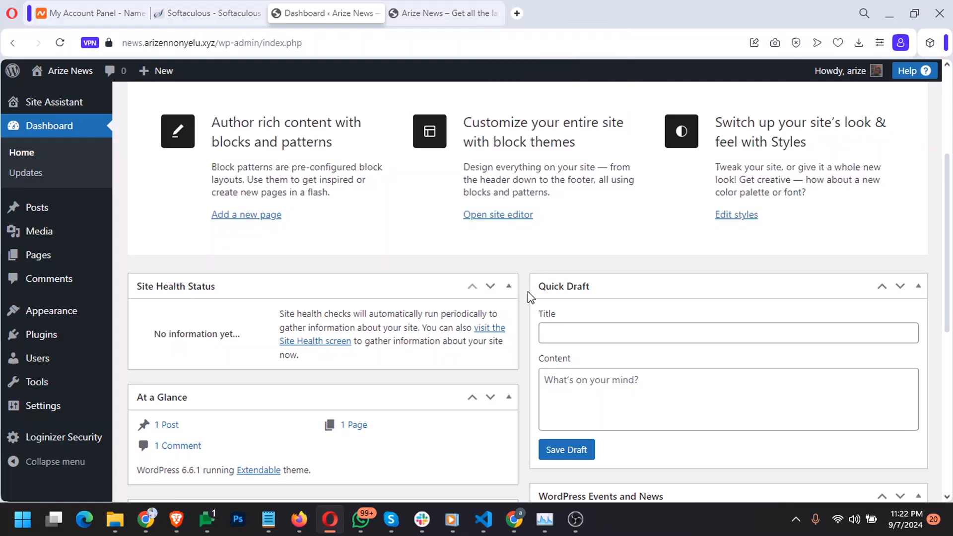
scroll(525, 292, "down", 3)
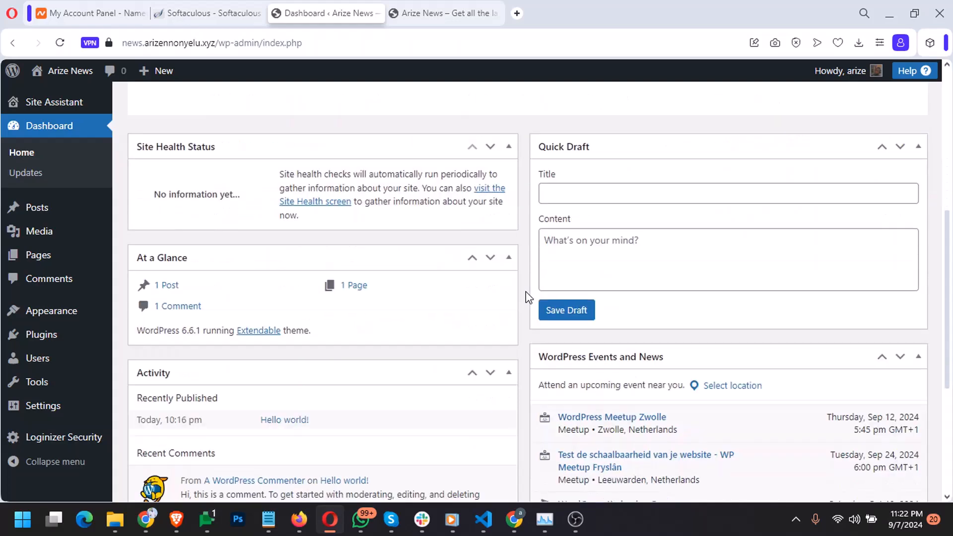
scroll(526, 291, "down", 2)
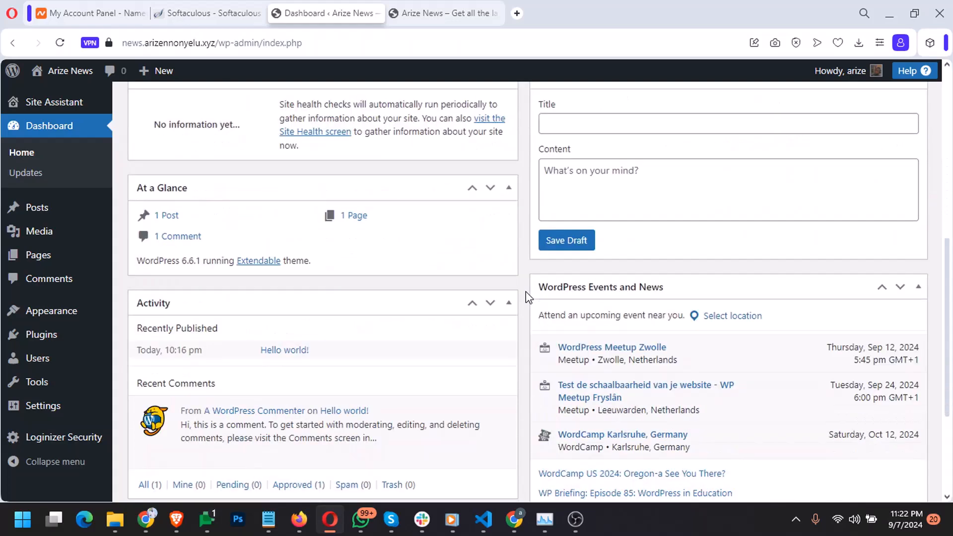
Collapse the WordPress Events and News box, glance at the front page, and return to the dashboard
left_click(920, 290)
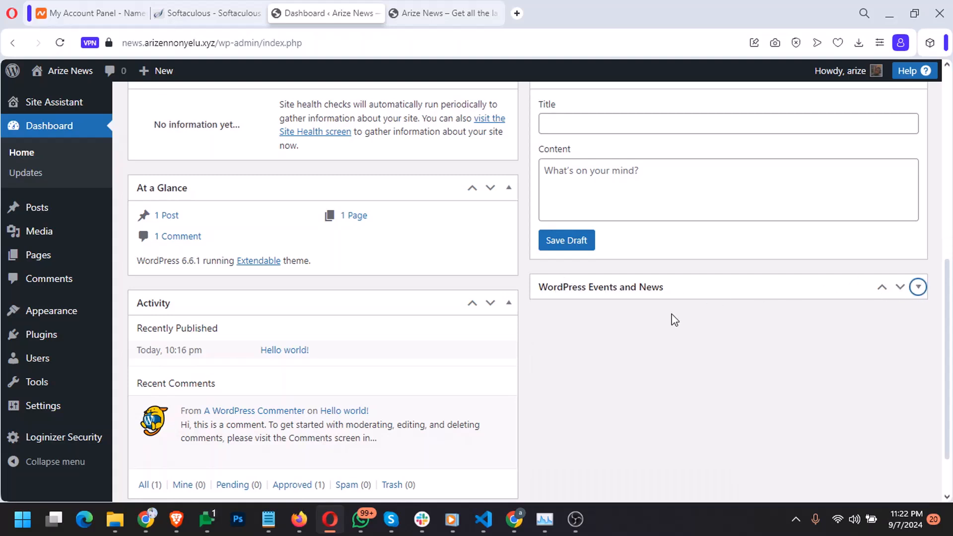
scroll(534, 395, "down", 2)
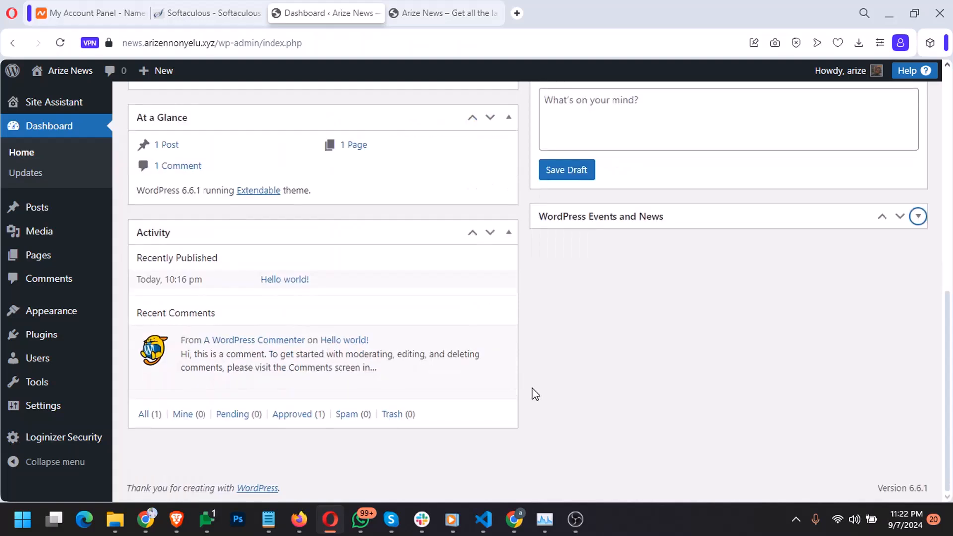
mouse_move(493, 383)
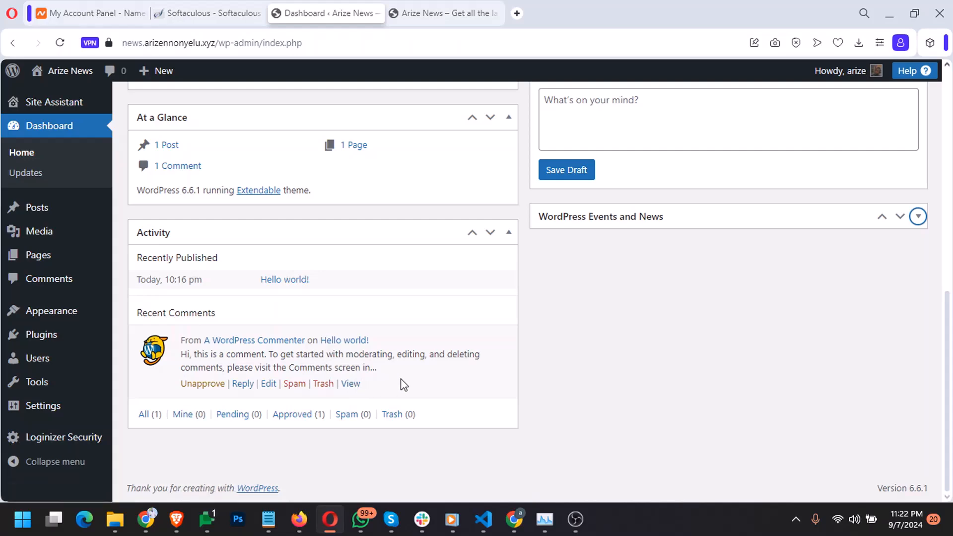
scroll(402, 383, "up", 3)
scroll(402, 378, "up", 2)
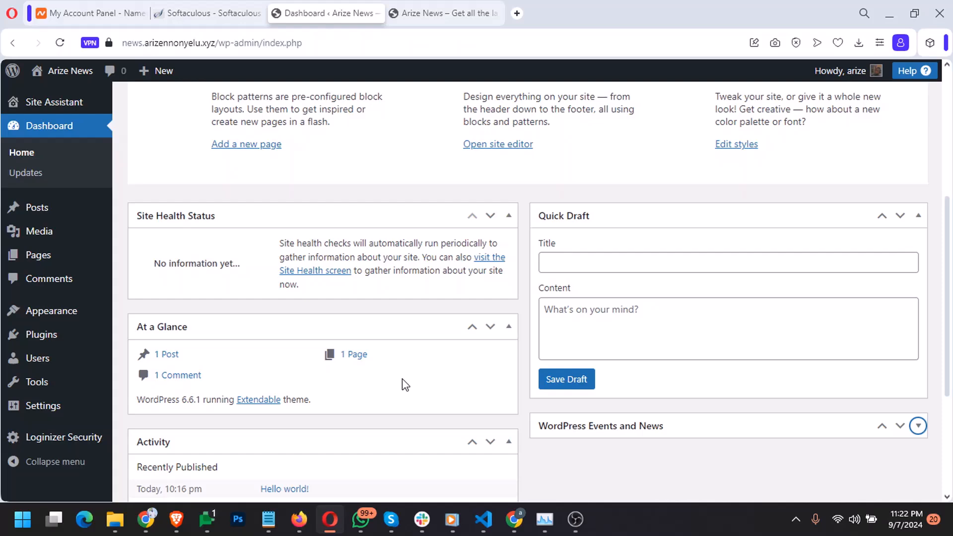
left_click(437, 13)
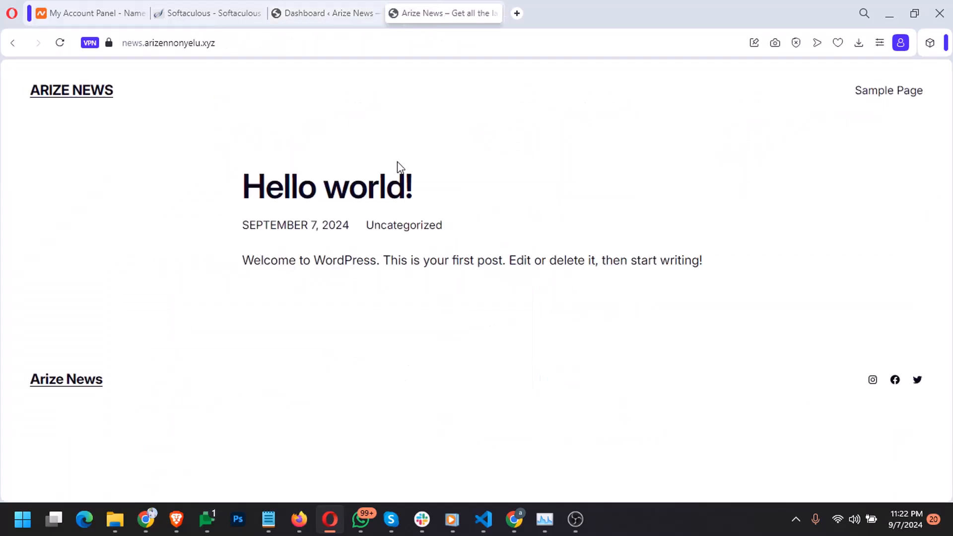
left_click(322, 15)
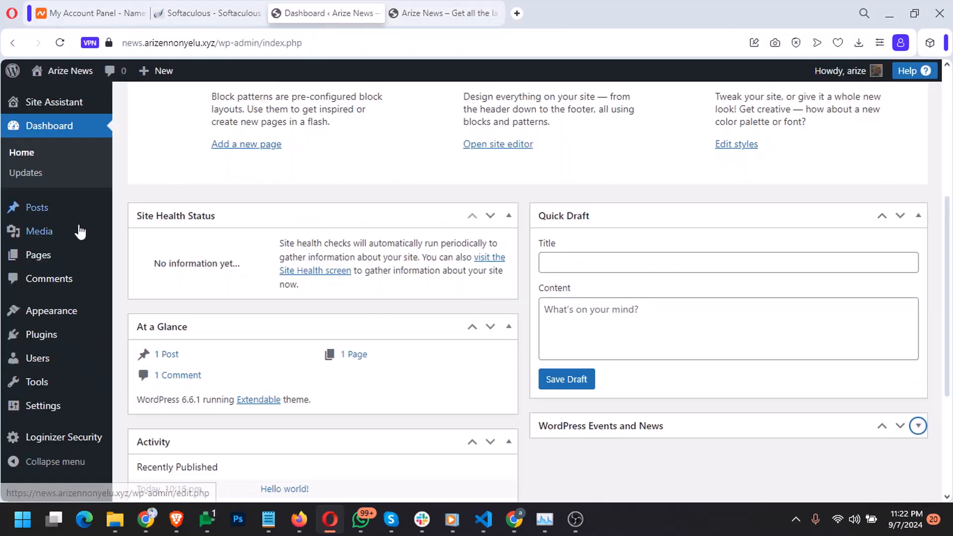
Go to Appearance > Themes to see Extendable active among the installed themes
left_click(52, 310)
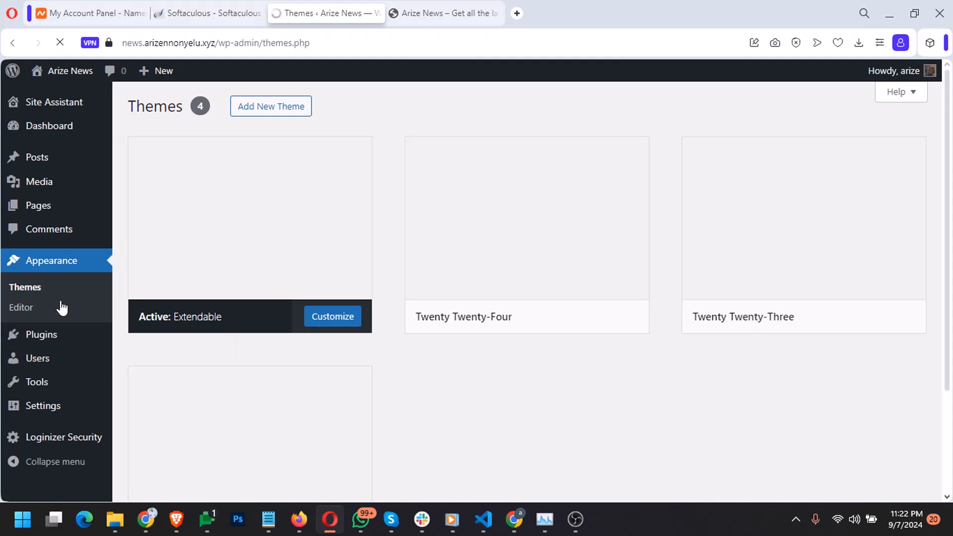
left_click(427, 14)
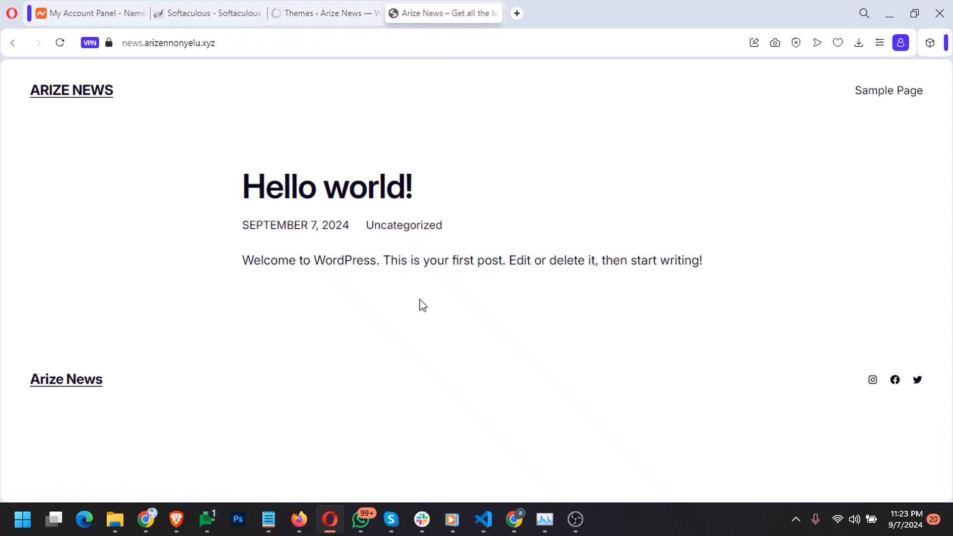
left_click(303, 14)
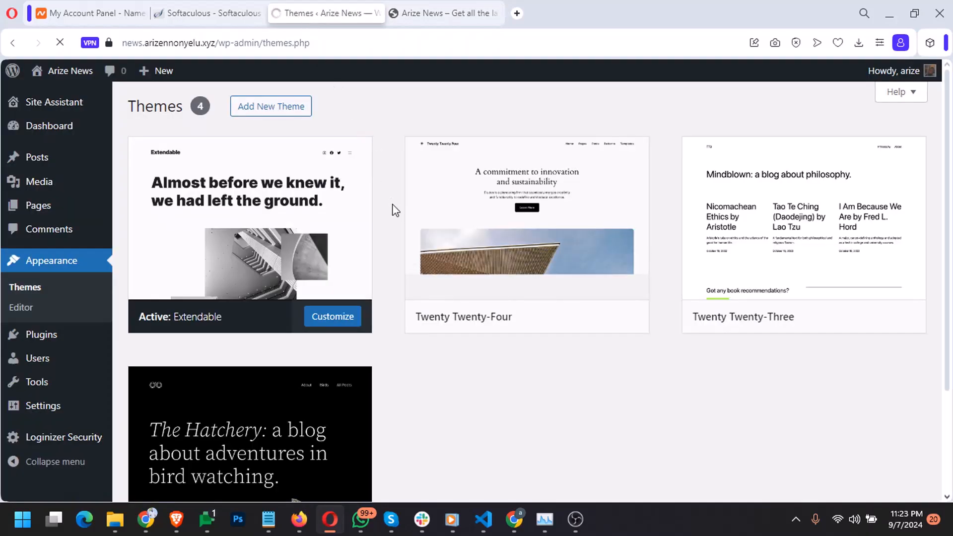
scroll(379, 183, "down", 3)
scroll(382, 193, "up", 3)
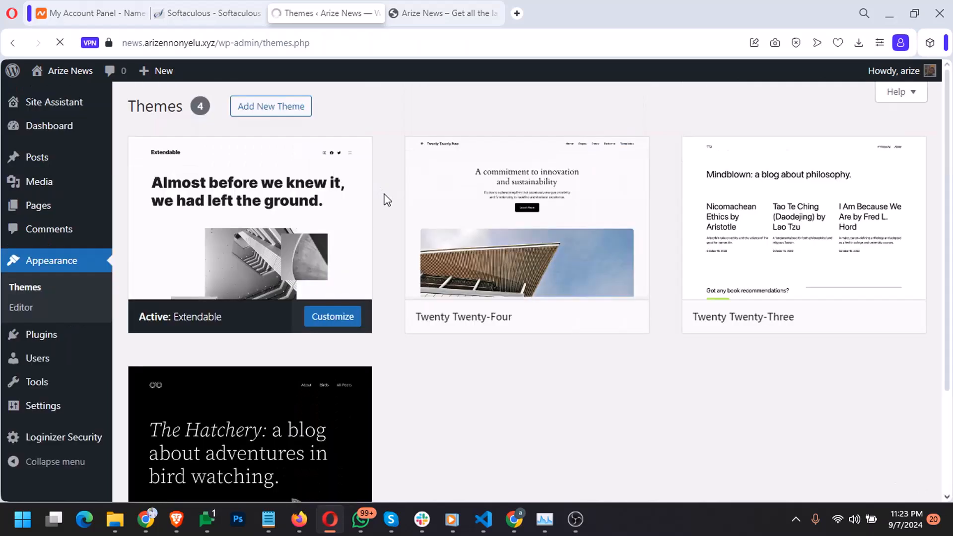
Open the Add Themes directory from the Themes page
left_click(276, 105)
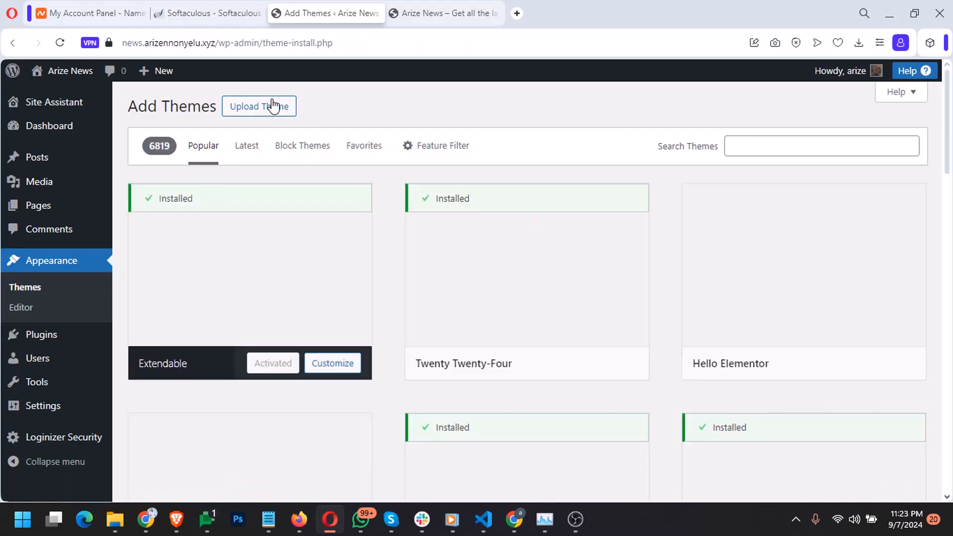
scroll(386, 211, "down", 1)
scroll(388, 213, "down", 3)
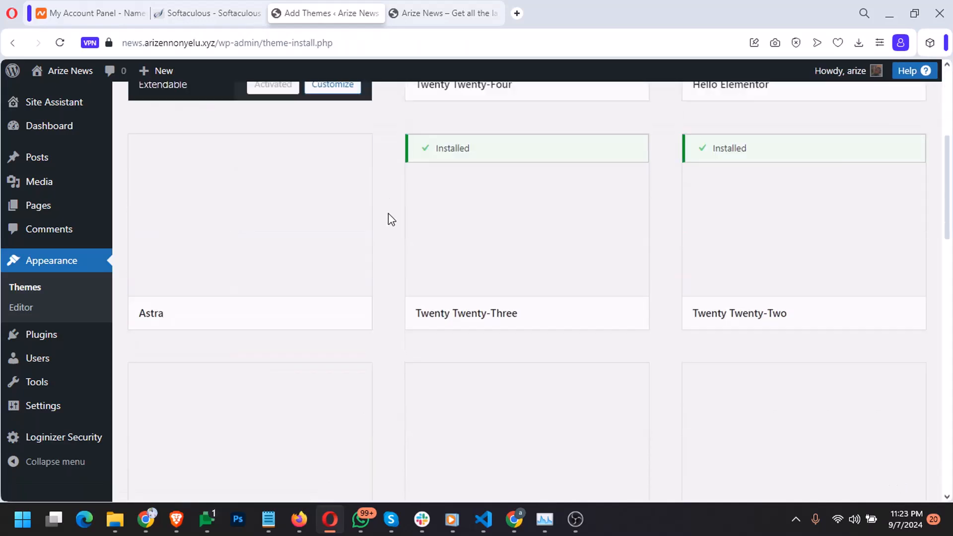
scroll(388, 213, "down", 2)
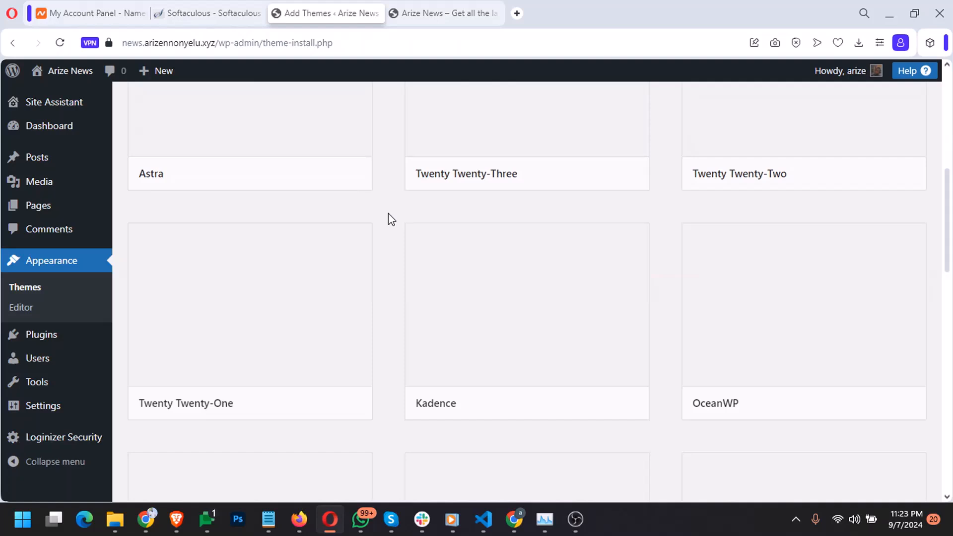
scroll(385, 193, "up", 6)
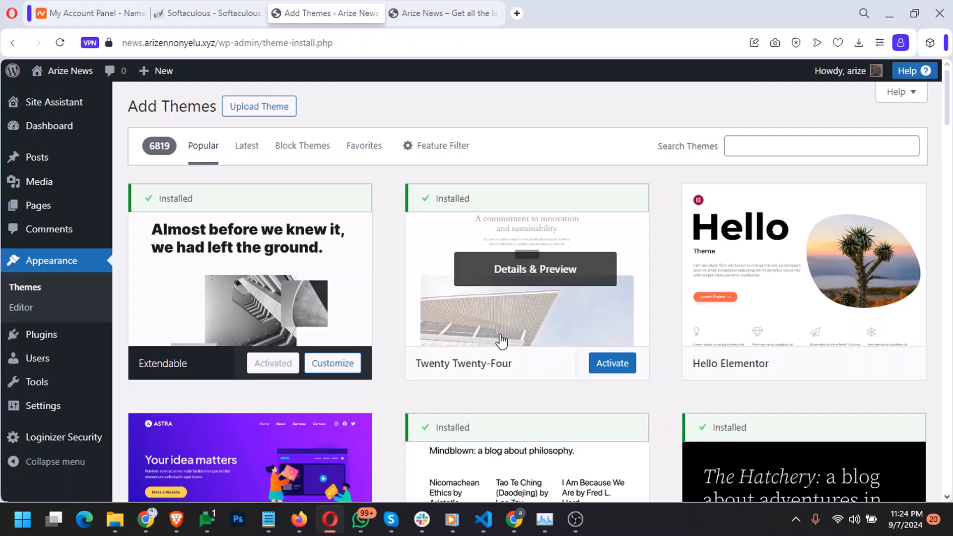
Scroll through the Popular themes grid down to the NewsBlogger card
scroll(395, 318, "down", 4)
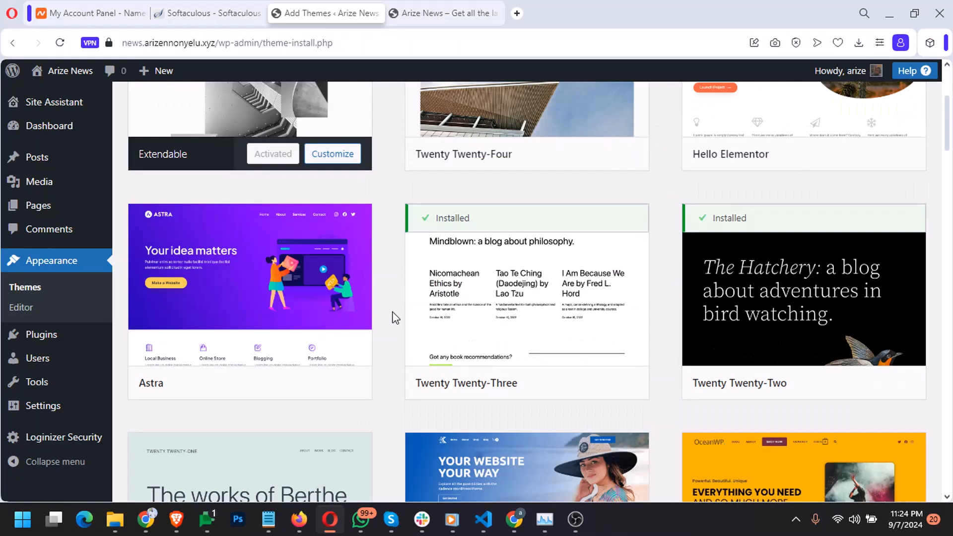
scroll(559, 334, "down", 3)
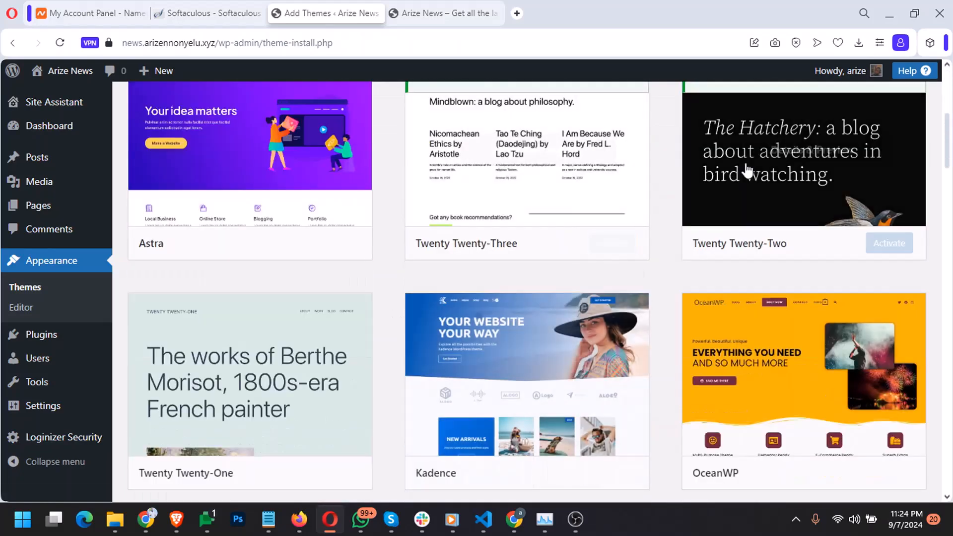
scroll(396, 356, "down", 4)
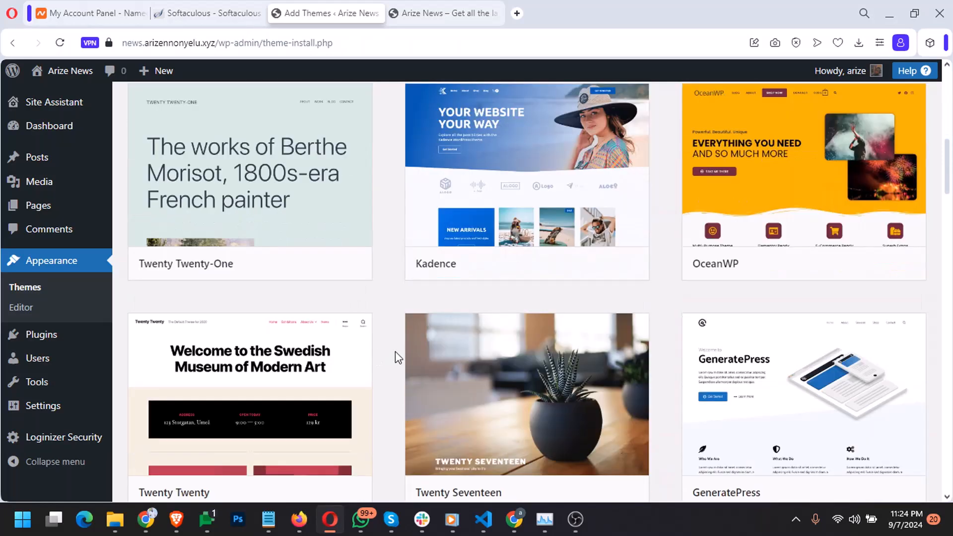
scroll(395, 356, "down", 1)
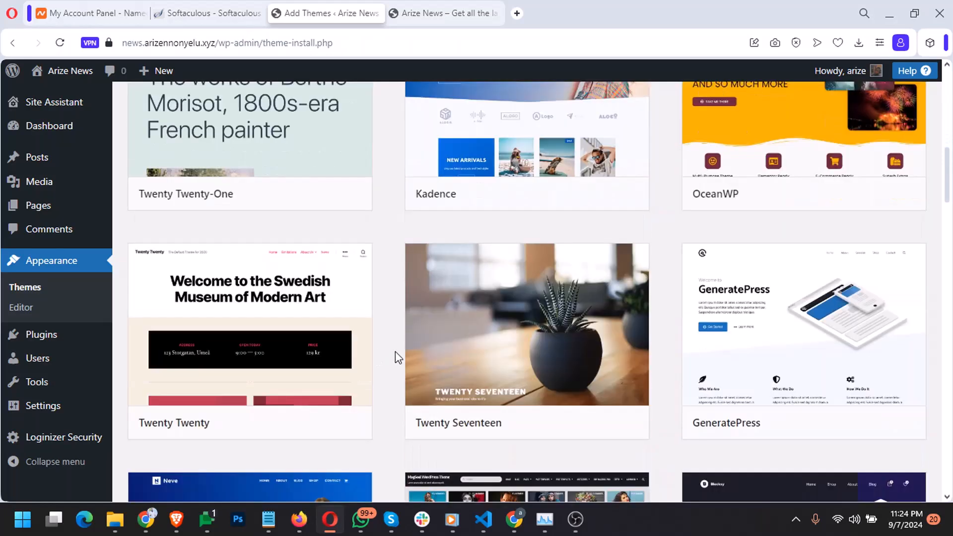
mouse_move(293, 344)
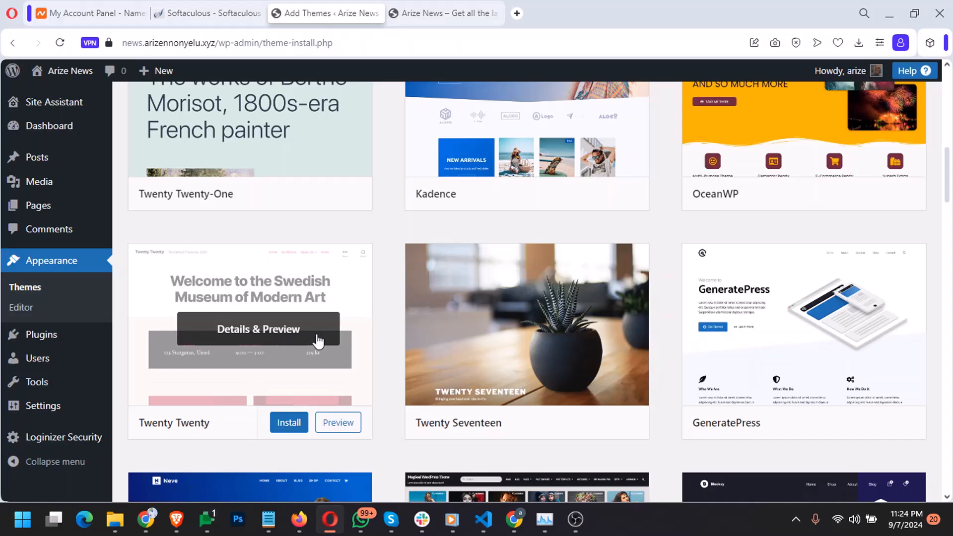
mouse_move(469, 336)
scroll(555, 339, "down", 2)
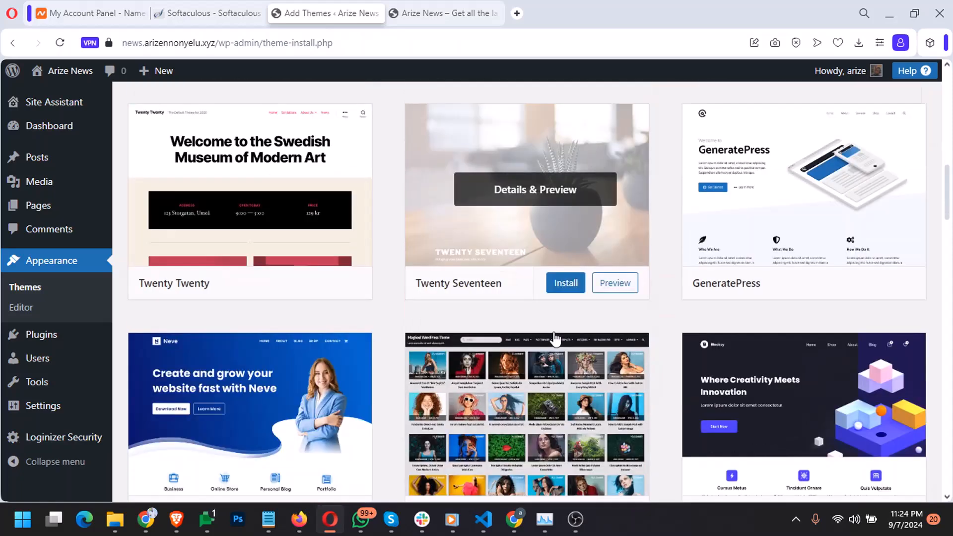
scroll(407, 330, "up", 8)
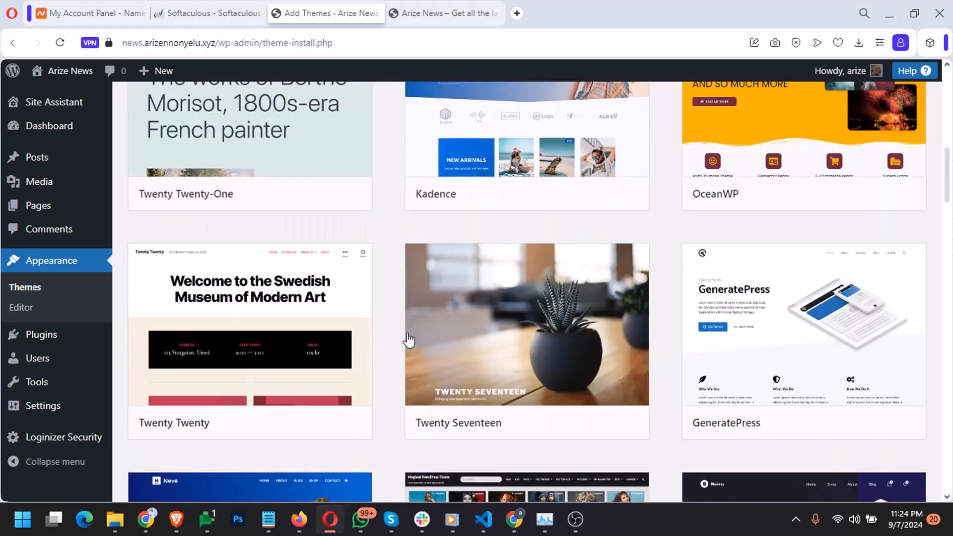
scroll(383, 338, "up", 1)
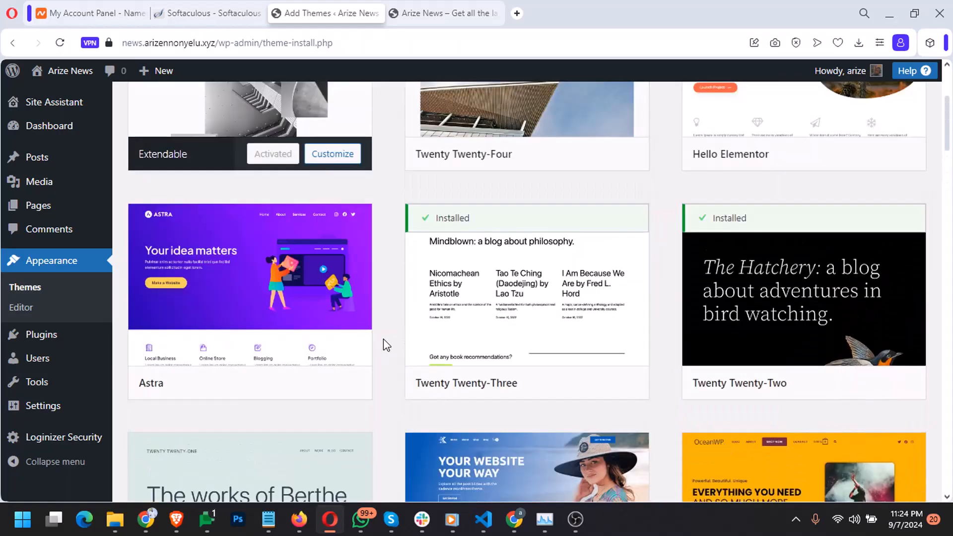
scroll(383, 339, "up", 4)
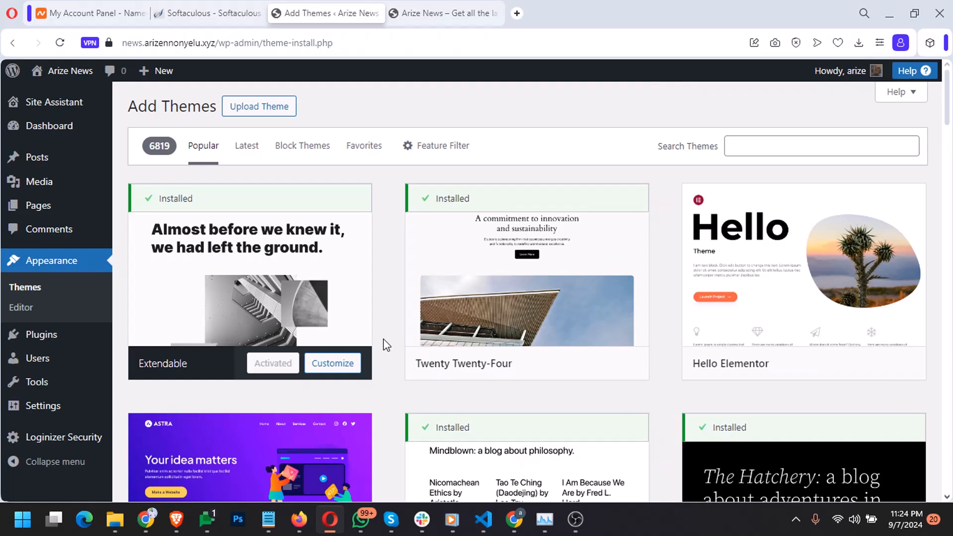
scroll(383, 339, "down", 1)
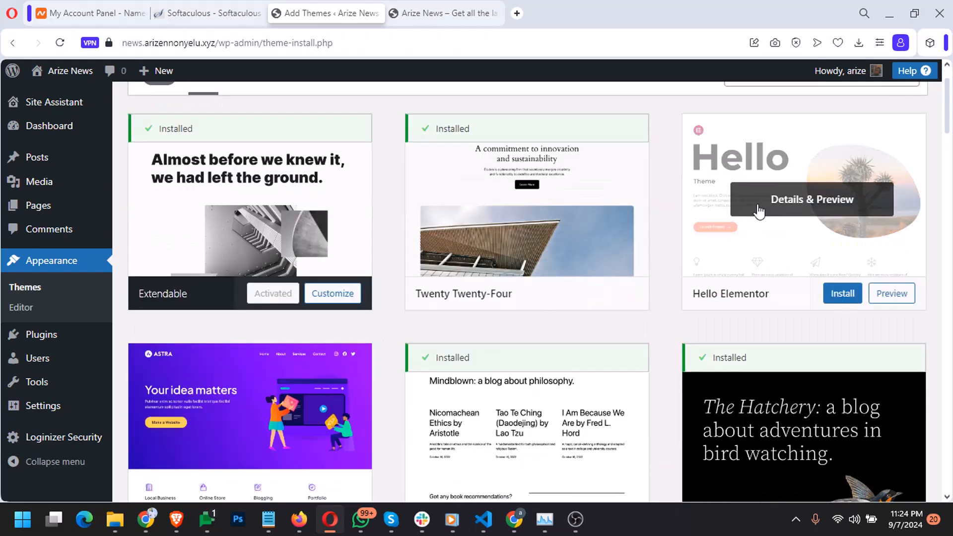
scroll(655, 255, "down", 2)
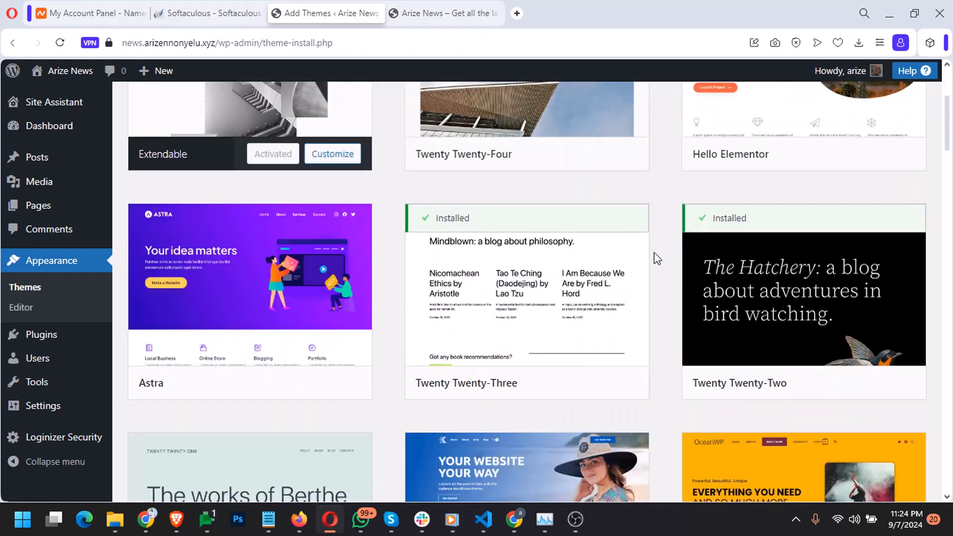
scroll(656, 257, "down", 11)
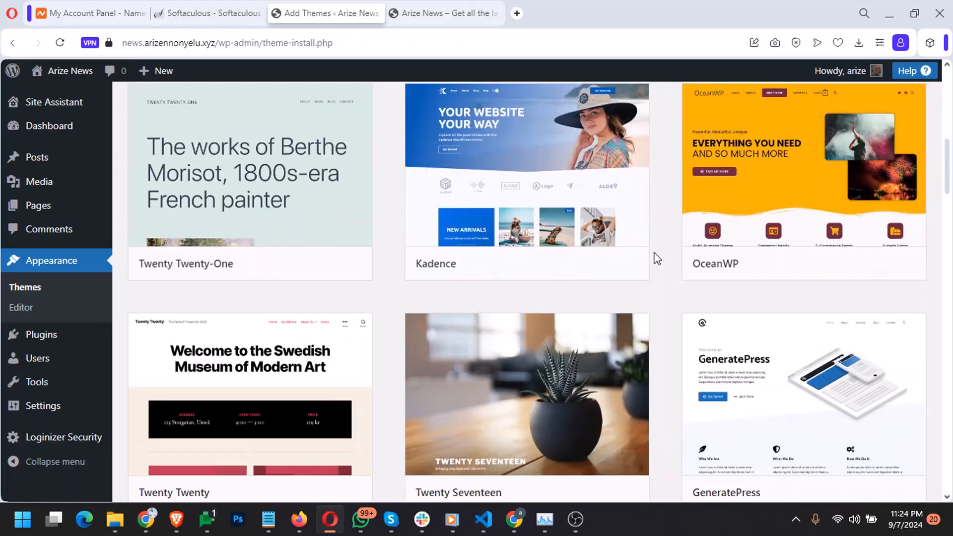
scroll(657, 258, "down", 6)
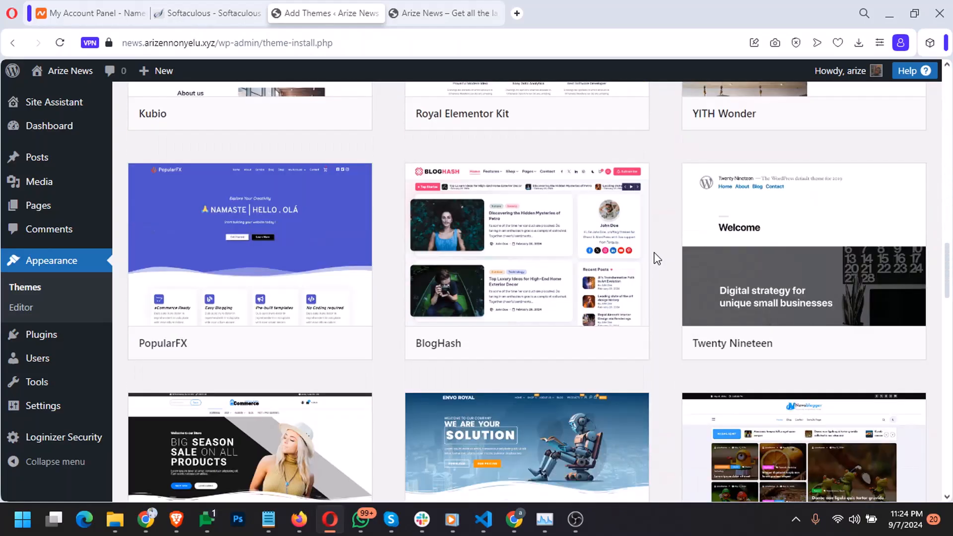
scroll(657, 258, "down", 9)
scroll(658, 258, "down", 1)
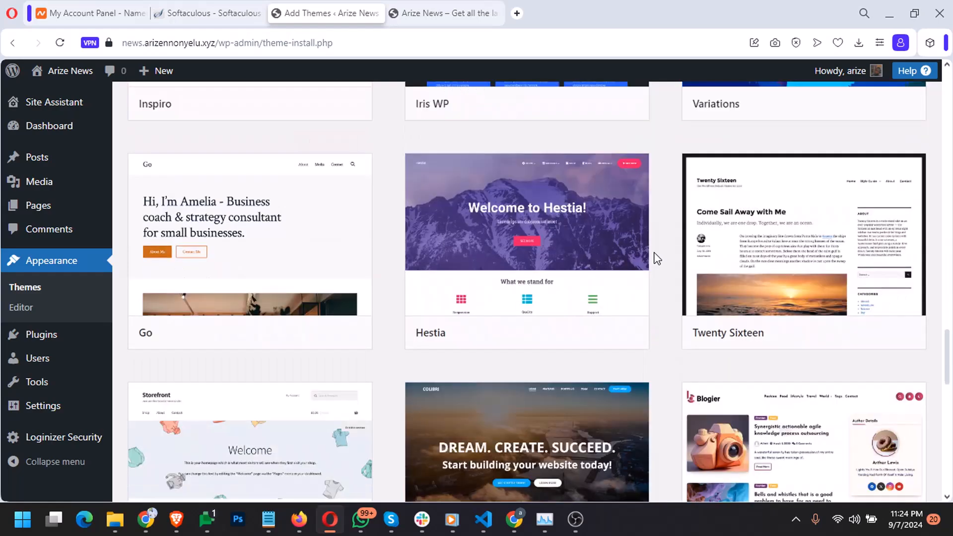
scroll(657, 258, "down", 5)
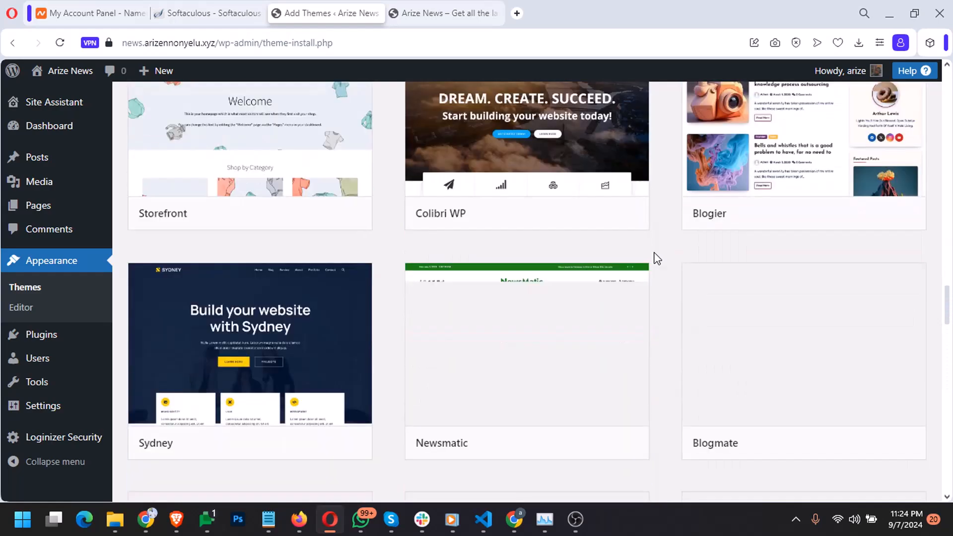
scroll(657, 258, "up", 1)
scroll(657, 258, "up", 10)
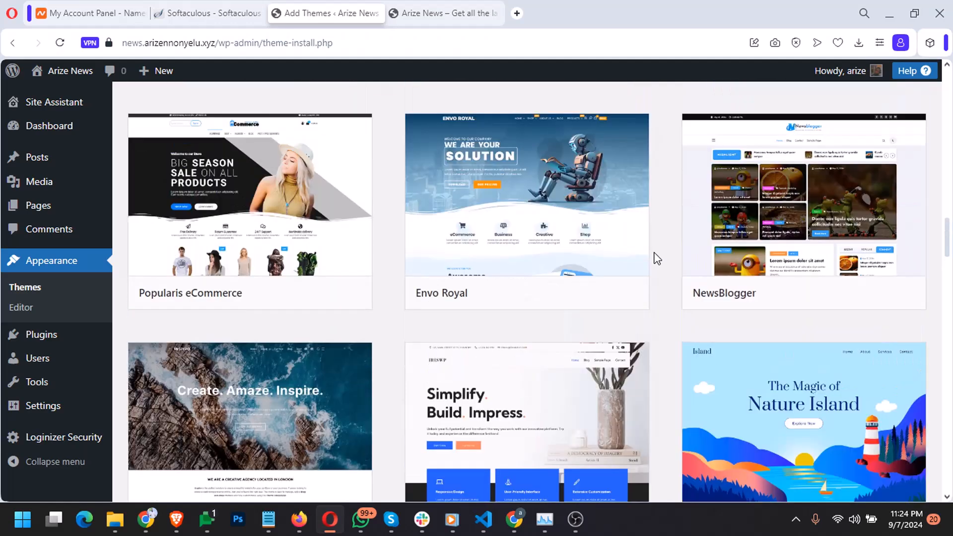
scroll(658, 258, "up", 1)
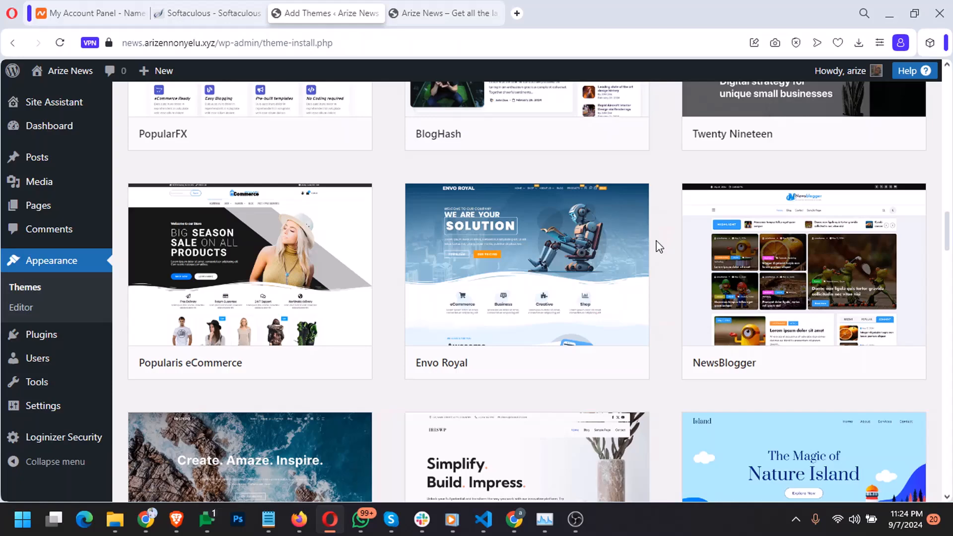
scroll(659, 247, "up", 8)
scroll(658, 246, "up", 4)
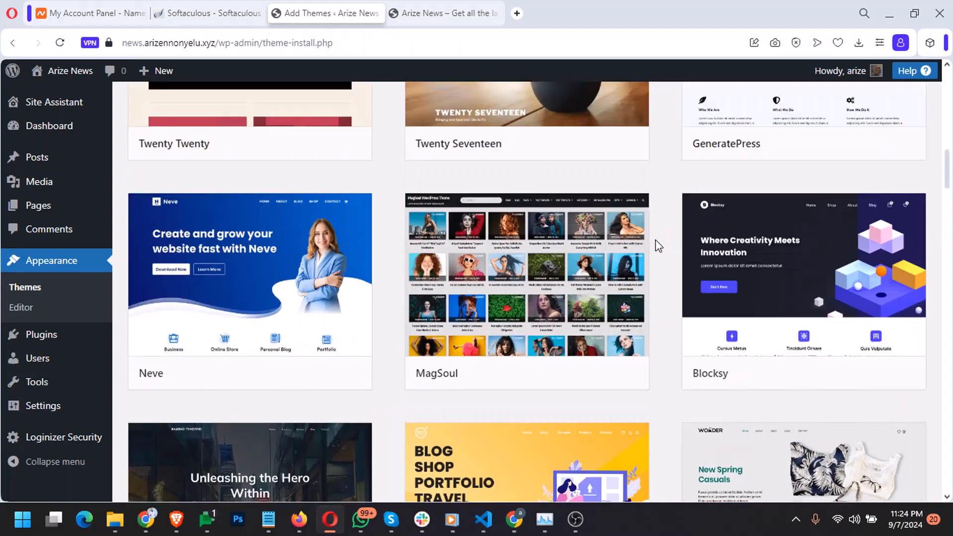
scroll(657, 246, "down", 5)
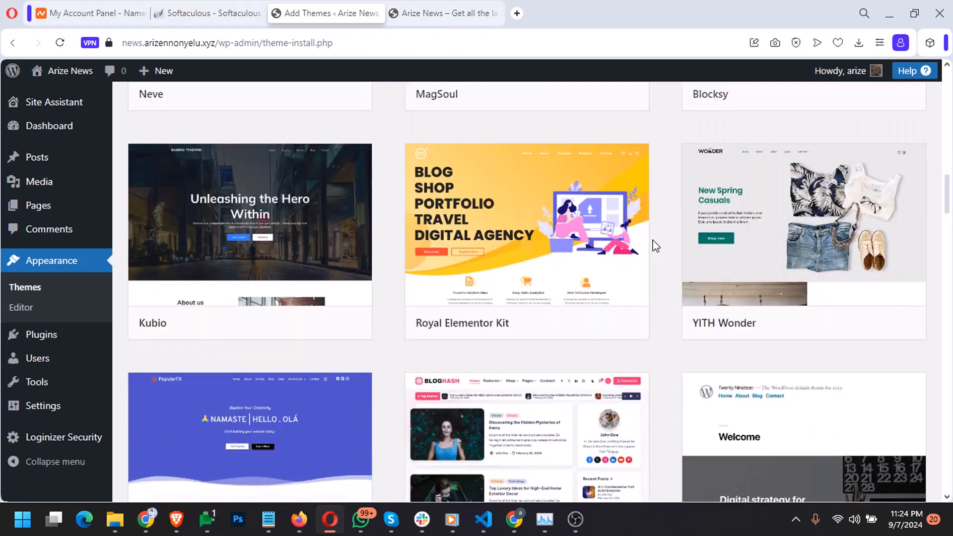
scroll(656, 246, "up", 12)
scroll(655, 246, "down", 5)
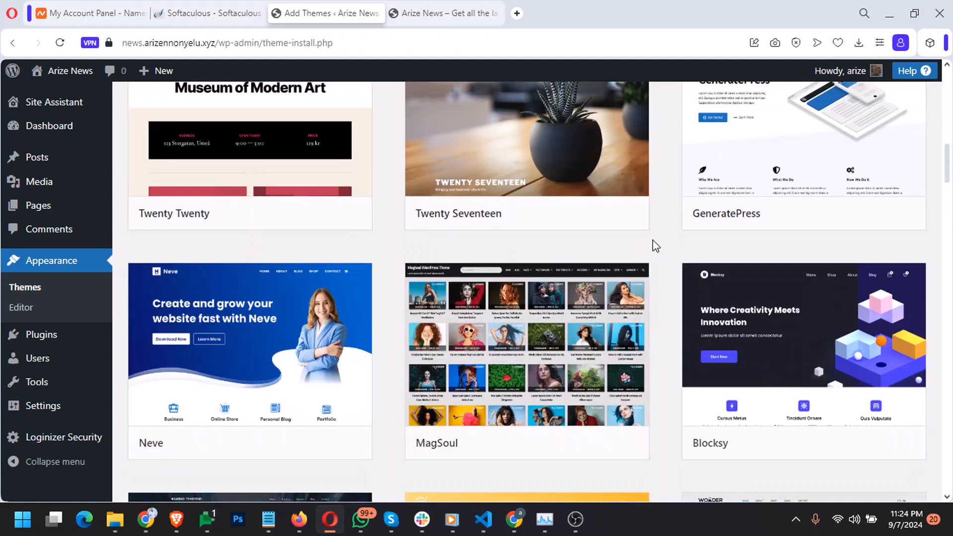
scroll(655, 246, "up", 7)
scroll(654, 245, "down", 20)
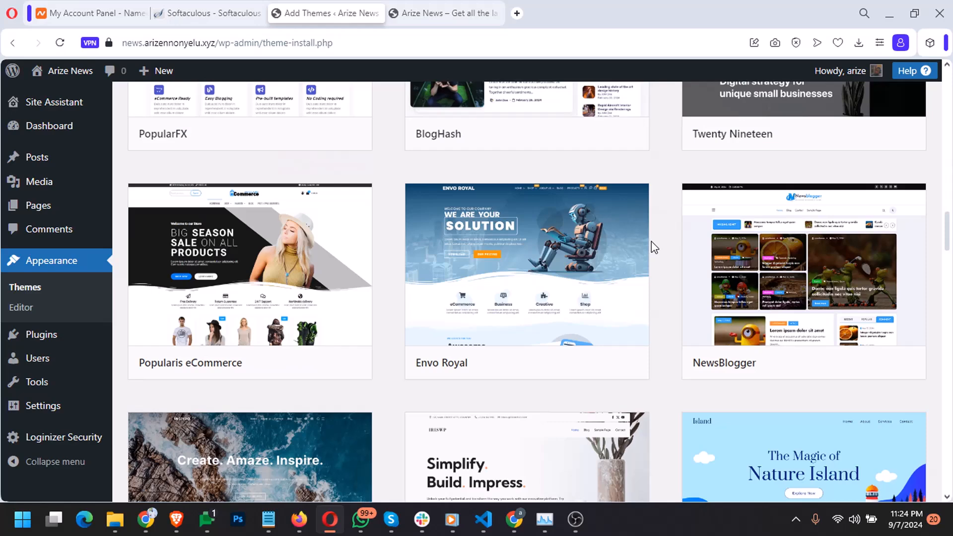
scroll(654, 246, "down", 2)
mouse_move(757, 175)
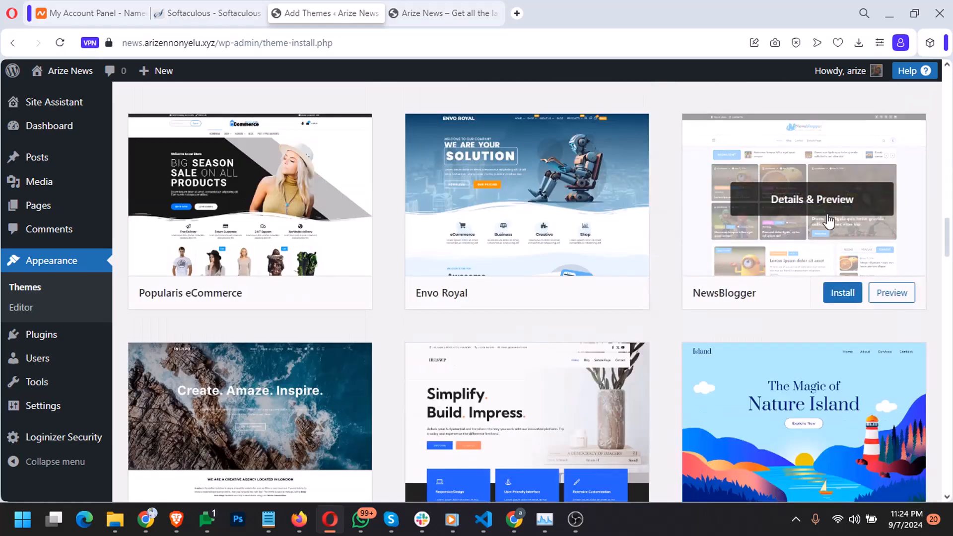
Scroll through the NewsBlogger theme preview, then close it to return to the theme grid
left_click(848, 211)
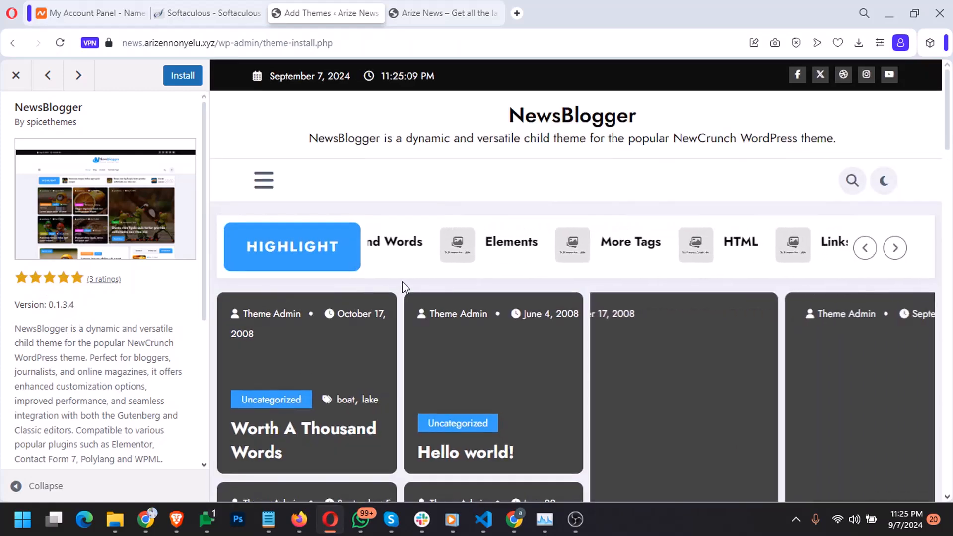
scroll(402, 289, "down", 5)
scroll(401, 292, "down", 4)
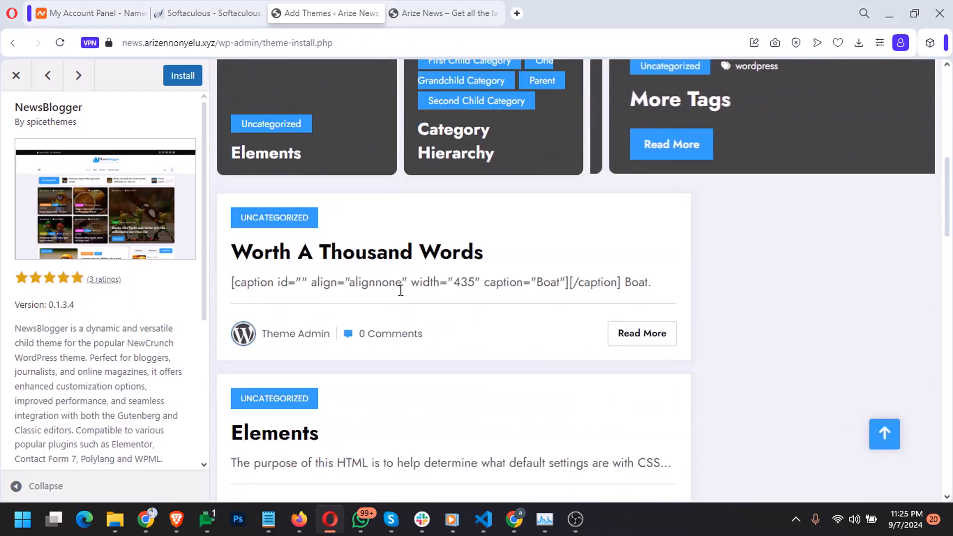
scroll(400, 290, "down", 4)
scroll(399, 296, "up", 15)
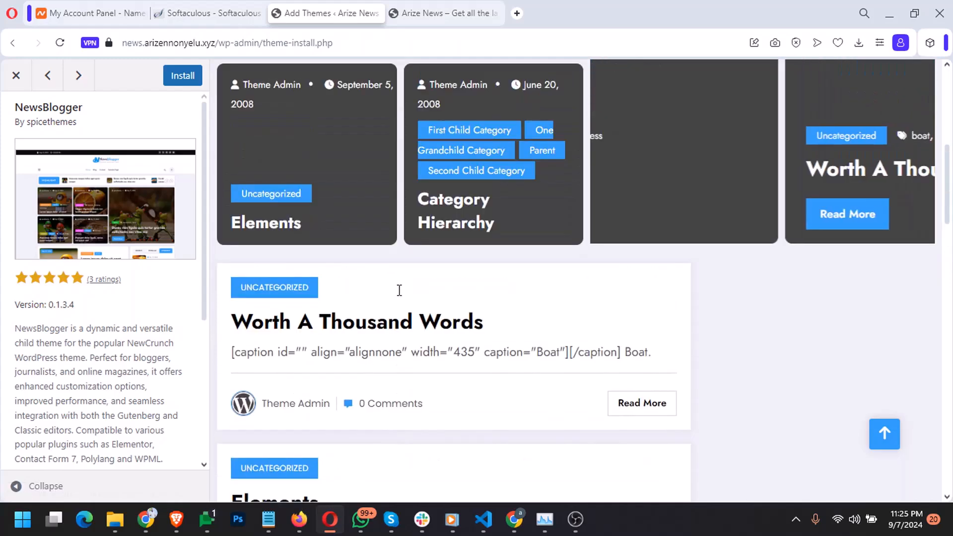
scroll(399, 297, "up", 3)
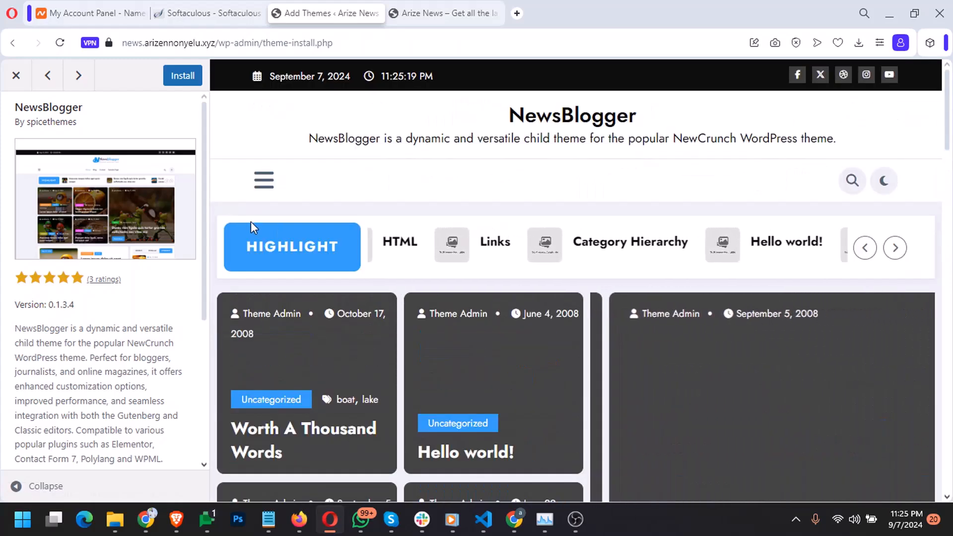
left_click(16, 75)
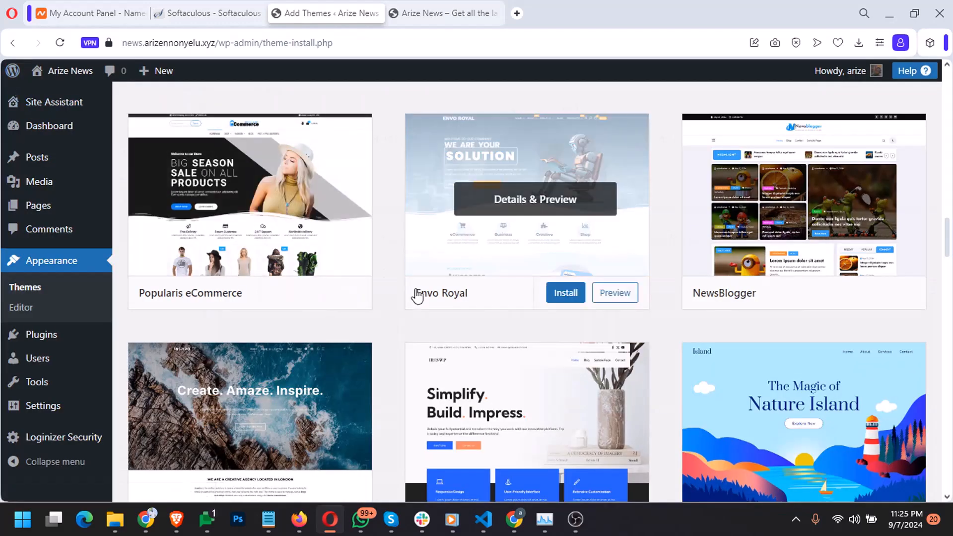
Open the Twenty Twenty-Four preview, scroll it, and briefly compare with the live Arize News site
scroll(391, 282, "up", 15)
scroll(392, 283, "up", 10)
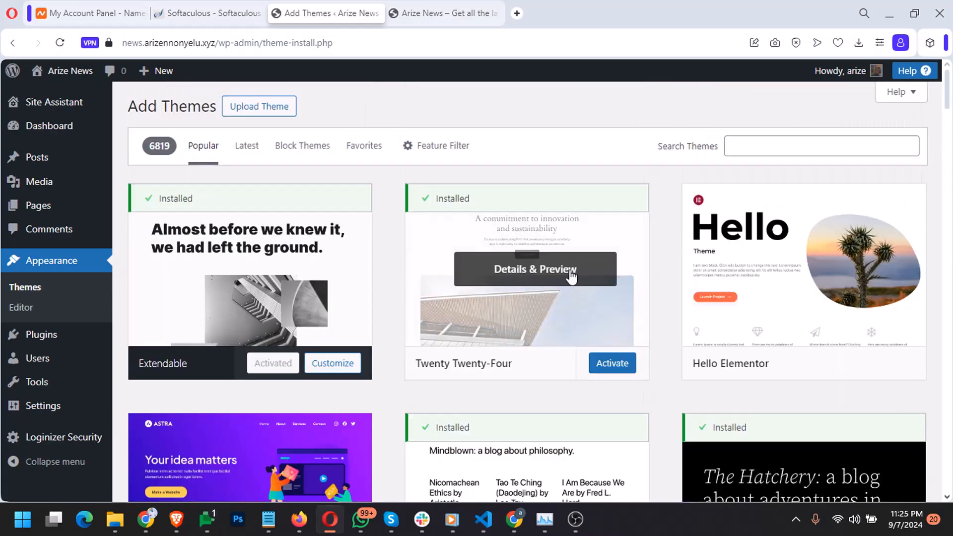
left_click(570, 276)
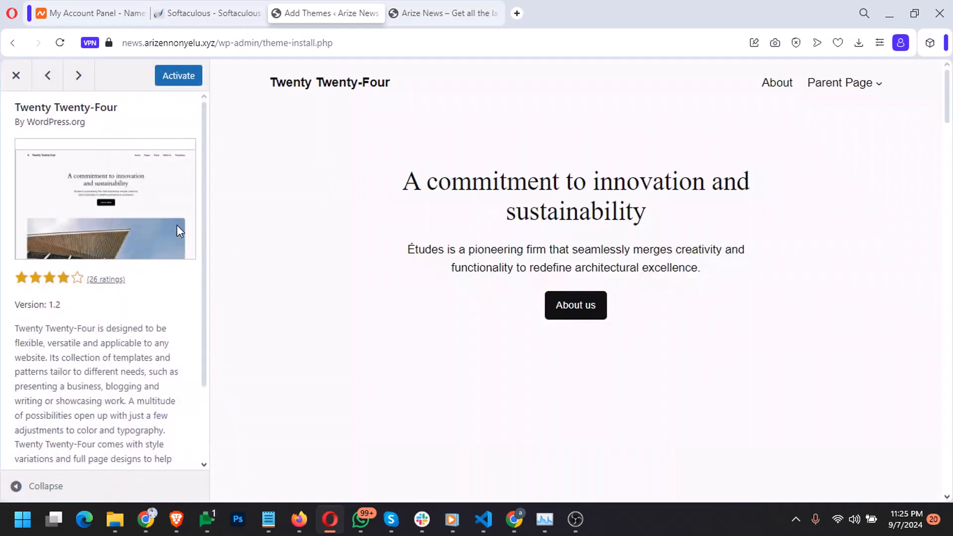
scroll(177, 227, "down", 2)
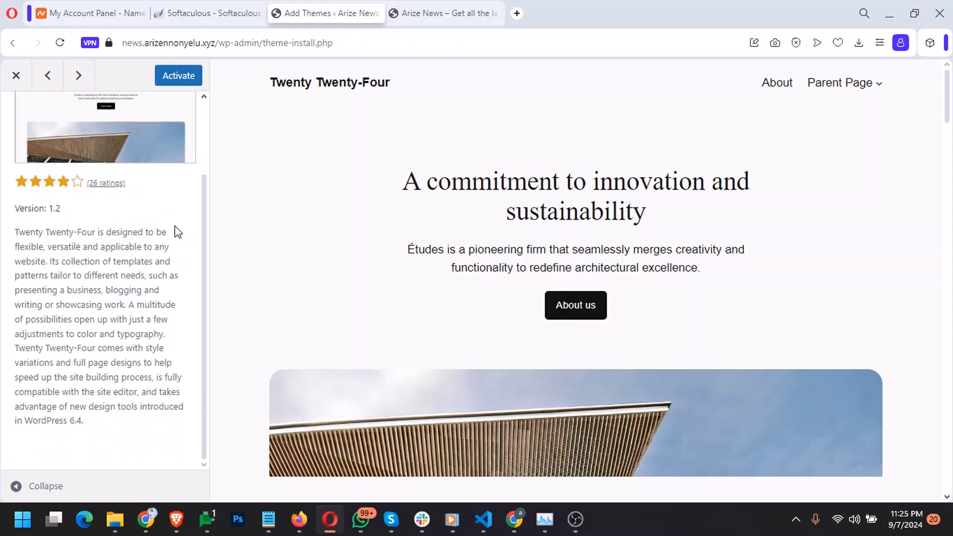
scroll(175, 228, "up", 2)
scroll(448, 288, "down", 4)
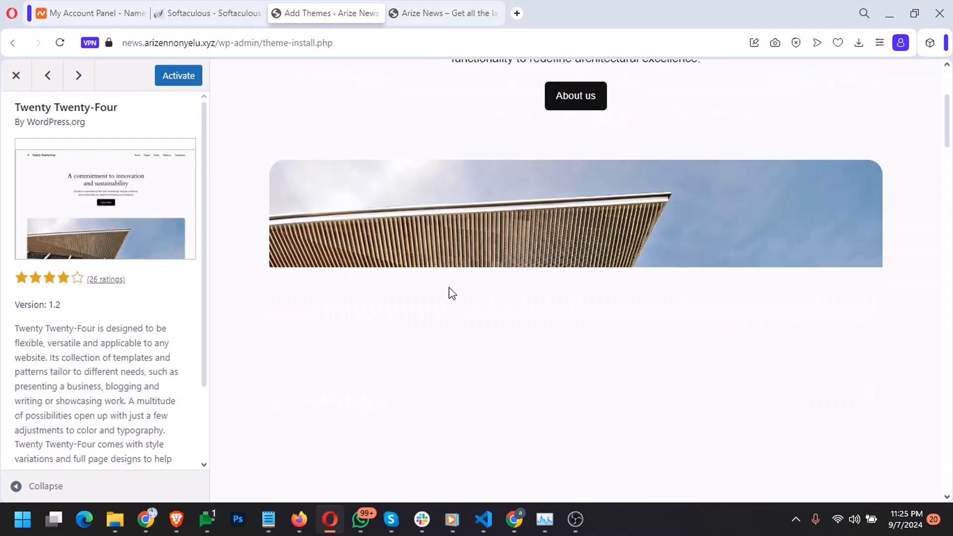
scroll(449, 292, "down", 4)
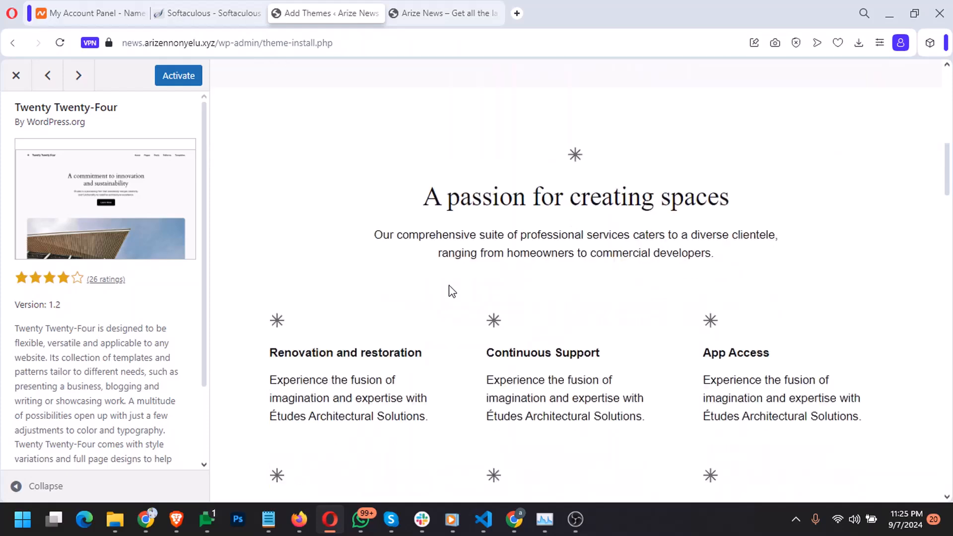
left_click(420, 15)
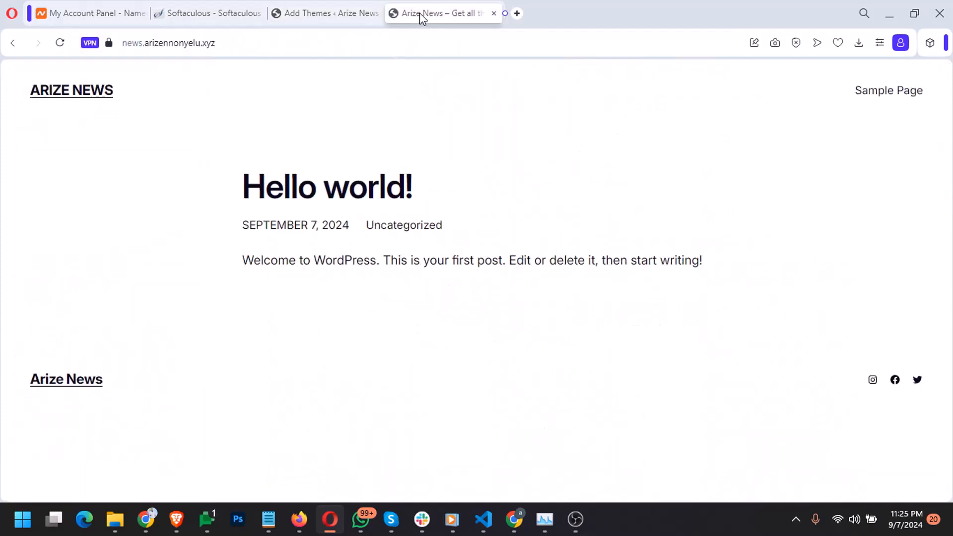
left_click(348, 17)
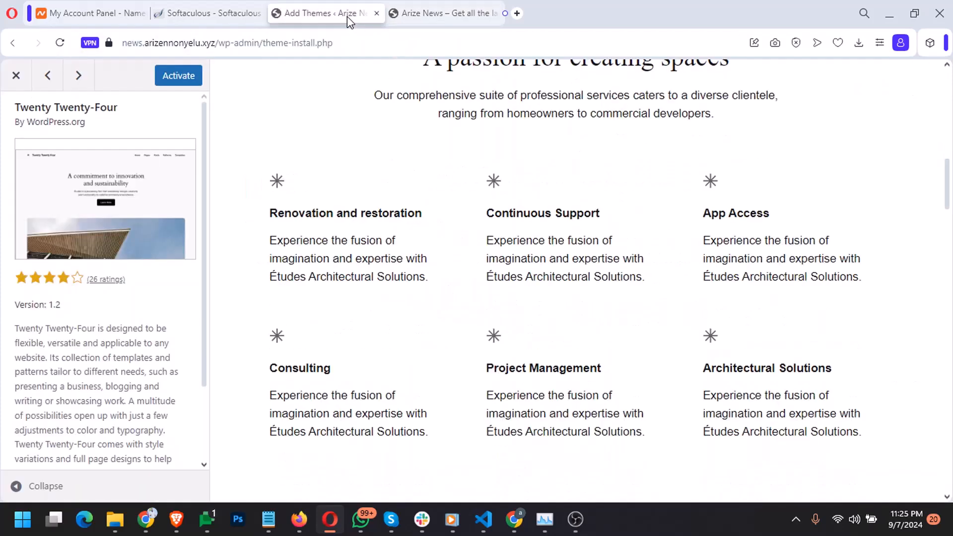
Scroll through the rest of the Twenty Twenty-Four preview and close it
scroll(432, 288, "down", 5)
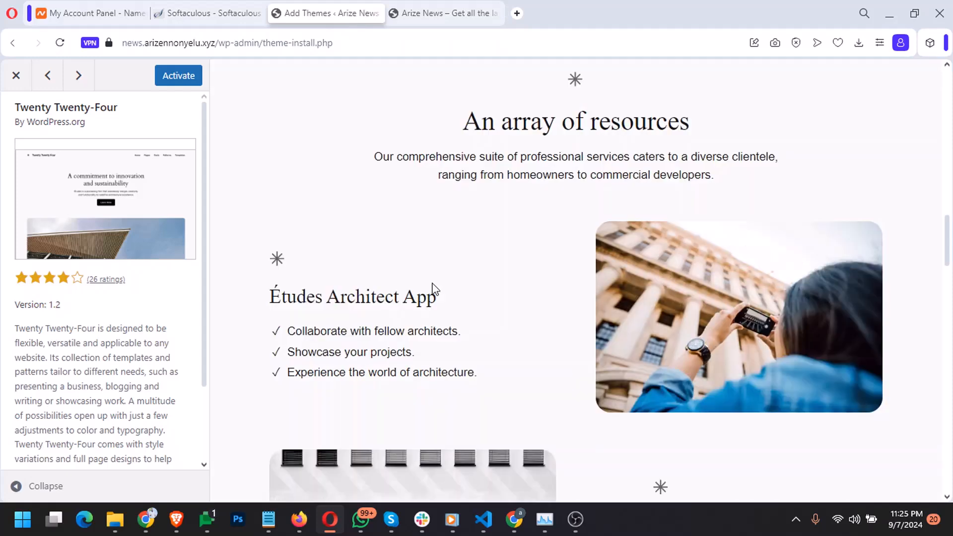
scroll(432, 285, "down", 15)
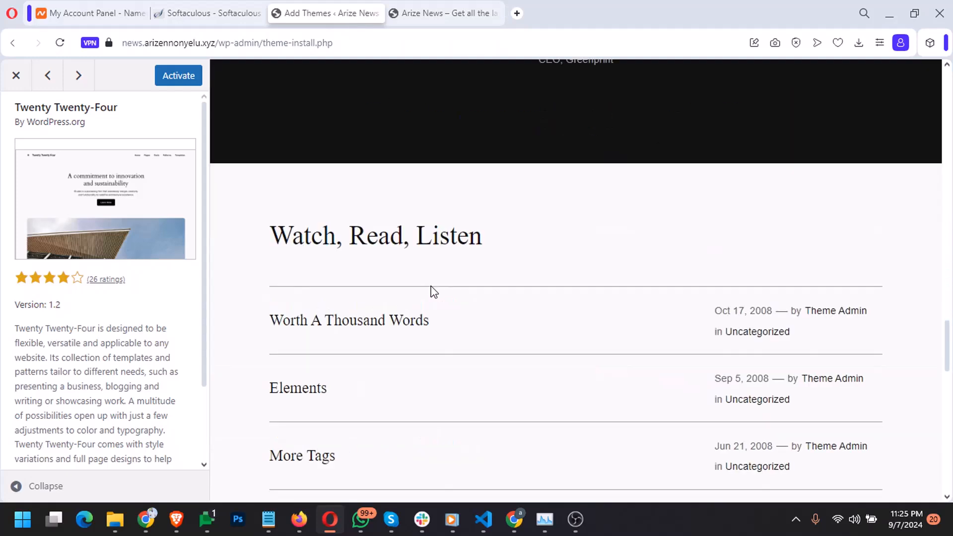
scroll(432, 295, "down", 5)
scroll(433, 294, "up", 10)
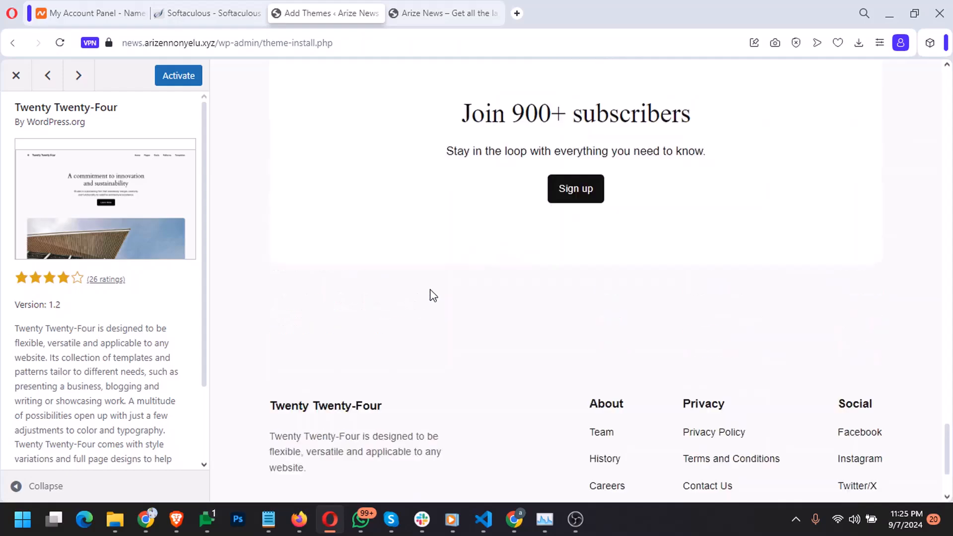
scroll(433, 295, "up", 15)
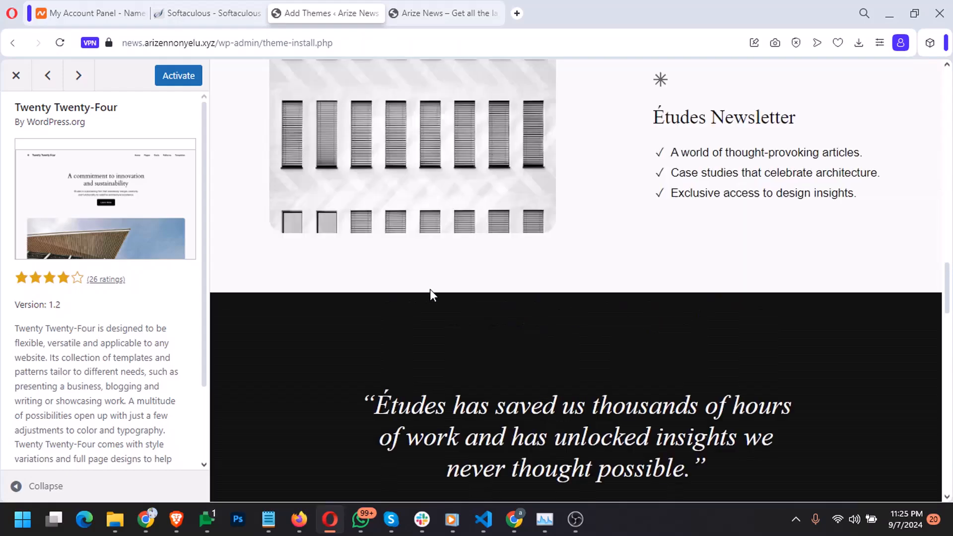
scroll(433, 294, "up", 20)
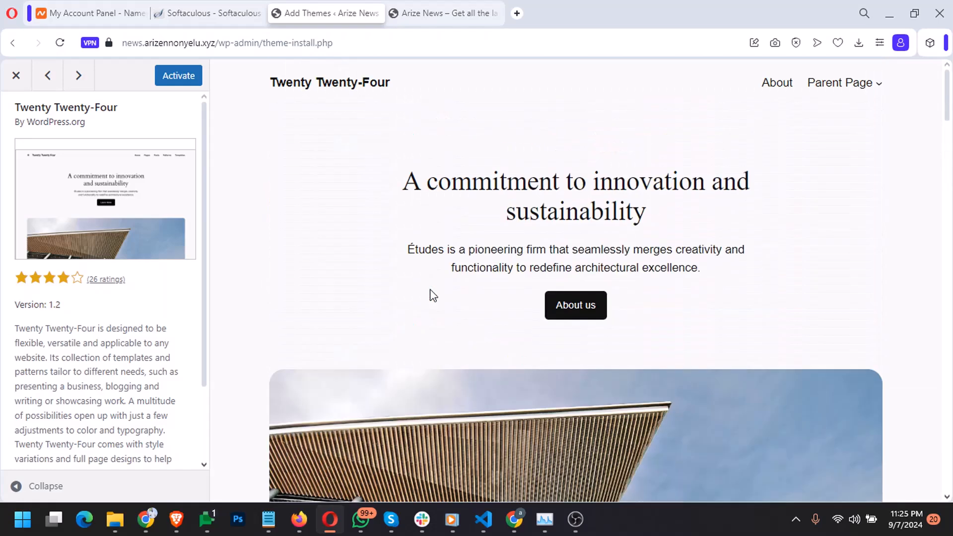
left_click(16, 79)
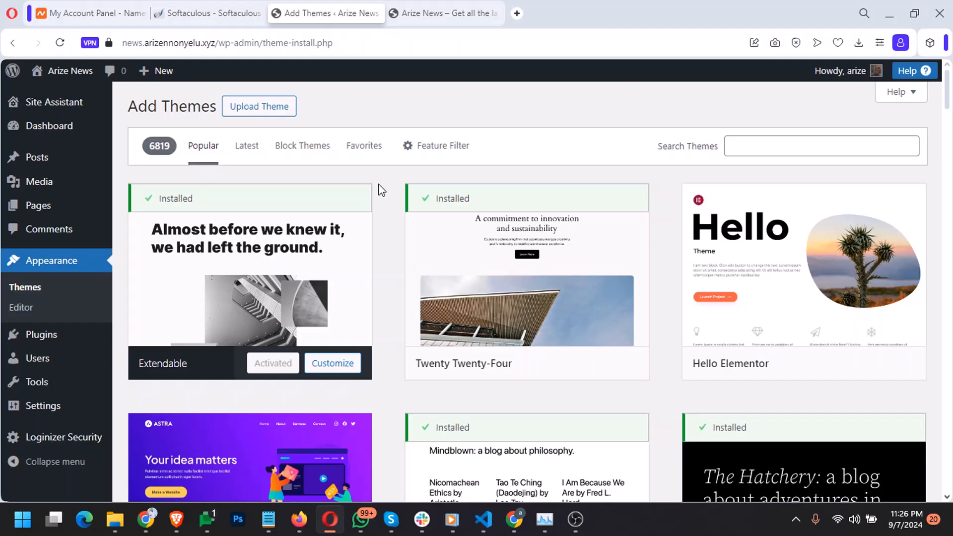
Show the Upload Theme form for installing a .zip theme
left_click(277, 112)
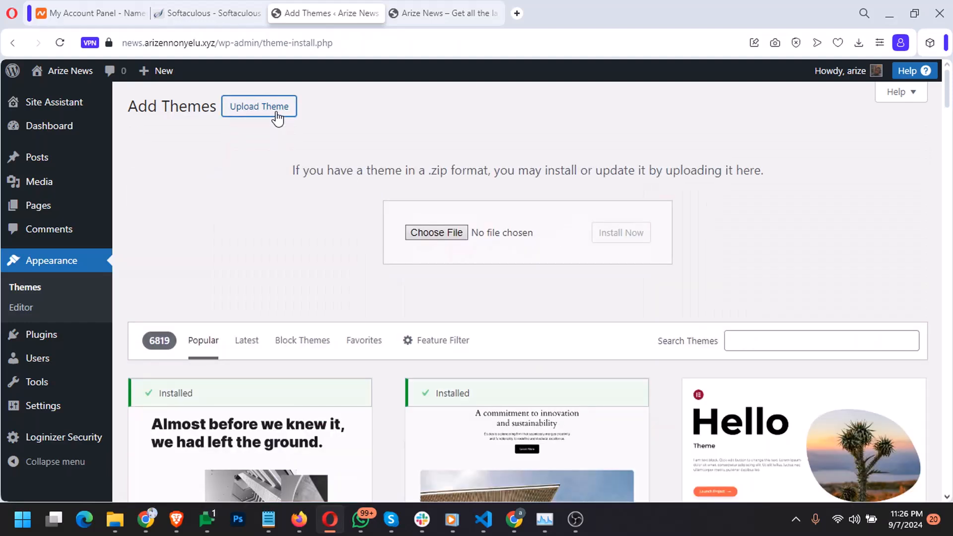
Choose benqu.zip and install it with Install Now
left_click(458, 240)
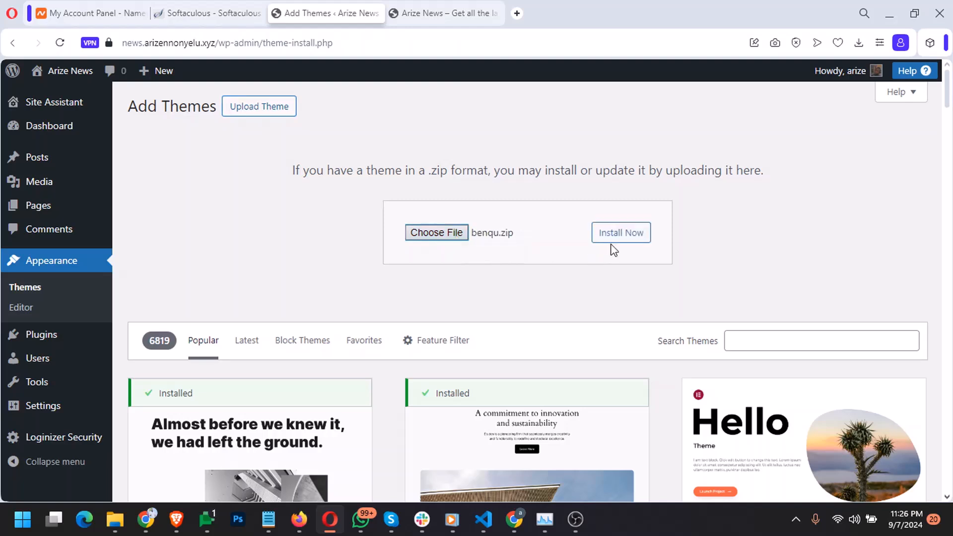
left_click(615, 240)
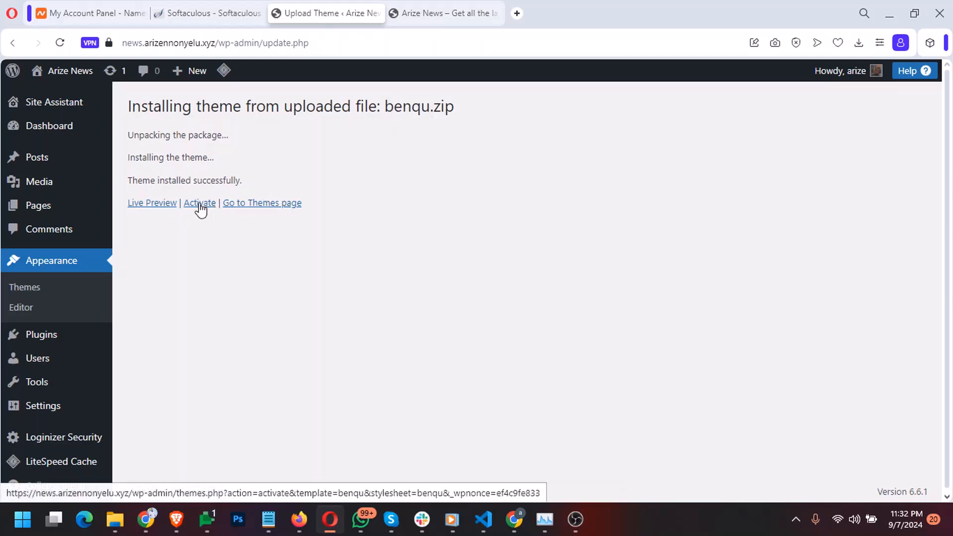
Activate the newly installed Benqu theme from the installation results page
left_click(200, 210)
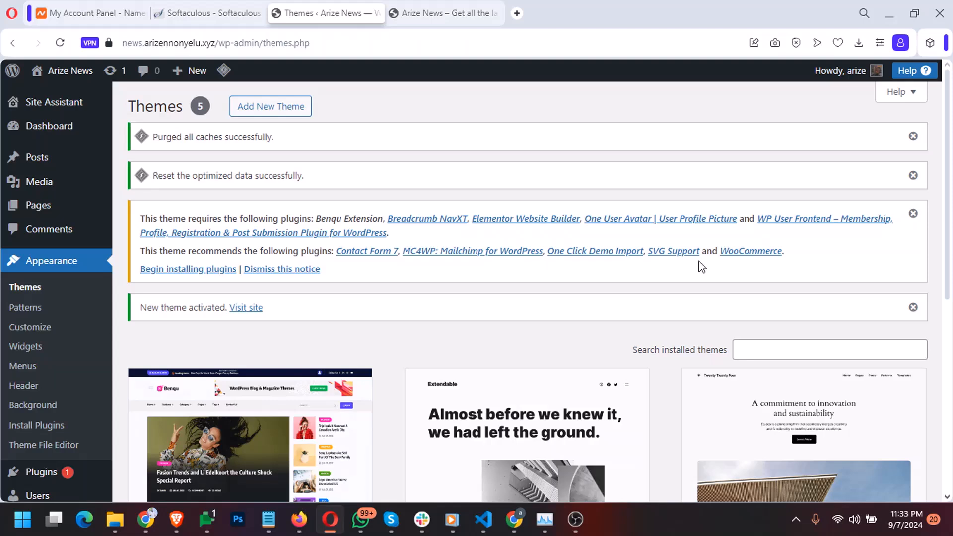
Select all Benqu theme plugins, run Bulk actions > Install, and return to the installer
left_click(216, 272)
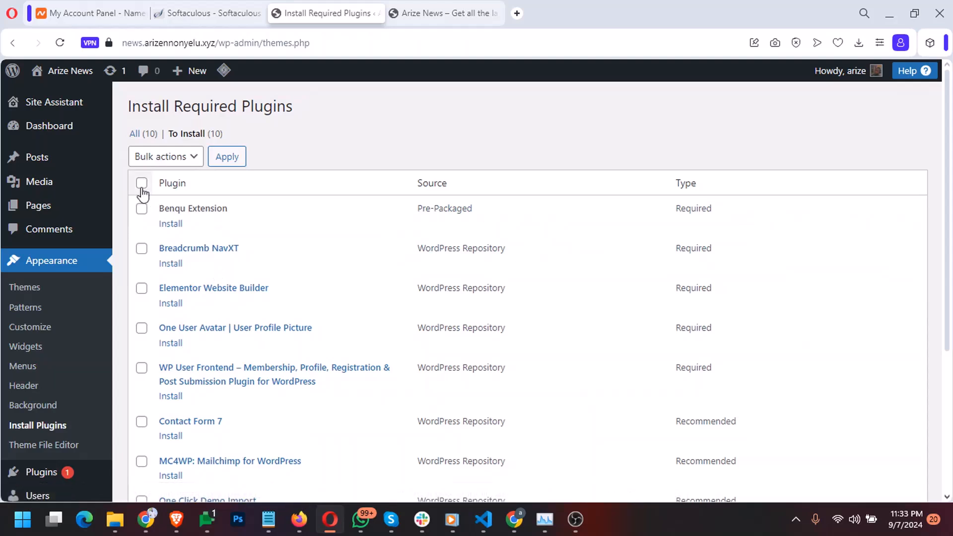
left_click(141, 183)
left_click(224, 161)
left_click(142, 183)
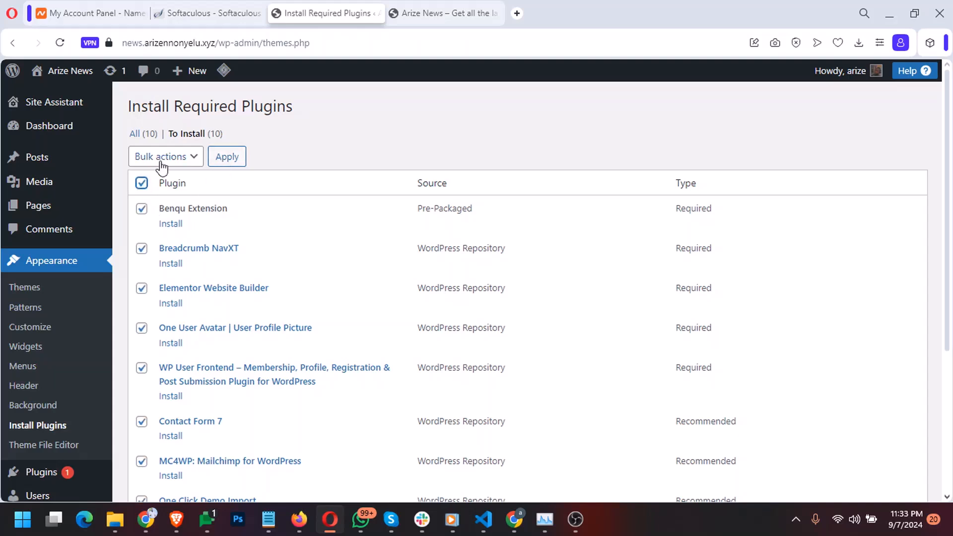
left_click(161, 156)
left_click(162, 187)
left_click(221, 157)
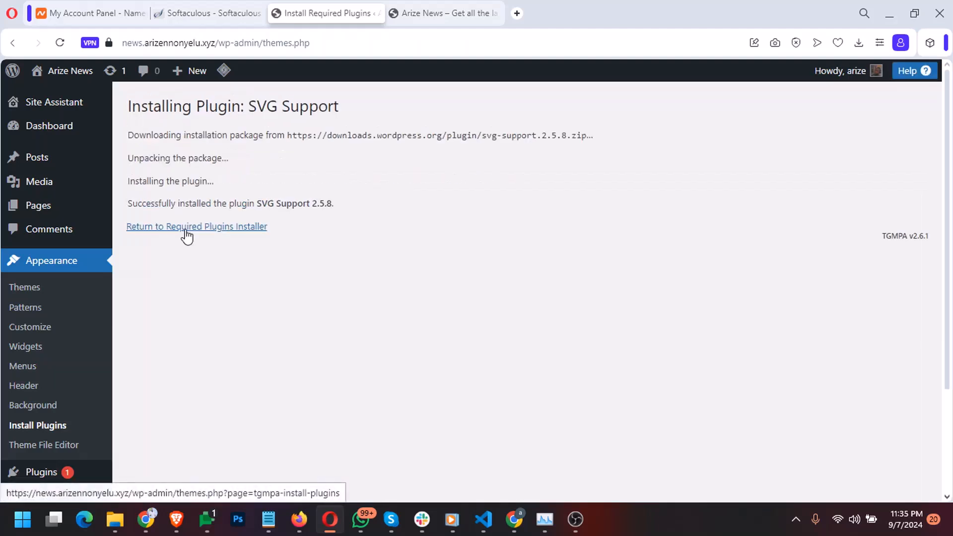
left_click(186, 228)
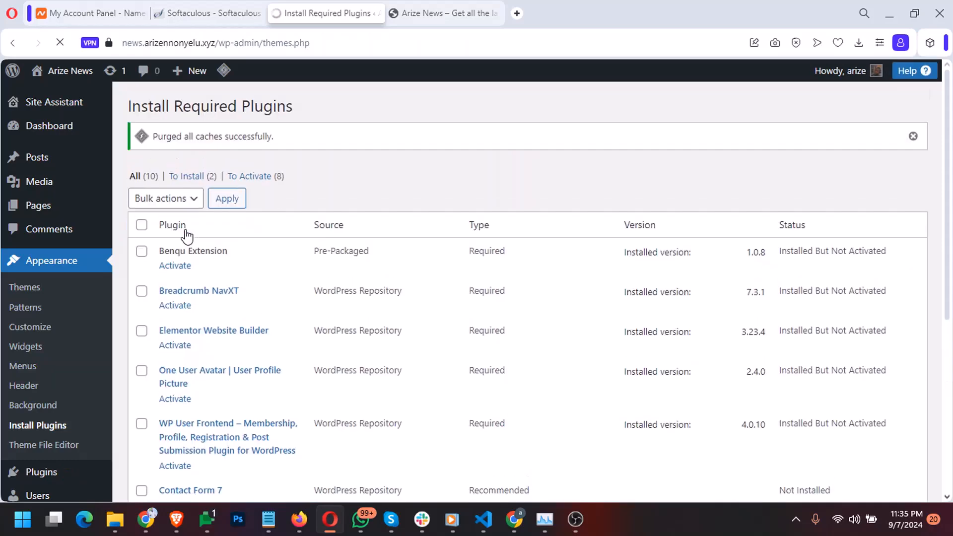
Install MC4WP: Mailchimp for WordPress and Contact Form 7, returning to the plugin installer each time
scroll(187, 235, "down", 5)
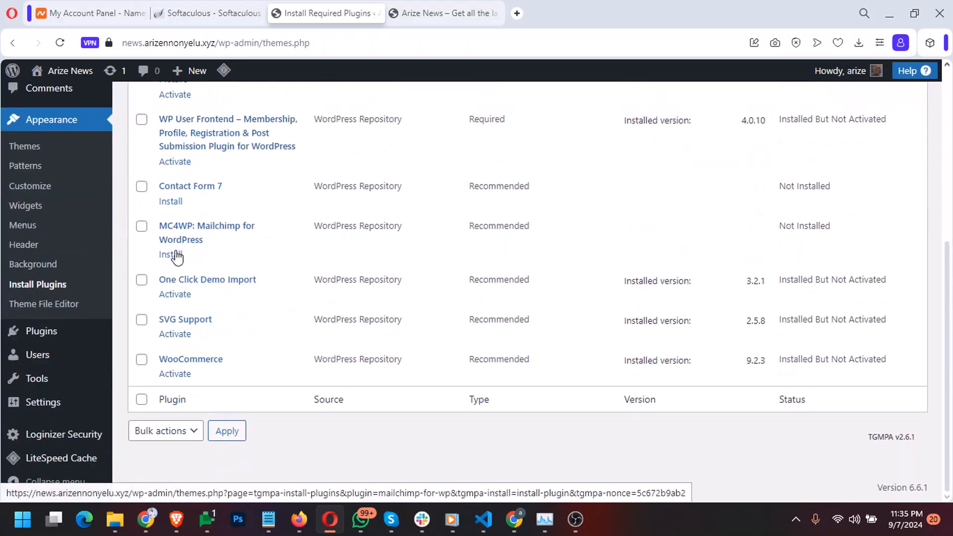
left_click(175, 256)
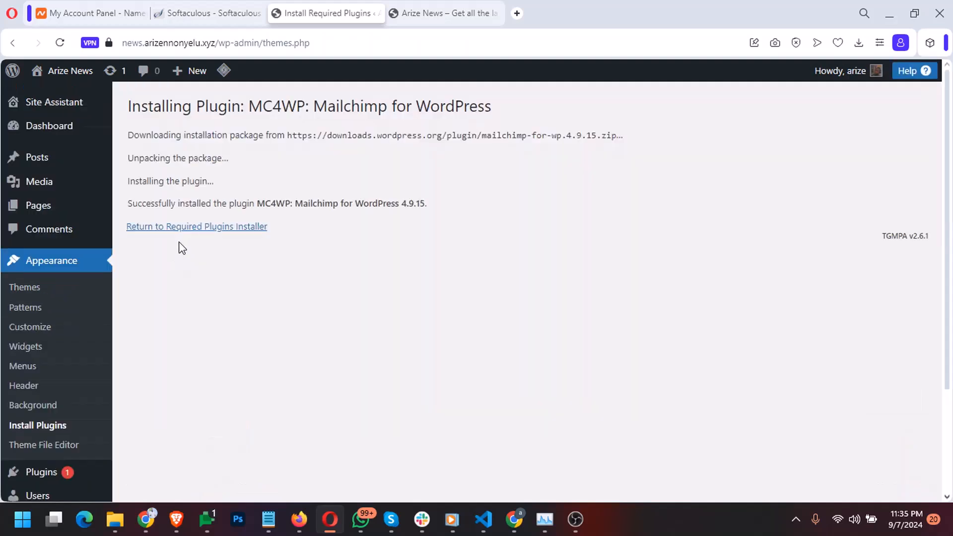
left_click(181, 237)
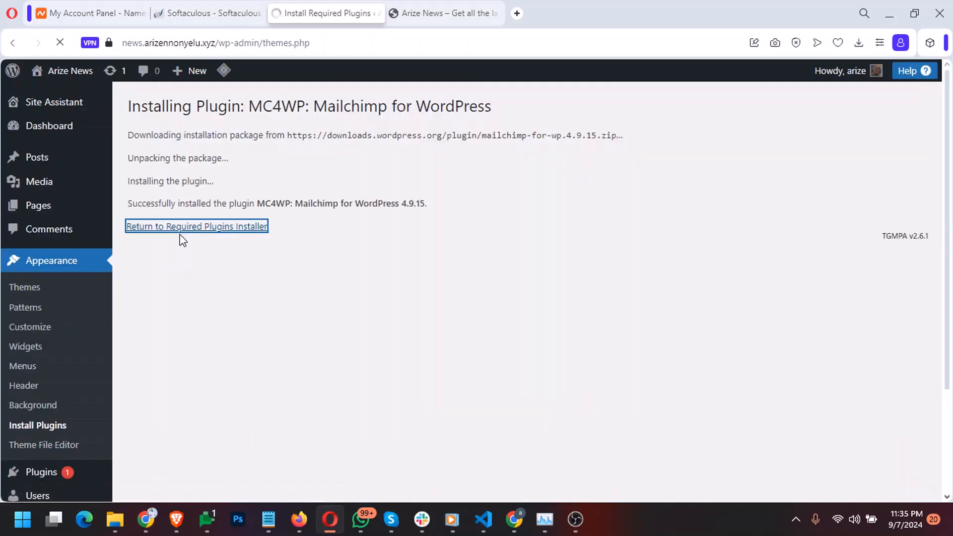
scroll(238, 337, "down", 5)
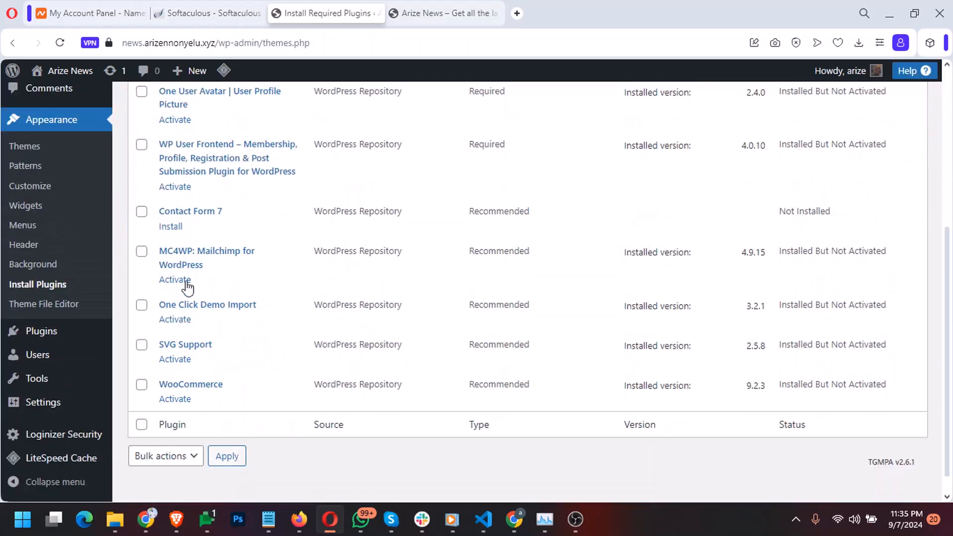
left_click(170, 230)
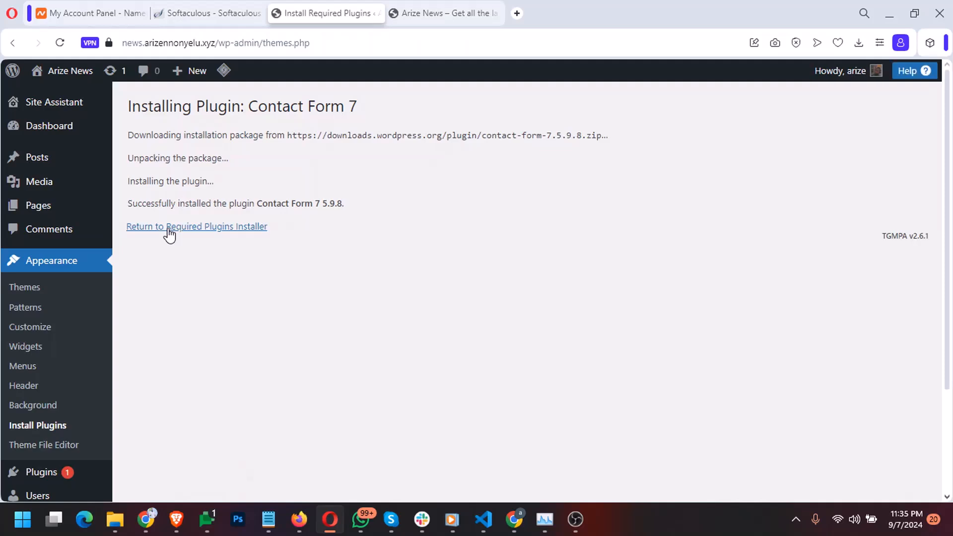
left_click(165, 230)
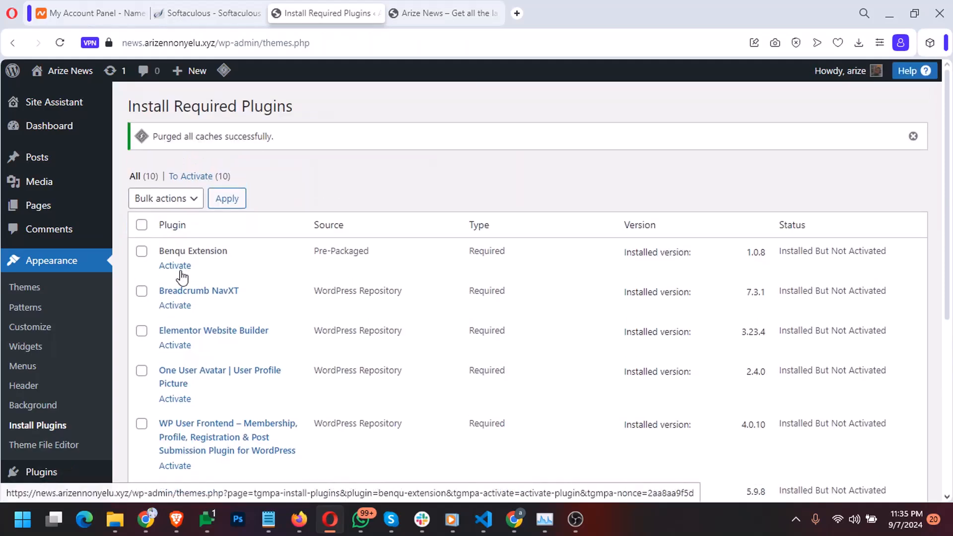
Activate Benqu Extension, Breadcrumb NavXT, Elementor Website Builder and One User Avatar from the installer list
scroll(182, 277, "down", 6)
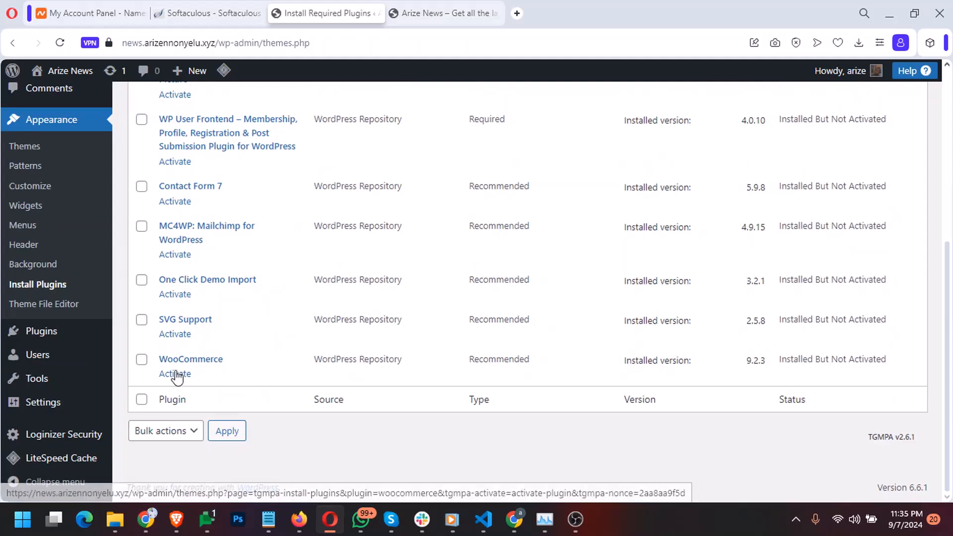
scroll(176, 296, "up", 6)
left_click(173, 268)
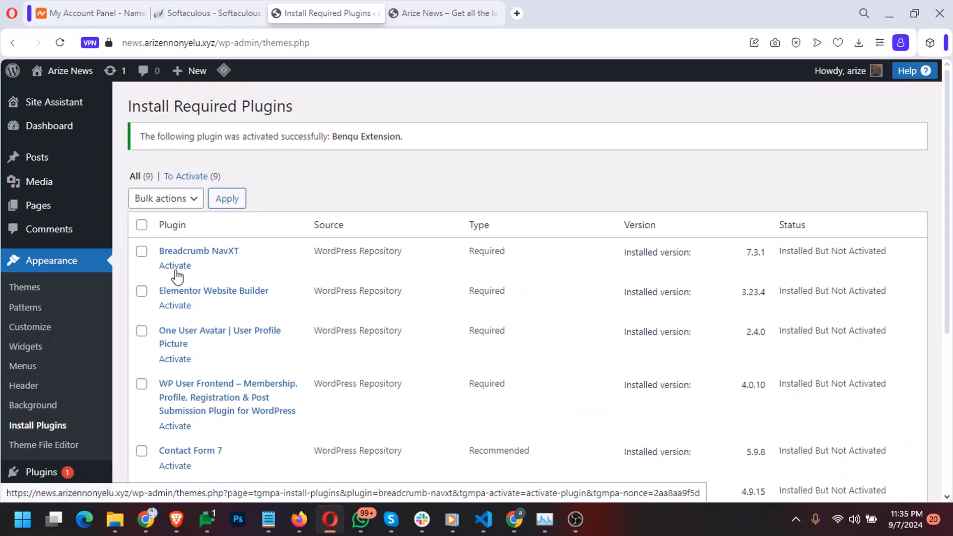
left_click(175, 268)
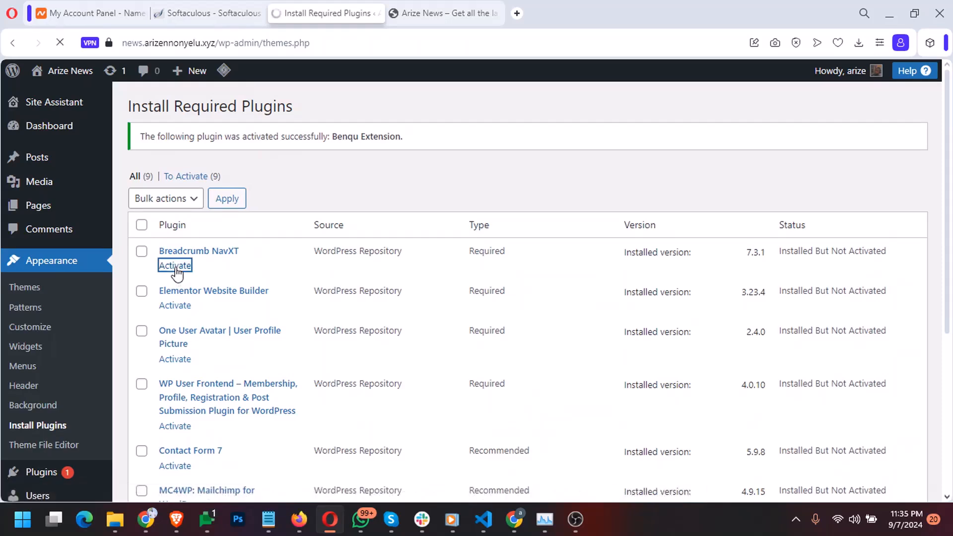
left_click(176, 268)
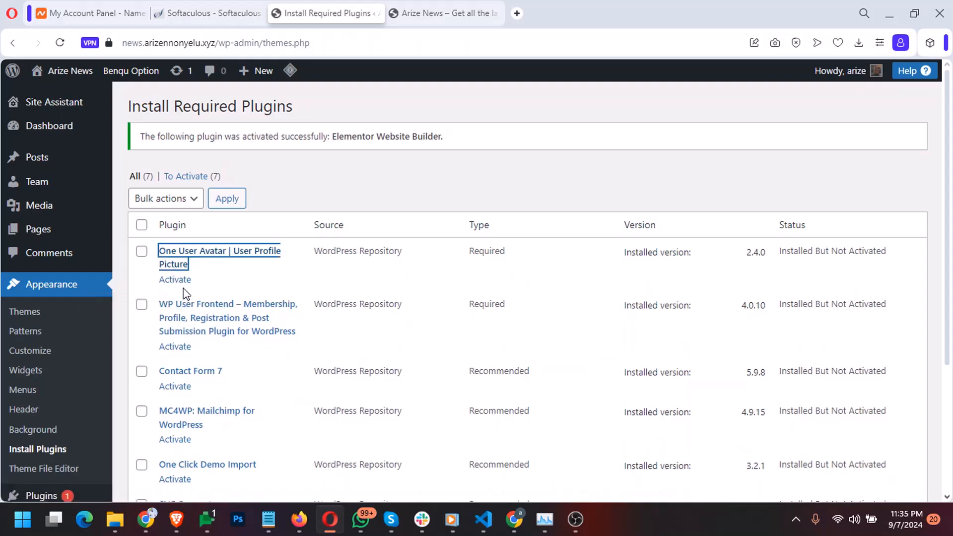
left_click(184, 280)
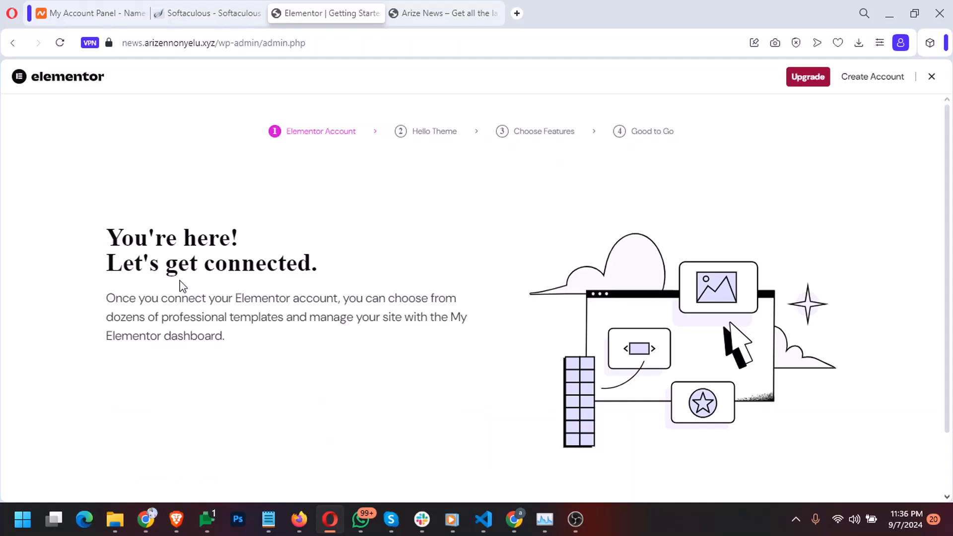
Skip connecting an Elementor account and close the Elementor setup wizard
scroll(181, 269, "down", 2)
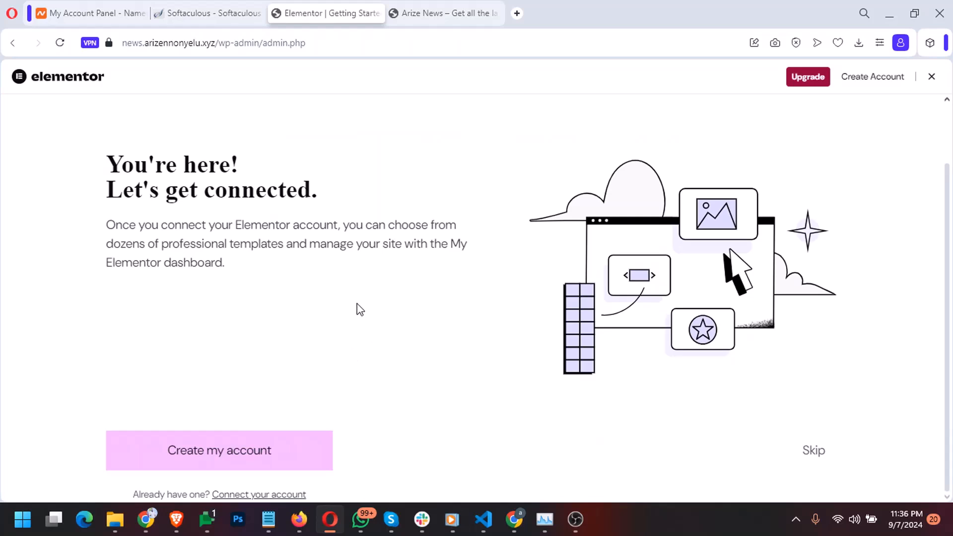
scroll(360, 310, "up", 2)
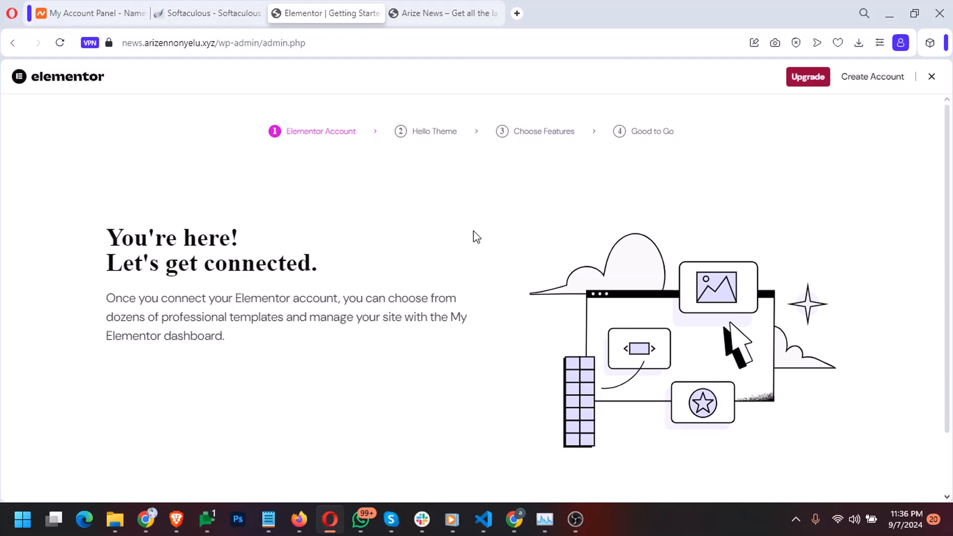
scroll(600, 360, "down", 2)
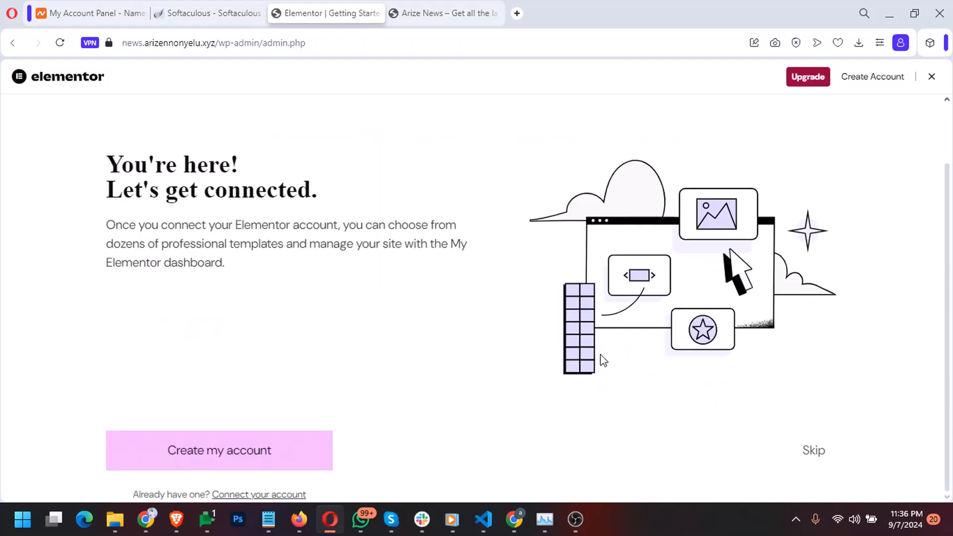
left_click(815, 451)
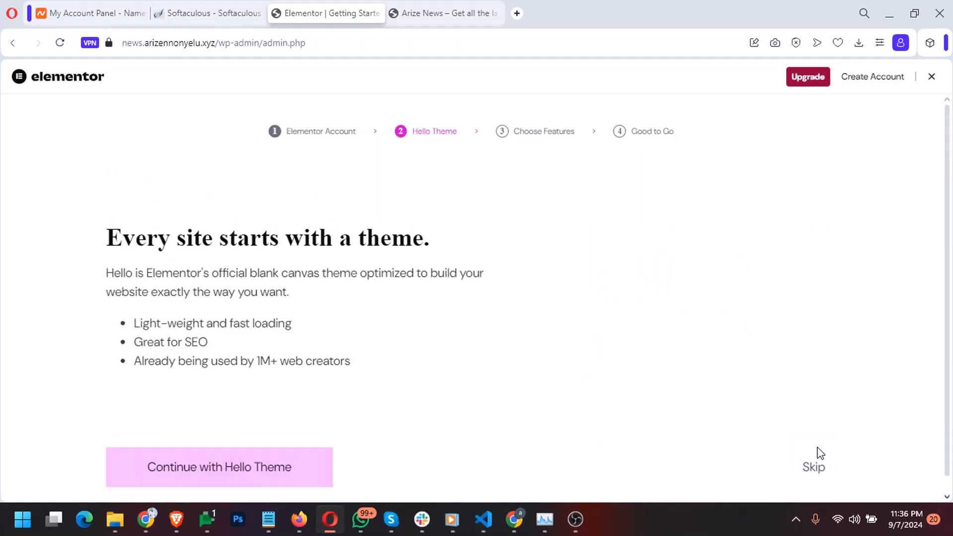
left_click(928, 80)
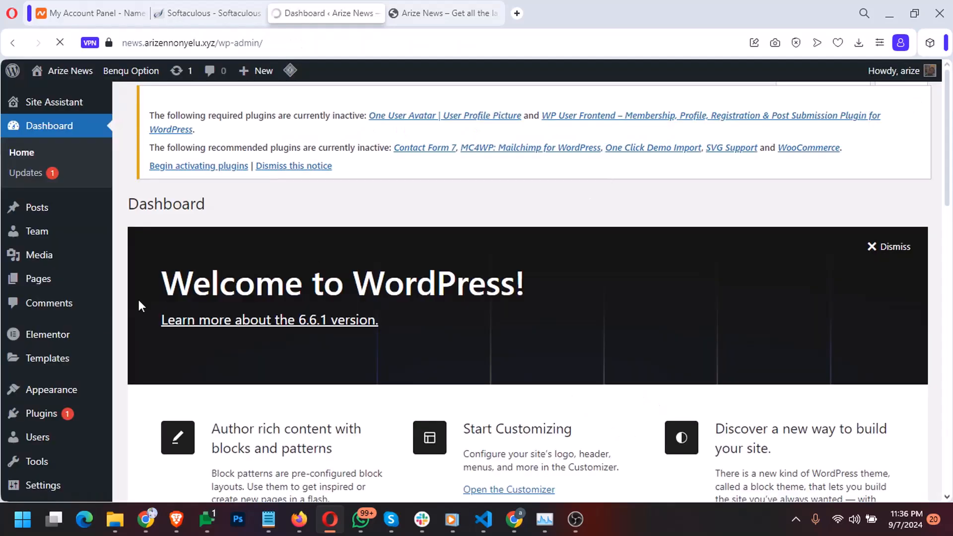
Activate Contact Form 7 from the Installed Plugins list
scroll(39, 394, "down", 2)
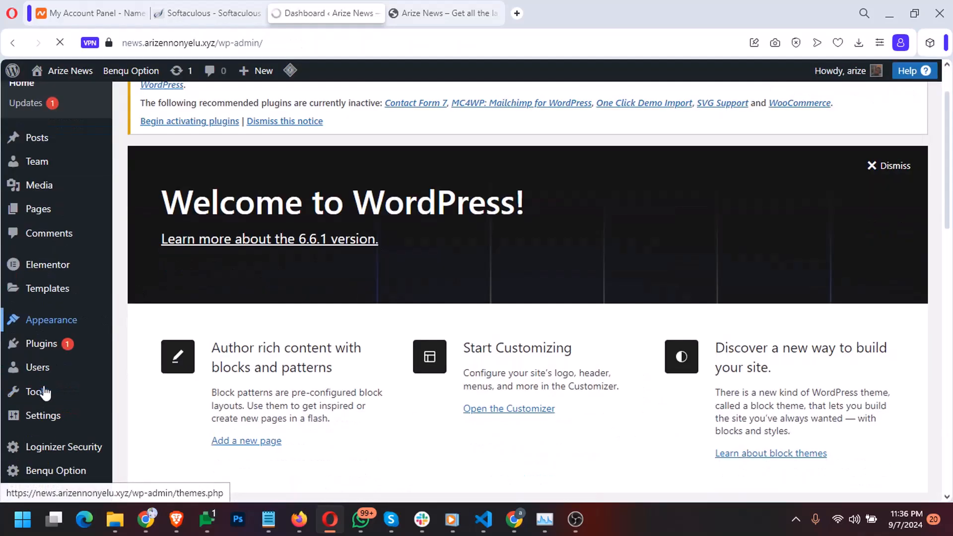
left_click(52, 344)
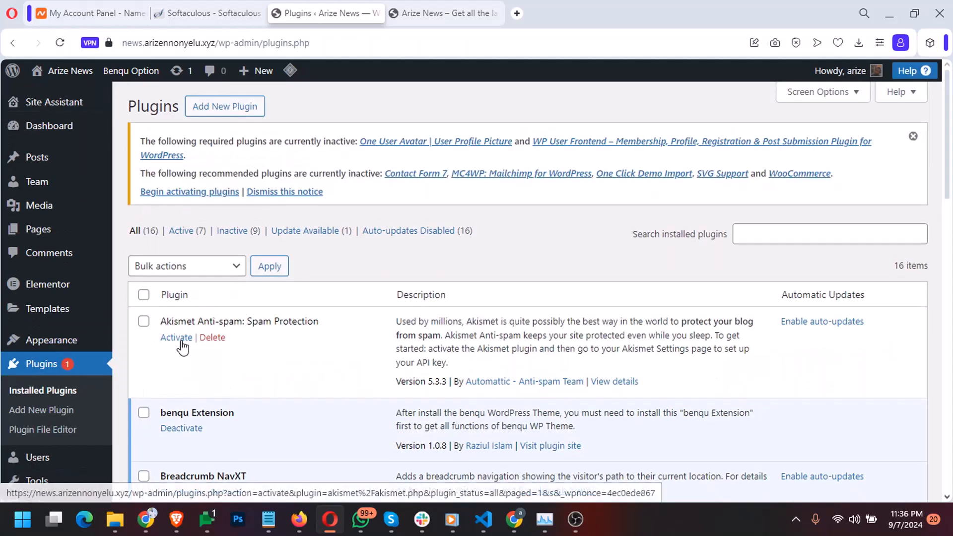
scroll(232, 307, "down", 5)
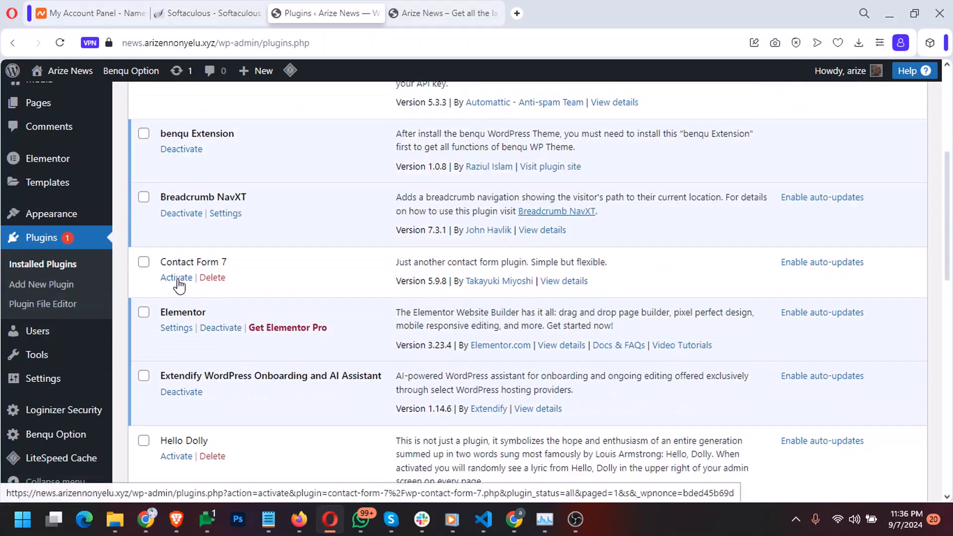
scroll(179, 285, "up", 5)
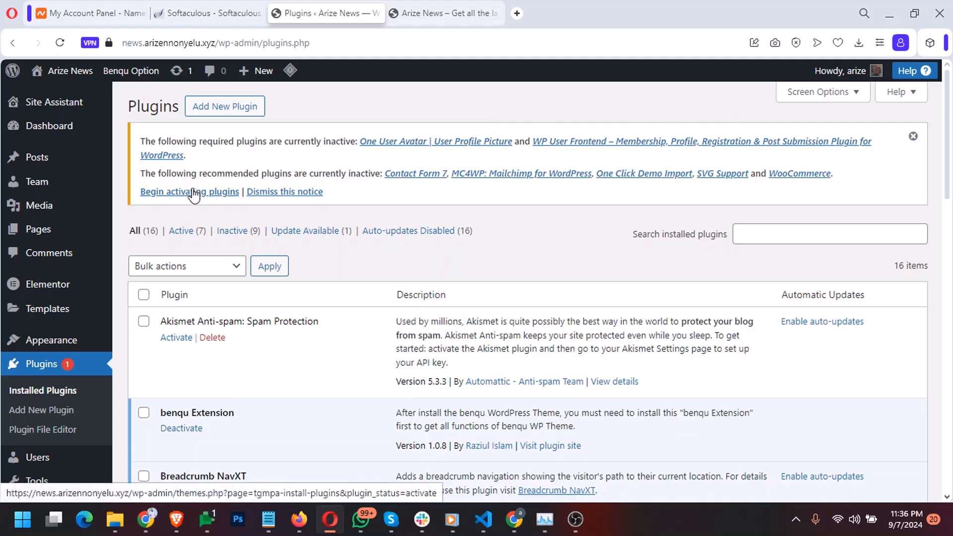
scroll(194, 195, "down", 5)
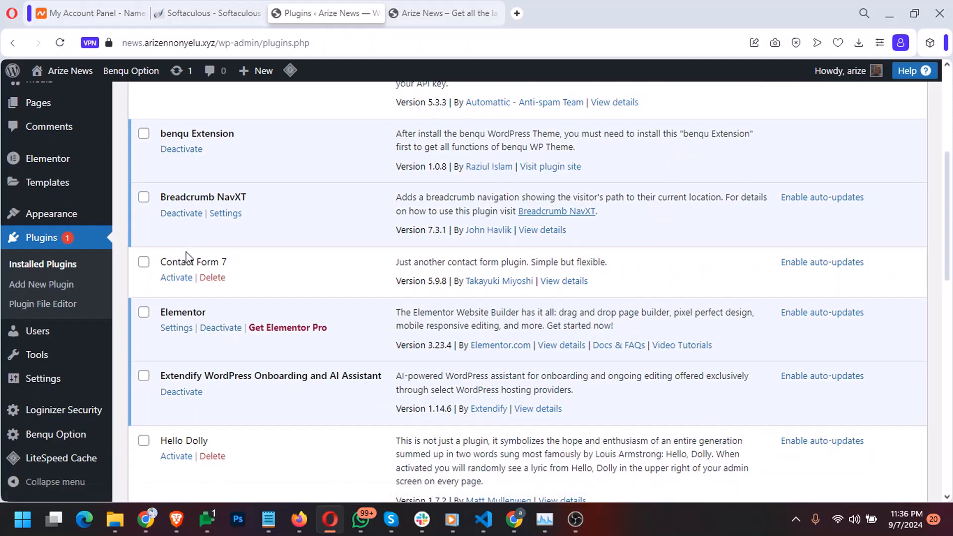
left_click(176, 277)
Activate MC4WP: Mailchimp for WordPress and WooCommerce
scroll(179, 341, "down", 1)
scroll(182, 347, "down", 12)
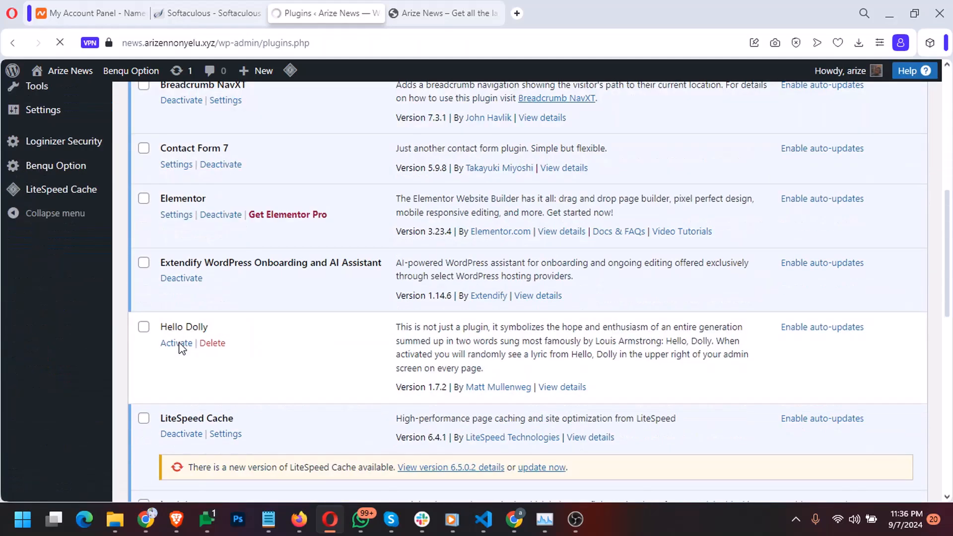
scroll(182, 346, "down", 3)
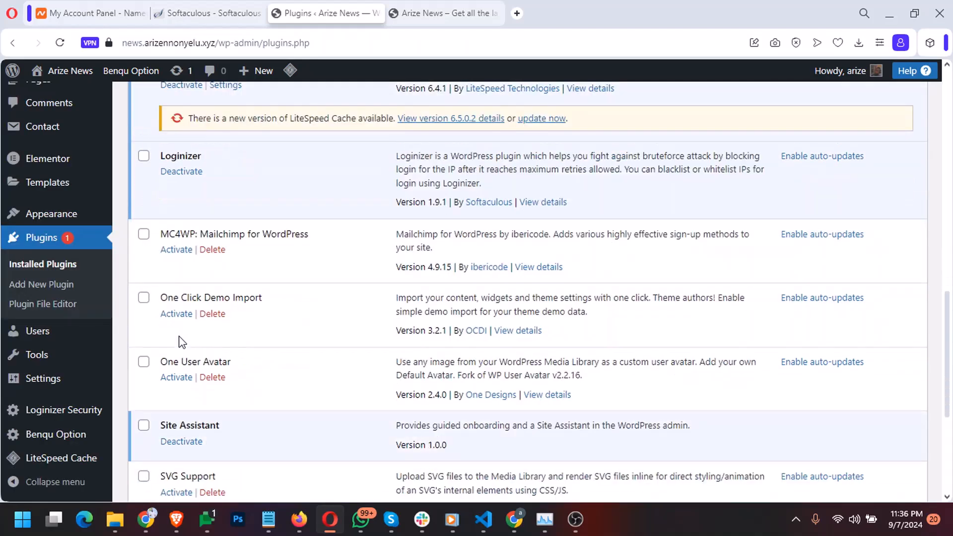
left_click(176, 249)
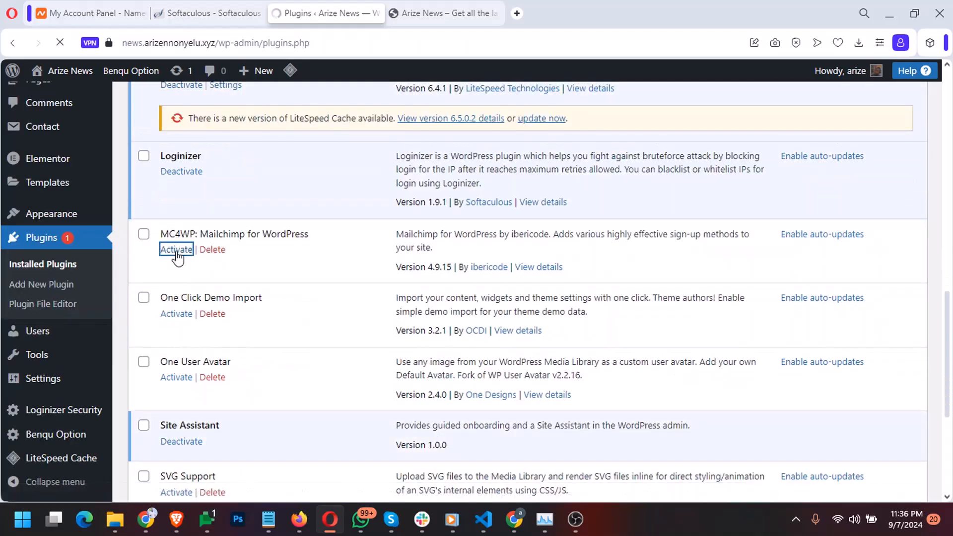
scroll(175, 252, "down", 13)
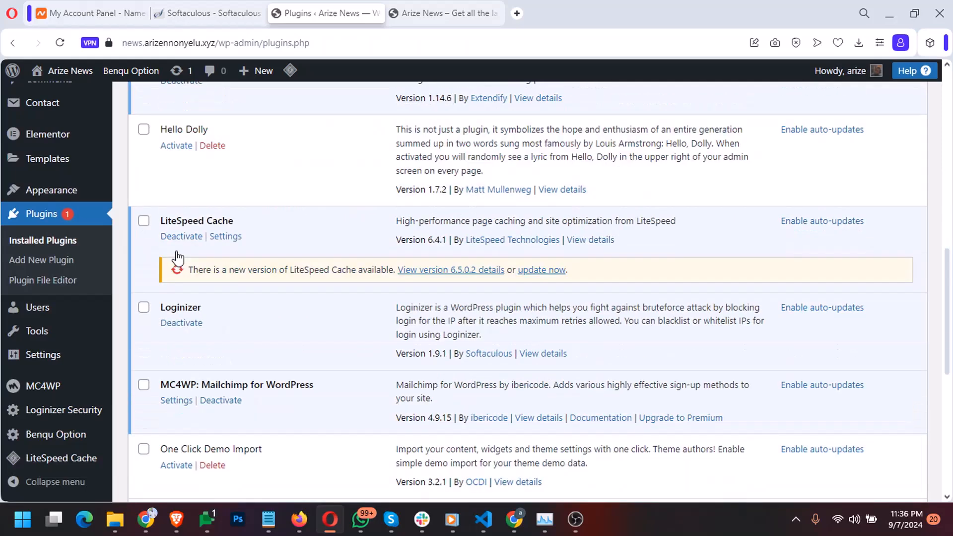
scroll(178, 308, "down", 8)
left_click(176, 297)
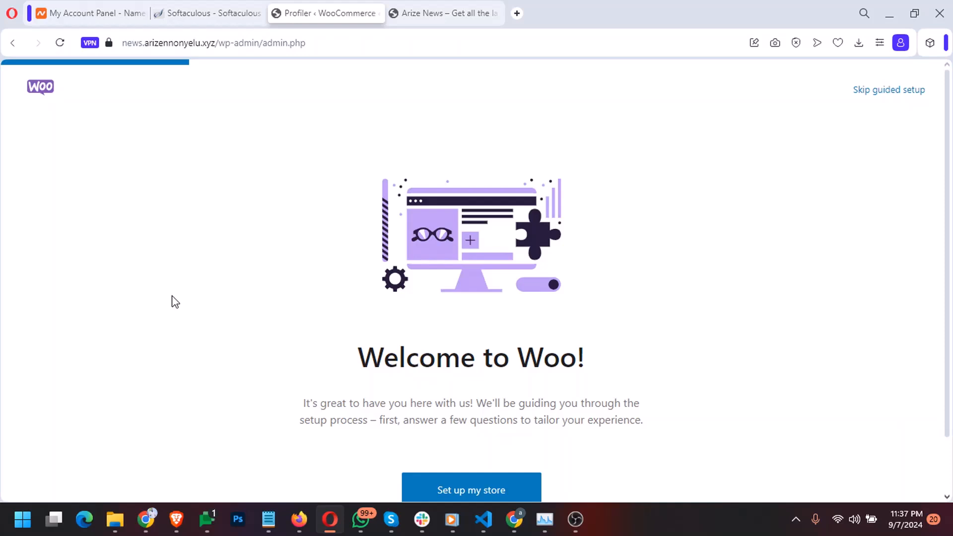
Skip WooCommerce's guided setup, set the business location to Nigeria — Imo, and go to the store
left_click(861, 94)
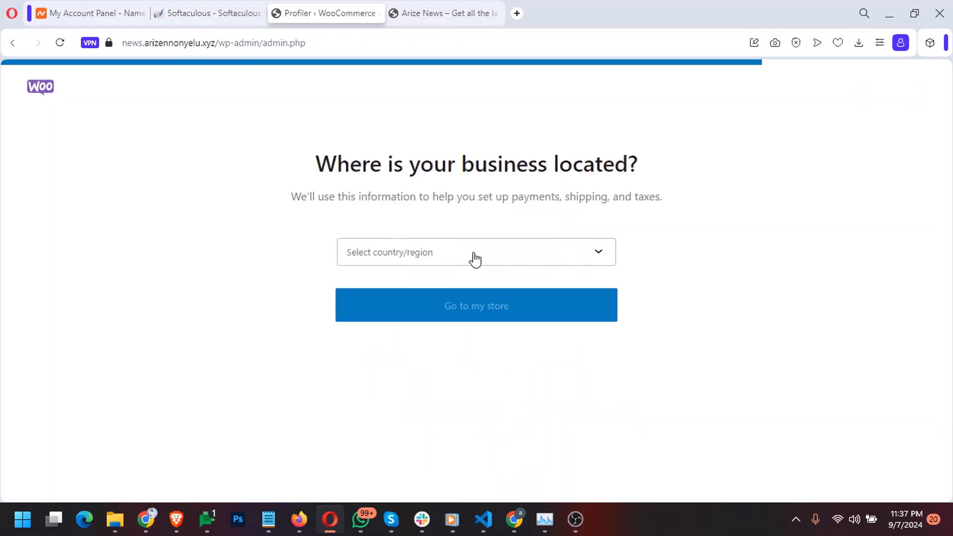
left_click(474, 258)
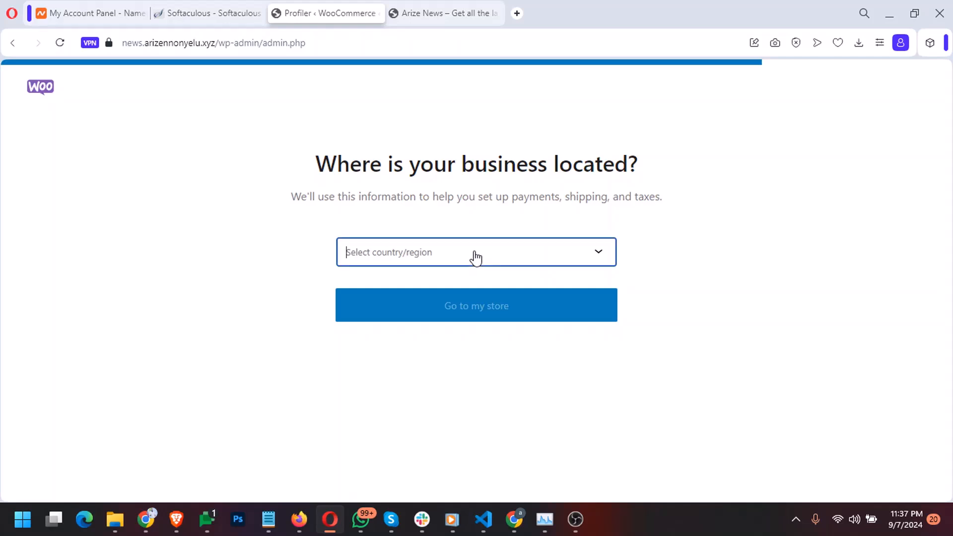
type("niget")
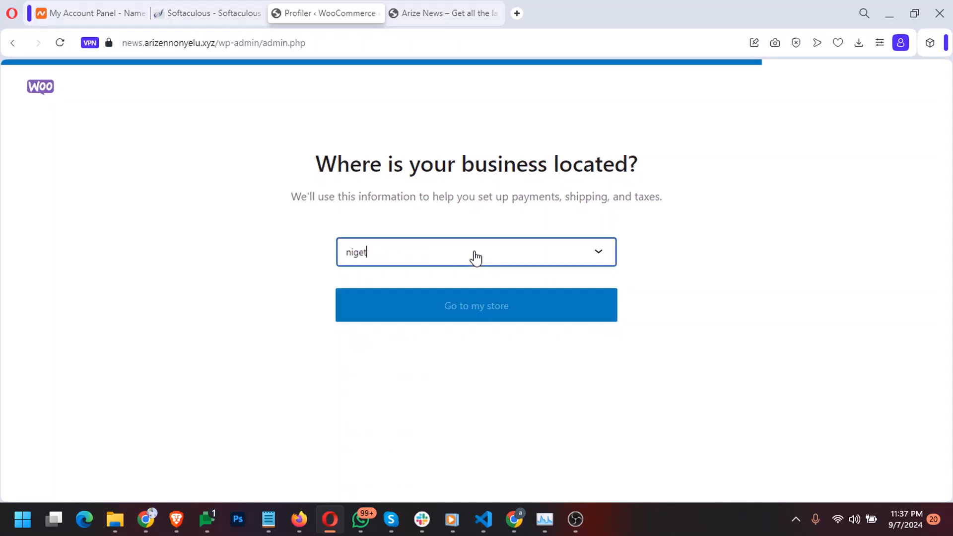
key("BackSpace")
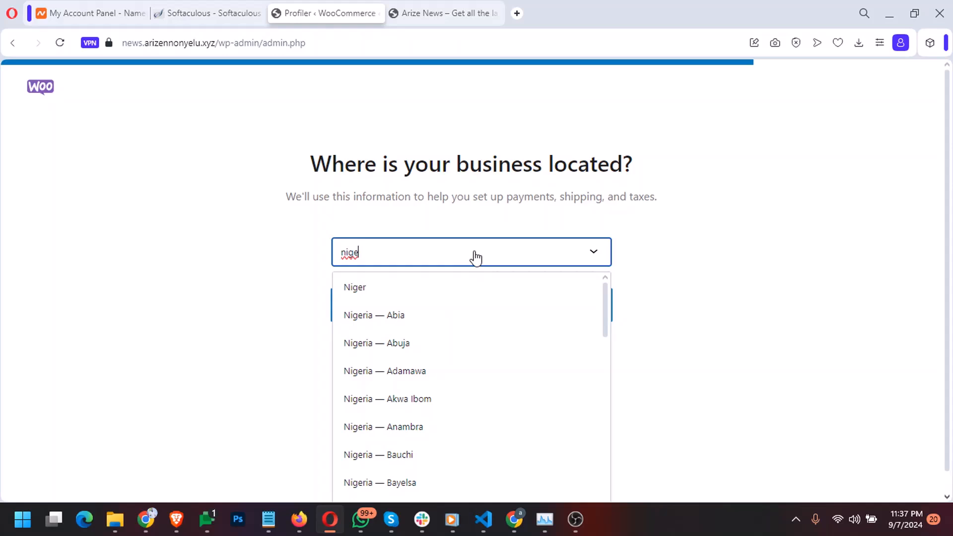
scroll(473, 318, "down", 3)
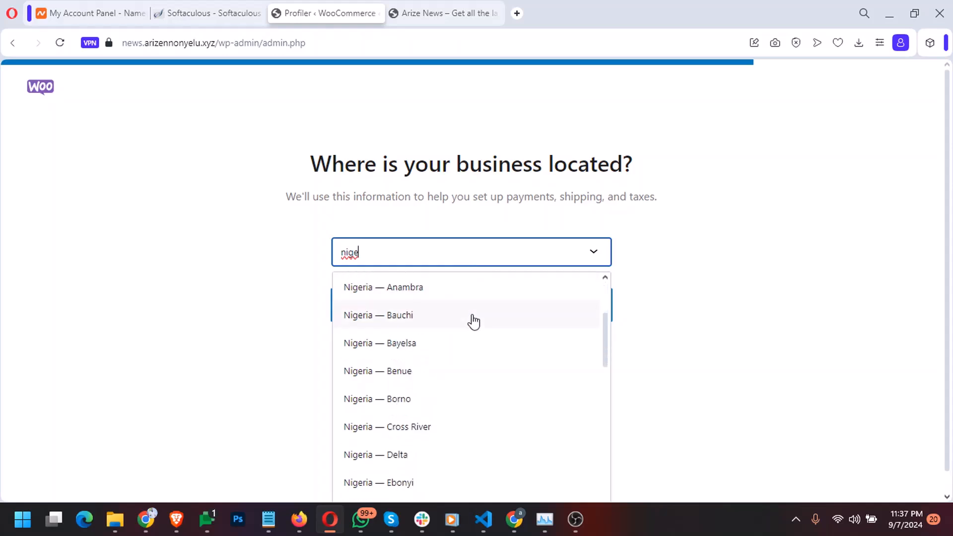
scroll(474, 322, "down", 5)
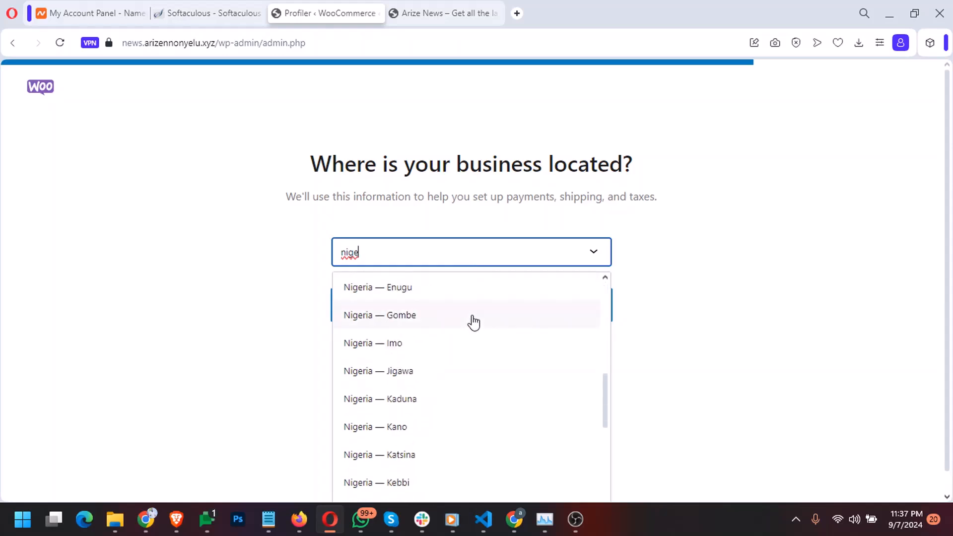
left_click(430, 342)
left_click(442, 312)
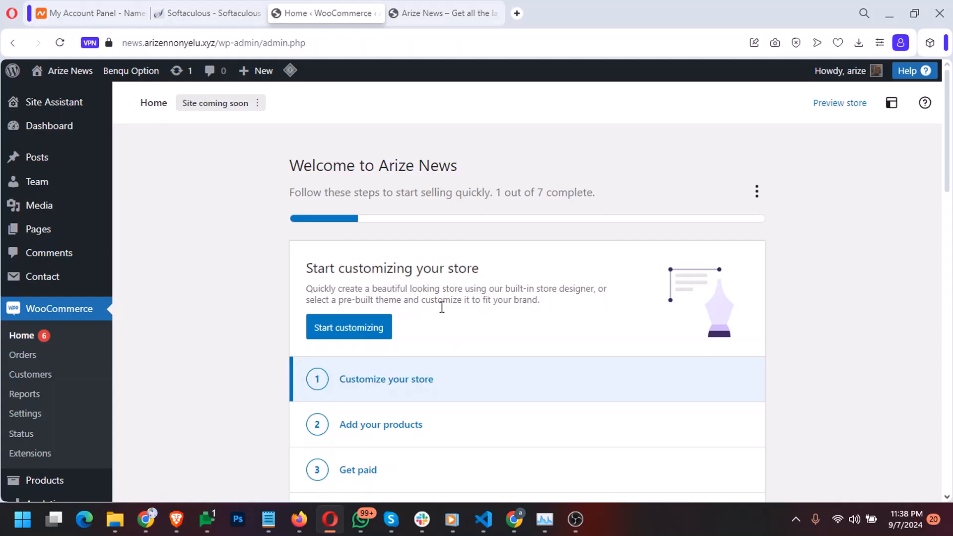
scroll(441, 307, "down", 10)
scroll(441, 307, "down", 5)
scroll(287, 263, "up", 10)
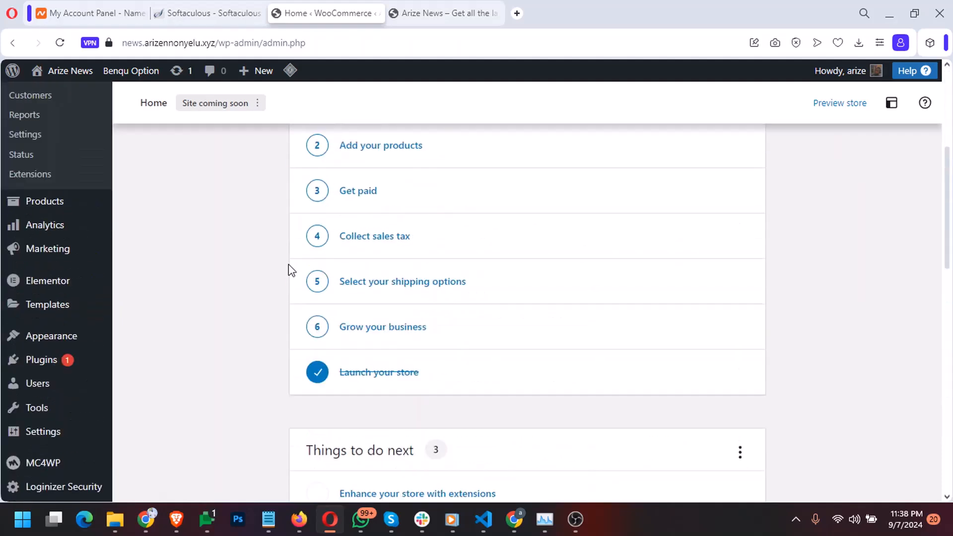
mouse_move(73, 367)
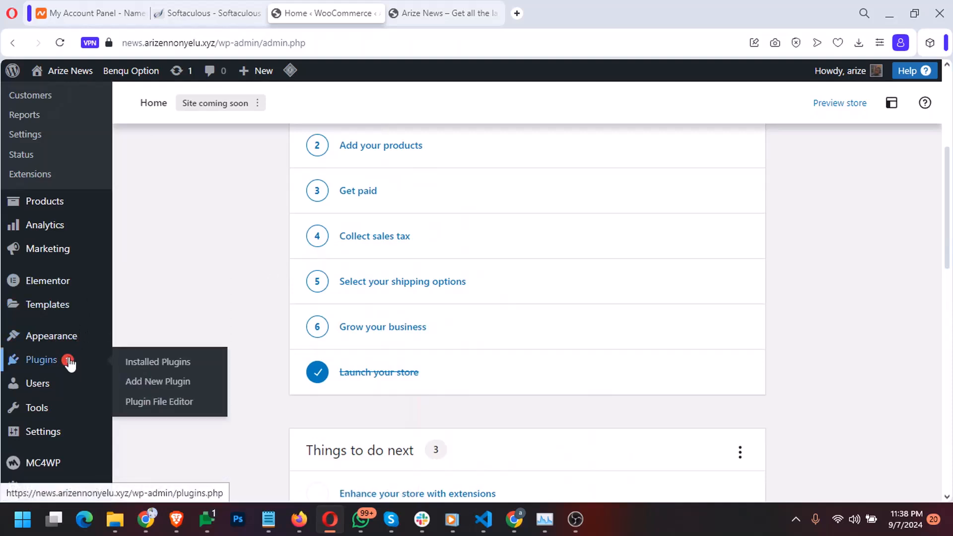
left_click(70, 364)
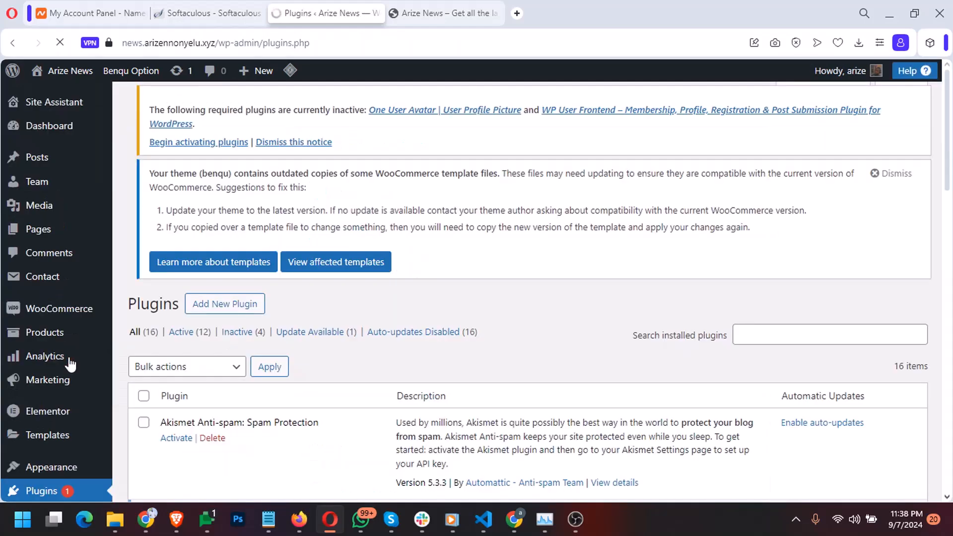
scroll(186, 314, "down", 15)
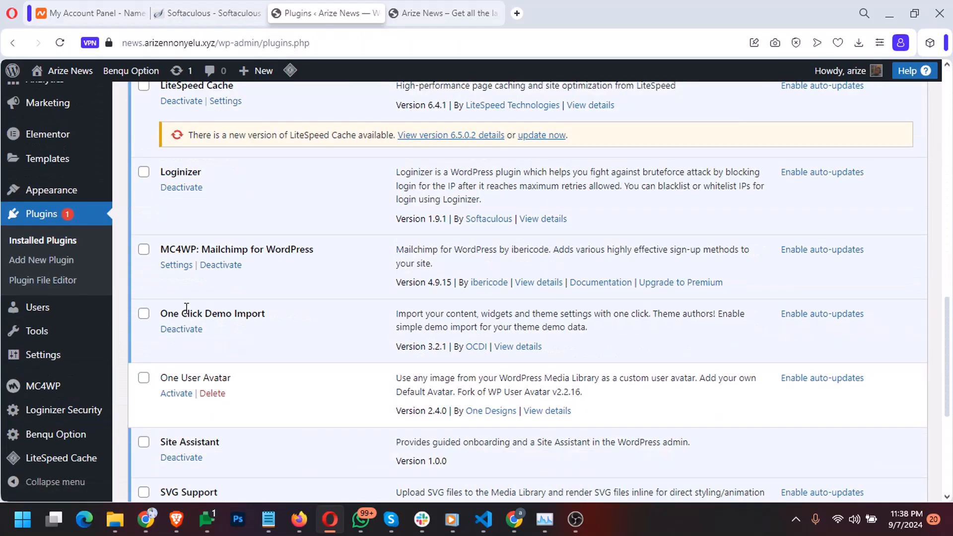
scroll(186, 308, "down", 2)
left_click(180, 255)
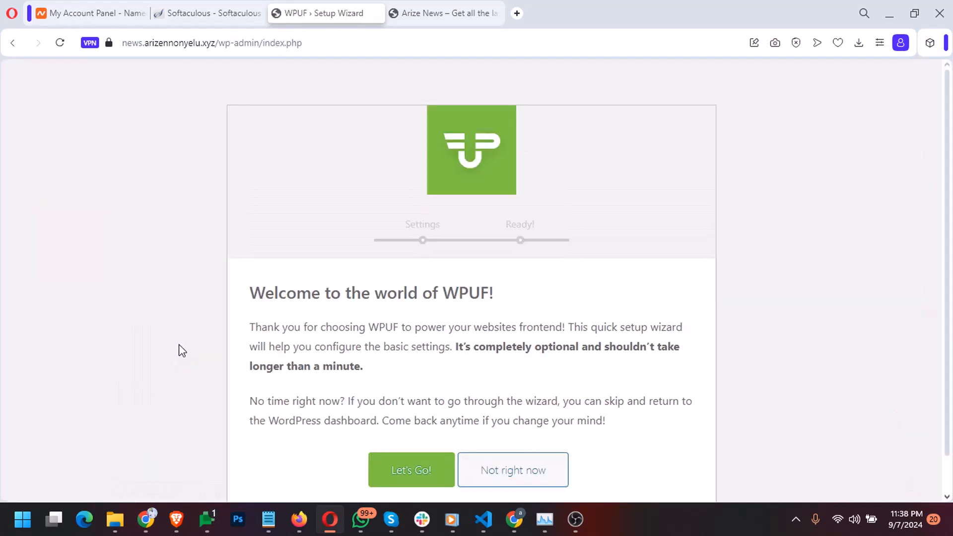
scroll(267, 339, "down", 1)
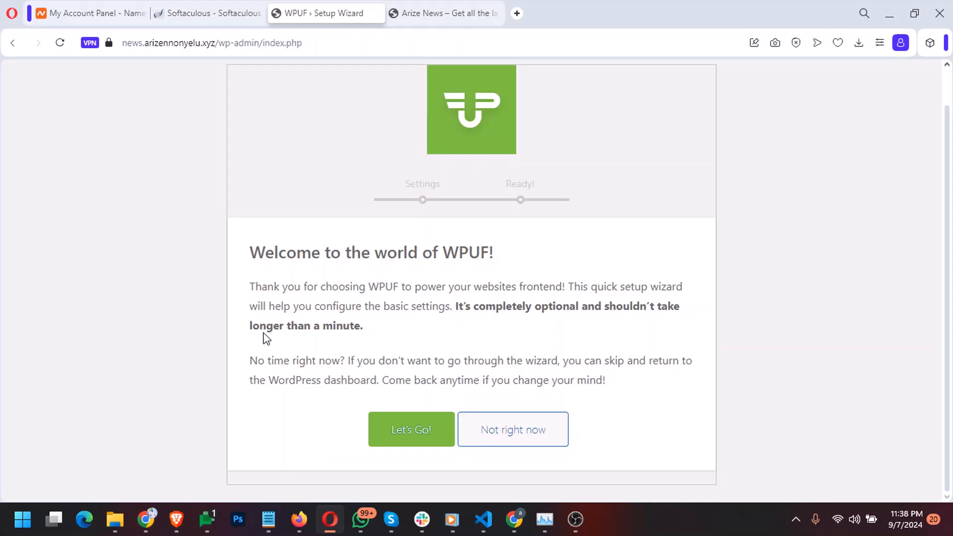
left_click(511, 430)
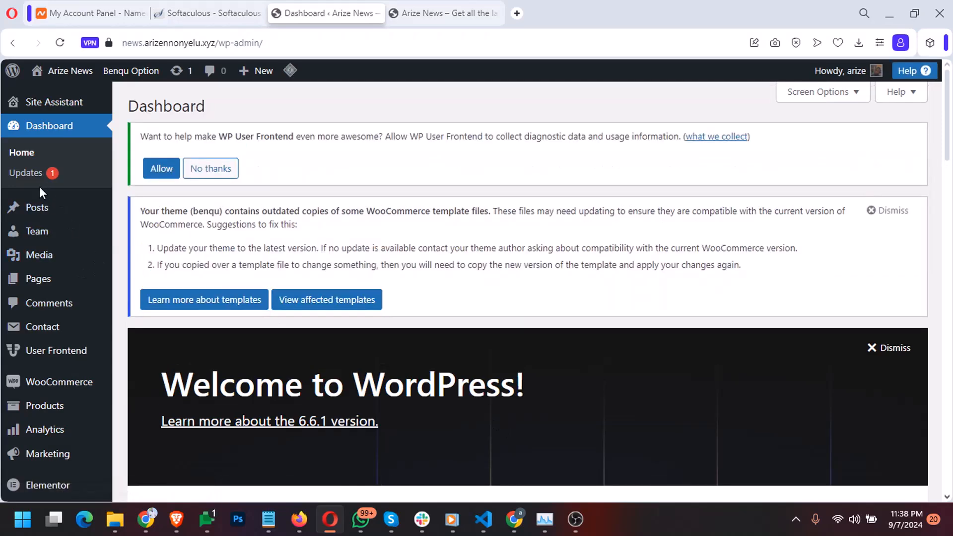
scroll(64, 349, "down", 4)
Update LiteSpeed Cache to version 6.5.0.2 from the installed plugins list
left_click(64, 355)
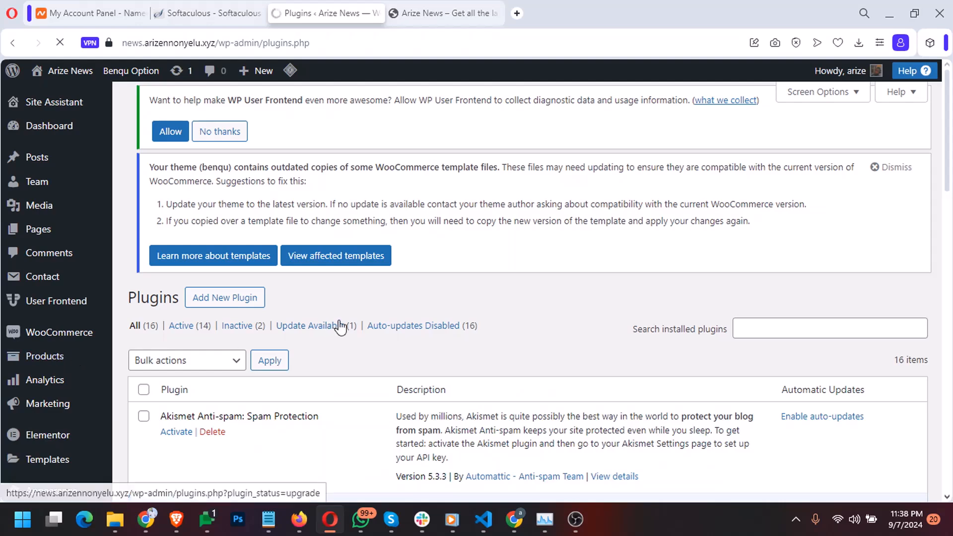
scroll(337, 325, "down", 12)
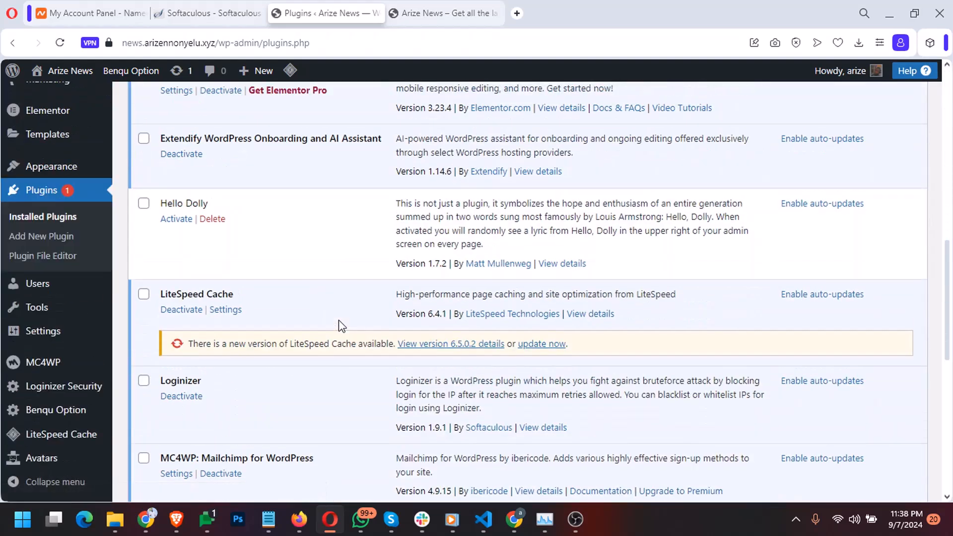
left_click(530, 343)
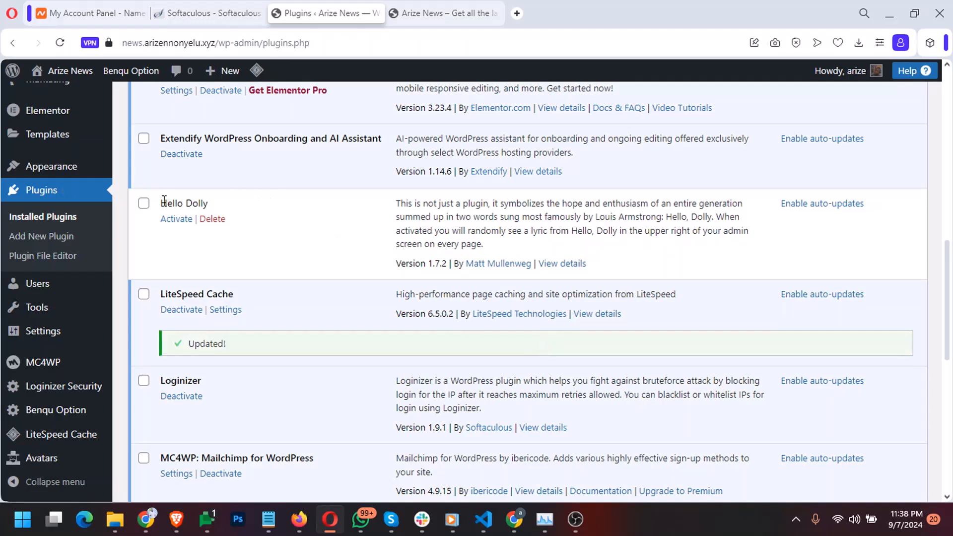
Review the plugin list, looking over Hello Dolly's details and description
left_click_drag(163, 200, 537, 260)
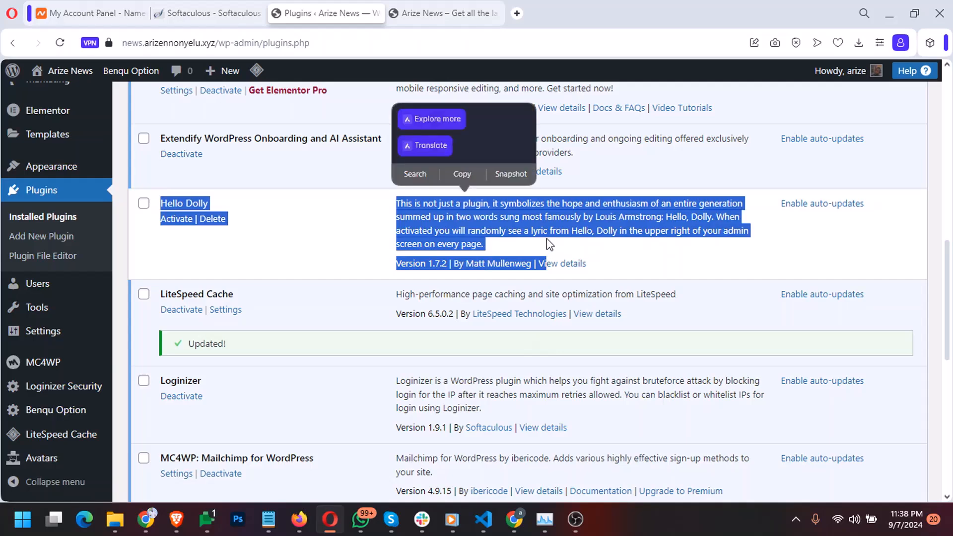
left_click(543, 229)
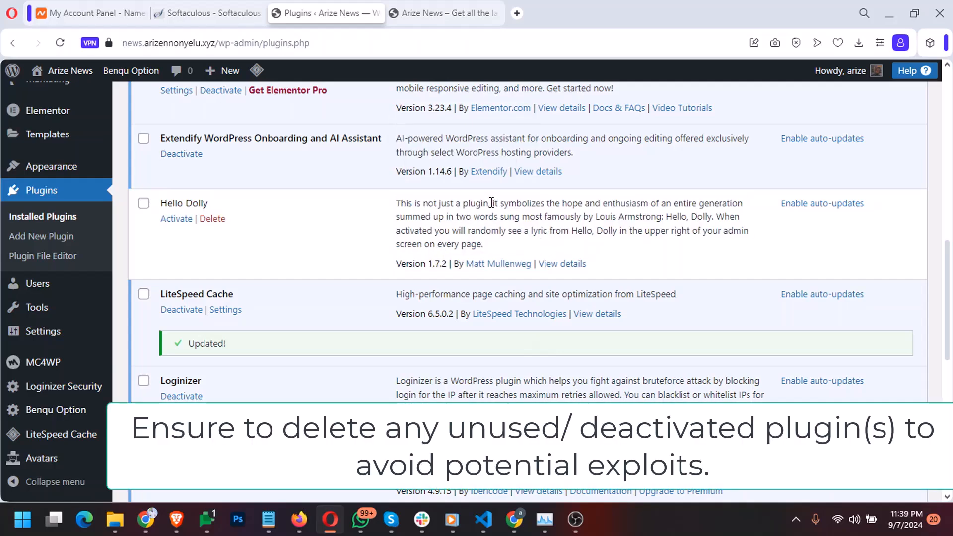
left_click_drag(493, 203, 719, 207)
left_click(631, 218)
scroll(325, 278, "down", 5)
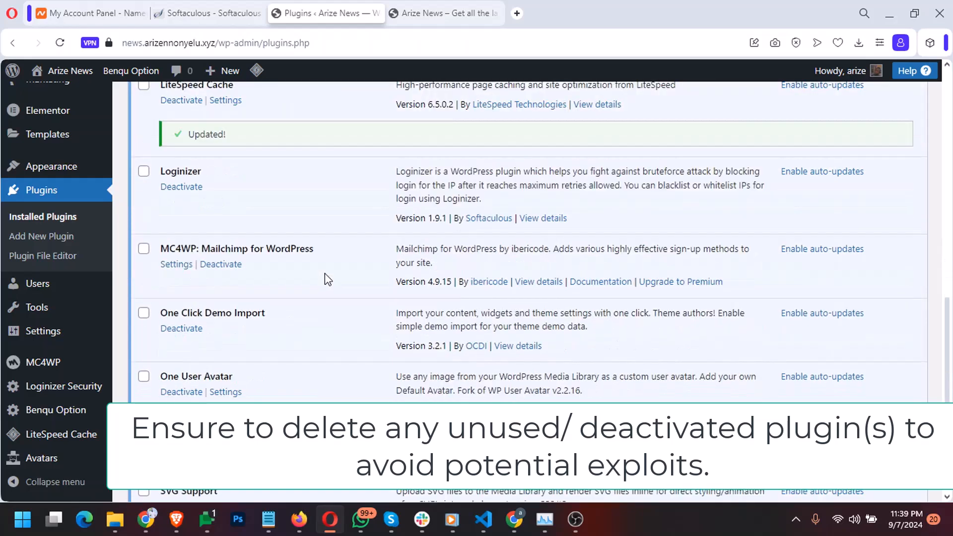
scroll(325, 276, "up", 5)
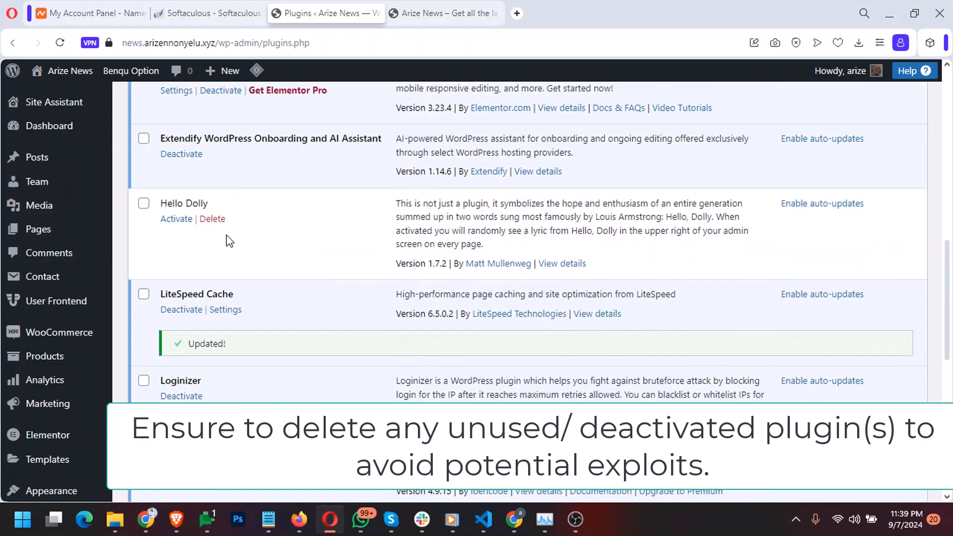
scroll(226, 234, "down", 10)
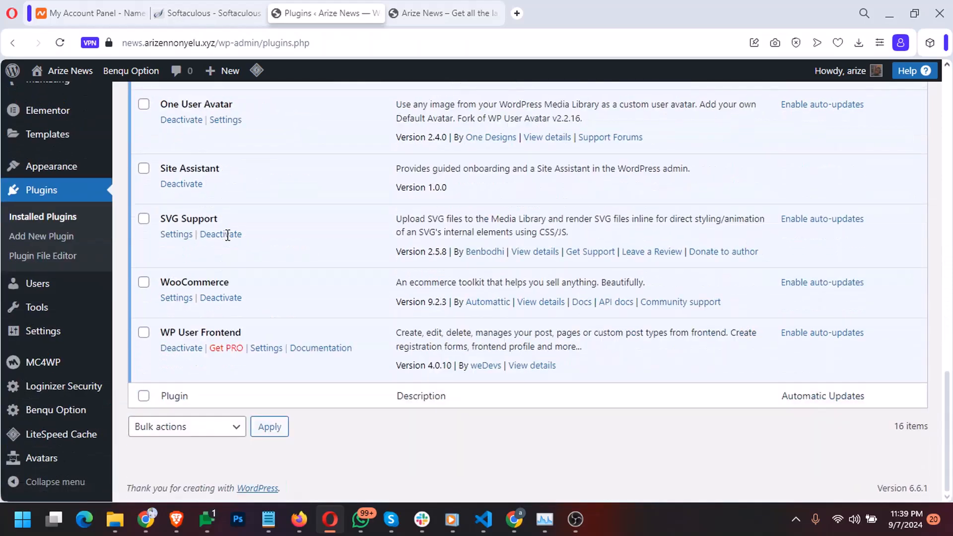
scroll(226, 234, "up", 15)
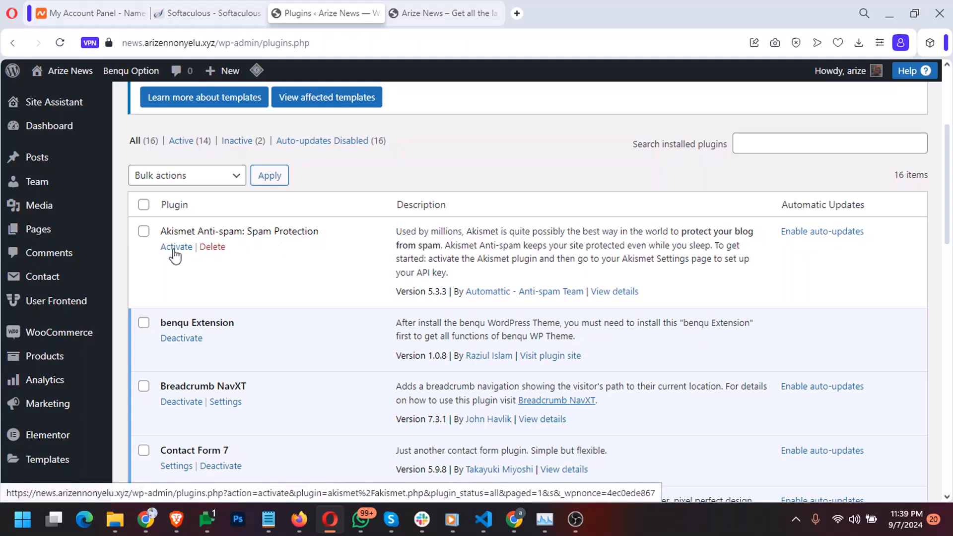
Activate Akismet Anti-spam and connect it by manually entering an API key
left_click(175, 247)
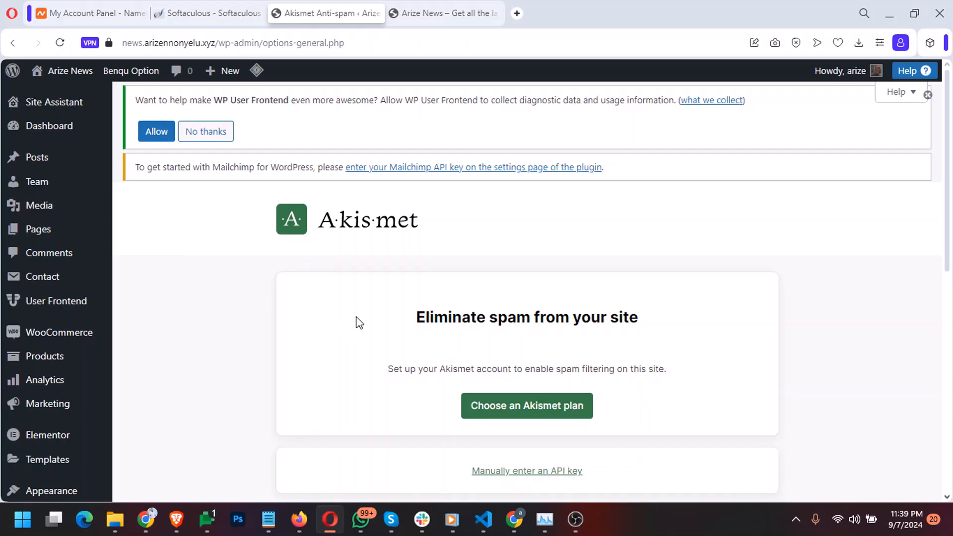
scroll(359, 323, "down", 6)
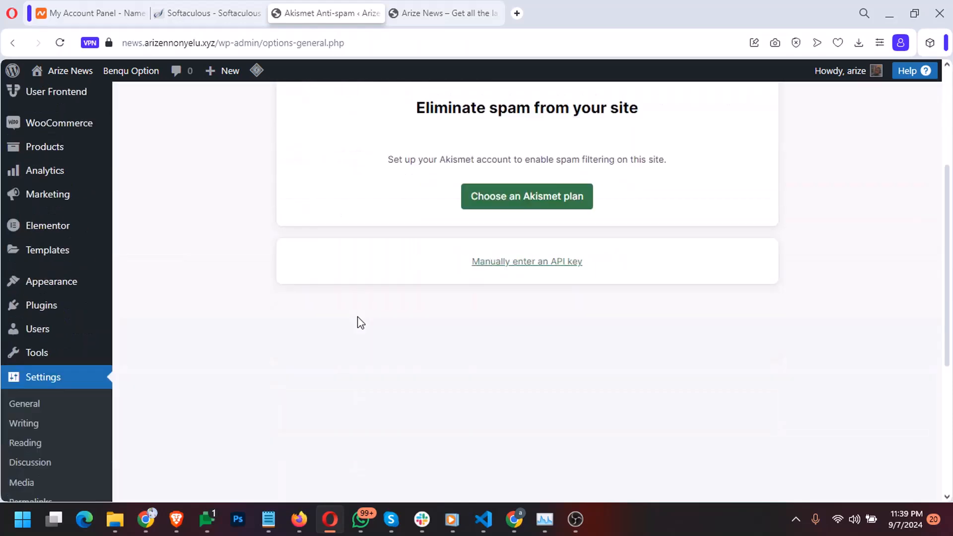
scroll(360, 323, "up", 4)
scroll(361, 323, "up", 1)
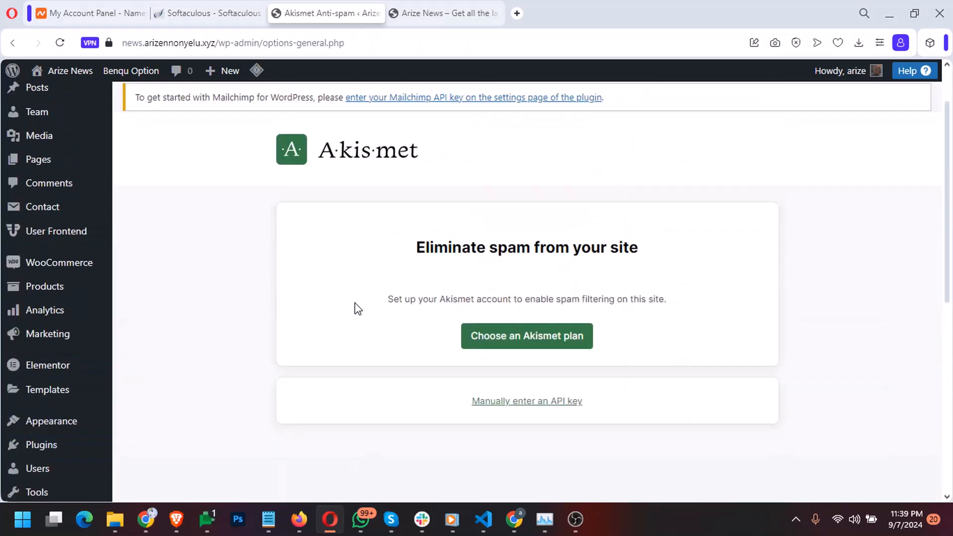
left_click(505, 401)
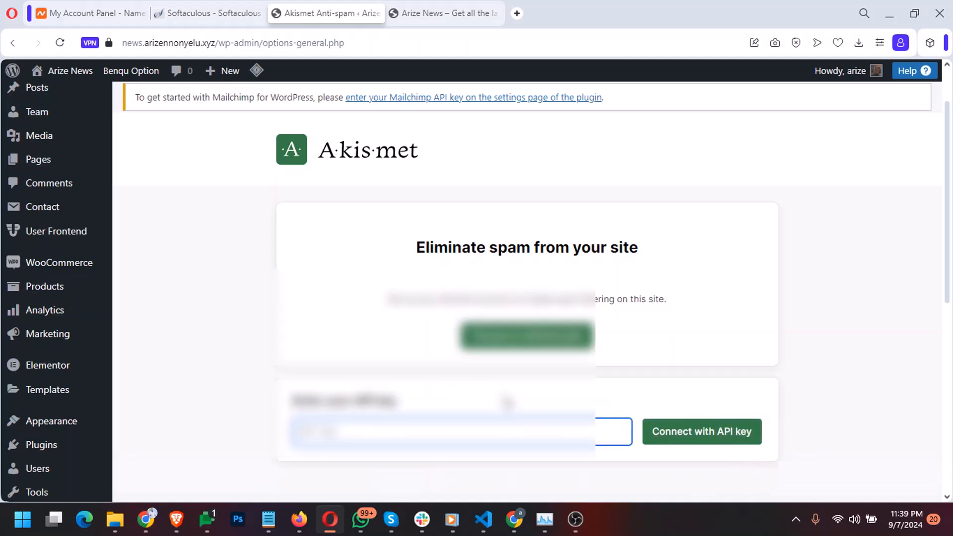
scroll(402, 432, "down", 2)
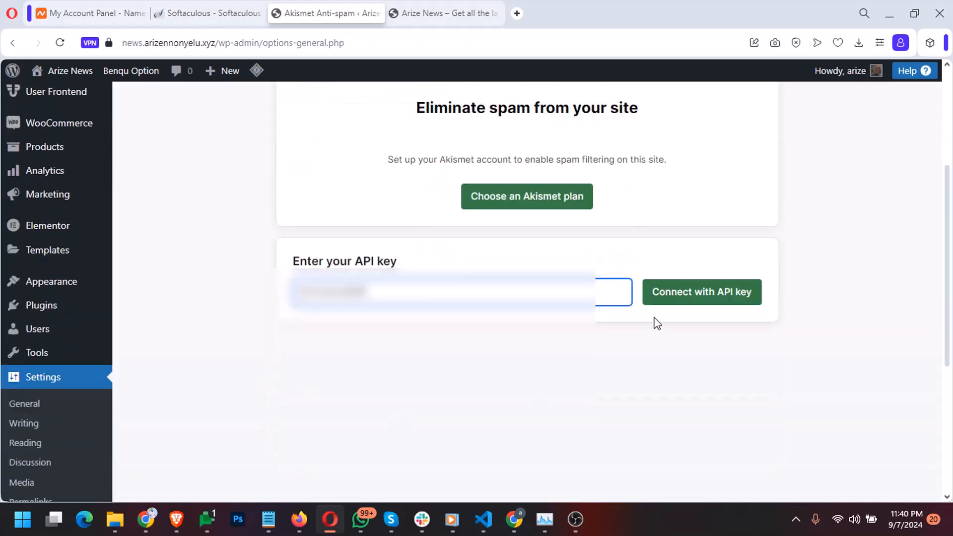
left_click(678, 306)
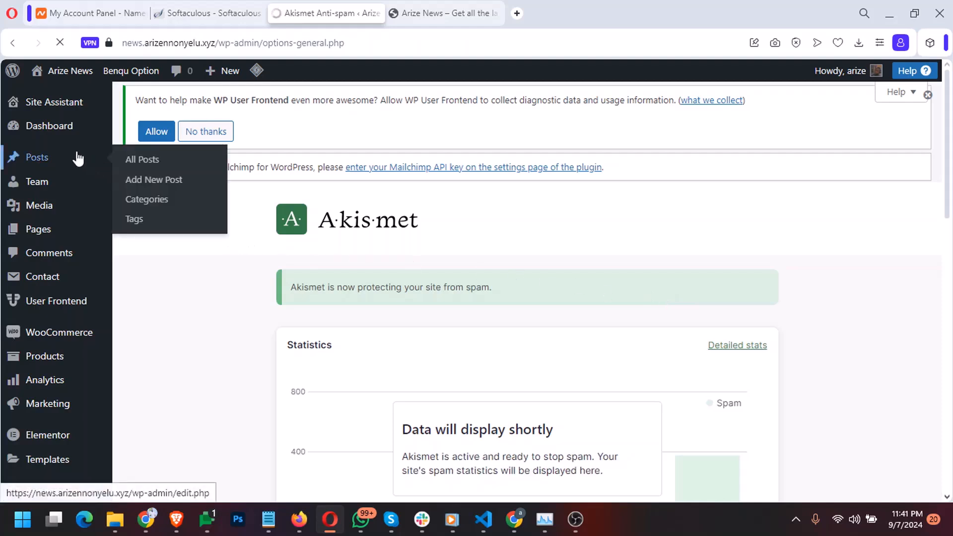
Dismiss the outdated WooCommerce templates notice on the Dashboard
mouse_move(54, 130)
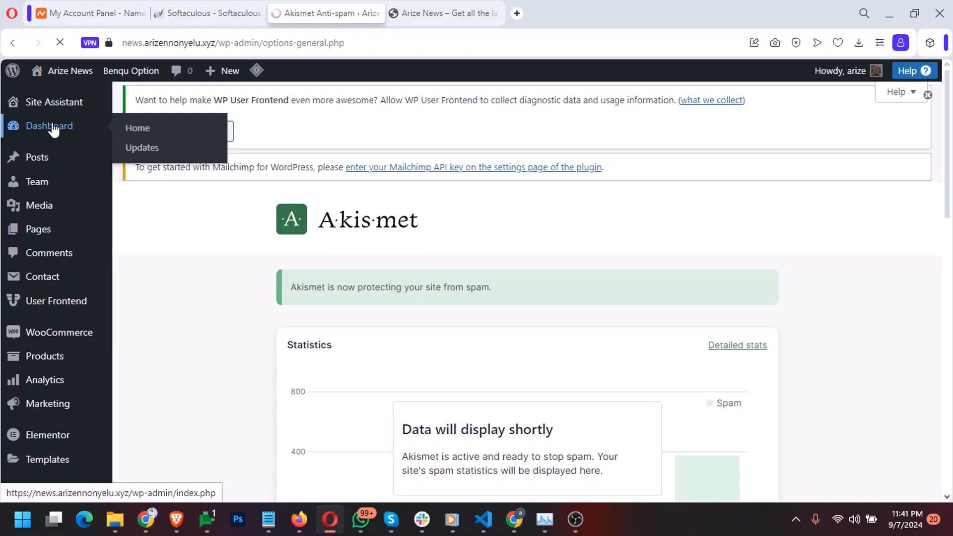
left_click(54, 128)
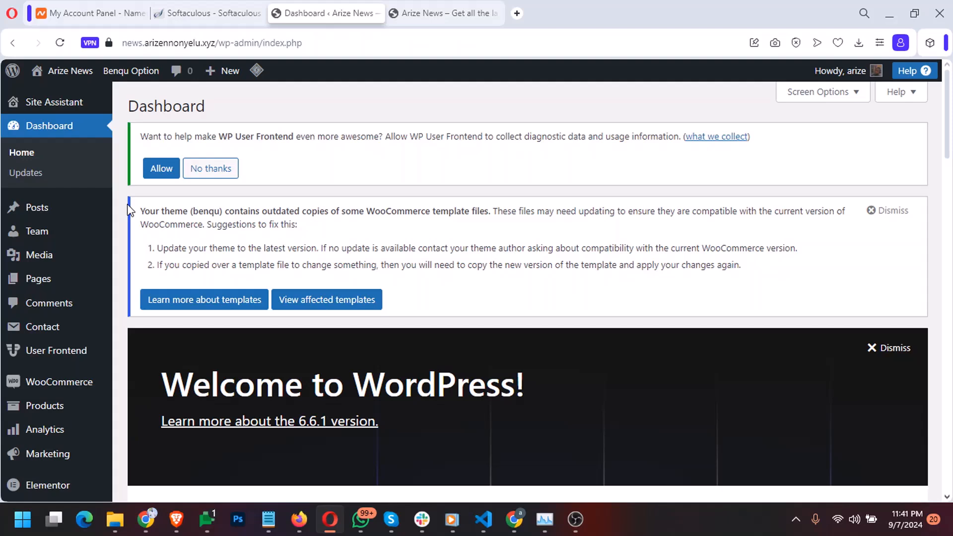
left_click(888, 210)
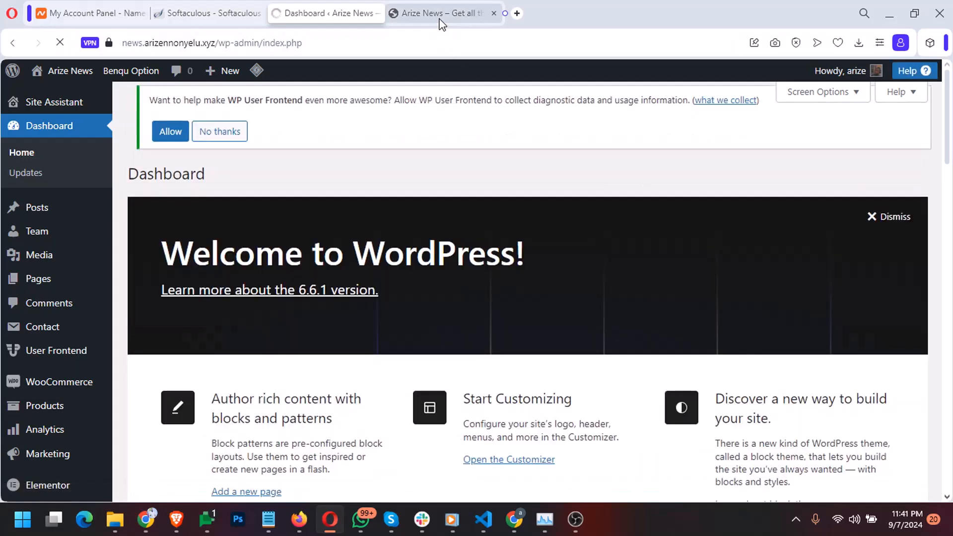
Reload the Arize News front page, close the Coming soon bar, then return to admin
left_click(440, 18)
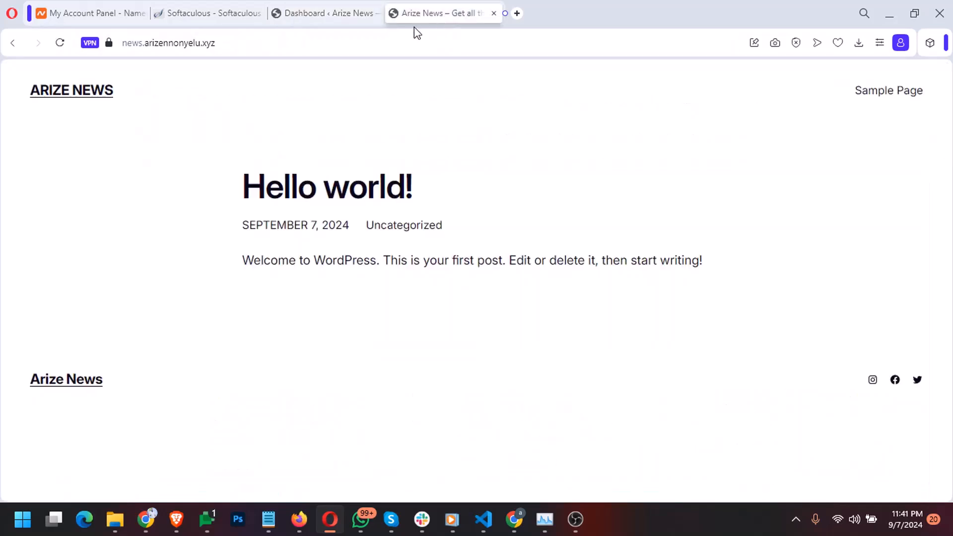
left_click(56, 92)
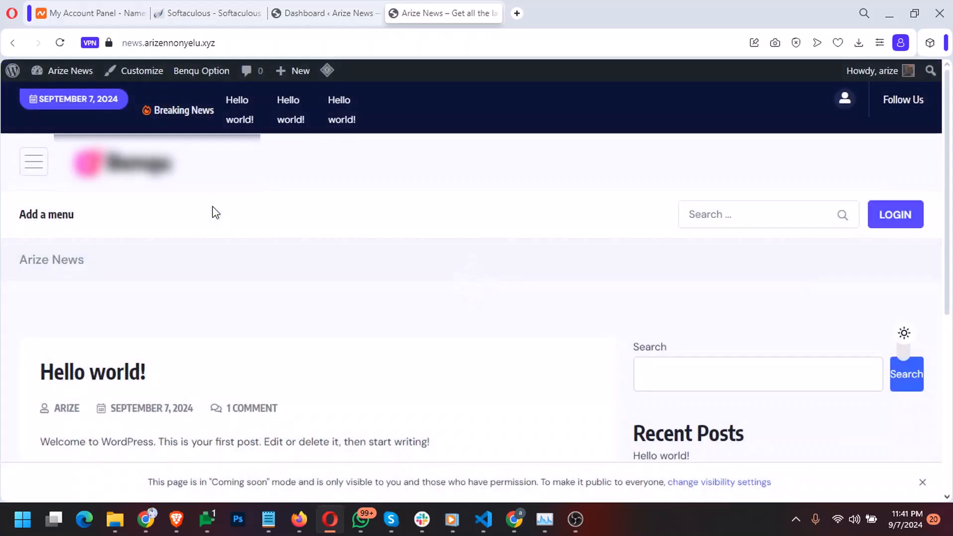
scroll(215, 212, "down", 5)
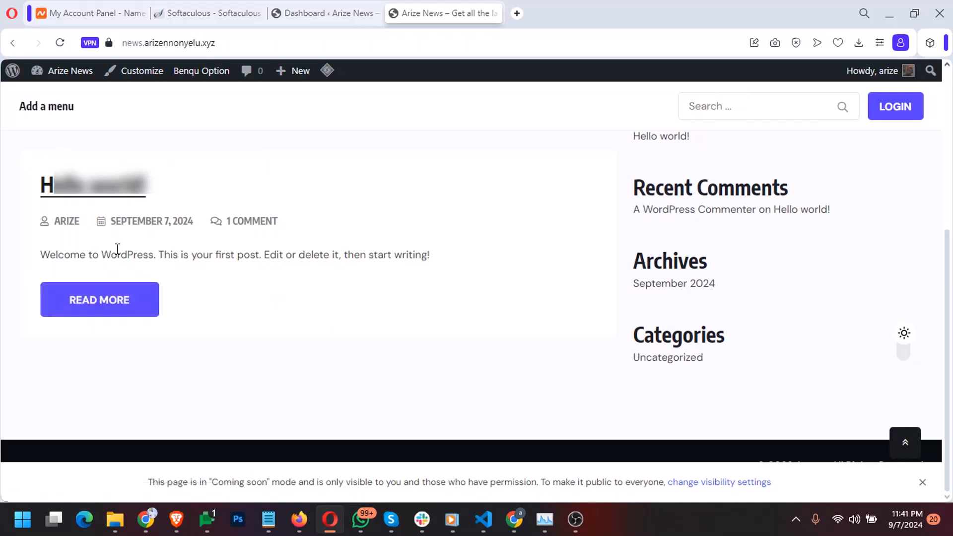
scroll(442, 318, "up", 5)
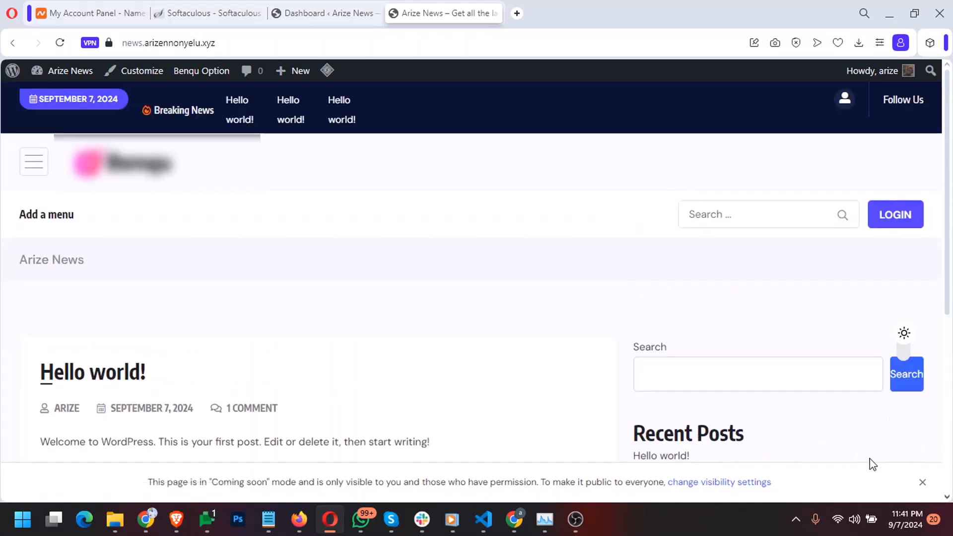
left_click(923, 485)
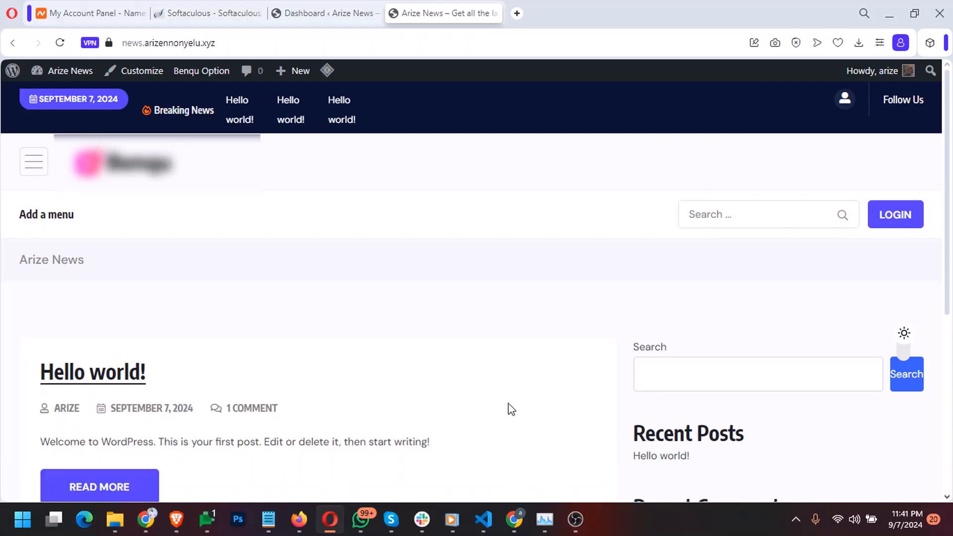
scroll(501, 404, "down", 2)
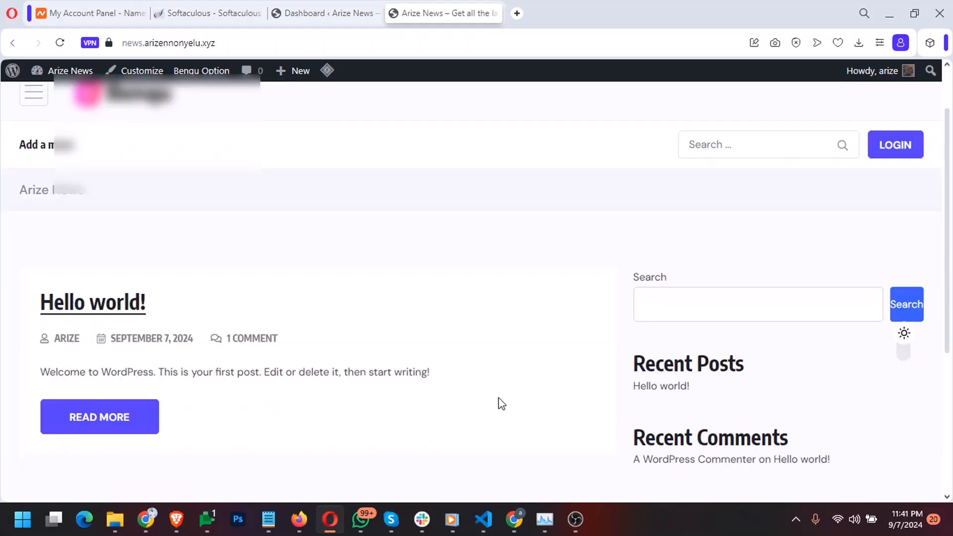
left_click(307, 14)
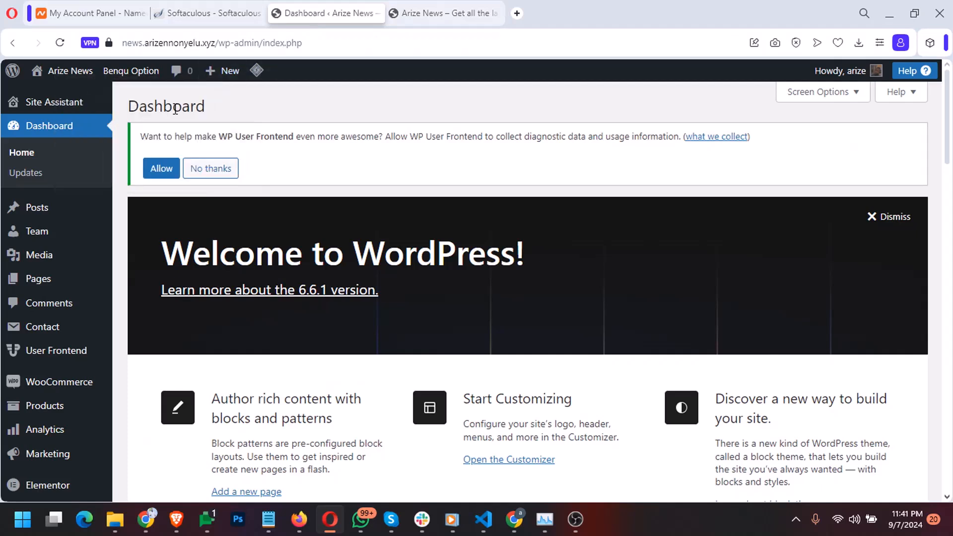
Open the Posts list and start a new post with Add New Post
left_click(65, 214)
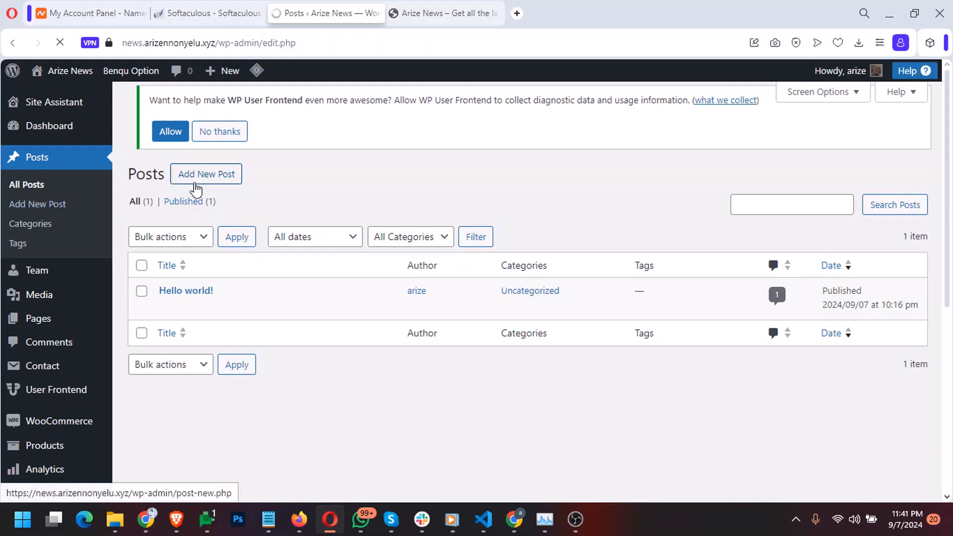
left_click(195, 183)
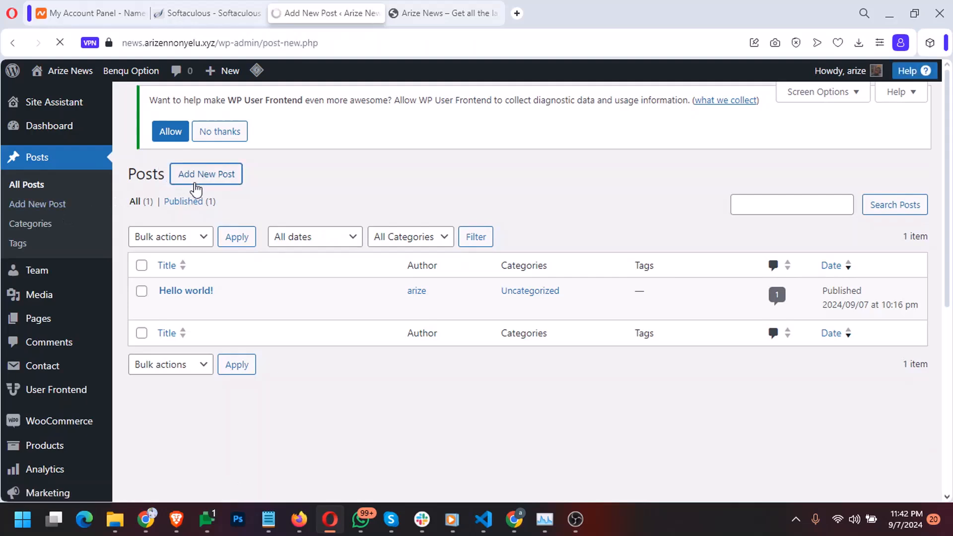
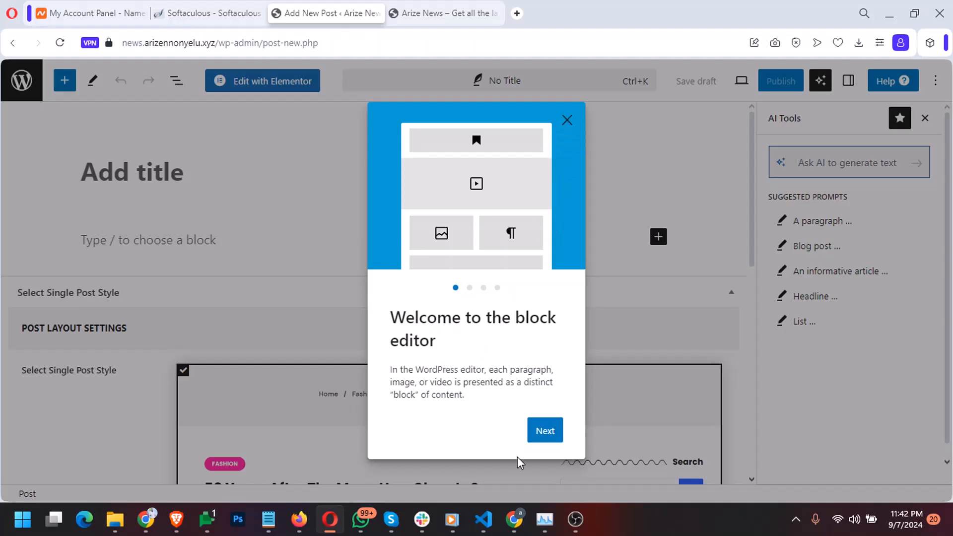
Finish the editor welcome guide, close the Design Library without a template, and focus the post title
left_click(544, 435)
left_click(544, 441)
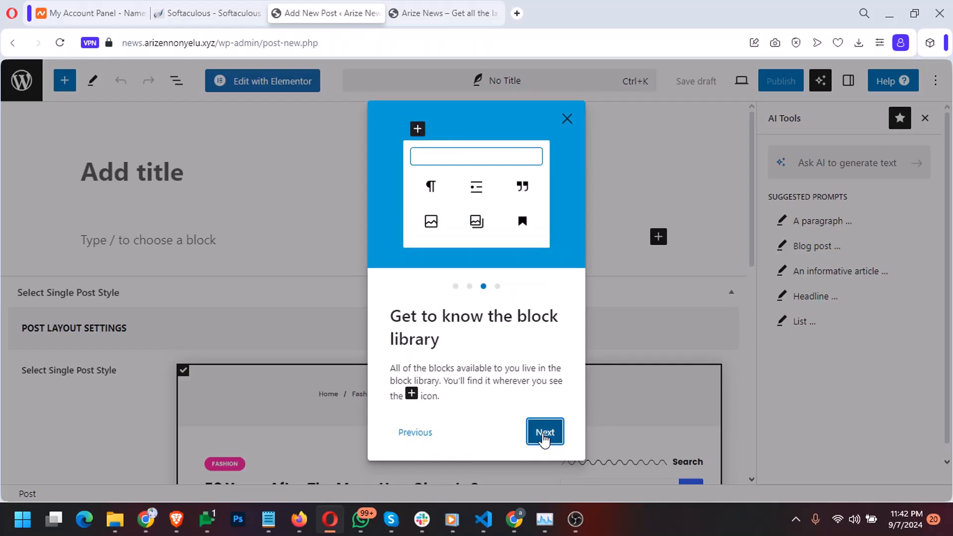
left_click(545, 440)
left_click(544, 440)
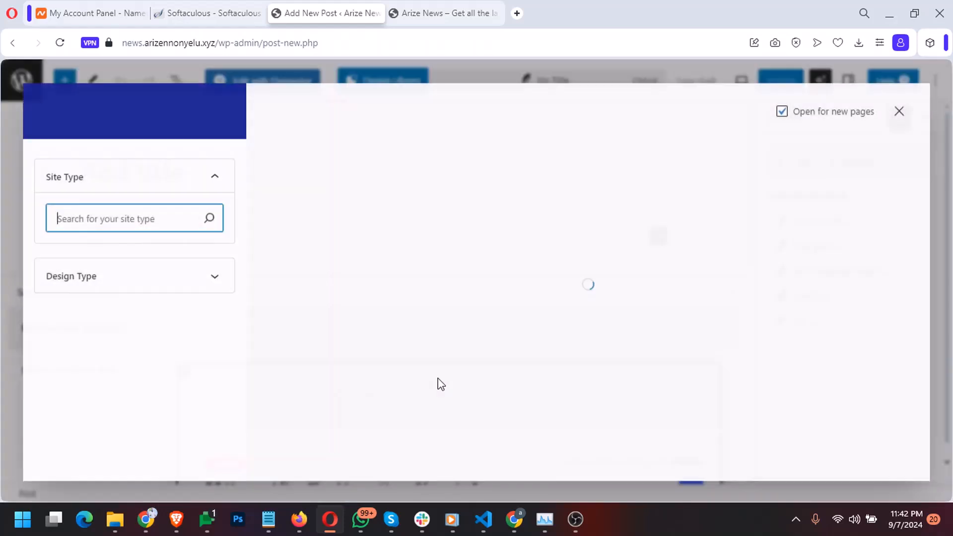
left_click(898, 110)
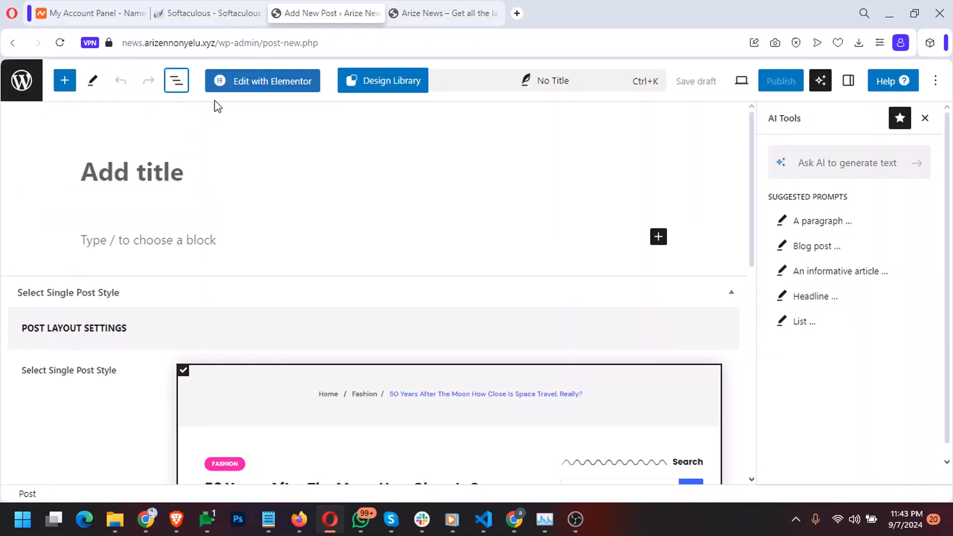
left_click(171, 184)
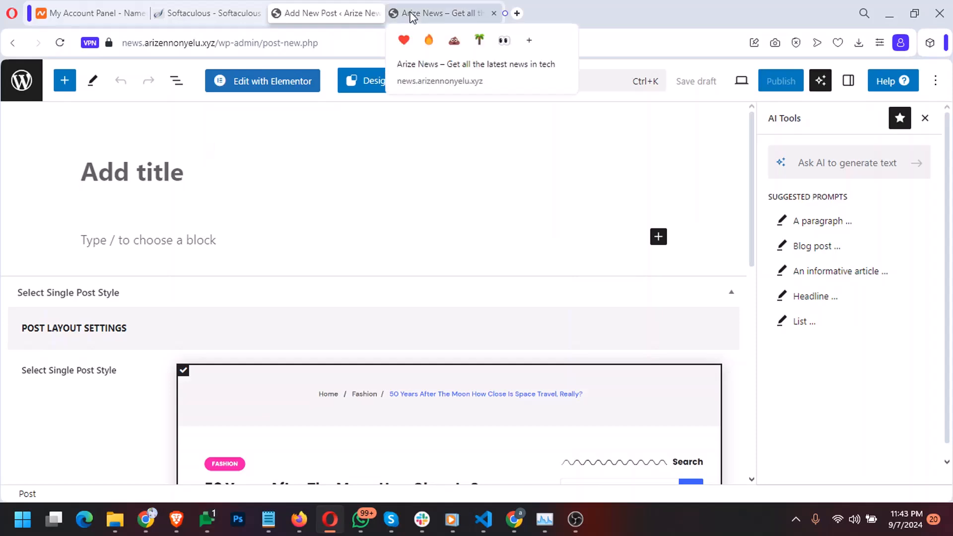
Leave the post editor and go to Plugins > Add New Plugin
left_click(14, 91)
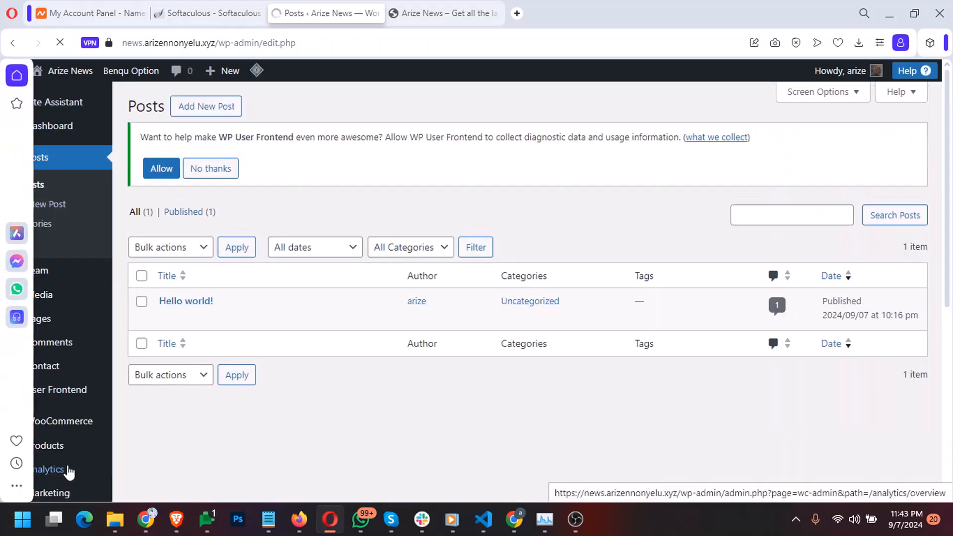
scroll(59, 387, "down", 1)
mouse_move(62, 383)
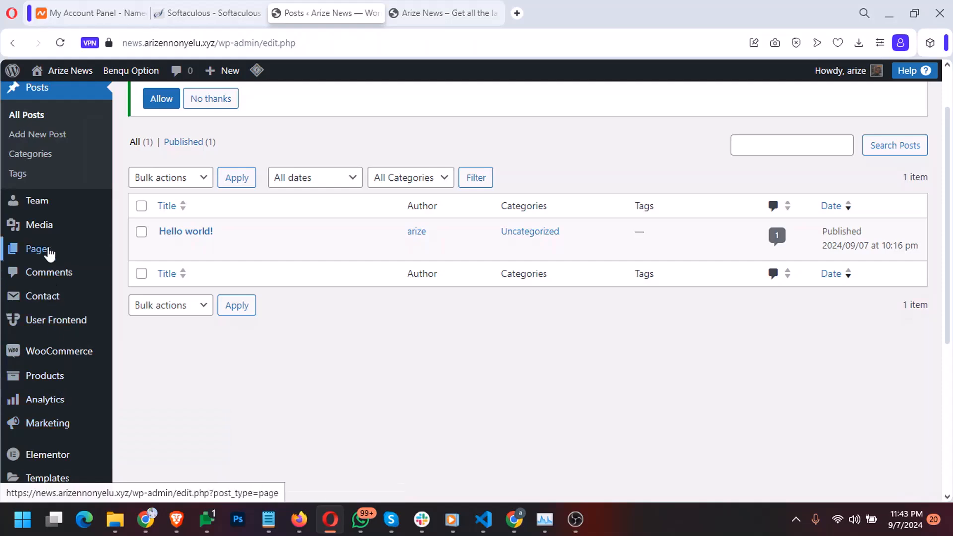
mouse_move(49, 251)
scroll(48, 252, "down", 5)
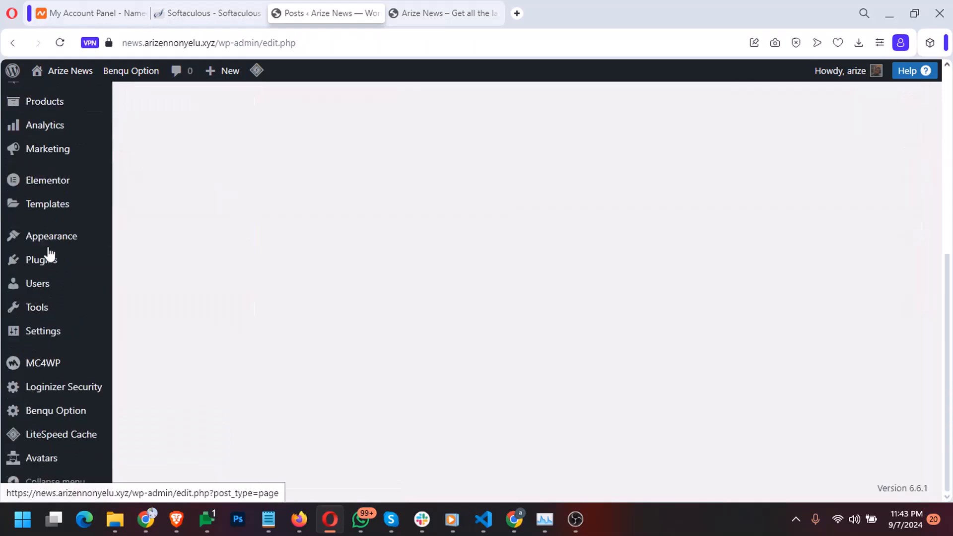
left_click(55, 263)
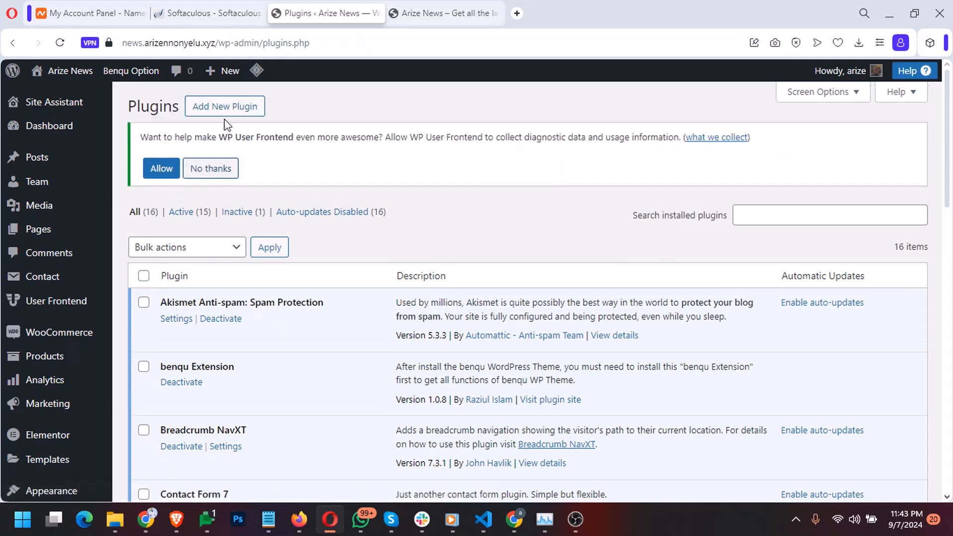
left_click(226, 106)
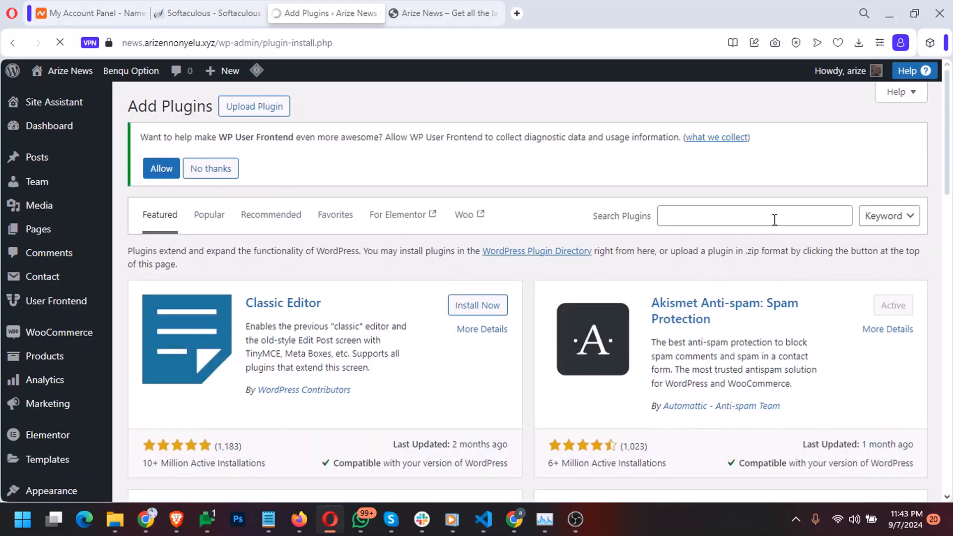
Install and activate the Classic Editor plugin, then check it in the Plugins list
left_click(454, 304)
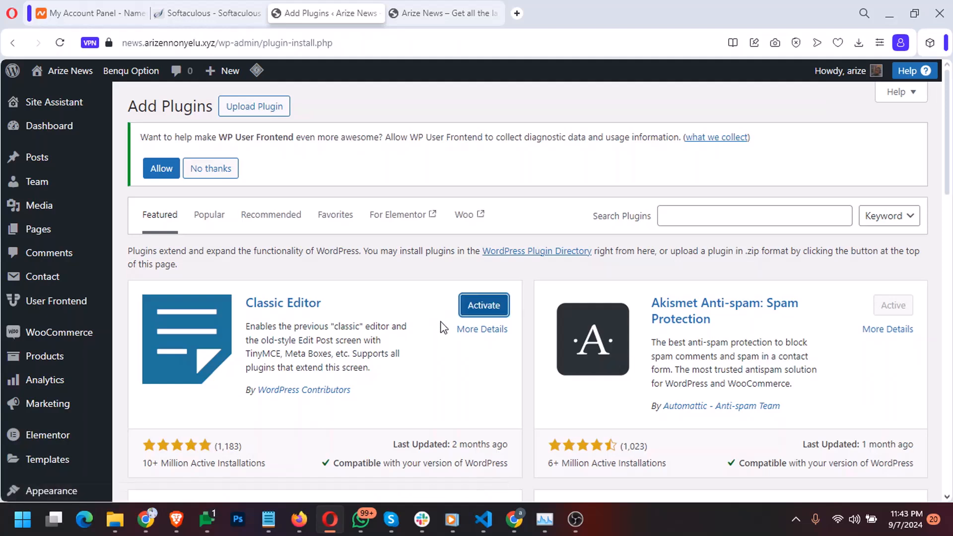
left_click(479, 306)
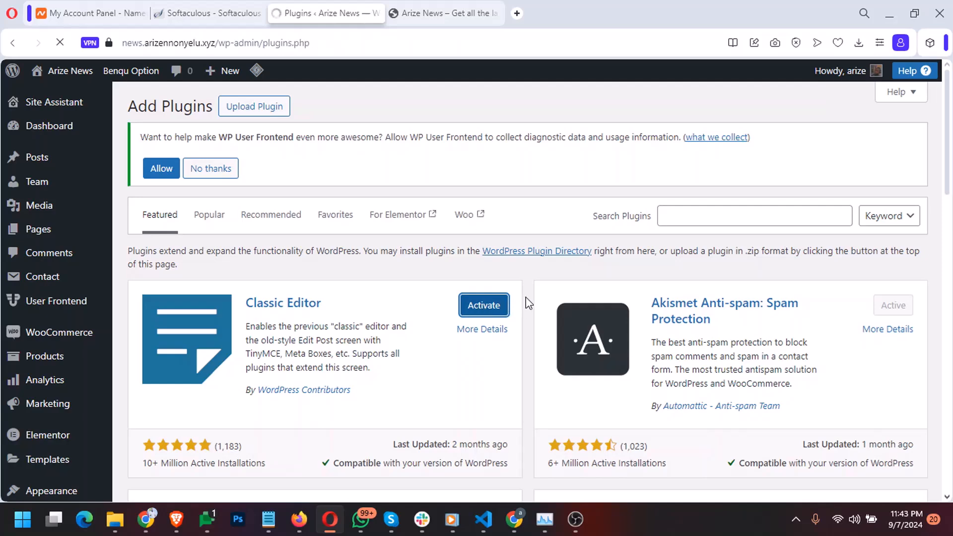
scroll(527, 303, "down", 3)
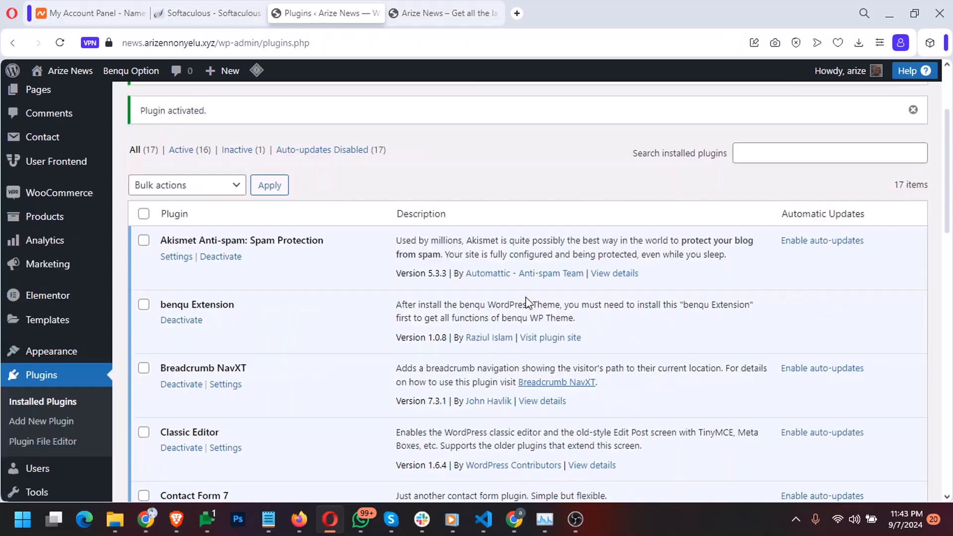
scroll(59, 223, "up", 3)
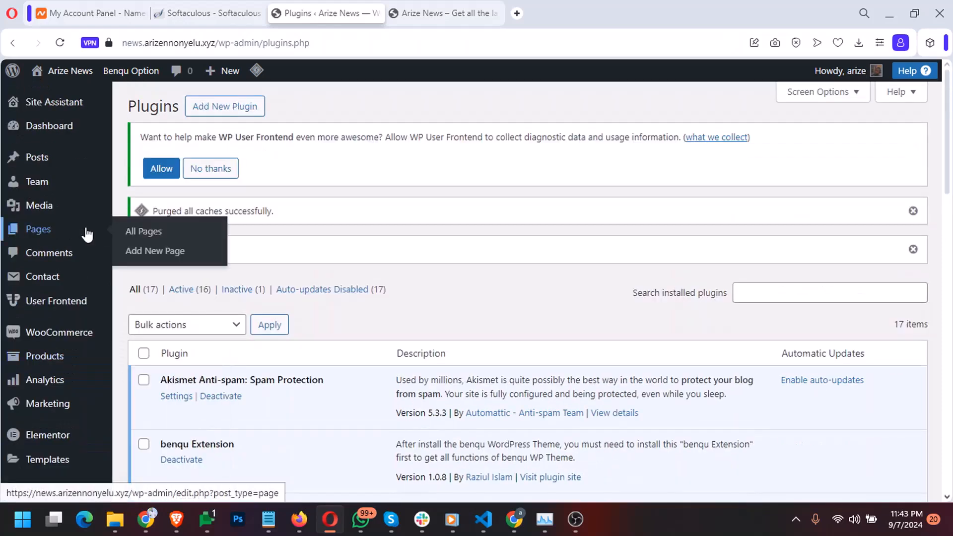
mouse_move(41, 160)
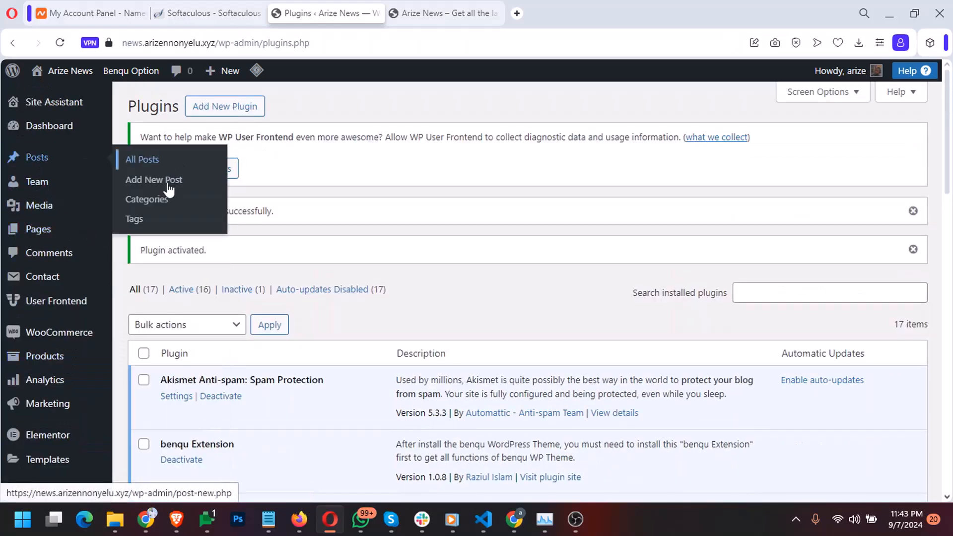
Start a new post and collapse the Select Single Post Style panel
left_click(159, 187)
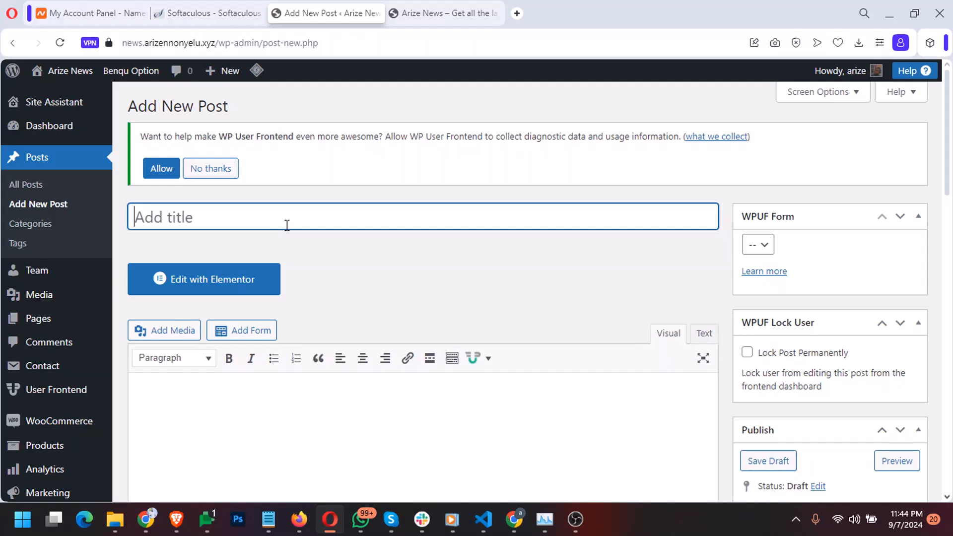
scroll(286, 225, "down", 6)
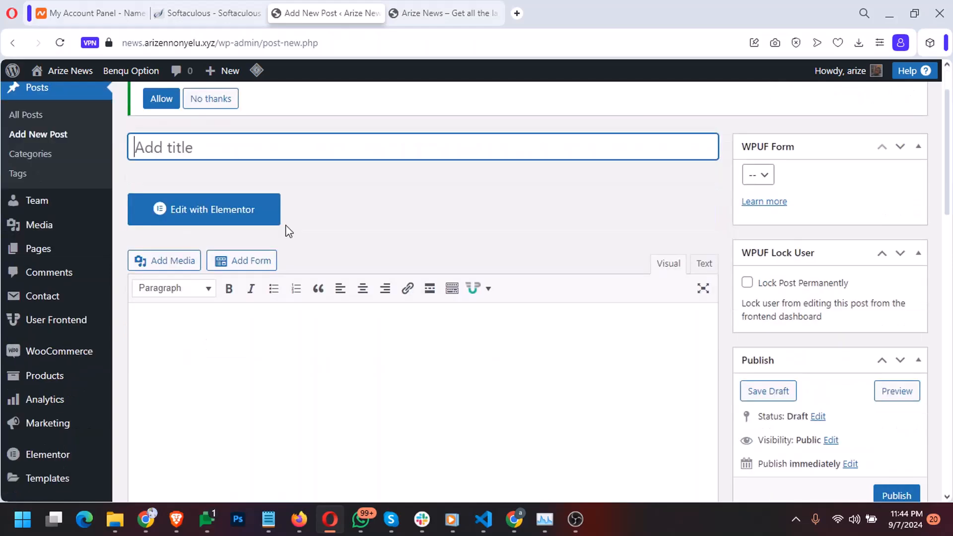
scroll(287, 231, "down", 10)
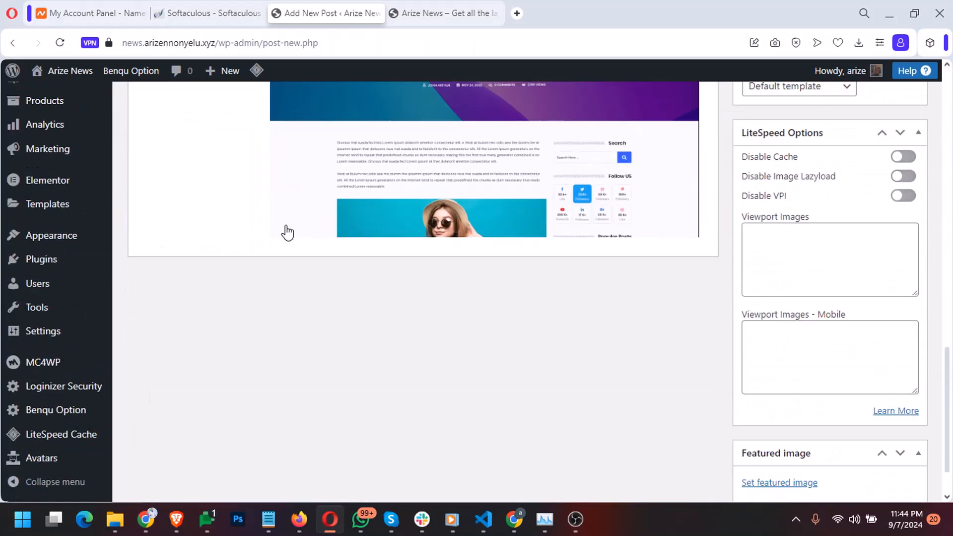
scroll(285, 230, "up", 4)
scroll(287, 231, "up", 8)
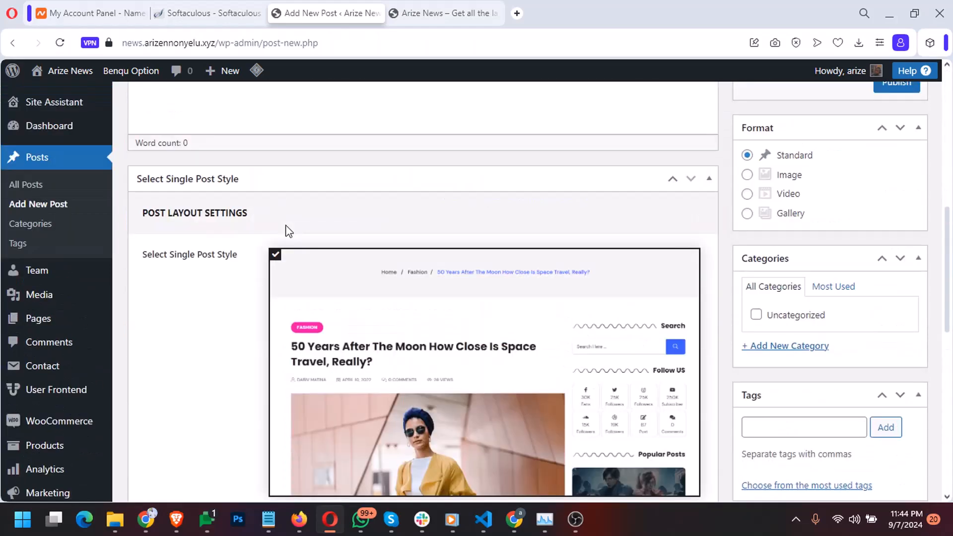
left_click(708, 318)
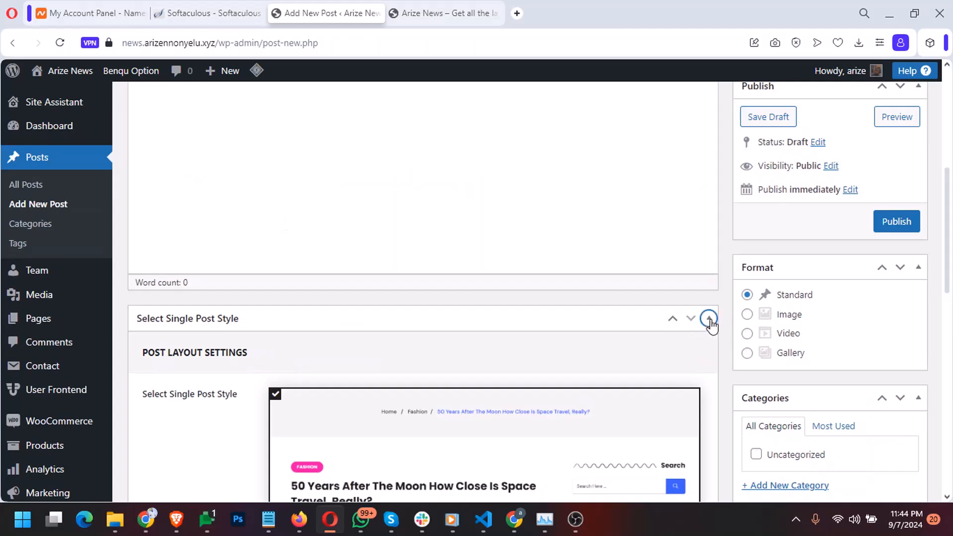
scroll(701, 342, "up", 8)
Title the post 'Time to go live' with body 'This is a time', then open a new browser tab
left_click(374, 222)
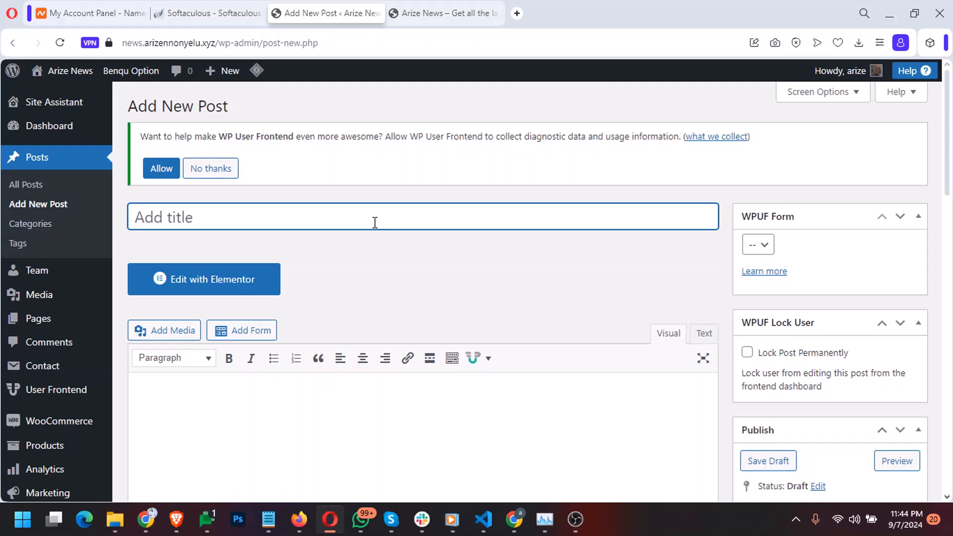
type("Time go")
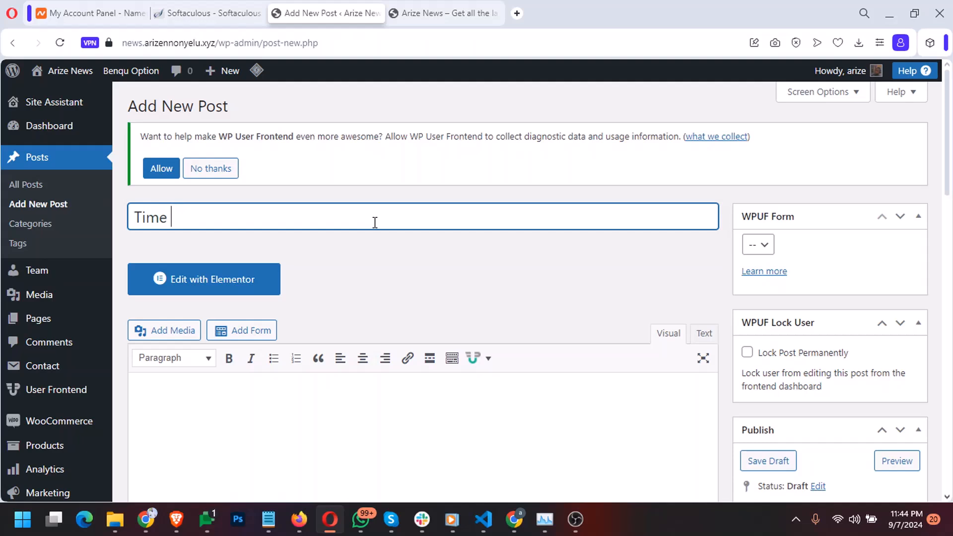
key("BackSpace")
key("BackSpace")
key("BackSpace")
type("to go live")
key("Tab")
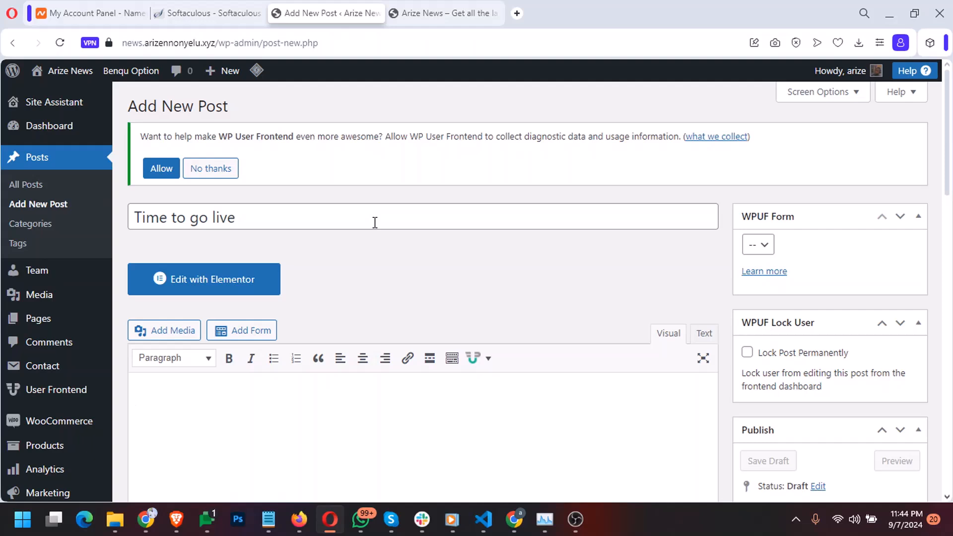
type("T")
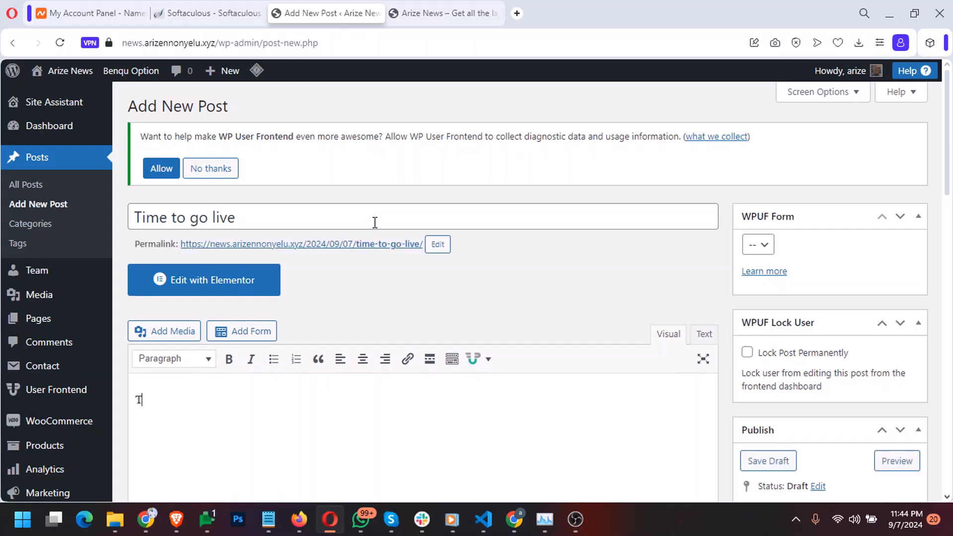
type("his is")
key("BackSpace")
key("BackSpace")
type("s is a time")
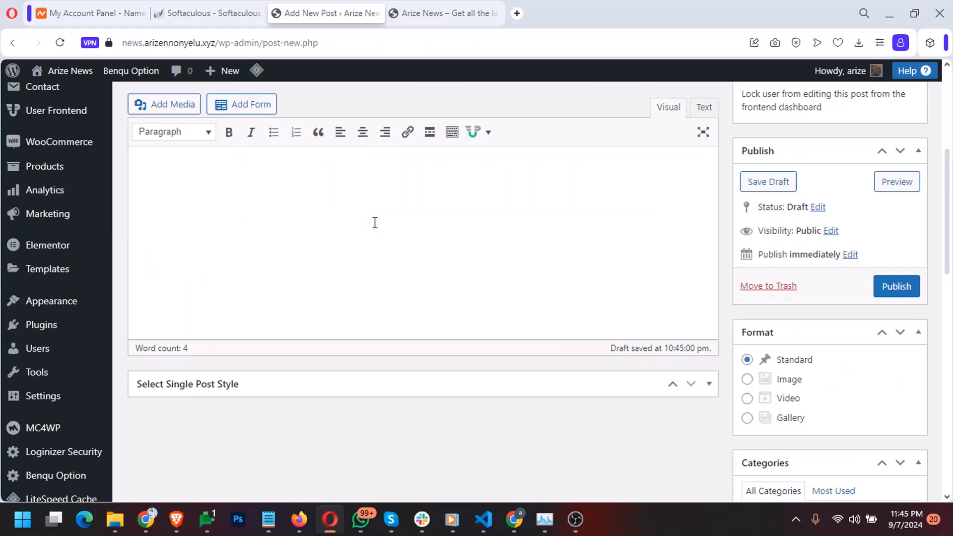
scroll(374, 222, "up", 3)
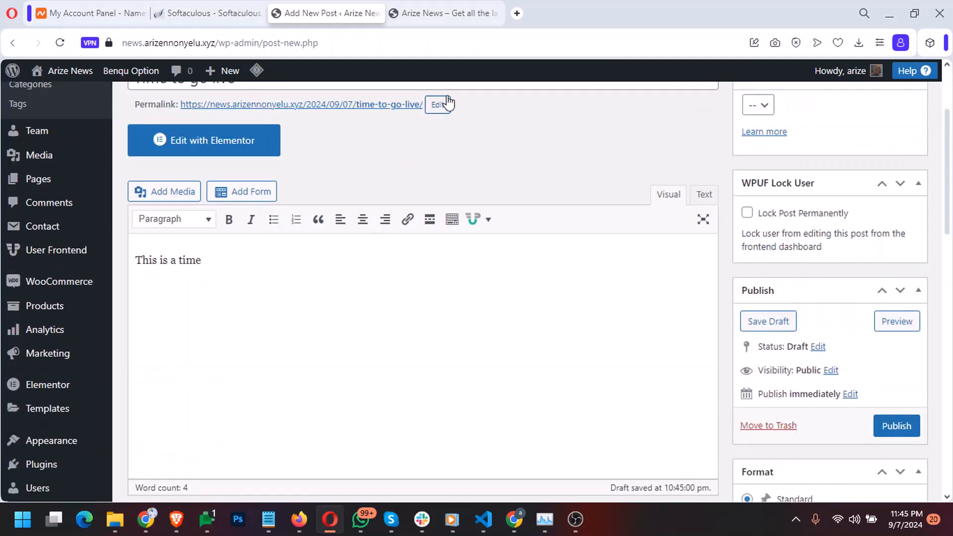
left_click(521, 12)
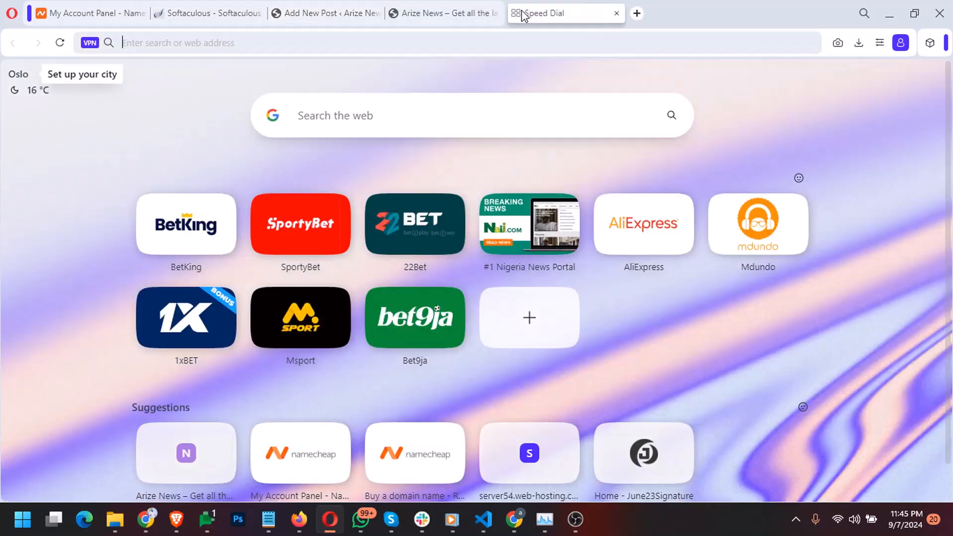
Search 'lorum upsum', open lipsum.com, and copy the passage from 'What is Lorem Ipsum?'
type("lorum ")
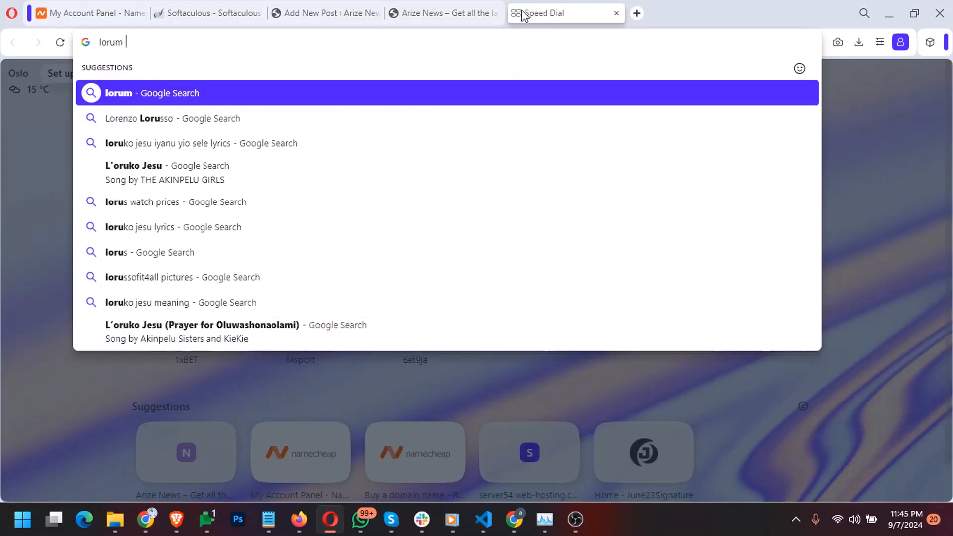
type("upsum")
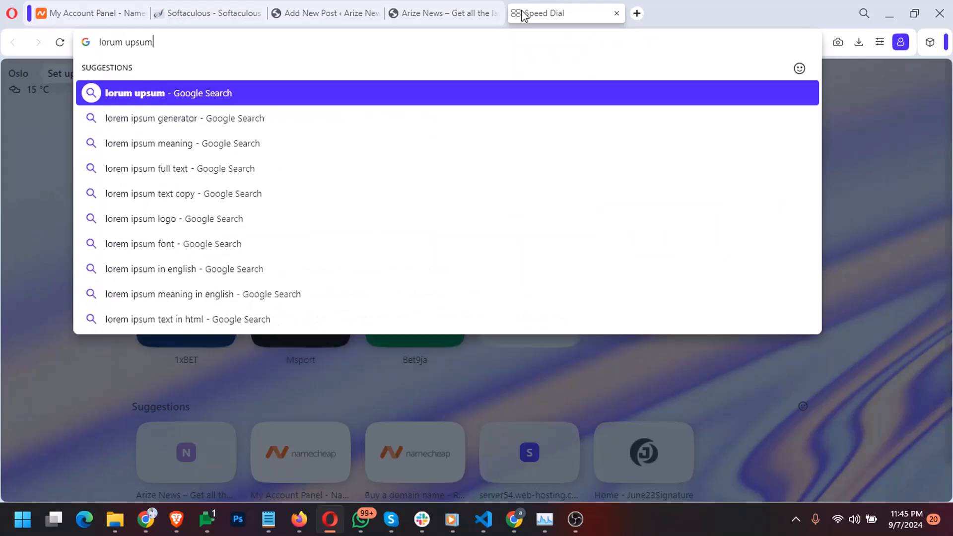
key("Return")
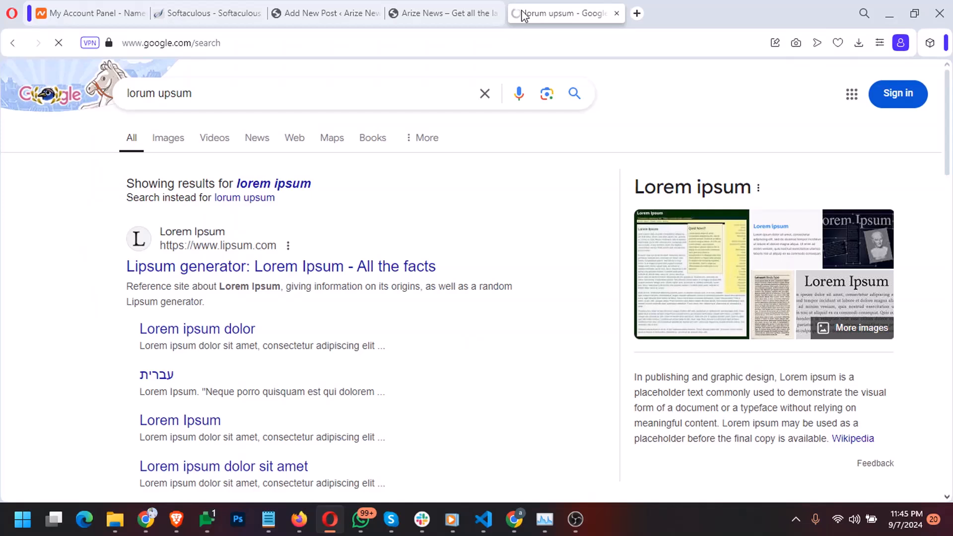
left_click(380, 270)
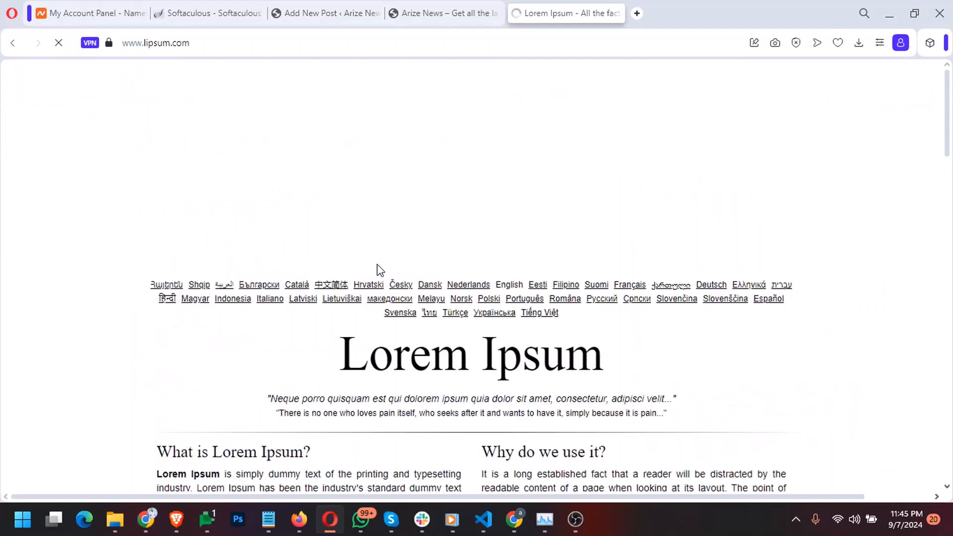
scroll(378, 270, "down", 7)
scroll(305, 228, "up", 3)
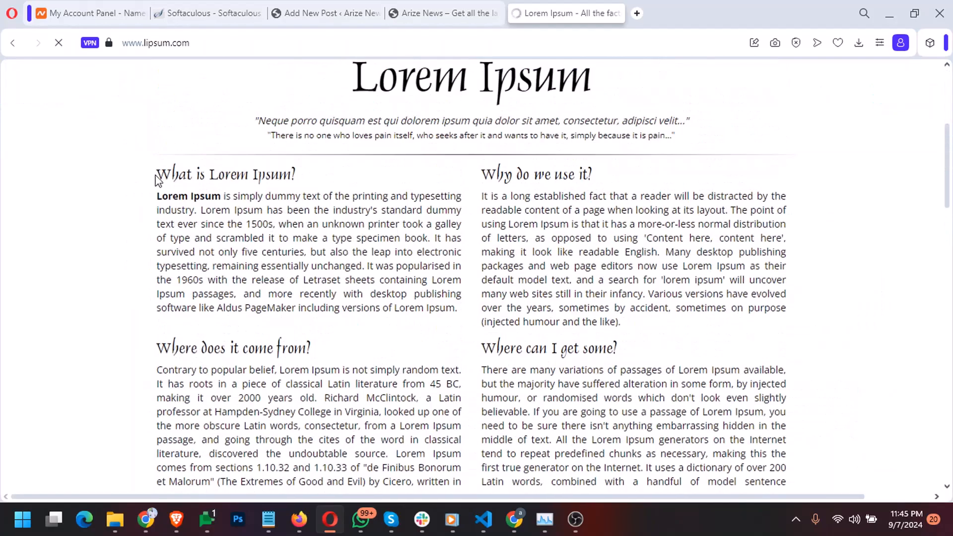
left_click_drag(155, 175, 279, 386)
left_click(165, 232)
left_click_drag(158, 175, 431, 93)
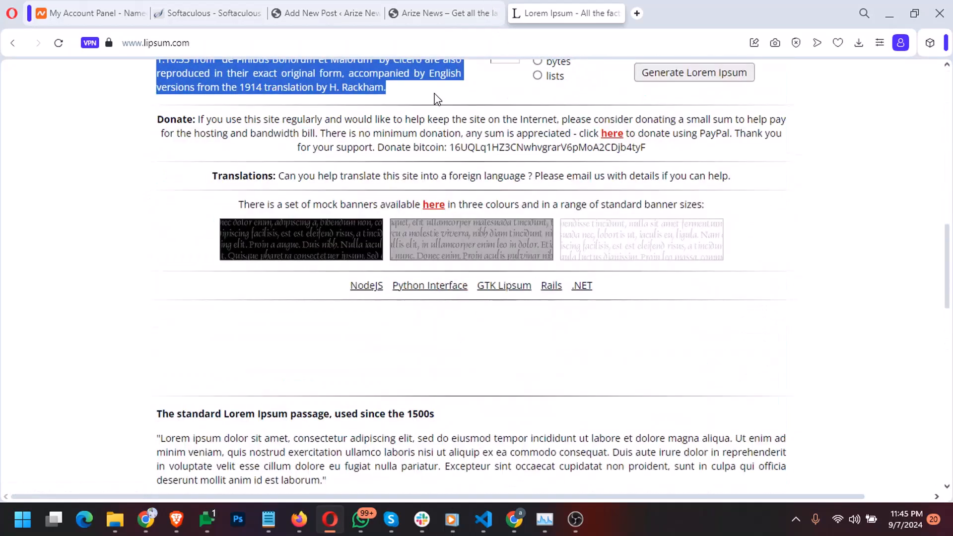
key("ctrl+c")
Overwrite the 'This is a time' body with the copied Lorem Ipsum text and publish 'Time to go live'
left_click(431, 15)
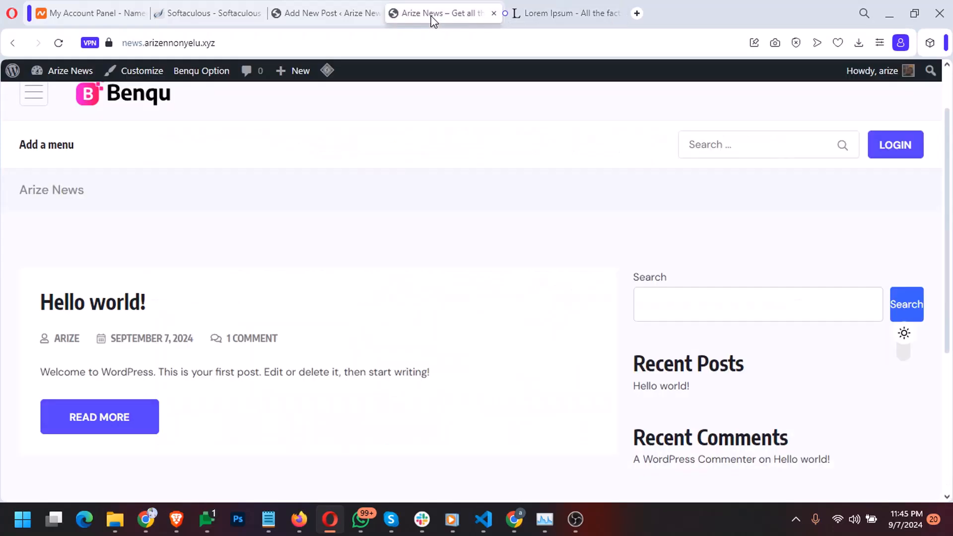
left_click(348, 14)
key("ctrl+a")
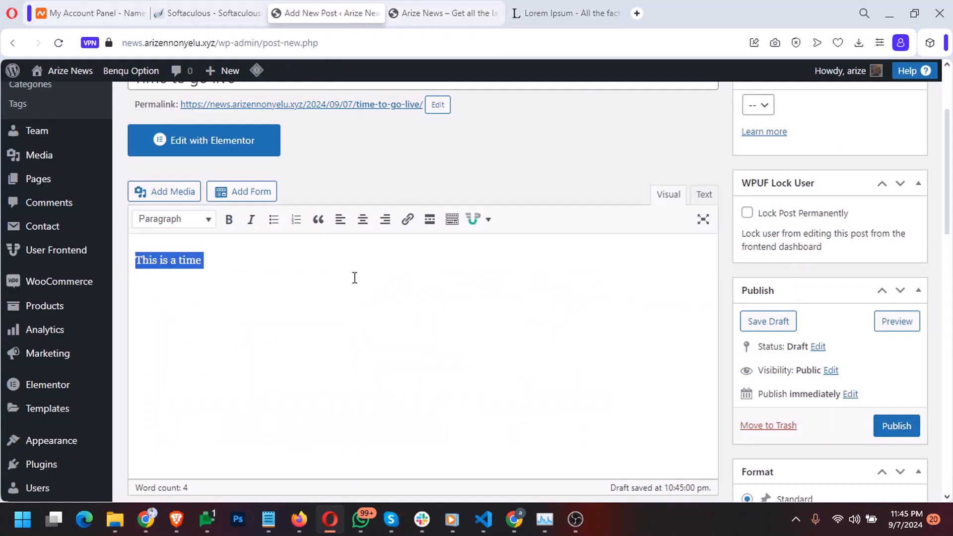
key("ctrl+v")
scroll(374, 369, "up", 10)
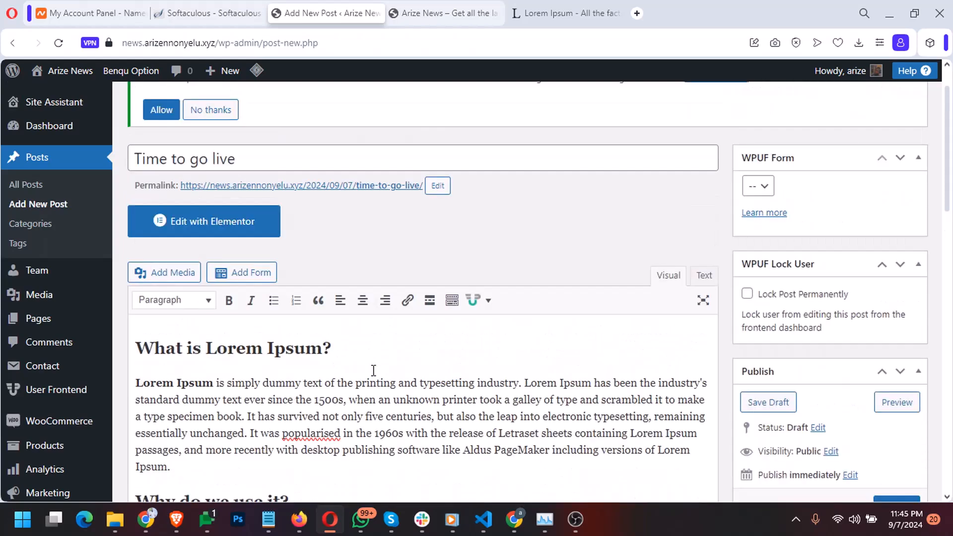
scroll(373, 371, "down", 4)
scroll(373, 371, "down", 3)
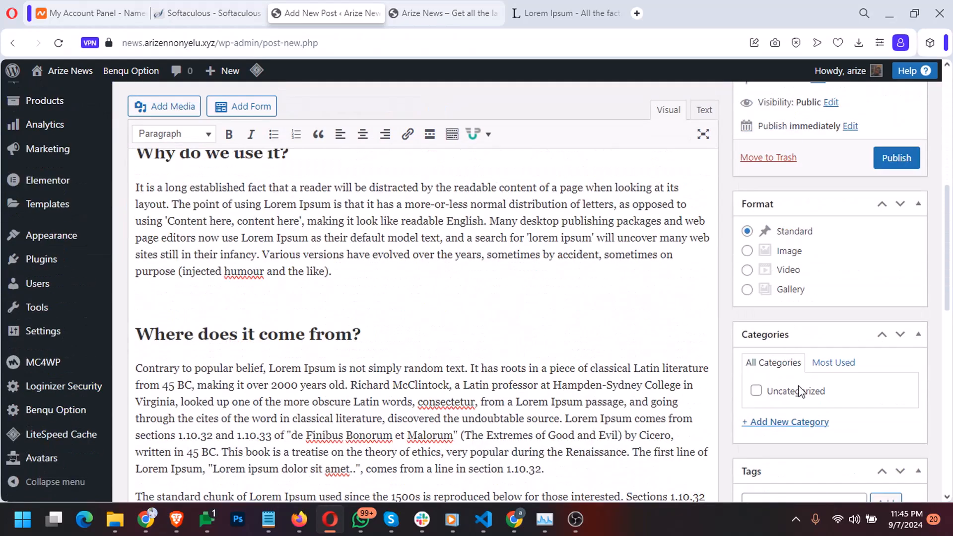
scroll(733, 441, "down", 3)
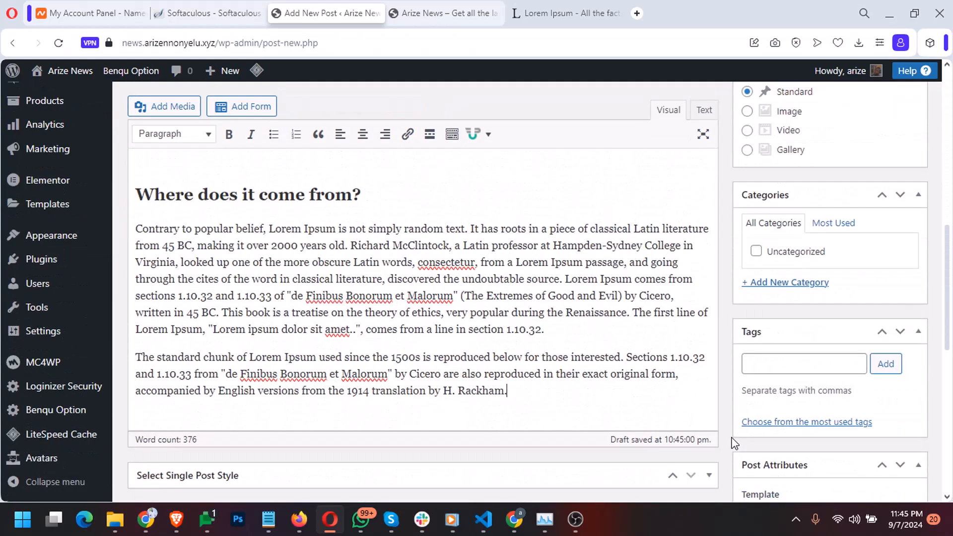
scroll(739, 412, "up", 9)
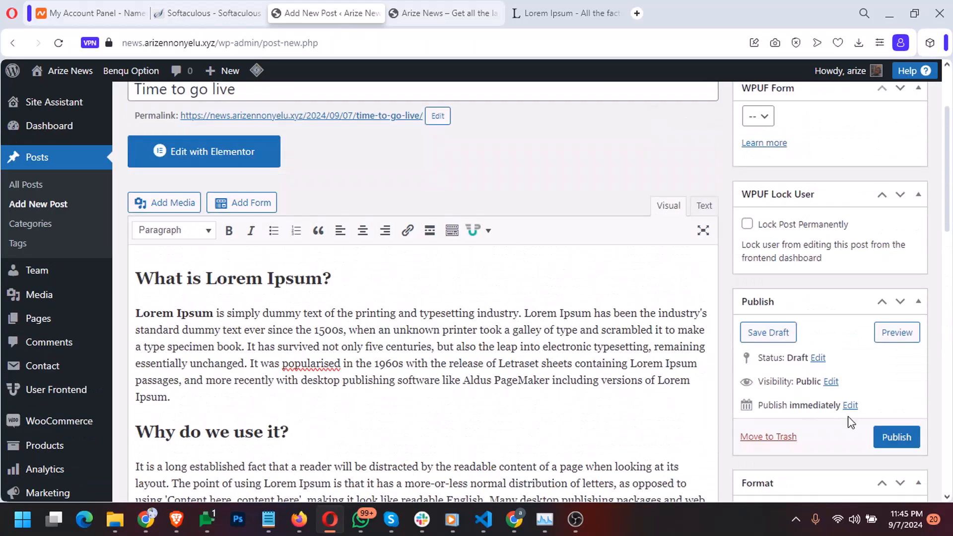
left_click(886, 439)
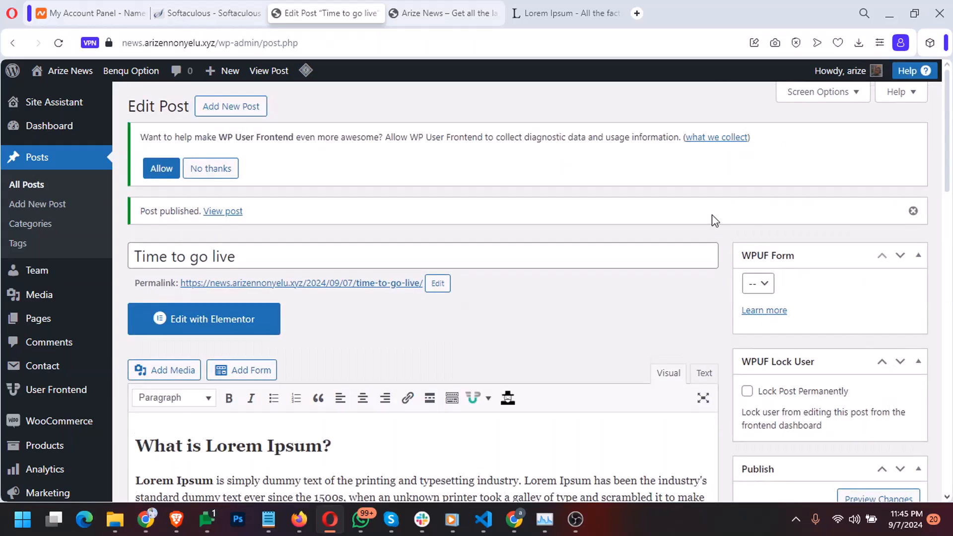
View the published 'Time to go live' post and scroll through its Lorem Ipsum article
left_click(224, 212)
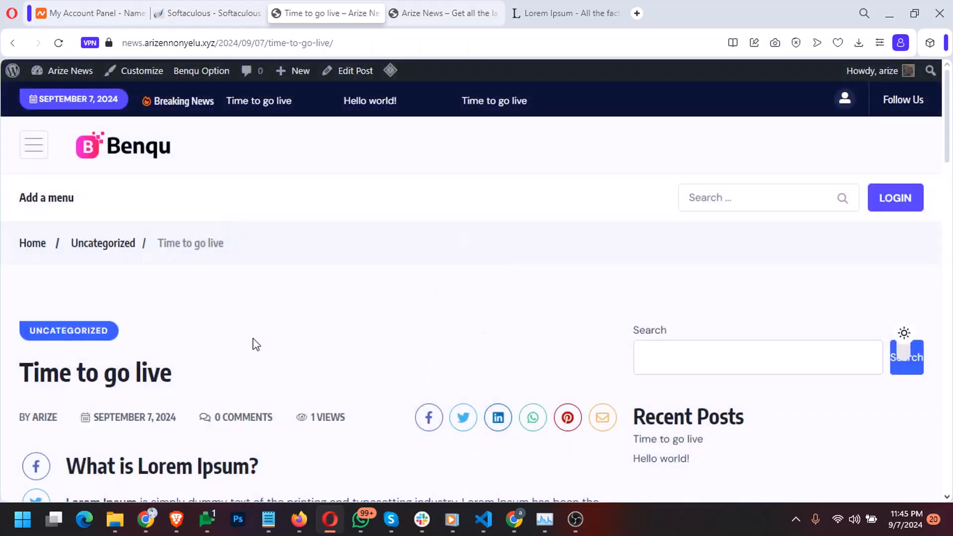
scroll(254, 344, "down", 15)
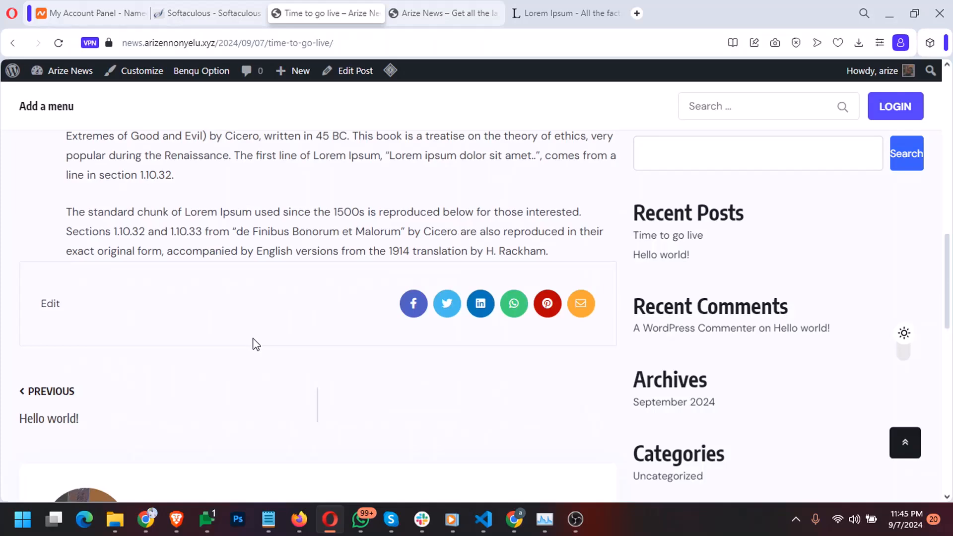
scroll(253, 340, "down", 5)
scroll(254, 339, "up", 12)
scroll(254, 339, "up", 6)
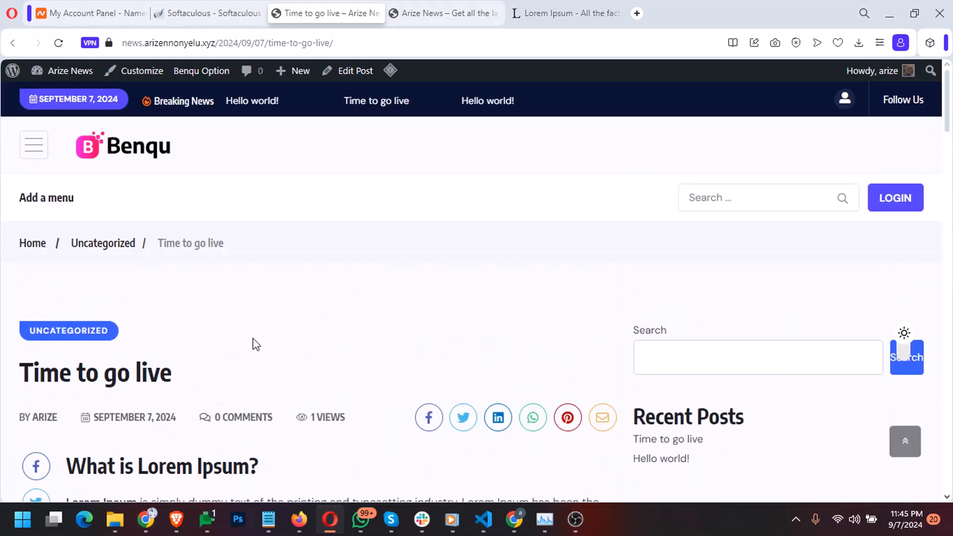
Reload the Arize News homepage to confirm 'Time to go live' is listed, then return to the post
left_click(400, 17)
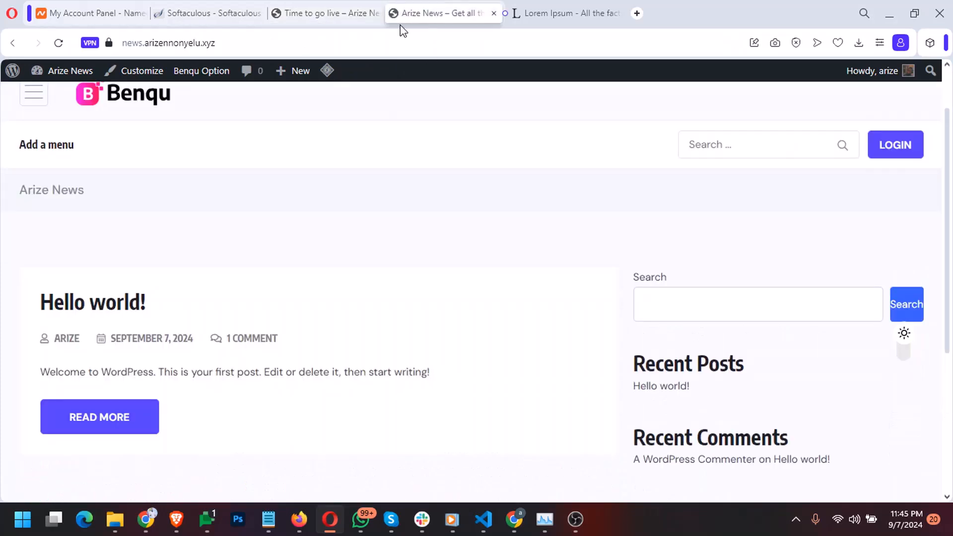
left_click(125, 104)
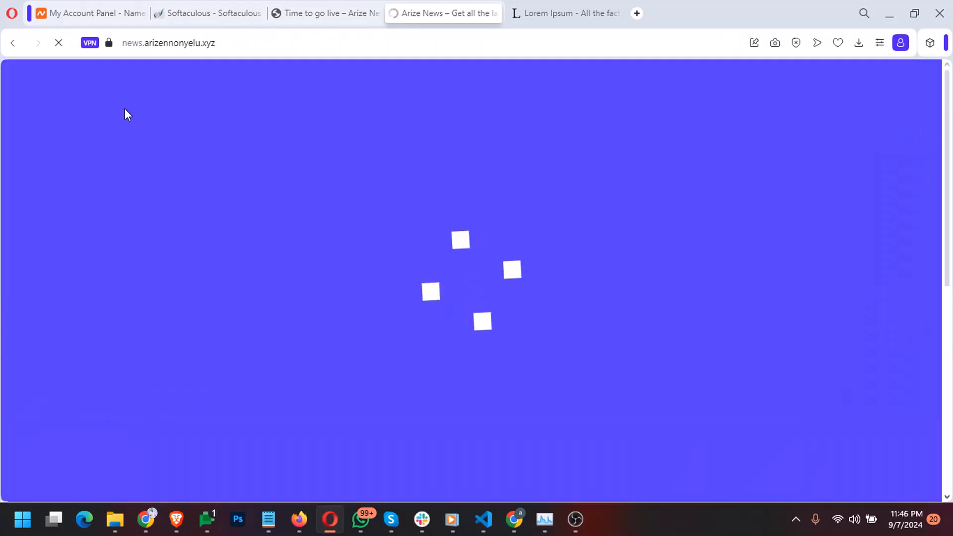
scroll(201, 316, "down", 3)
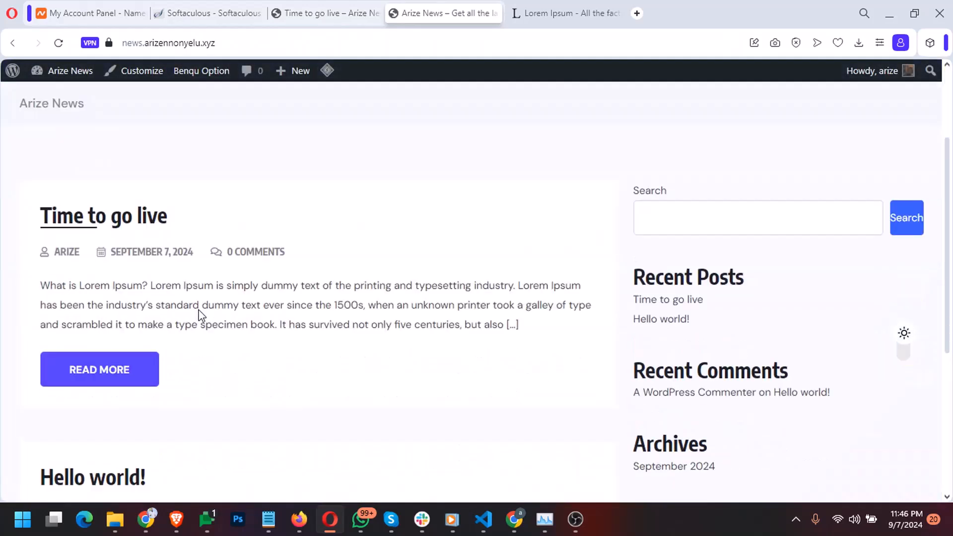
scroll(121, 323, "down", 5)
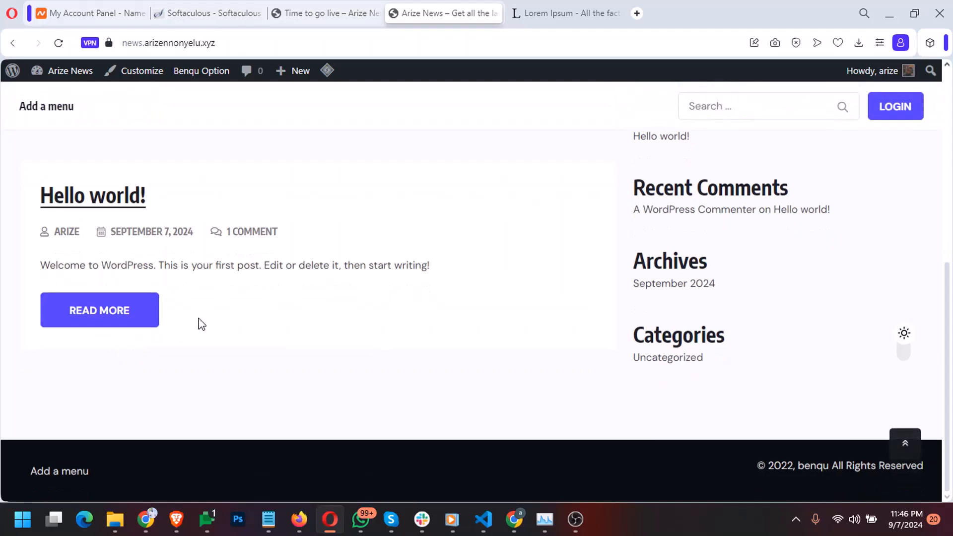
scroll(464, 330, "up", 10)
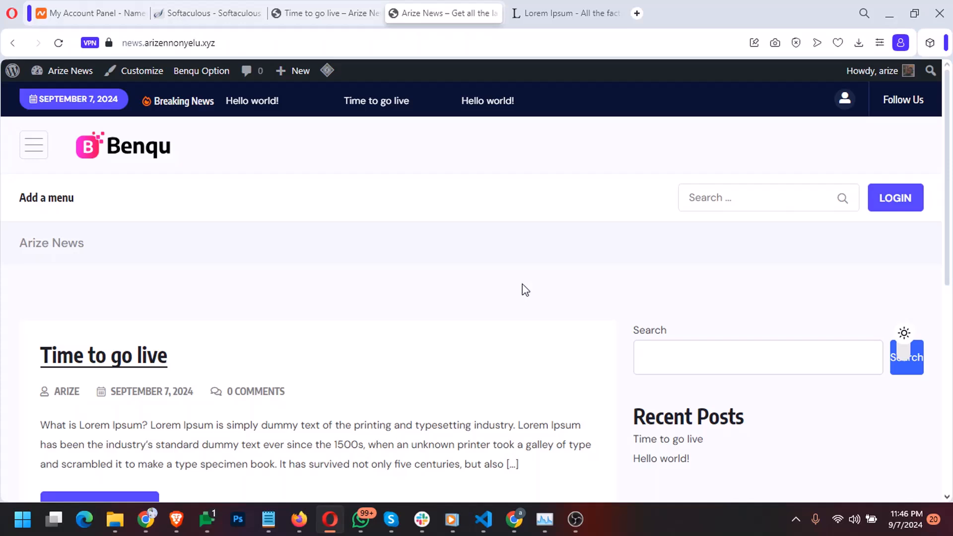
left_click(324, 13)
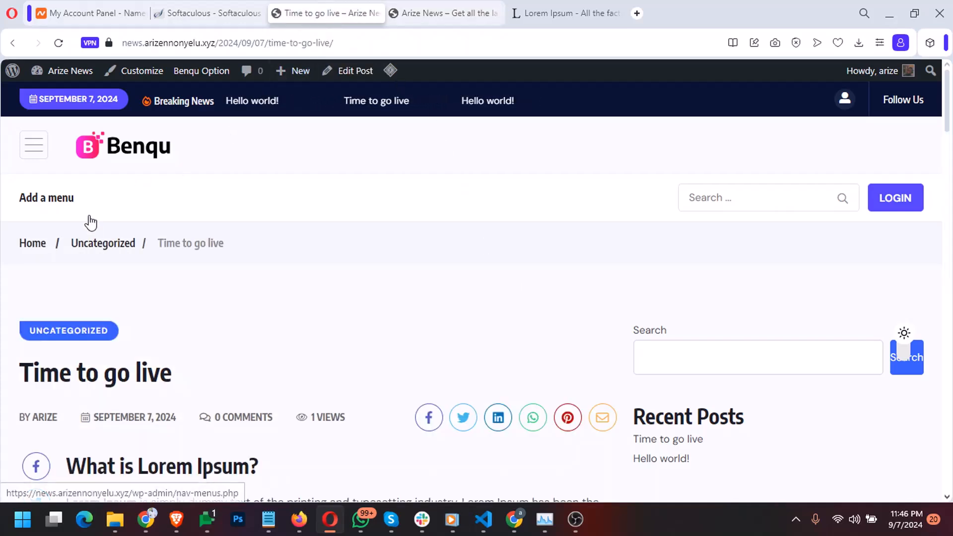
Go to the Arize News admin Dashboard and look over the WooCommerce, Users and Benqu Option menus
mouse_move(55, 72)
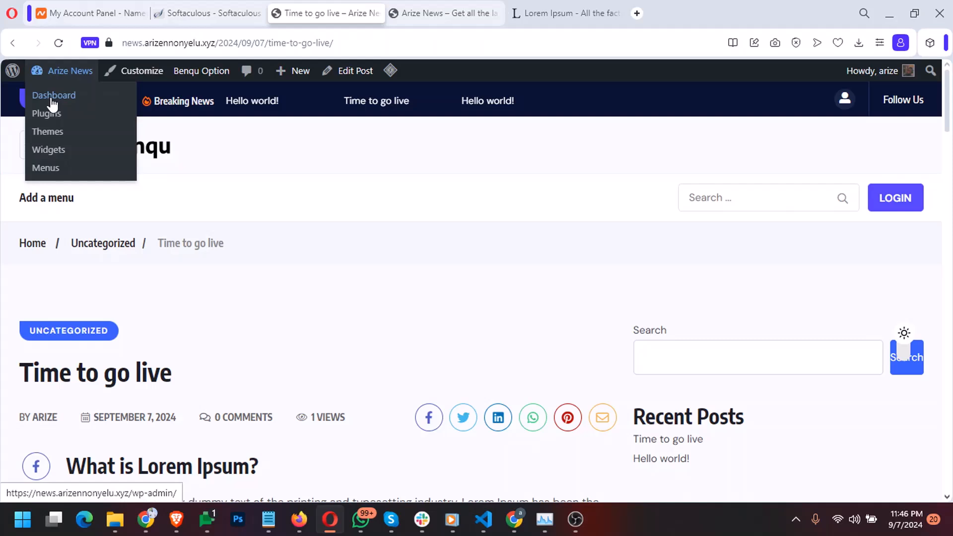
left_click(52, 99)
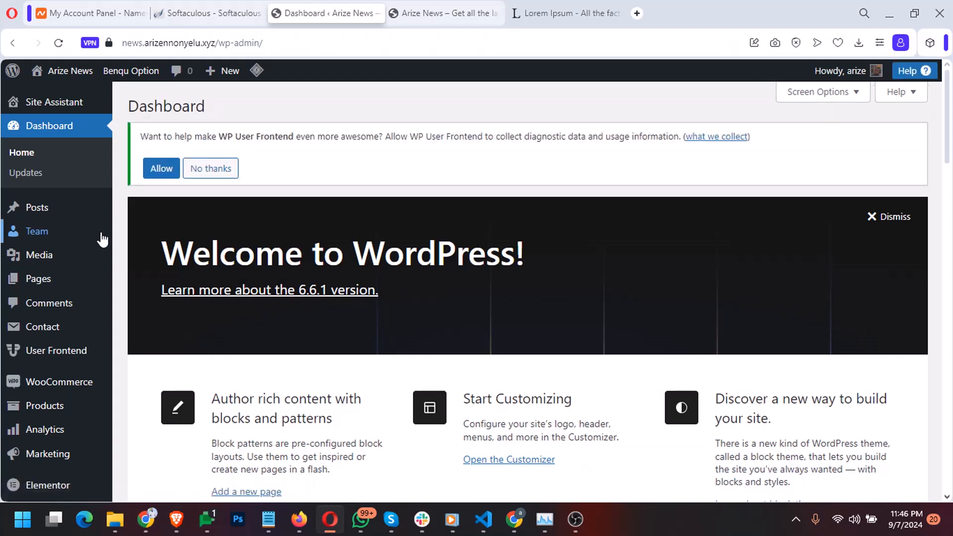
scroll(101, 240, "down", 3)
mouse_move(87, 249)
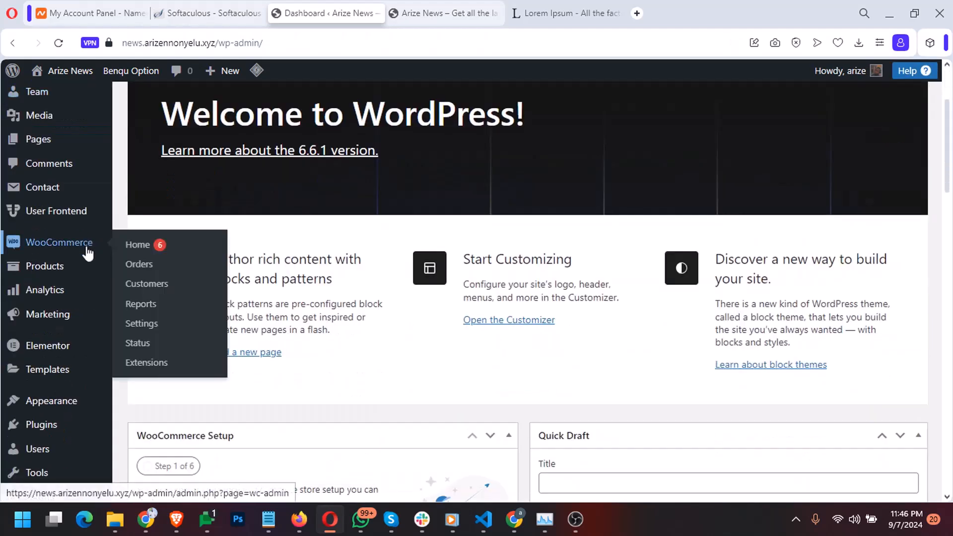
scroll(59, 397, "down", 1)
mouse_move(55, 393)
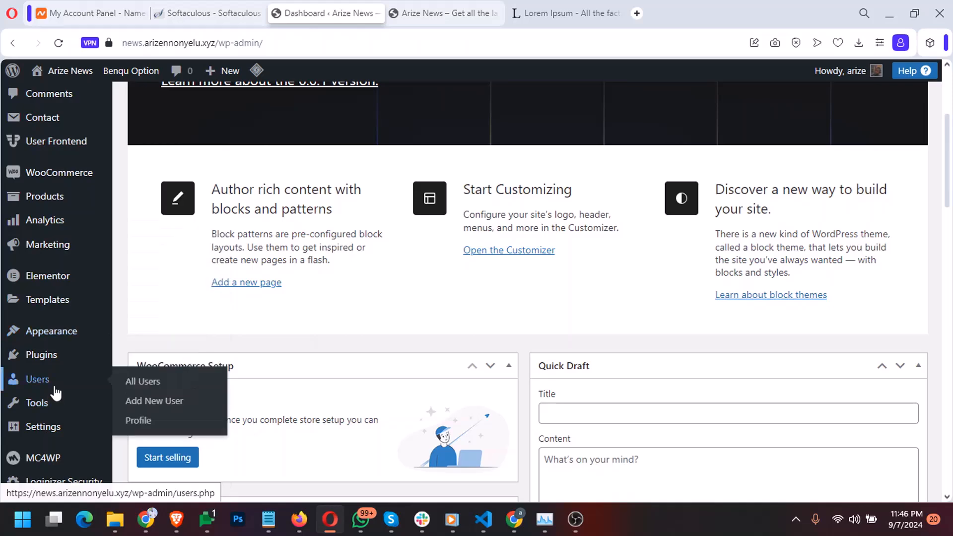
scroll(56, 394, "down", 3)
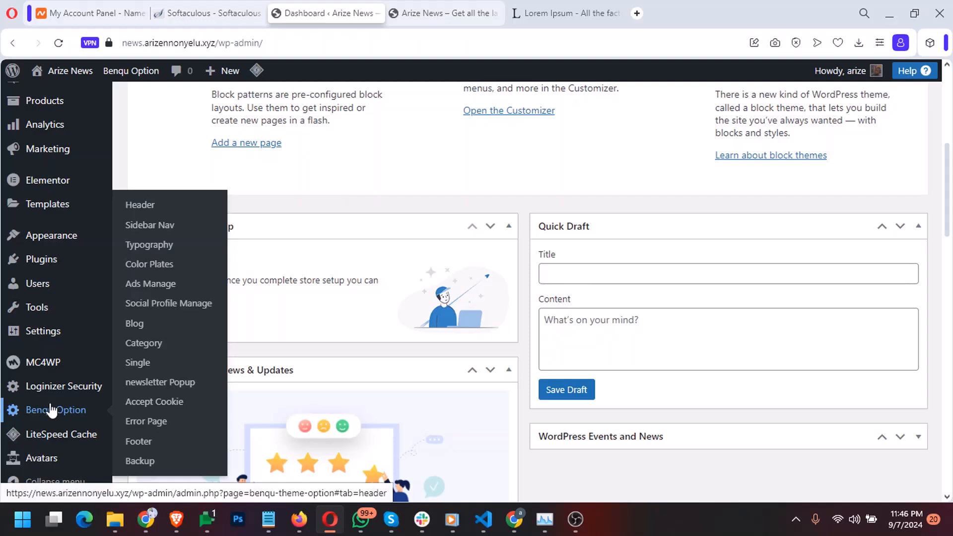
mouse_move(79, 180)
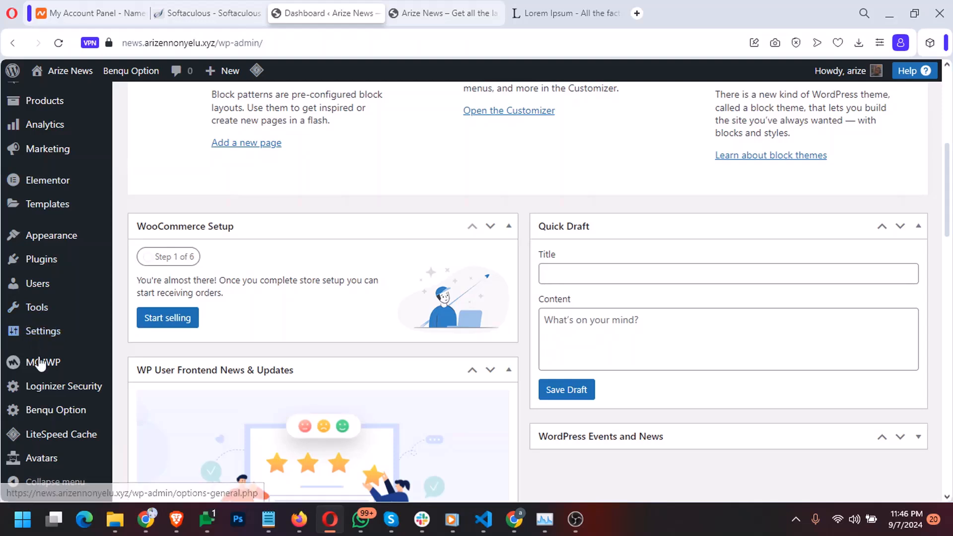
Open Benqu Option and review Header Top Infos: top bar, social icons and 'Follow Us' title
left_click(51, 411)
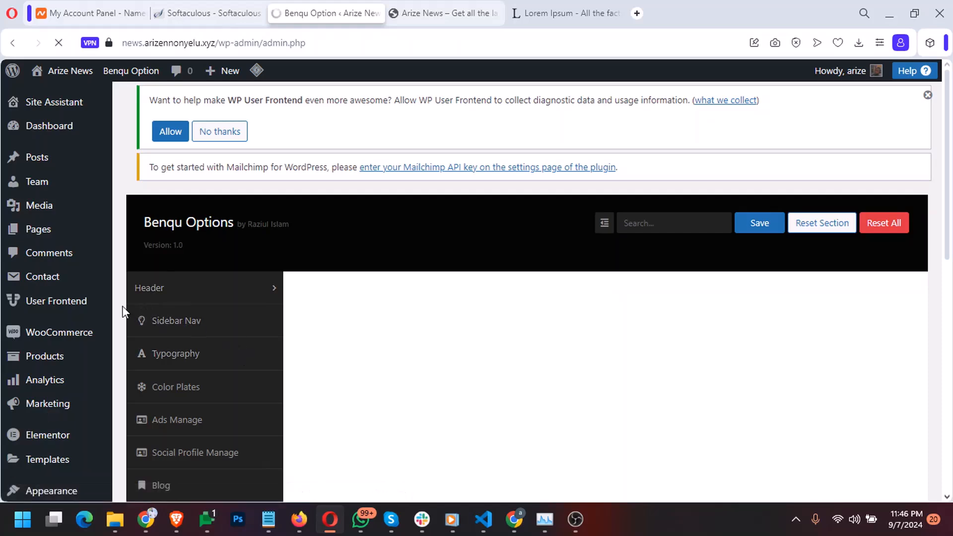
scroll(123, 312, "down", 3)
scroll(123, 312, "down", 5)
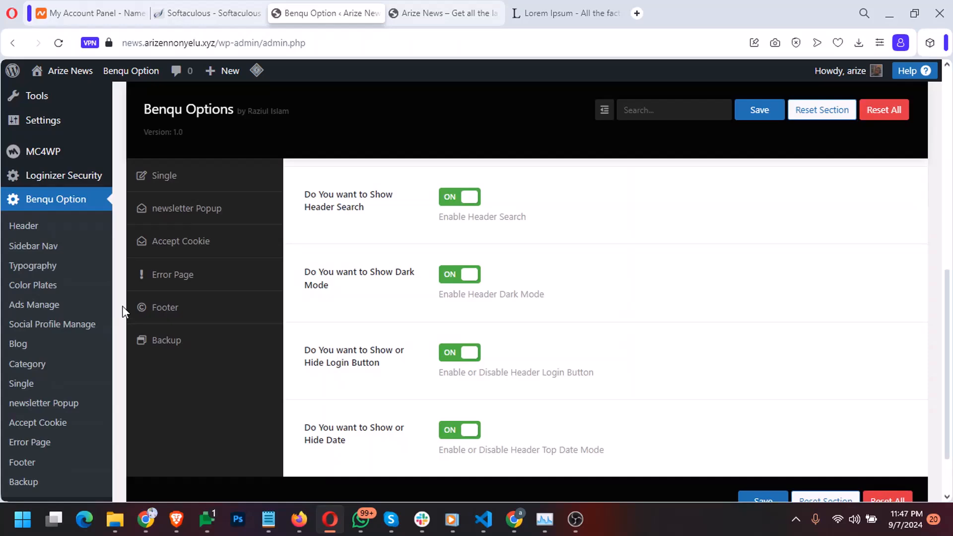
scroll(123, 311, "up", 8)
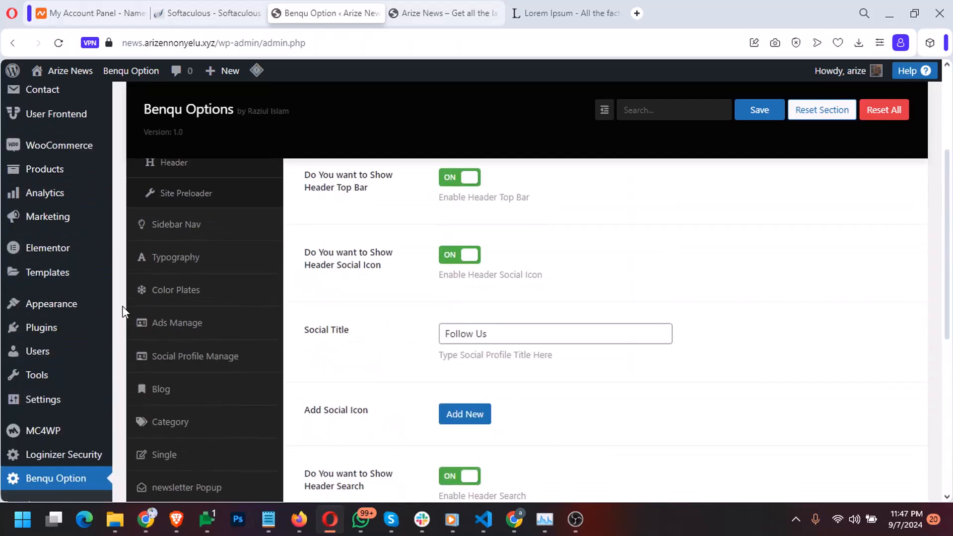
scroll(347, 377, "down", 2)
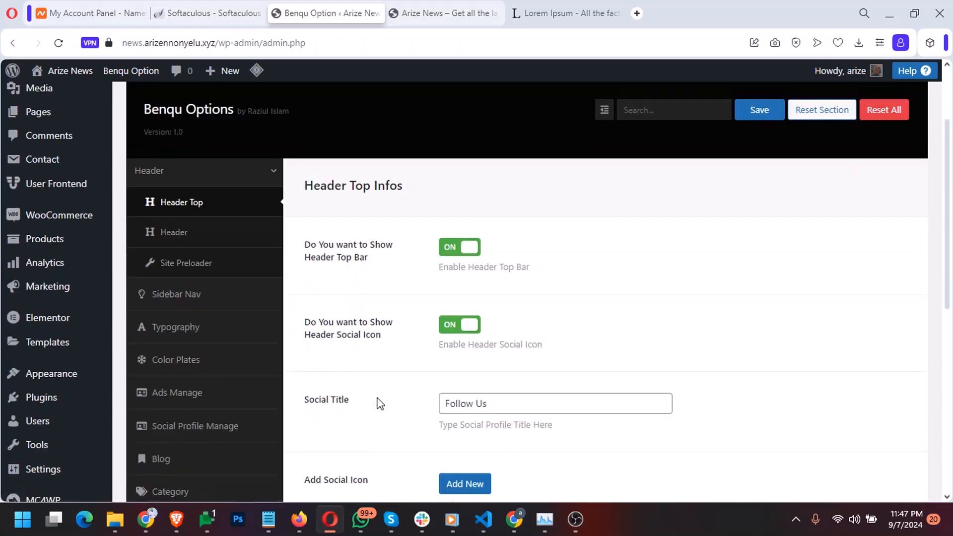
scroll(379, 400, "down", 4)
scroll(378, 403, "down", 4)
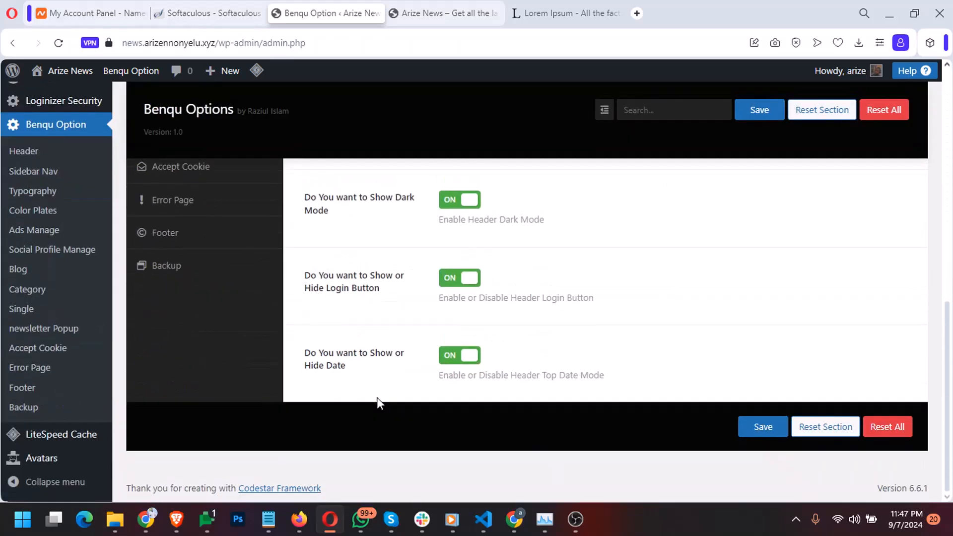
scroll(379, 403, "up", 7)
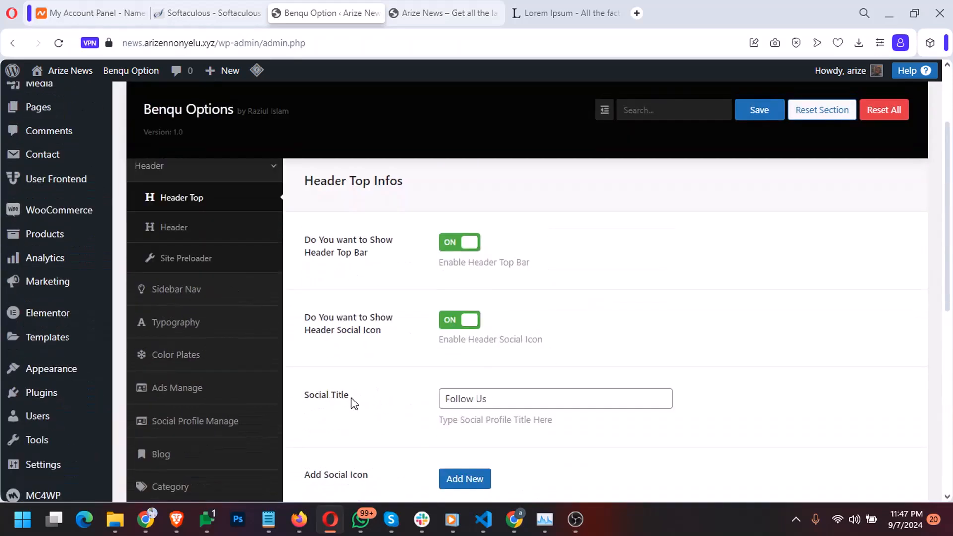
mouse_move(60, 376)
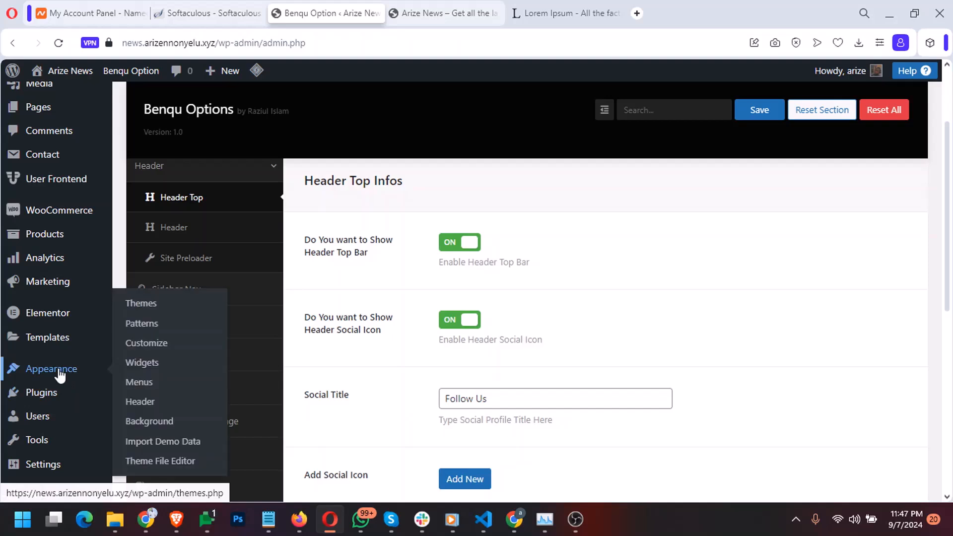
left_click(180, 450)
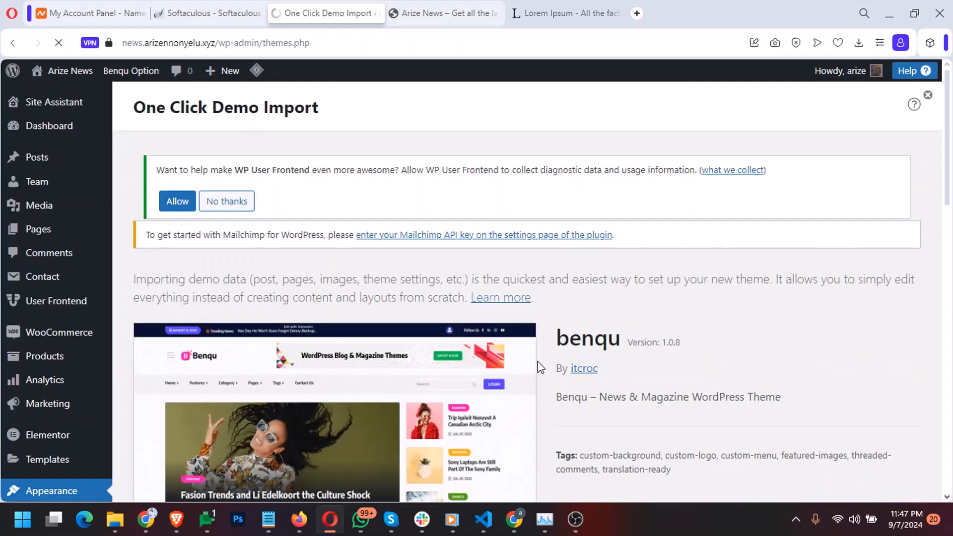
scroll(545, 359, "down", 3)
scroll(545, 359, "down", 6)
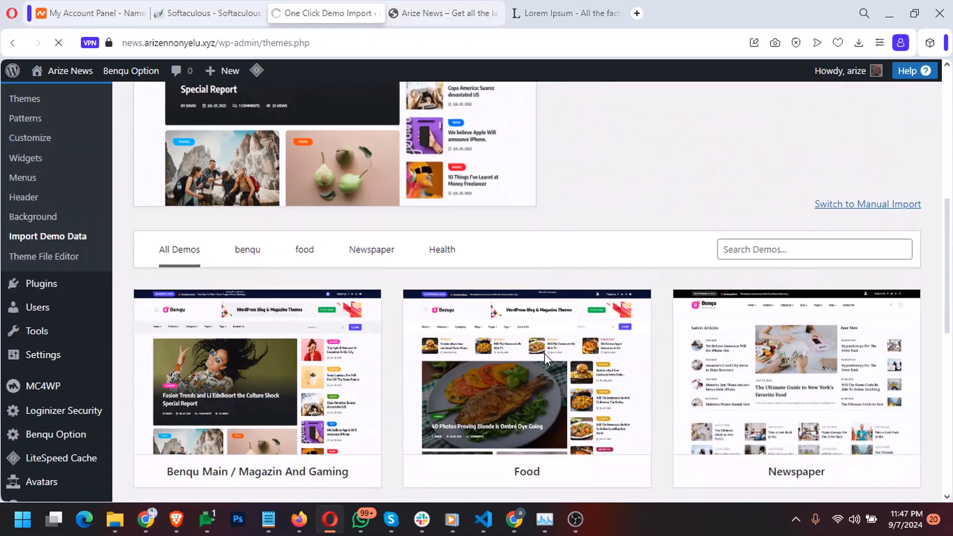
scroll(546, 359, "down", 3)
scroll(544, 353, "down", 1)
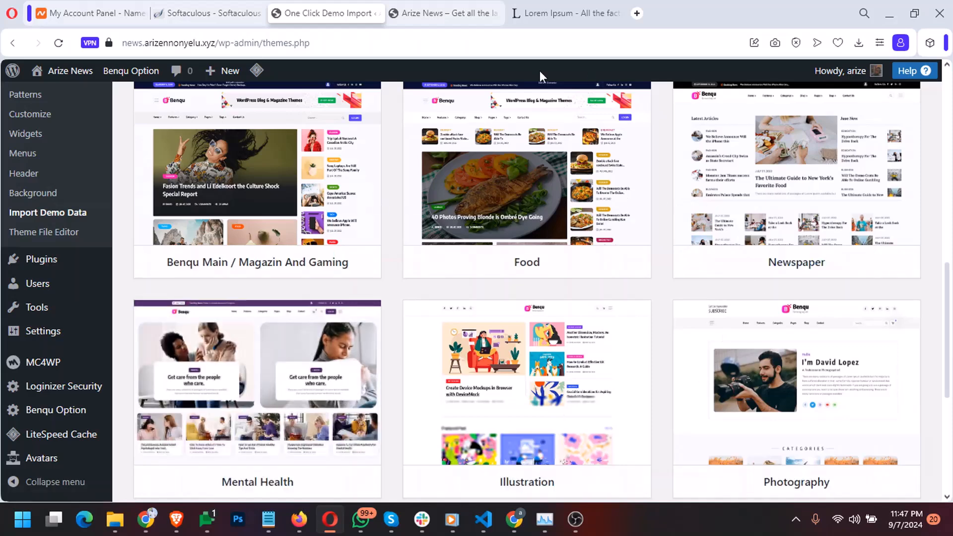
scroll(670, 324, "down", 5)
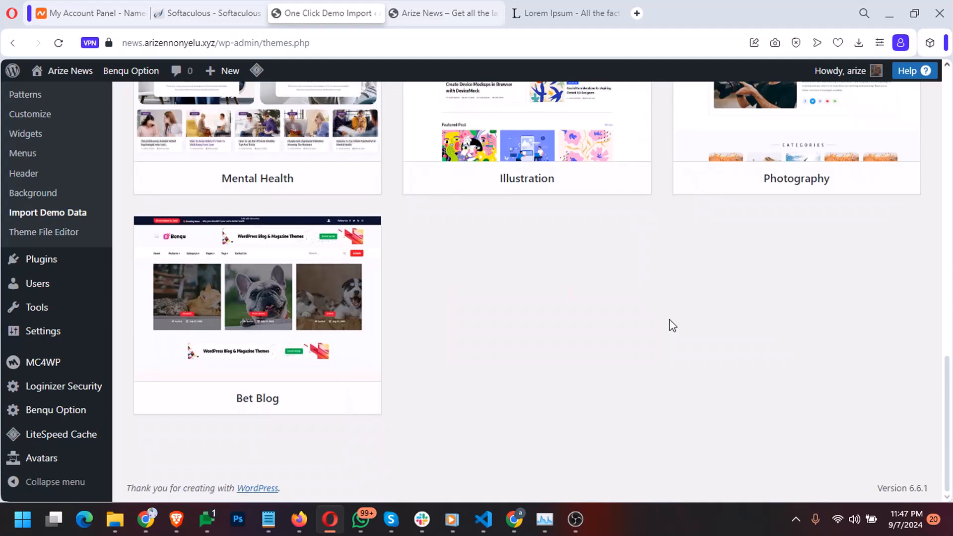
scroll(672, 325, "up", 6)
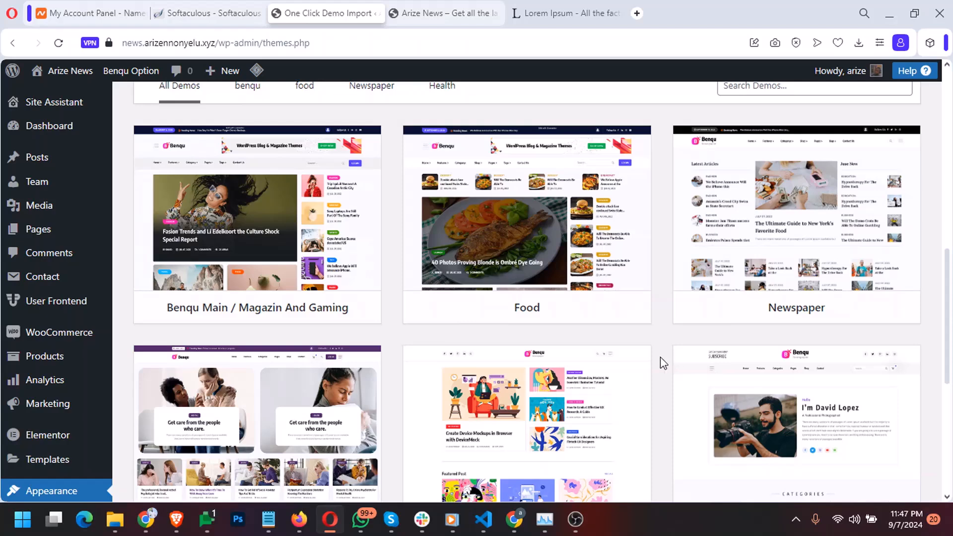
scroll(660, 361, "down", 3)
scroll(660, 362, "down", 3)
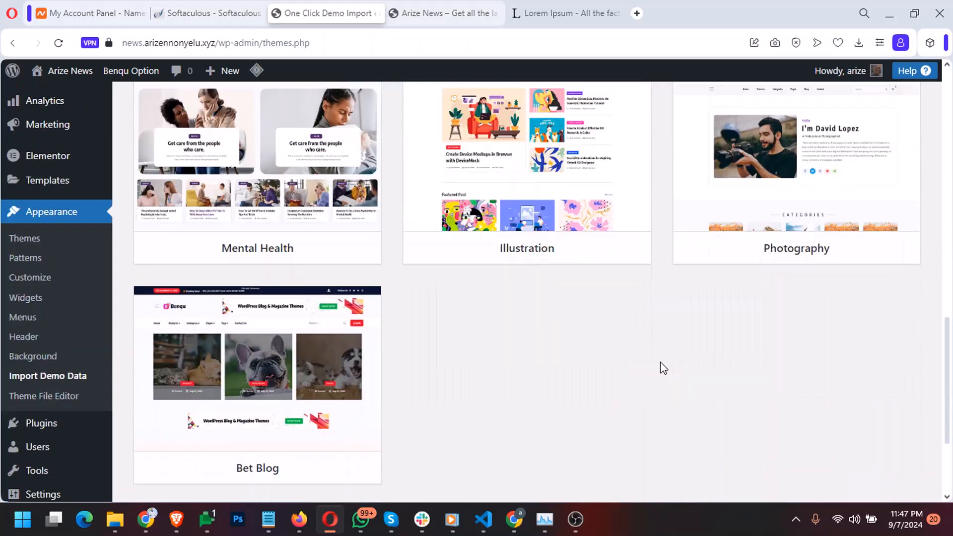
scroll(663, 368, "up", 3)
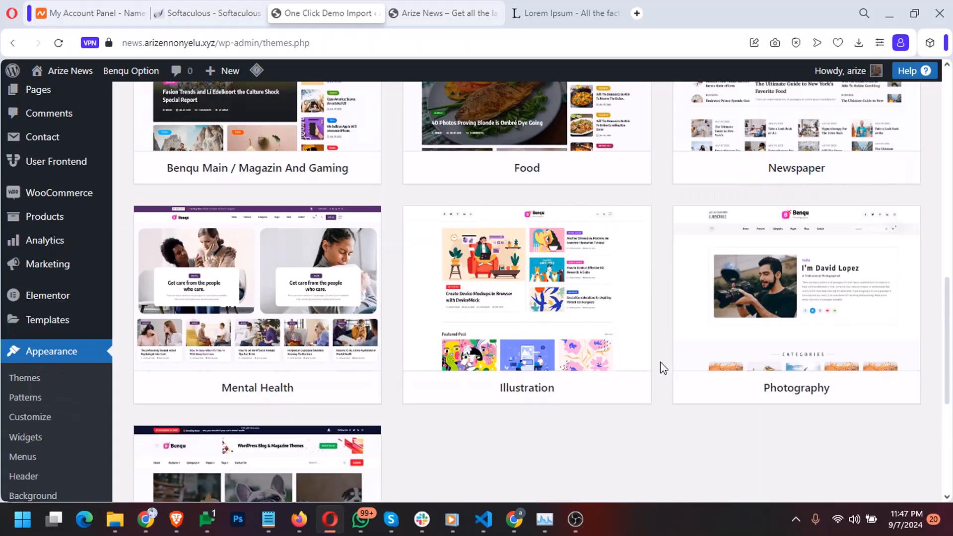
scroll(664, 368, "up", 2)
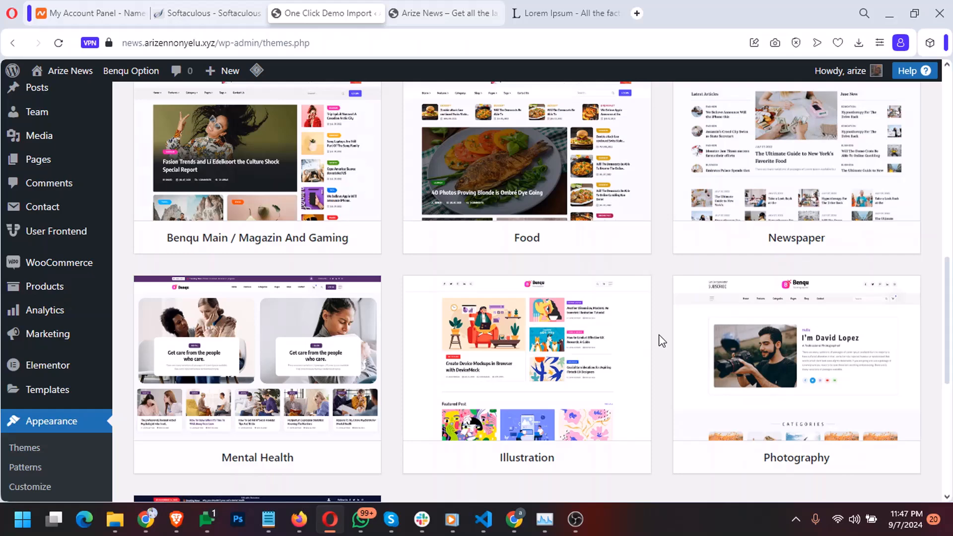
scroll(662, 340, "up", 2)
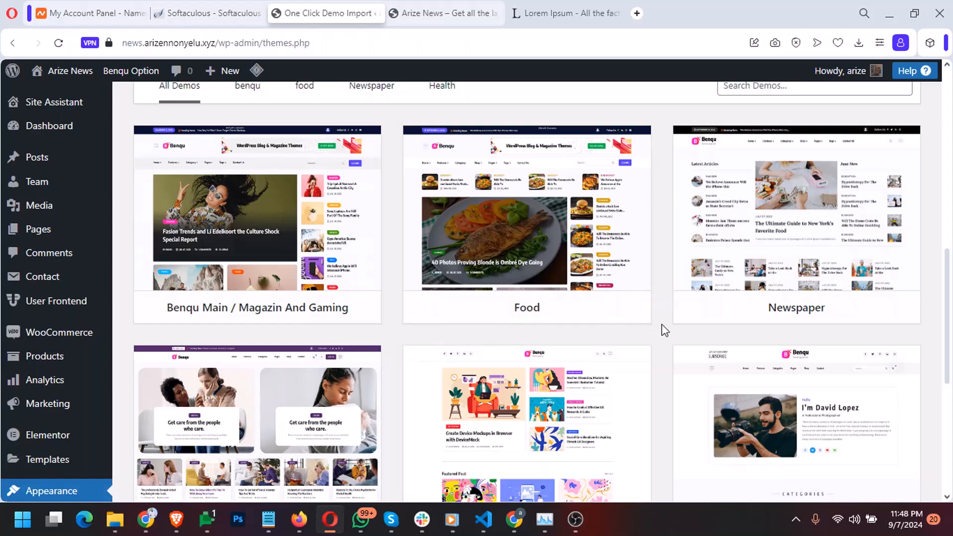
scroll(668, 322, "down", 4)
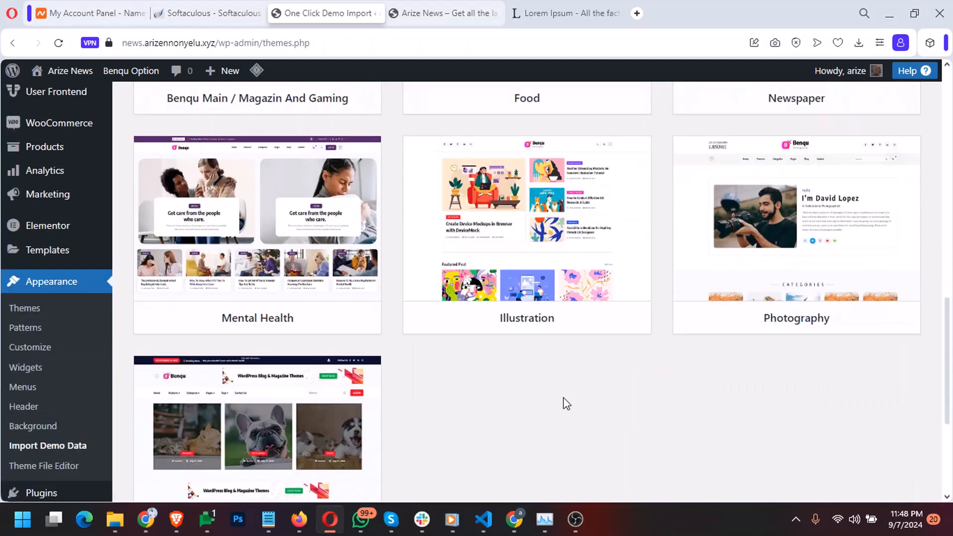
scroll(435, 406, "down", 2)
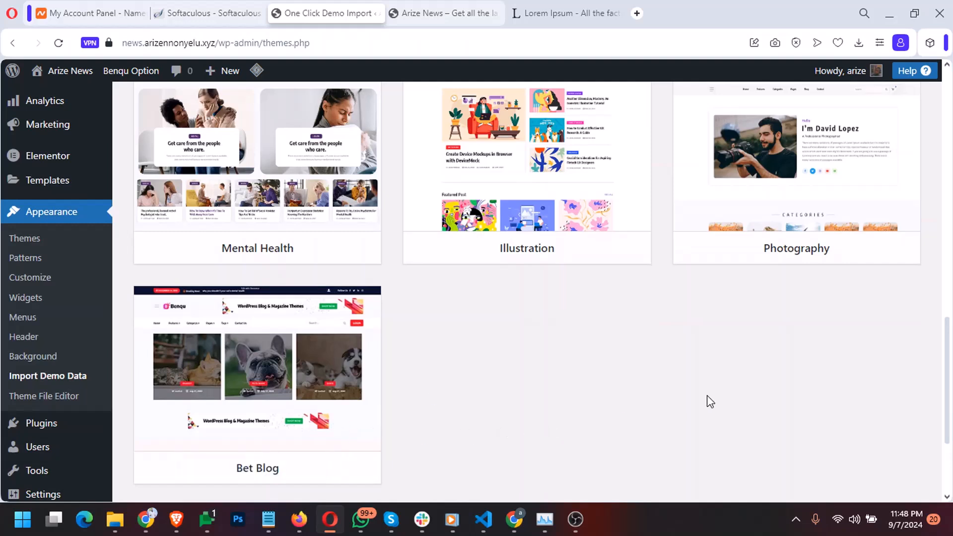
scroll(663, 358, "up", 1)
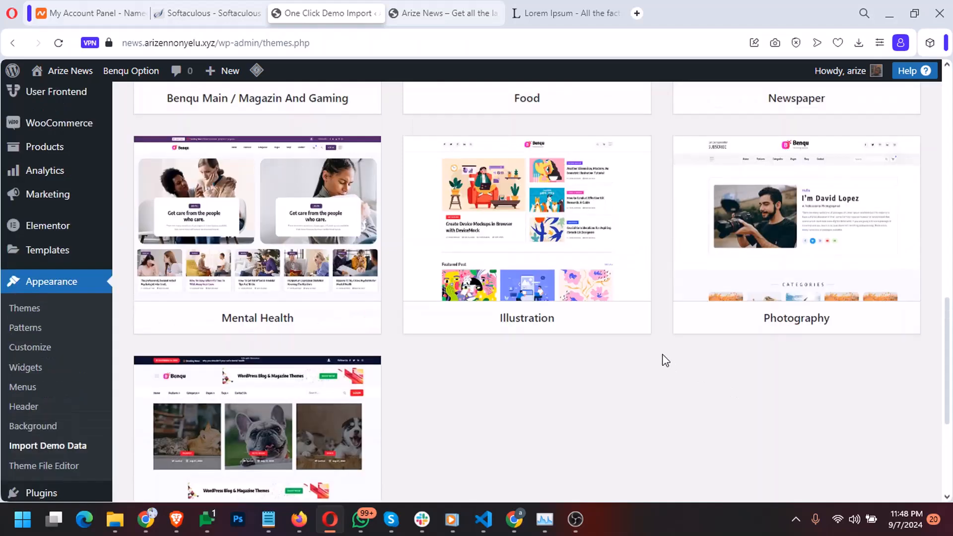
scroll(665, 360, "up", 1)
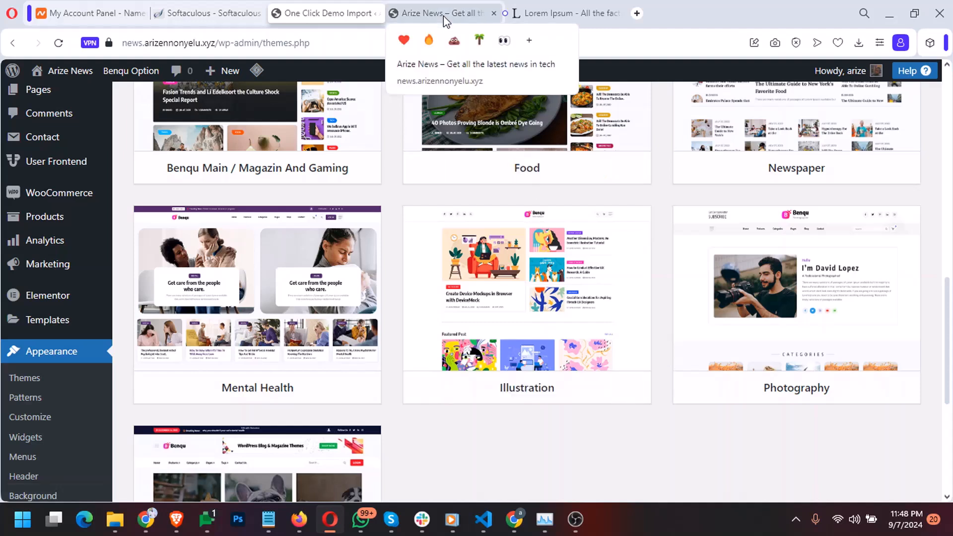
mouse_move(678, 240)
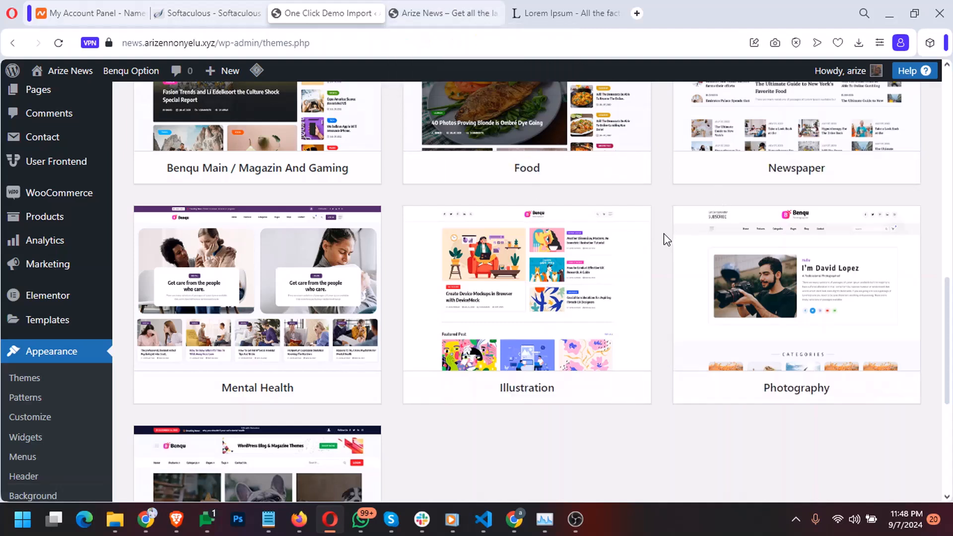
scroll(665, 239, "up", 2)
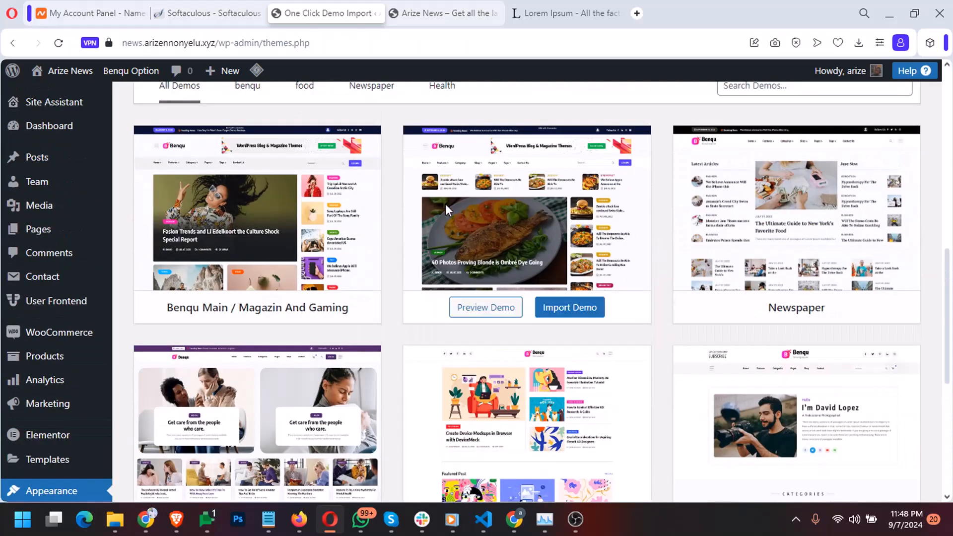
mouse_move(346, 213)
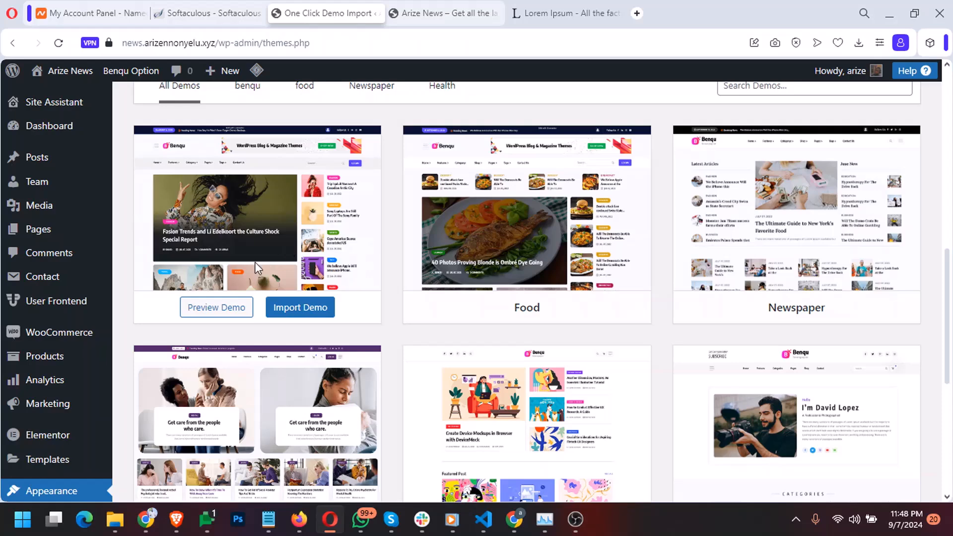
left_click(214, 308)
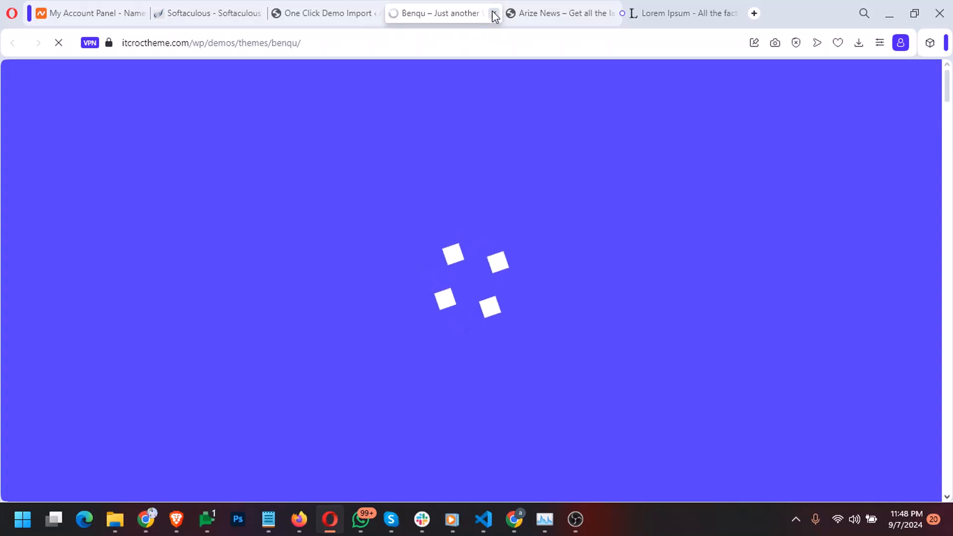
left_click(495, 14)
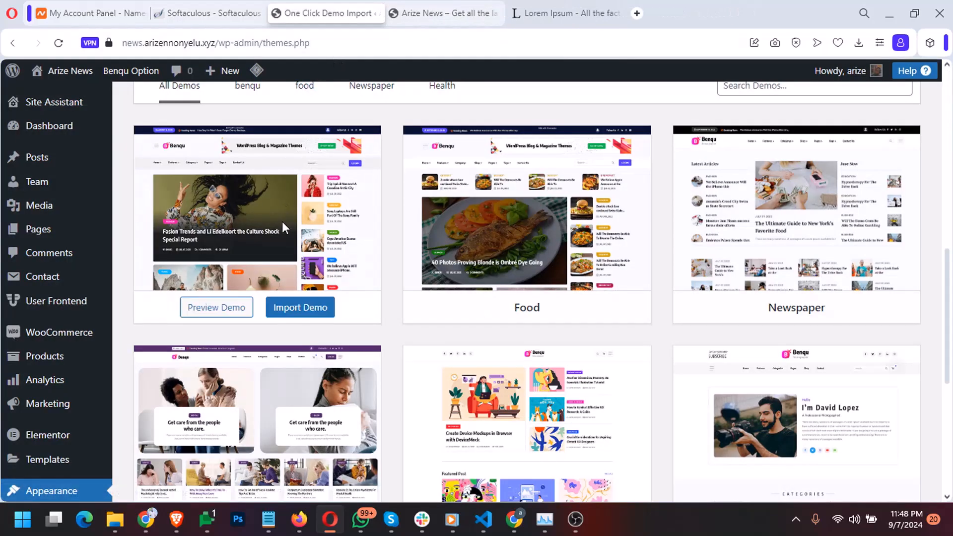
Start the Benqu Main / Magazin And Gaming import, enabling WPForms, All in One SEO and MonsterInsights
left_click(291, 311)
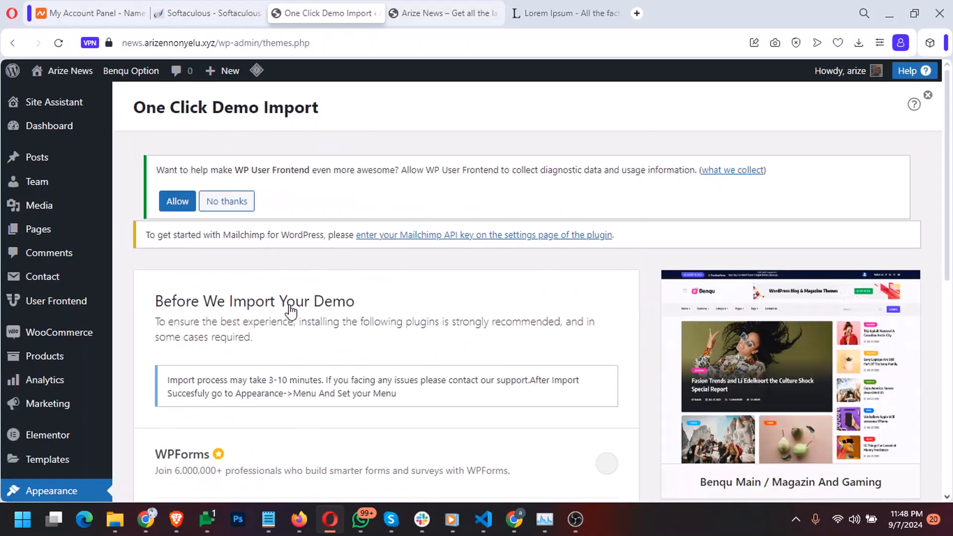
scroll(236, 323, "down", 3)
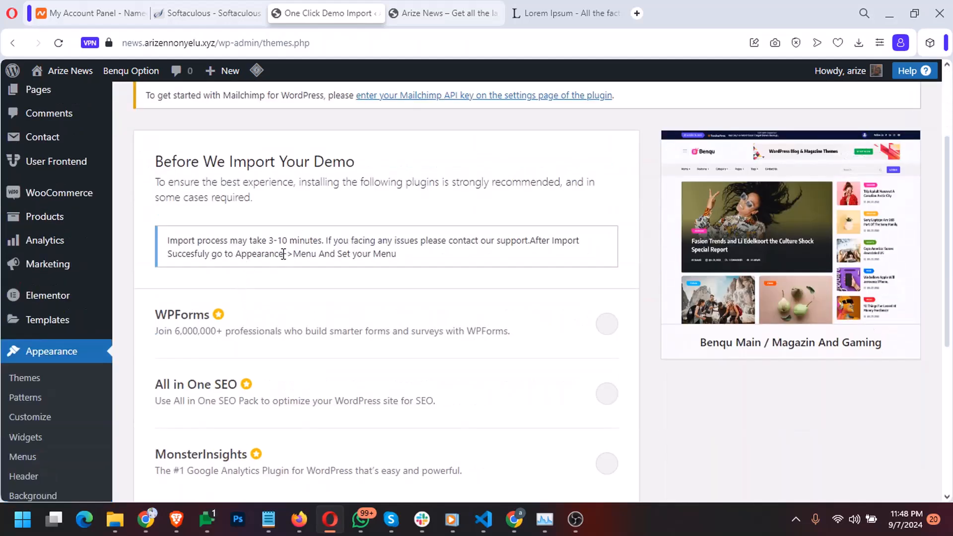
scroll(285, 257, "down", 1)
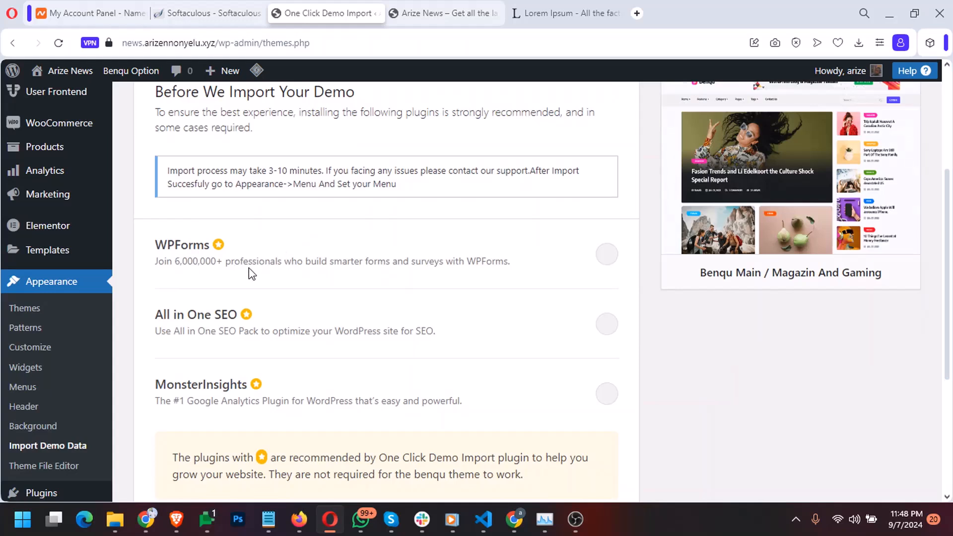
left_click(606, 254)
left_click(608, 324)
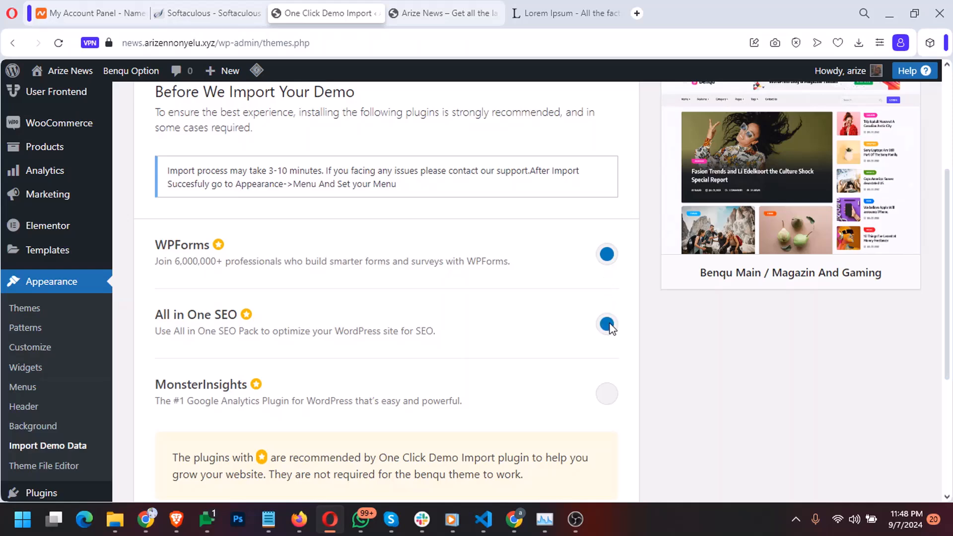
left_click(607, 396)
scroll(675, 385, "down", 3)
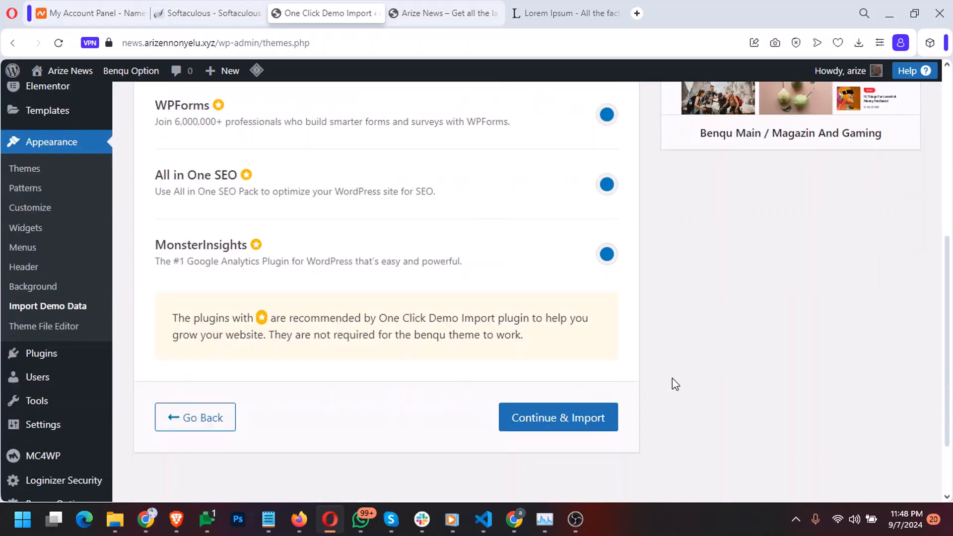
scroll(640, 348, "up", 5)
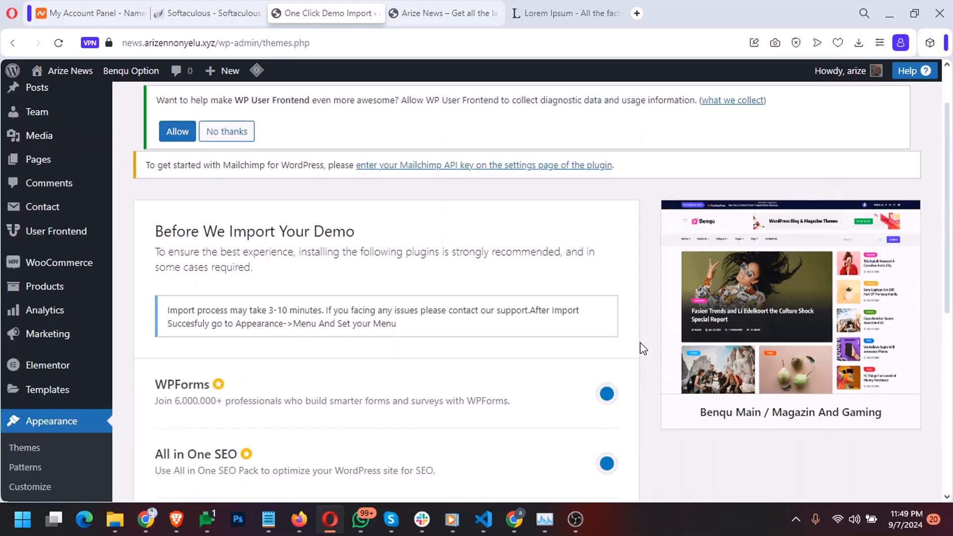
scroll(643, 346, "down", 5)
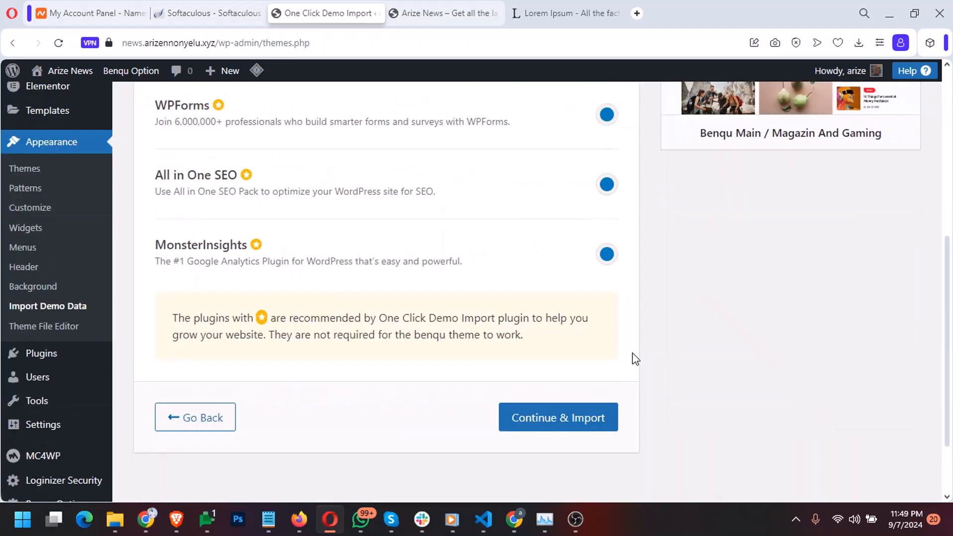
Run Continue & Import to completion, then open the live site and Theme Settings customizer
left_click(590, 421)
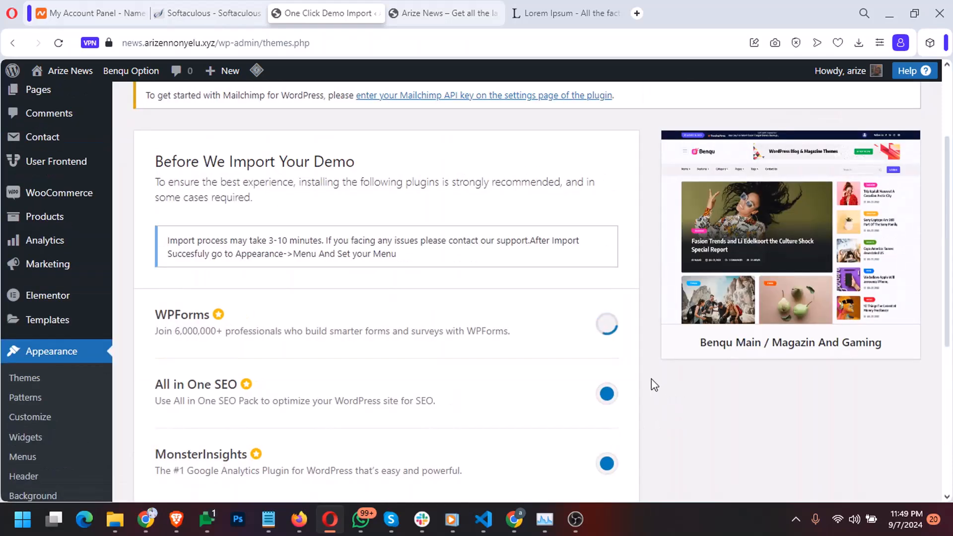
scroll(648, 359, "down", 3)
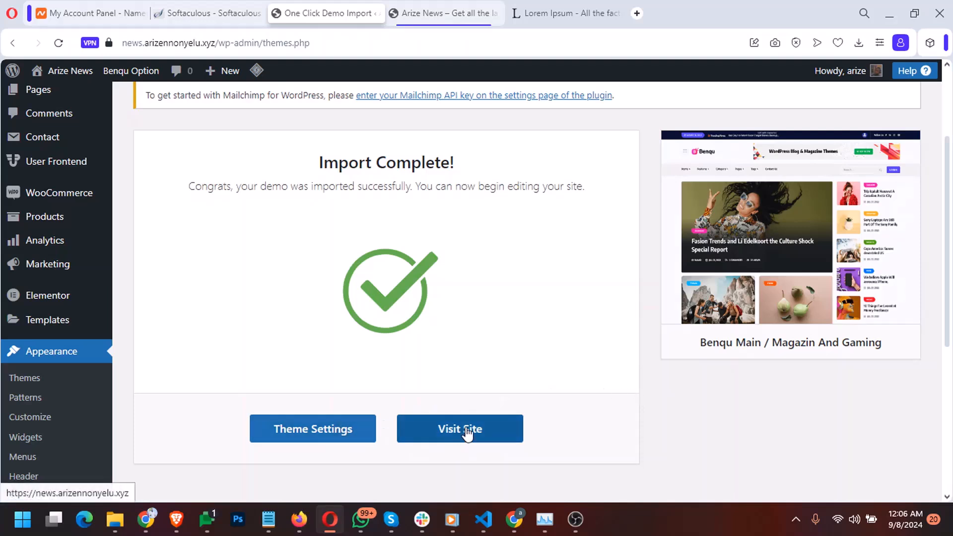
left_click(467, 431)
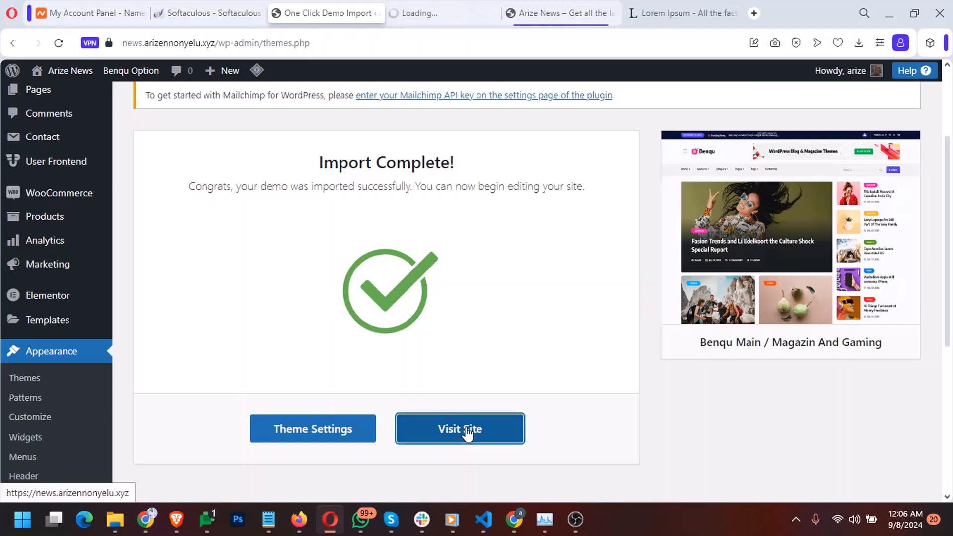
left_click(353, 428)
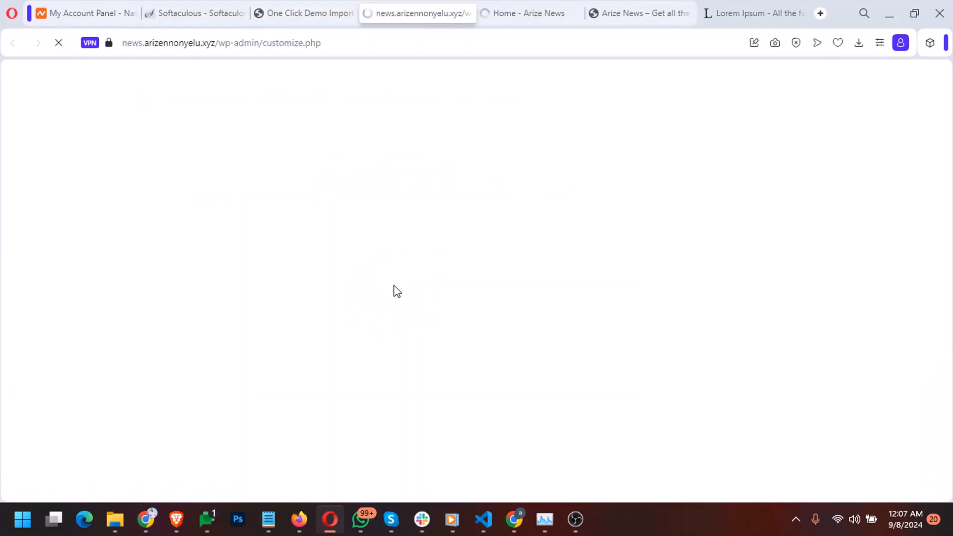
left_click(536, 16)
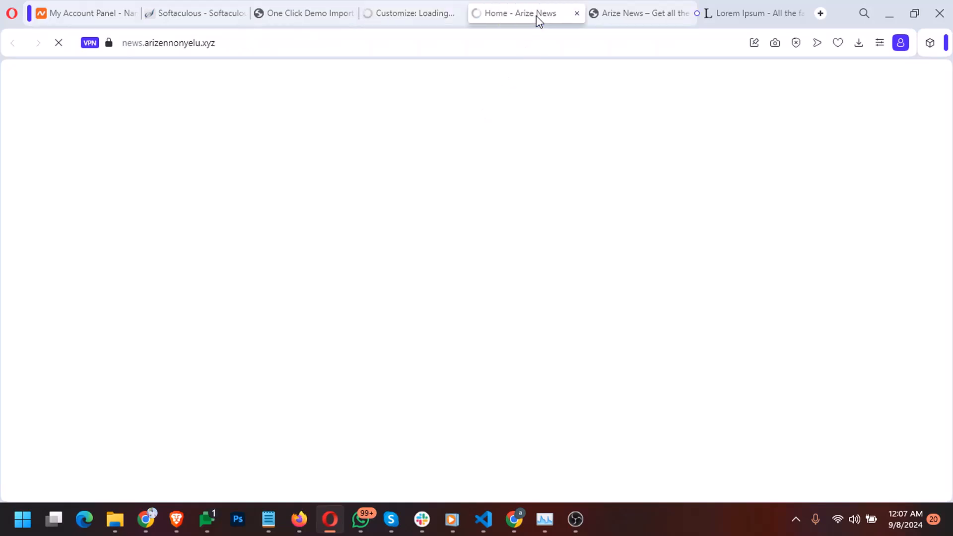
Enter an e-mail address in the Stay Tuned popup, subscribe, then close the popup
left_click(685, 13)
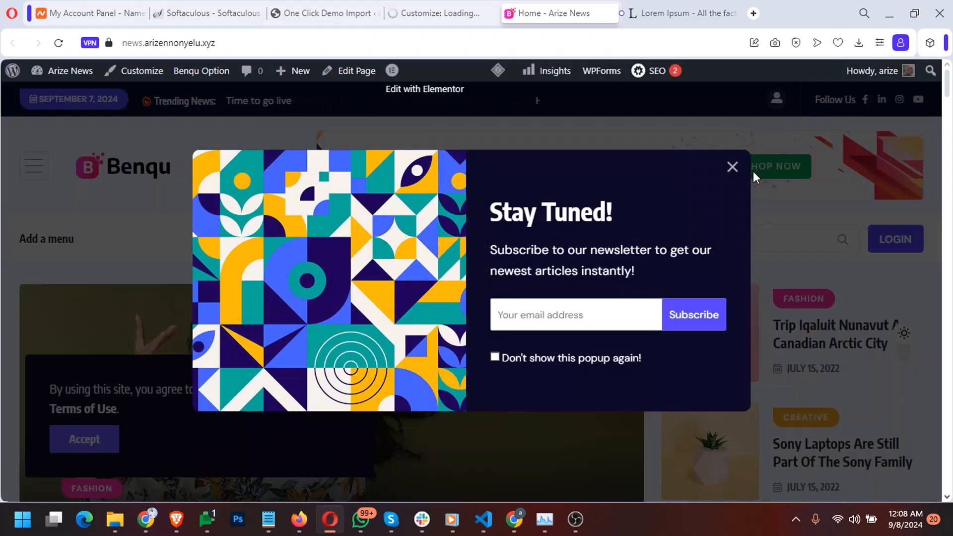
left_click(523, 310)
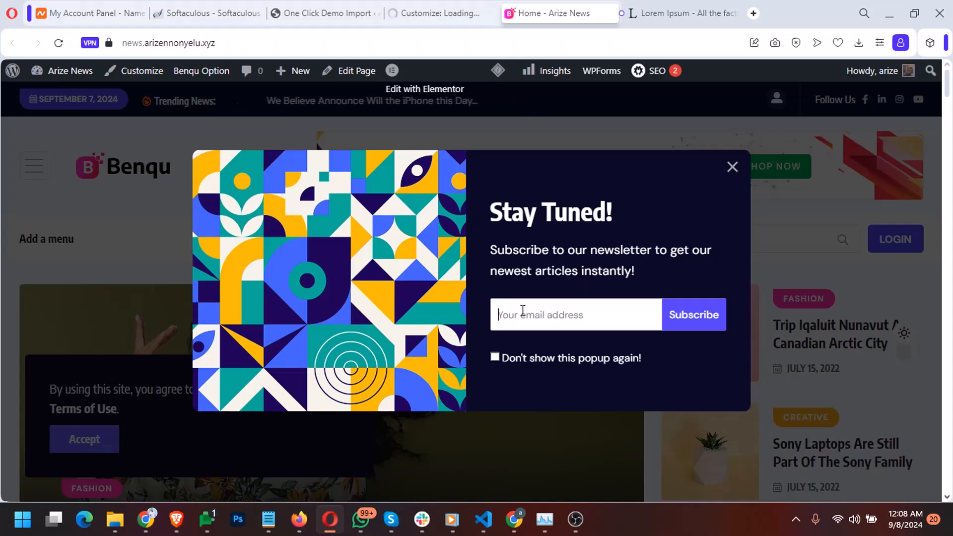
type("arize")
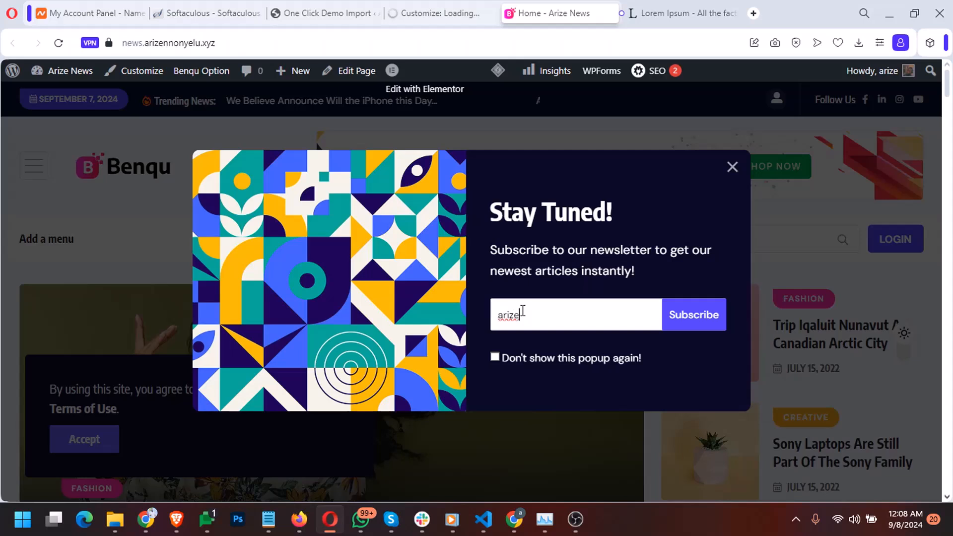
double_click(522, 310)
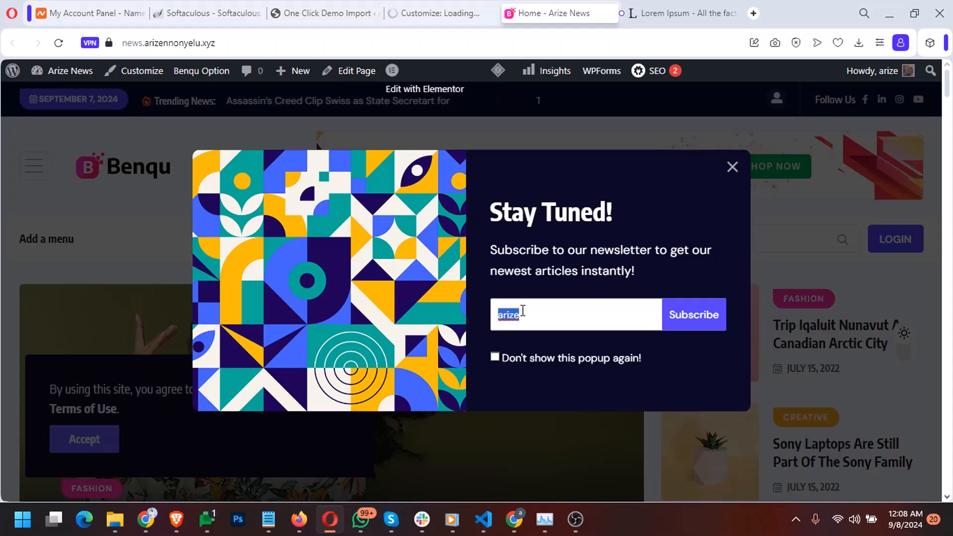
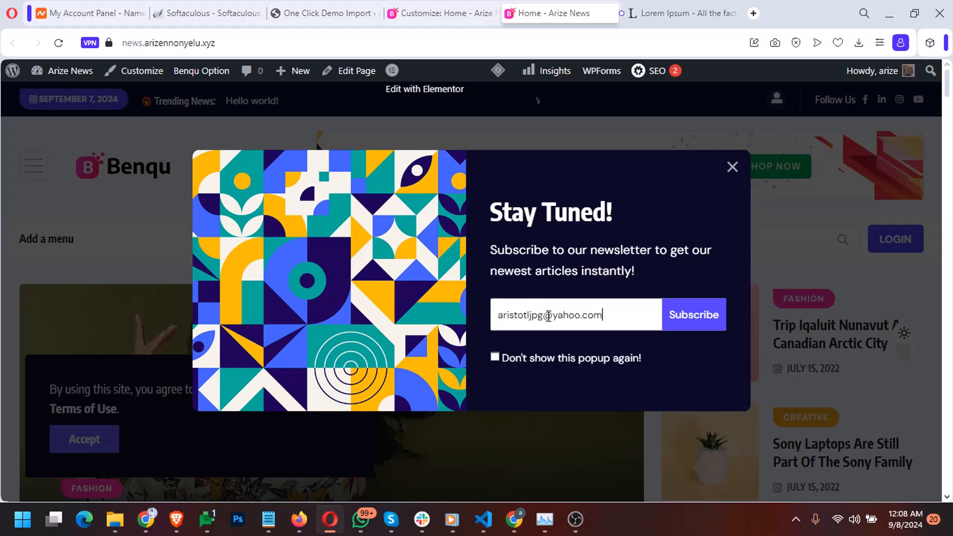
left_click(681, 313)
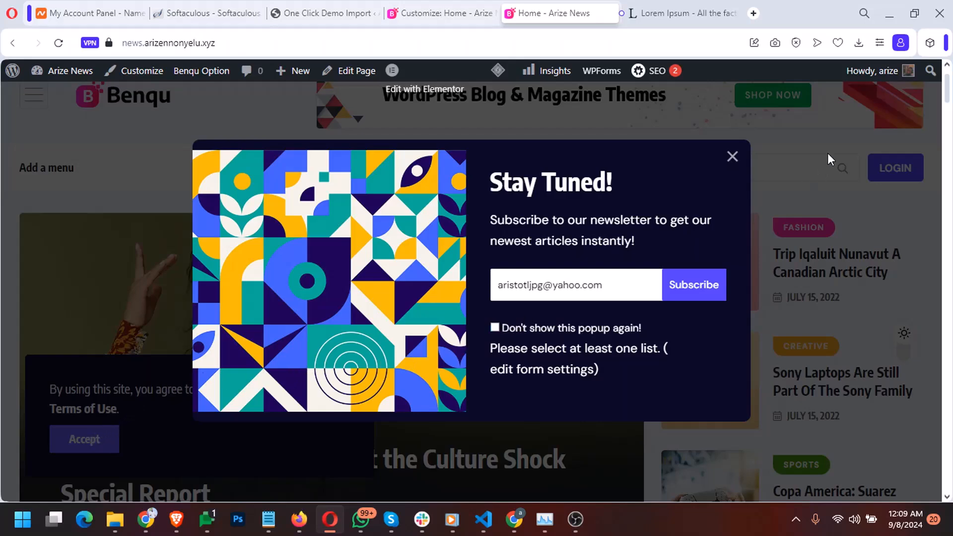
left_click(732, 157)
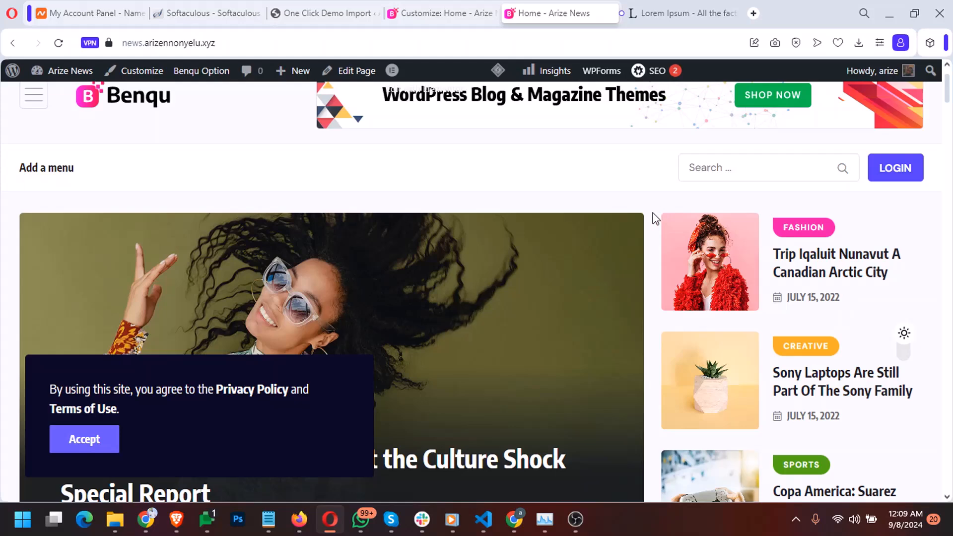
Accept the cookie terms and select the site address in the address bar
left_click(103, 449)
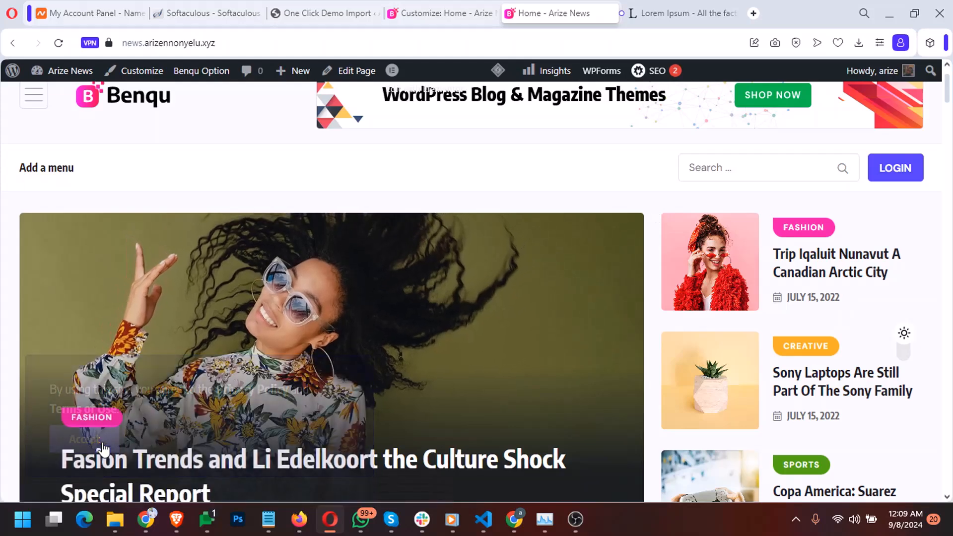
scroll(644, 347, "up", 2)
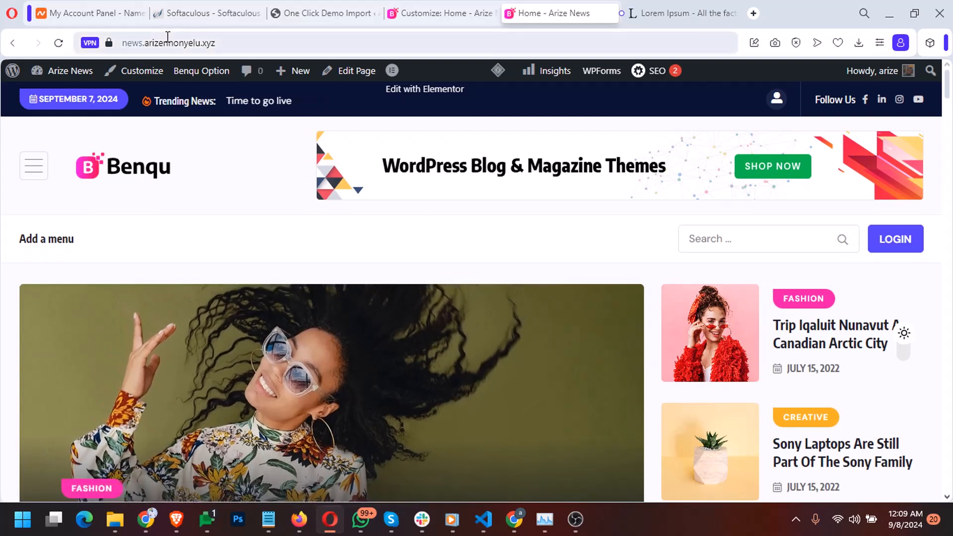
left_click(168, 42)
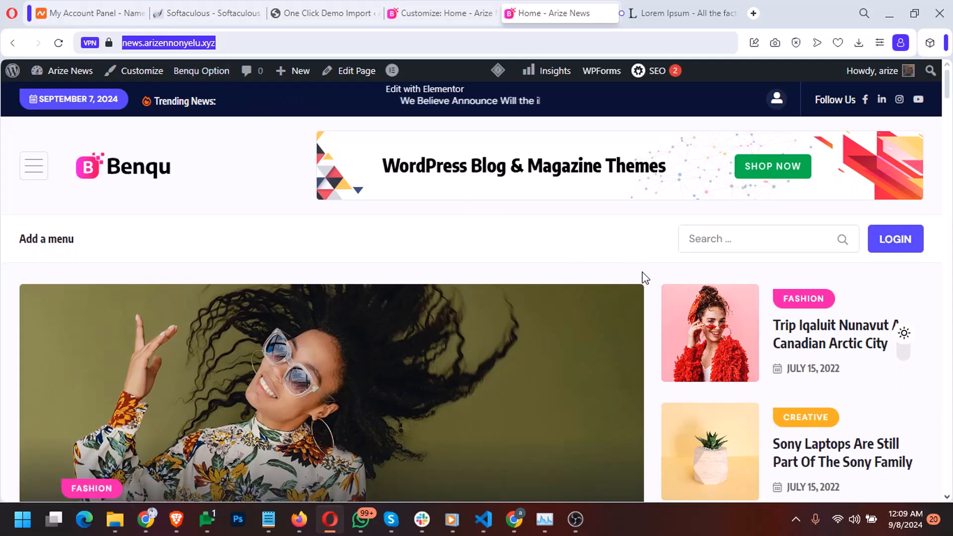
Scroll through the homepage posts and sidebar lists down to Trending Stories
scroll(646, 279, "down", 8)
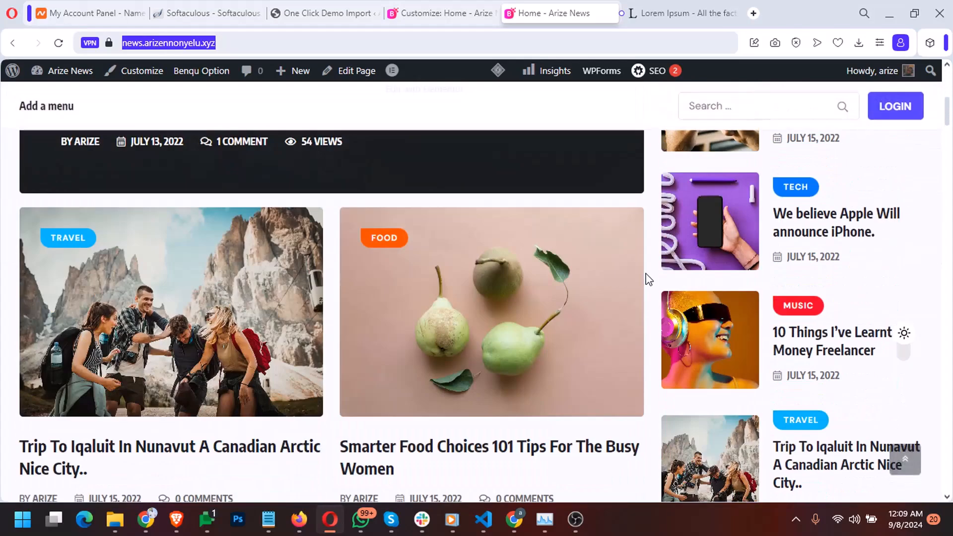
scroll(646, 279, "down", 5)
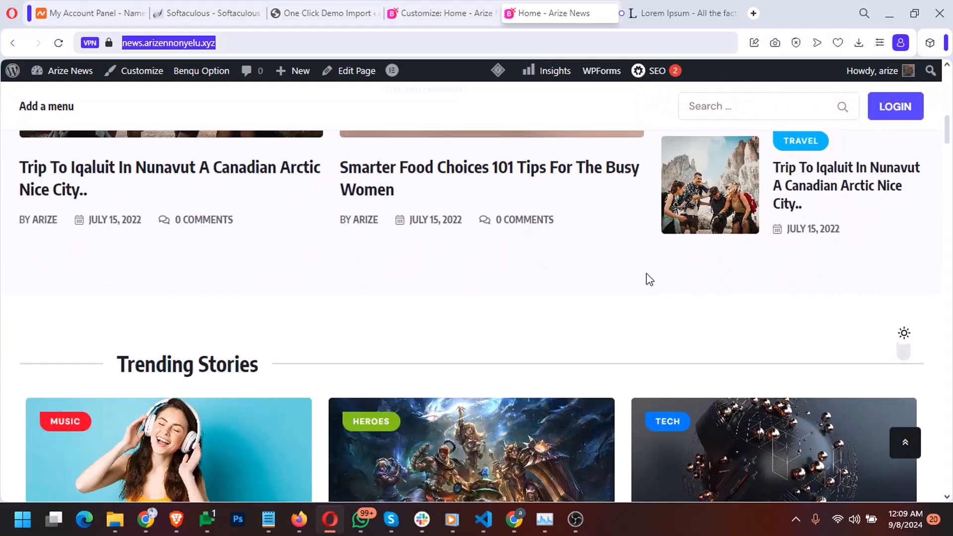
scroll(646, 279, "down", 4)
scroll(646, 279, "up", 8)
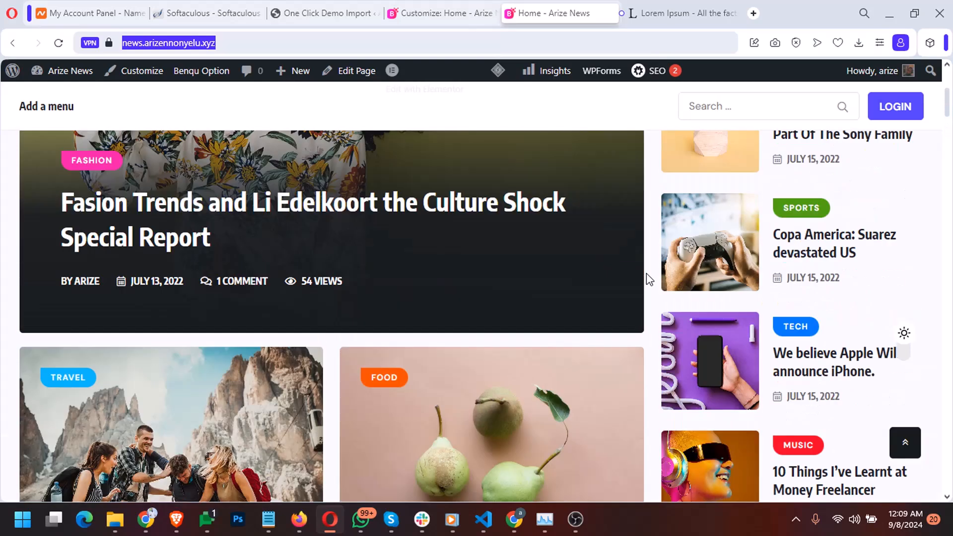
scroll(646, 279, "up", 5)
scroll(646, 279, "down", 3)
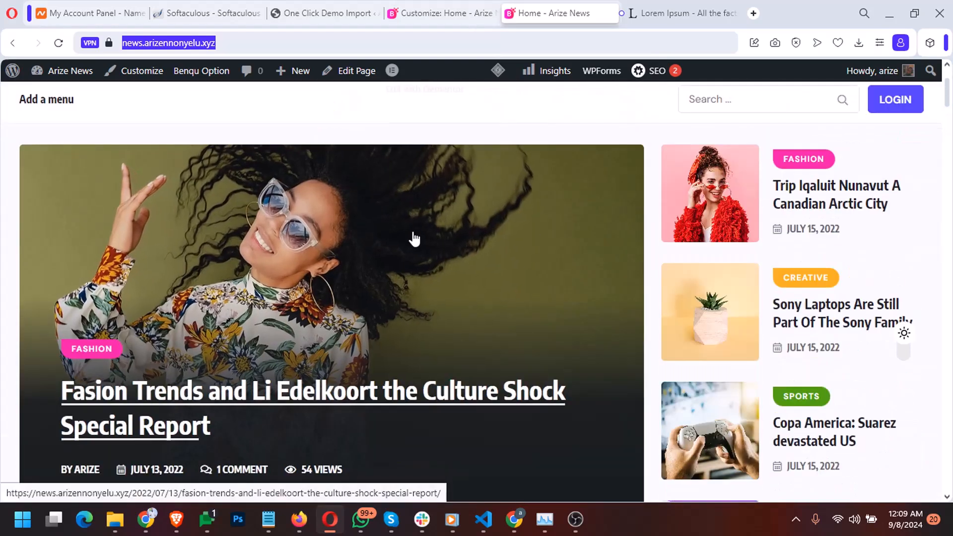
scroll(417, 275, "down", 2)
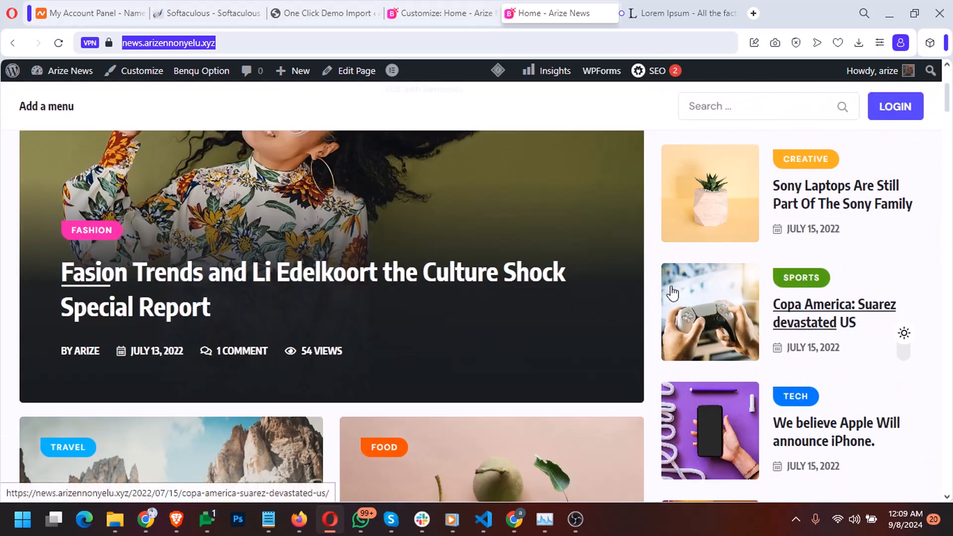
scroll(783, 190, "up", 2)
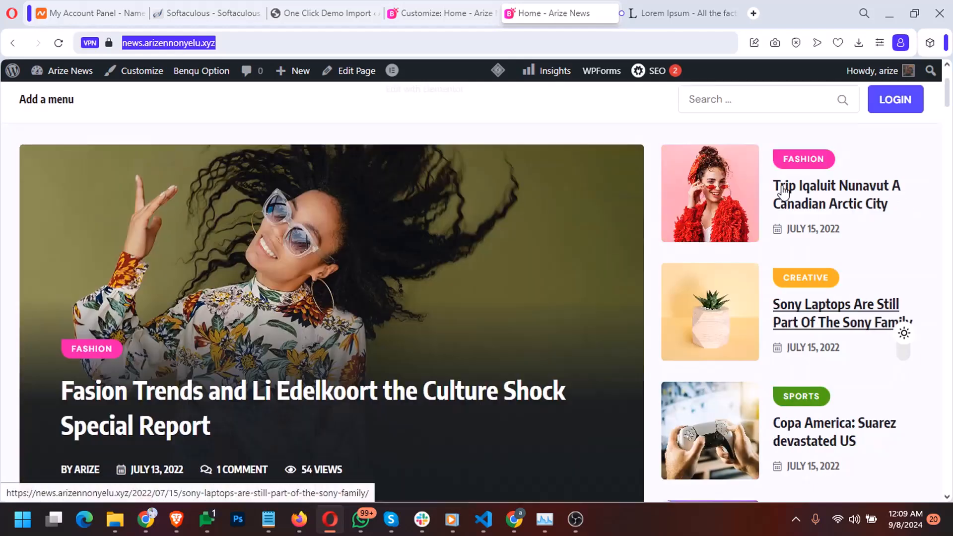
scroll(784, 176, "up", 2)
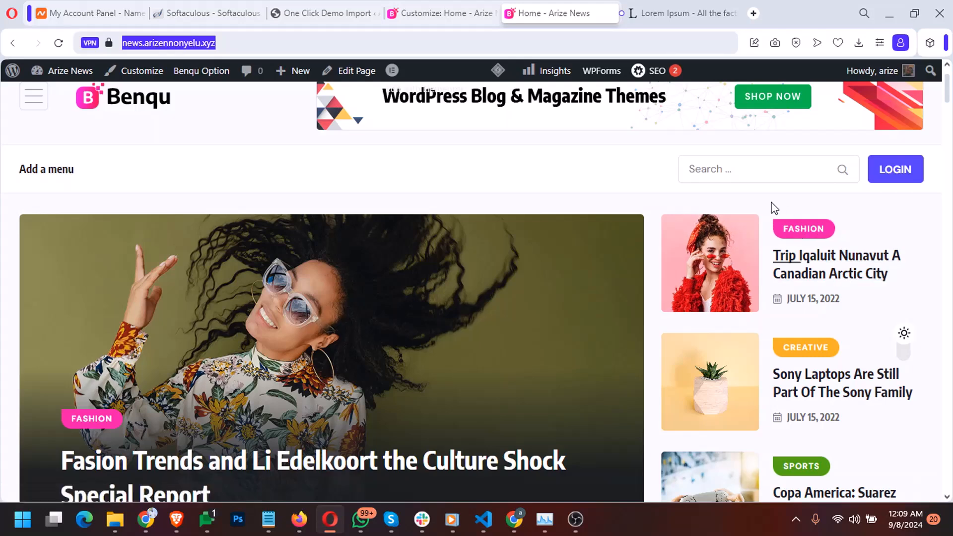
scroll(794, 344, "down", 4)
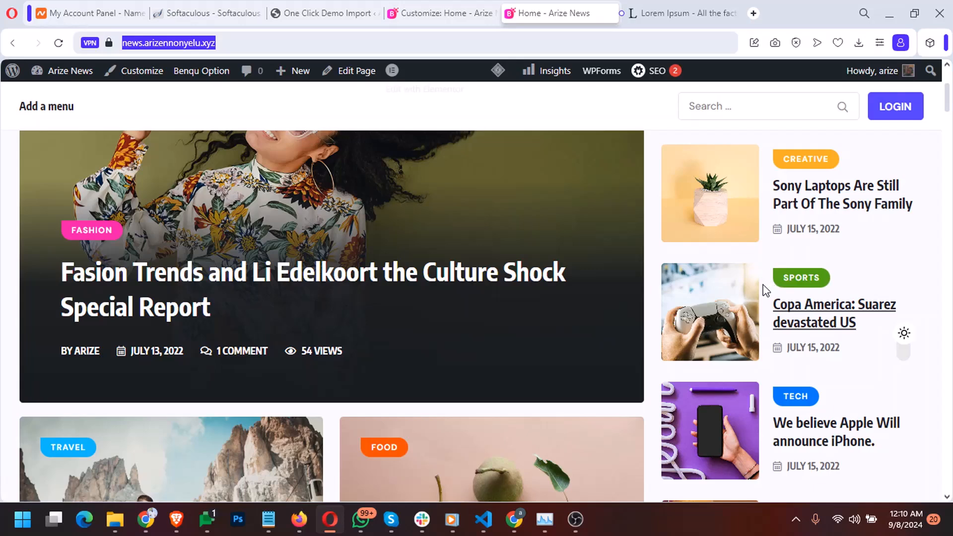
scroll(763, 289, "down", 4)
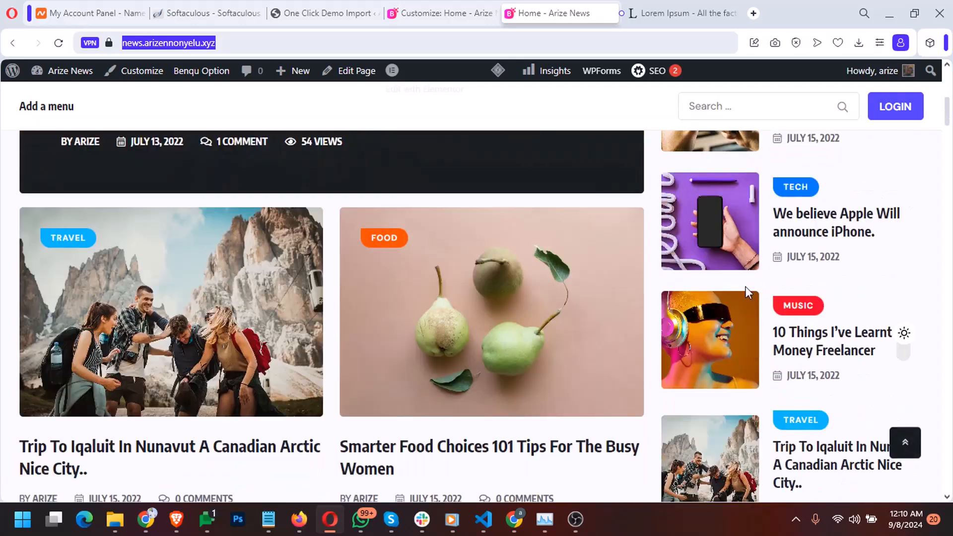
scroll(645, 340, "down", 7)
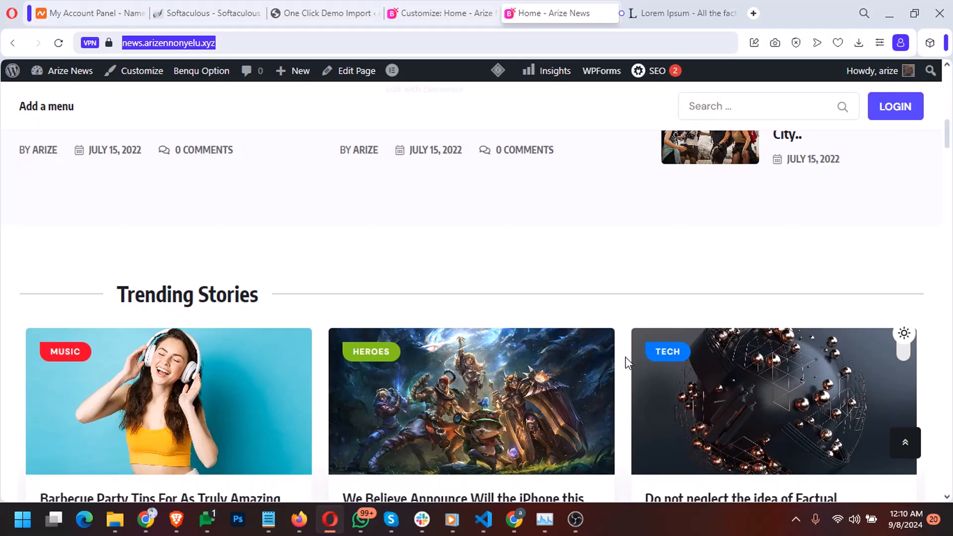
scroll(625, 356, "down", 1)
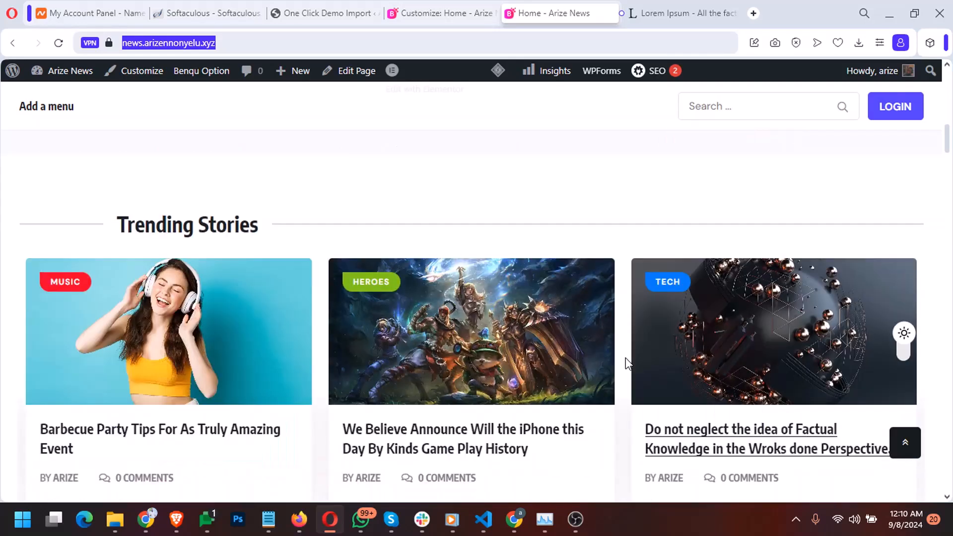
scroll(625, 357, "down", 4)
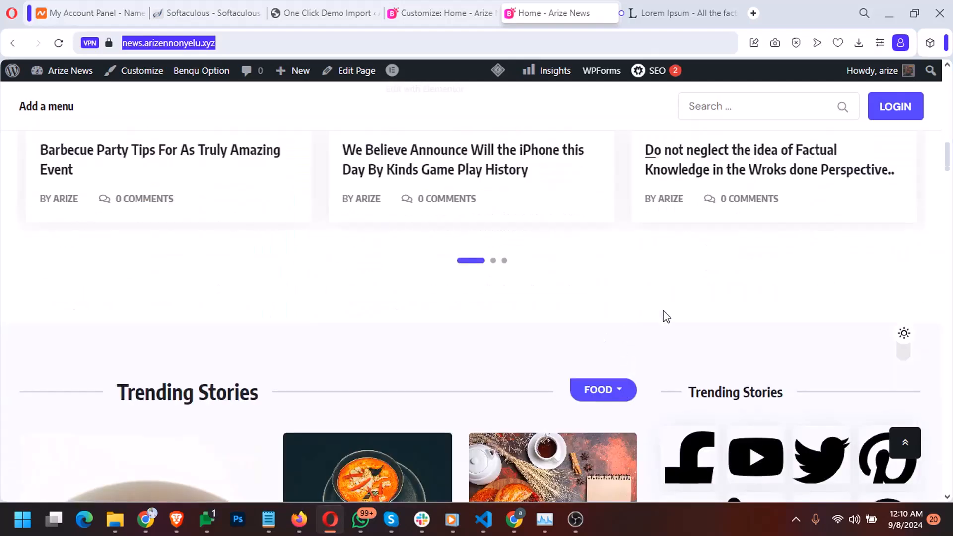
scroll(666, 316, "up", 2)
left_click_drag(894, 266, 281, 282)
scroll(366, 298, "up", 2)
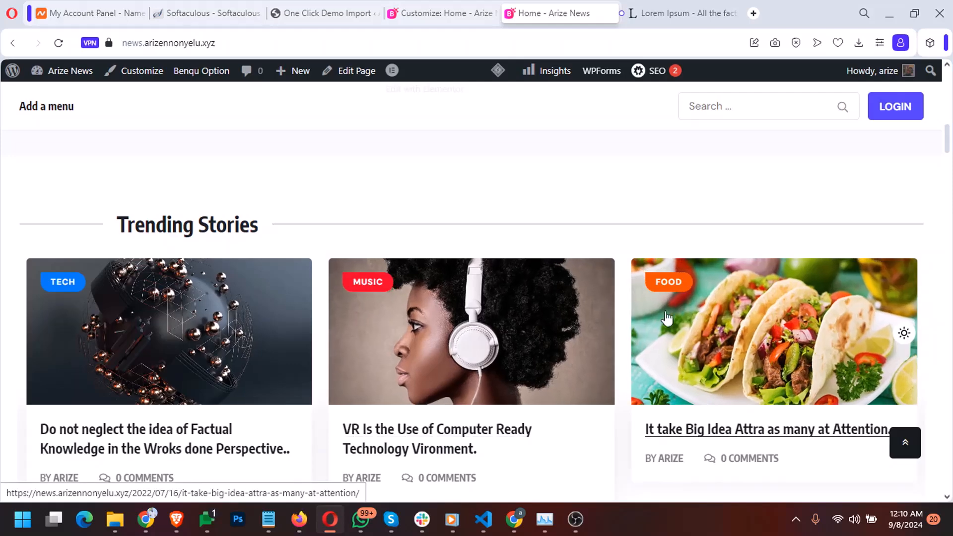
left_click_drag(722, 321, 378, 335)
left_click_drag(754, 342, 430, 371)
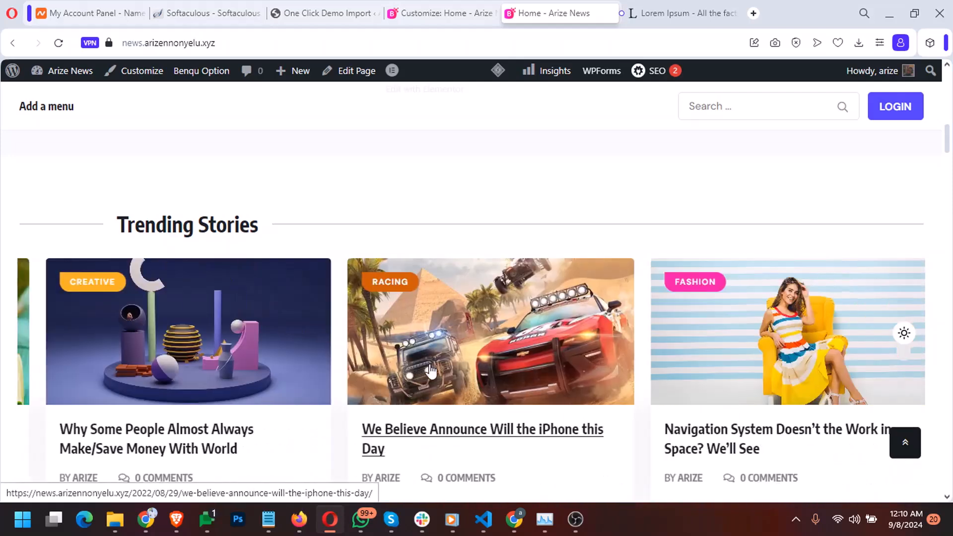
scroll(447, 366, "down", 5)
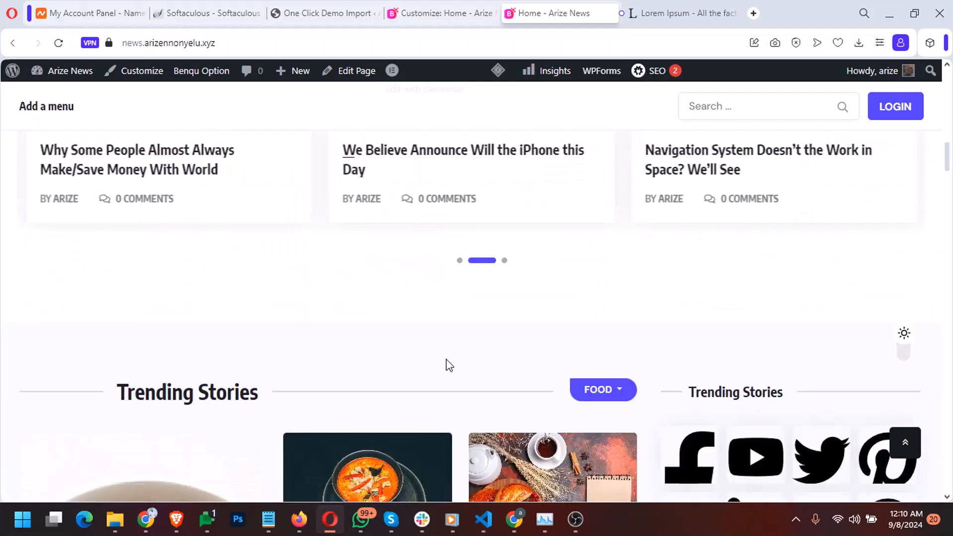
scroll(445, 365, "down", 4)
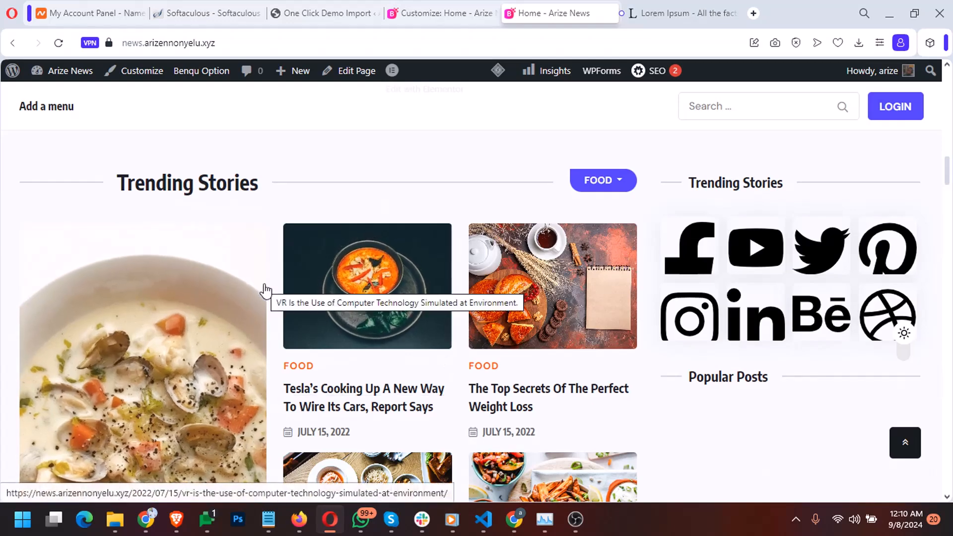
scroll(265, 290, "down", 4)
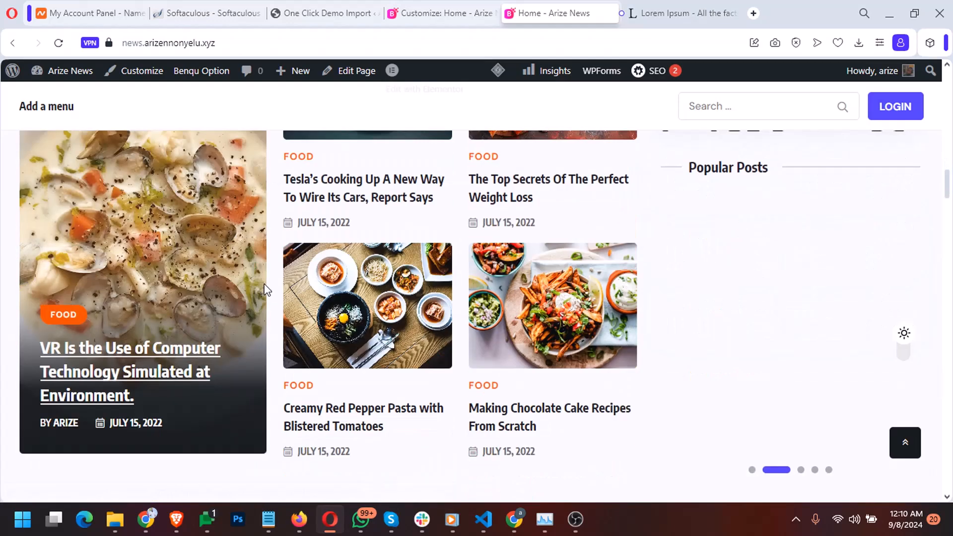
scroll(264, 291, "down", 4)
scroll(262, 284, "down", 15)
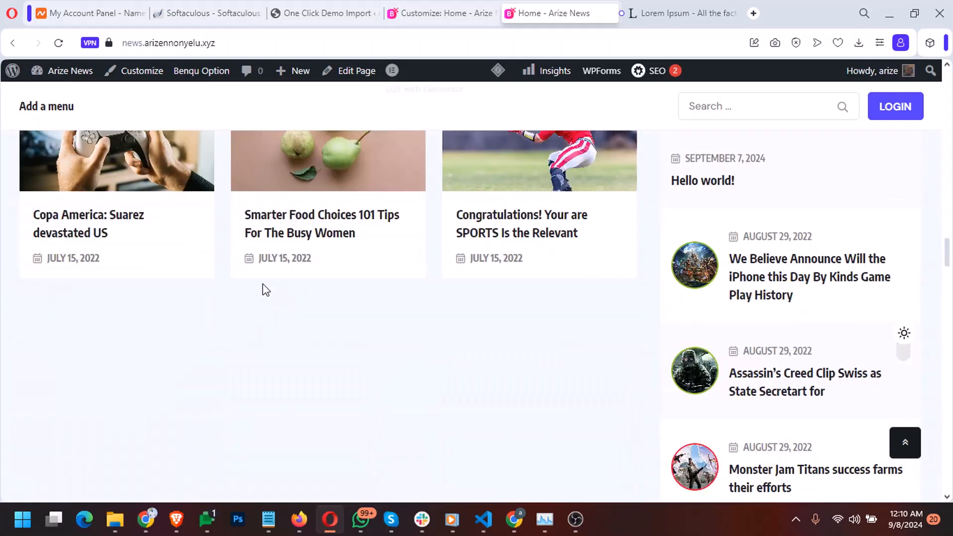
scroll(266, 289, "down", 5)
scroll(266, 290, "down", 3)
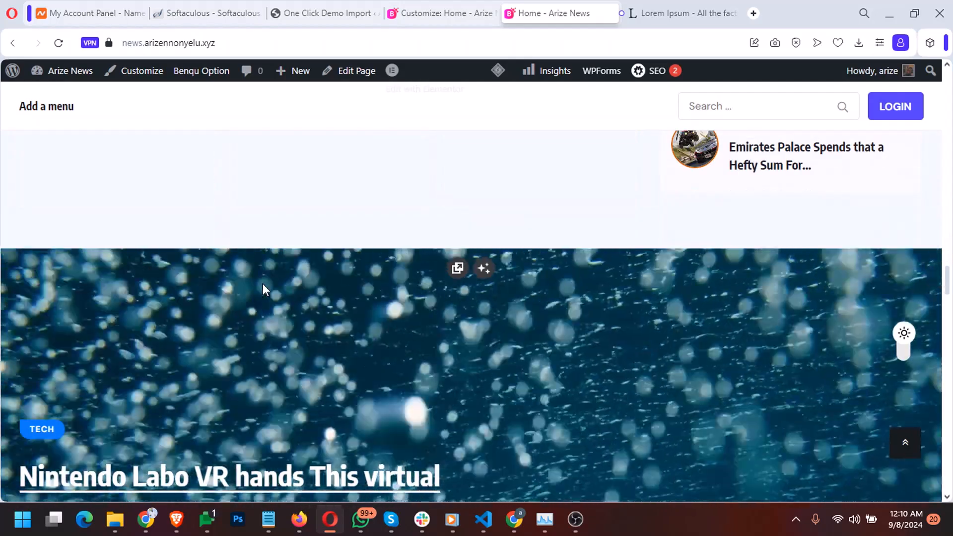
scroll(262, 284, "down", 6)
scroll(263, 285, "up", 8)
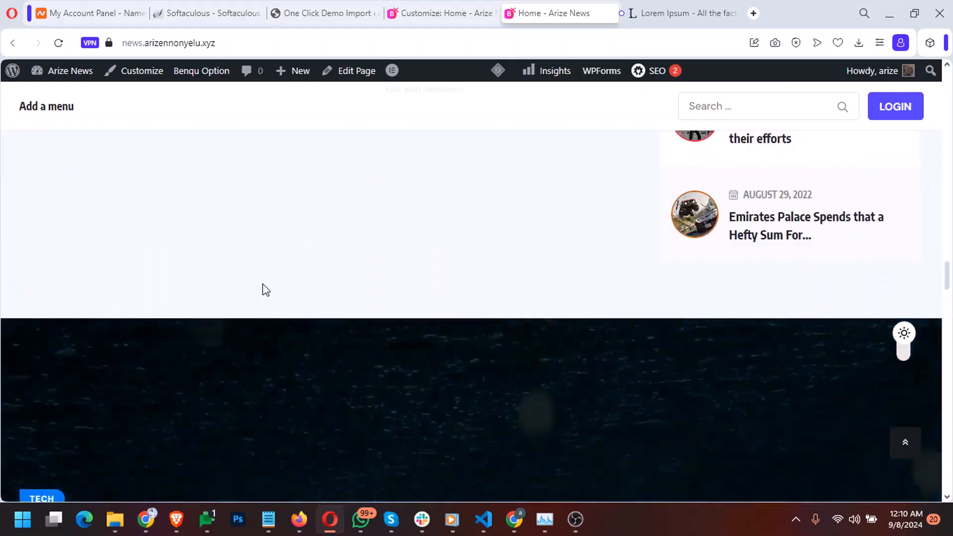
scroll(265, 290, "down", 12)
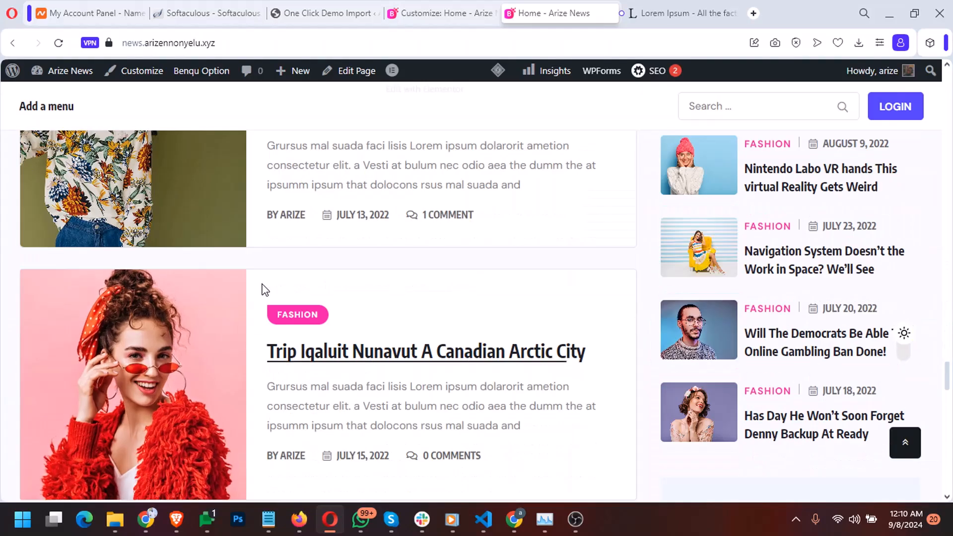
scroll(264, 289, "down", 15)
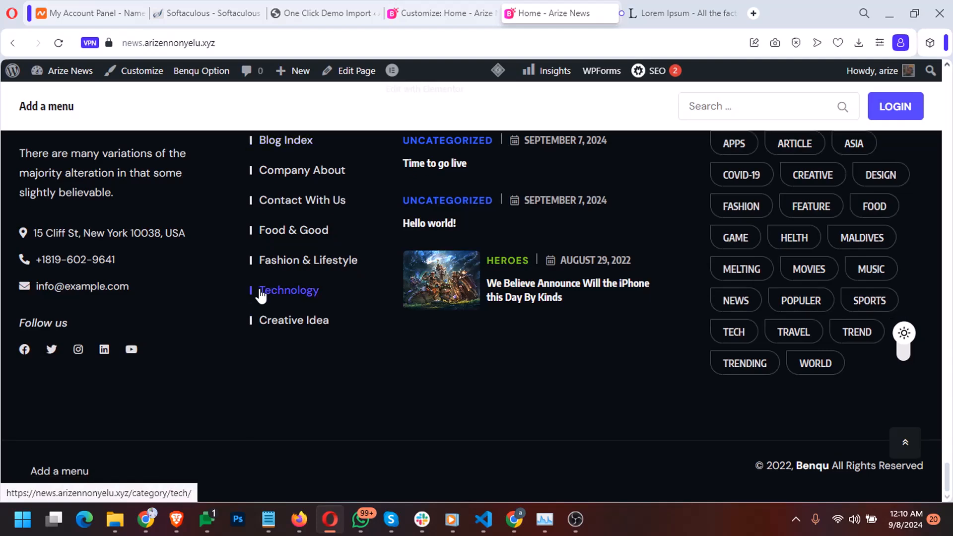
scroll(723, 338, "up", 3)
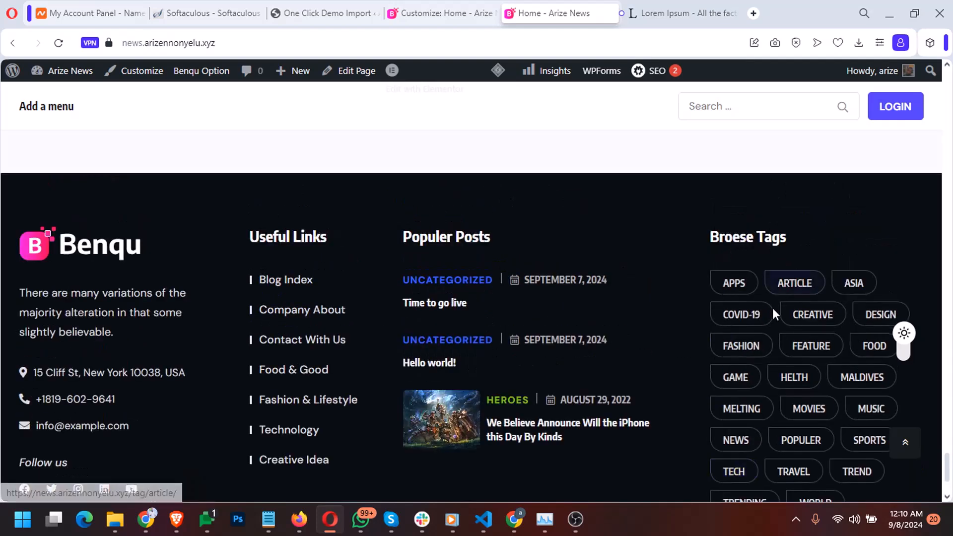
left_click_drag(753, 237, 709, 237)
left_click(734, 248)
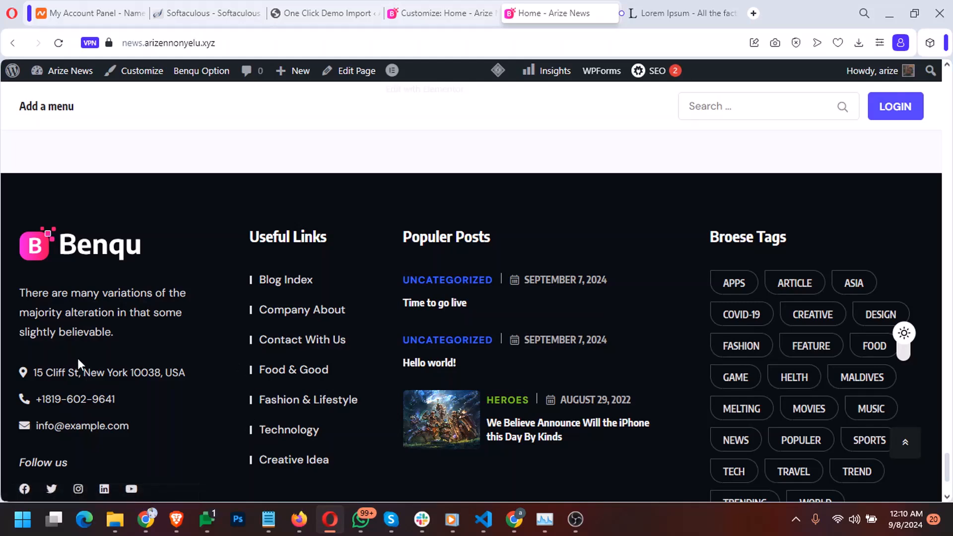
scroll(78, 360, "down", 3)
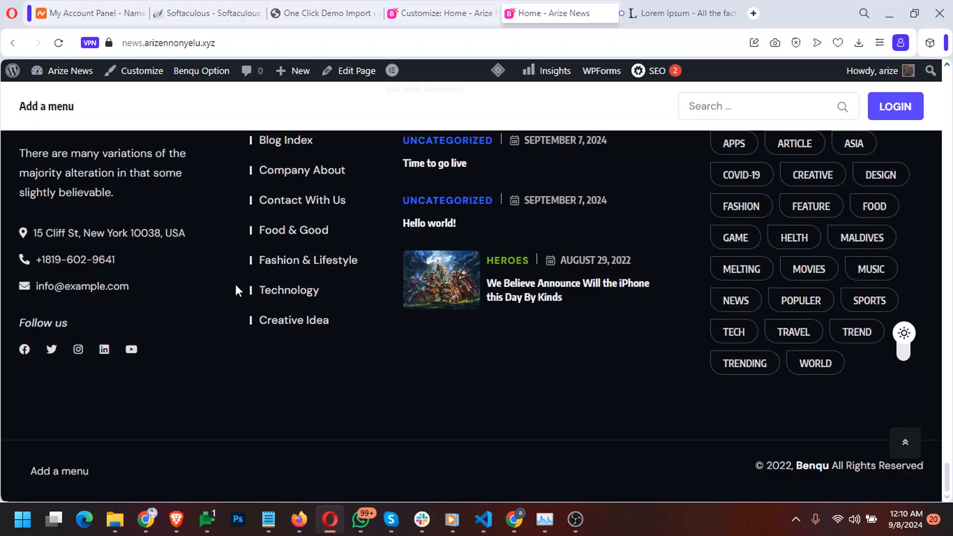
scroll(236, 283, "up", 10)
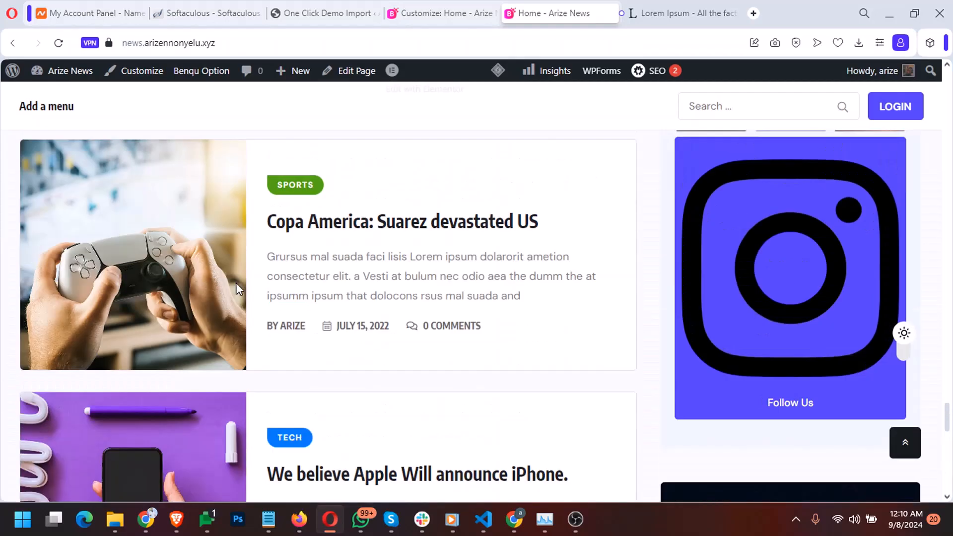
scroll(236, 283, "up", 15)
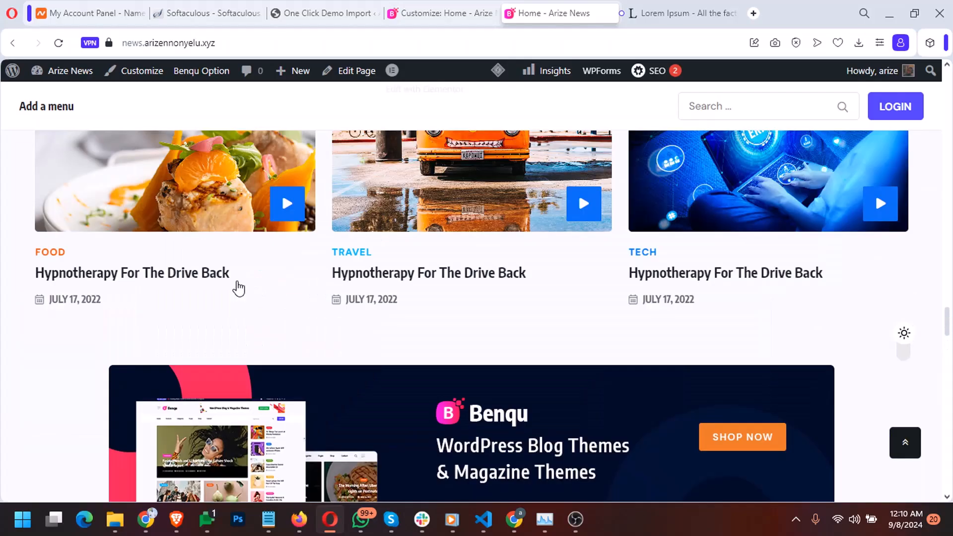
scroll(239, 286, "up", 20)
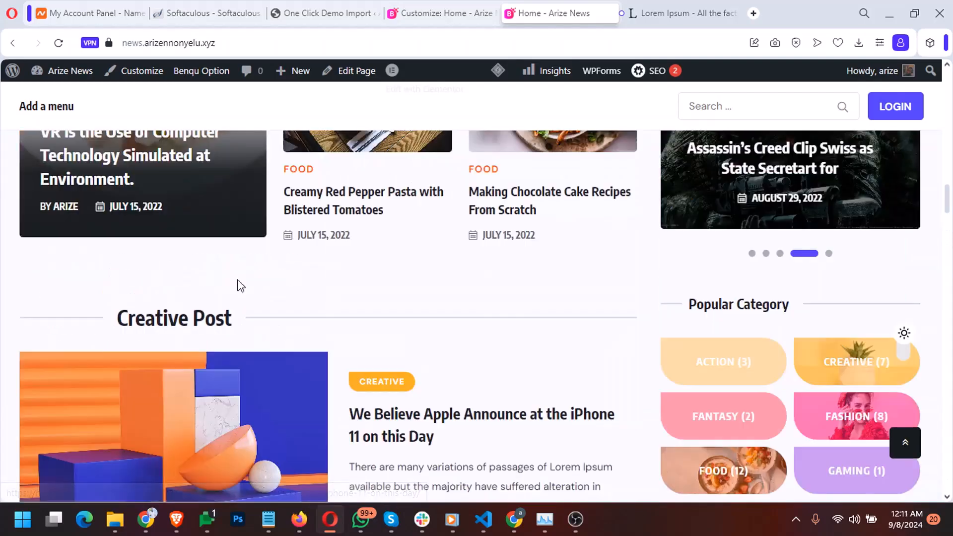
scroll(240, 286, "up", 20)
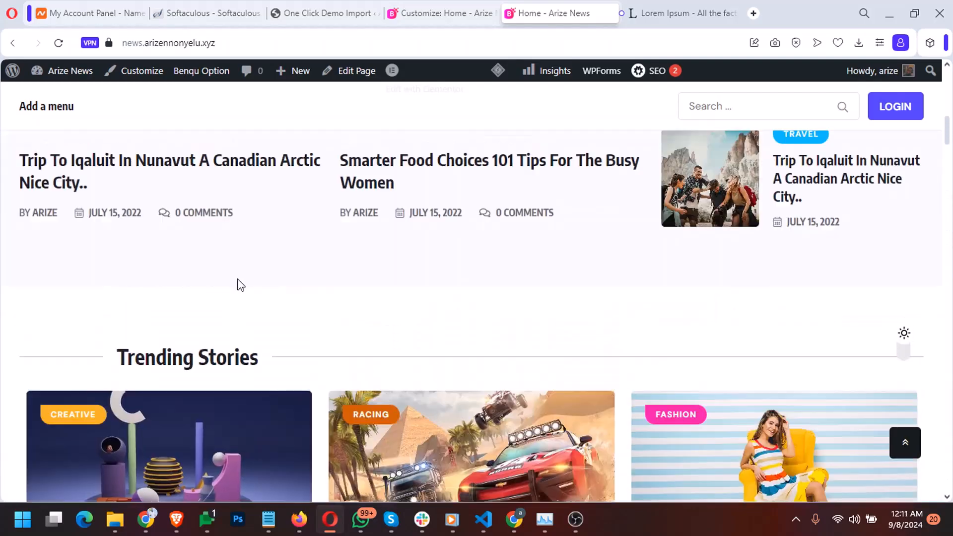
scroll(239, 282, "up", 10)
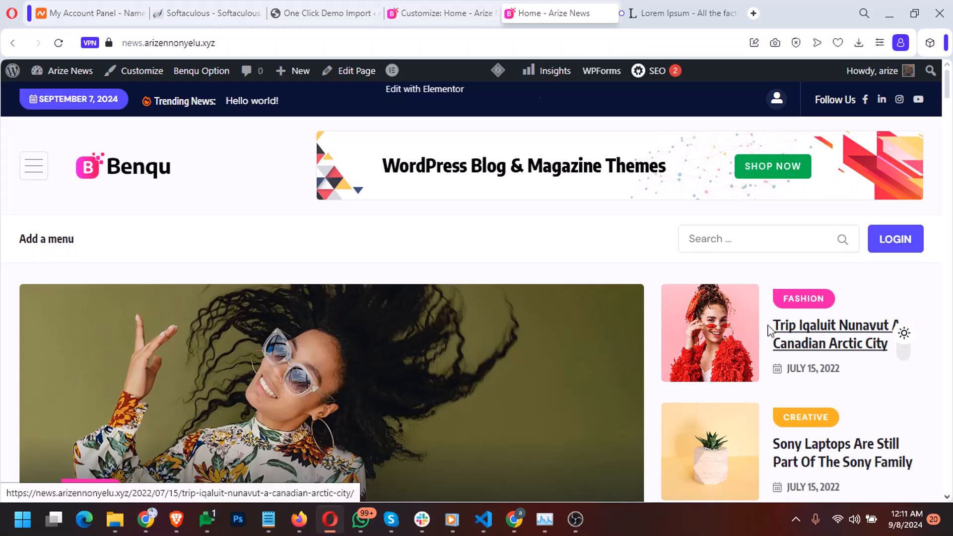
In the admin, start a new post titled 'New fashion post'
left_click(305, 12)
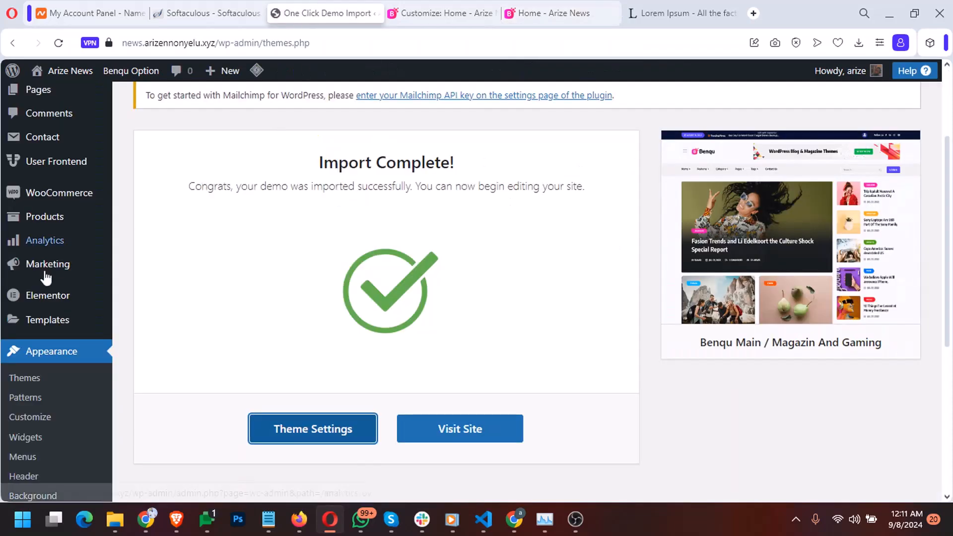
scroll(45, 332, "up", 3)
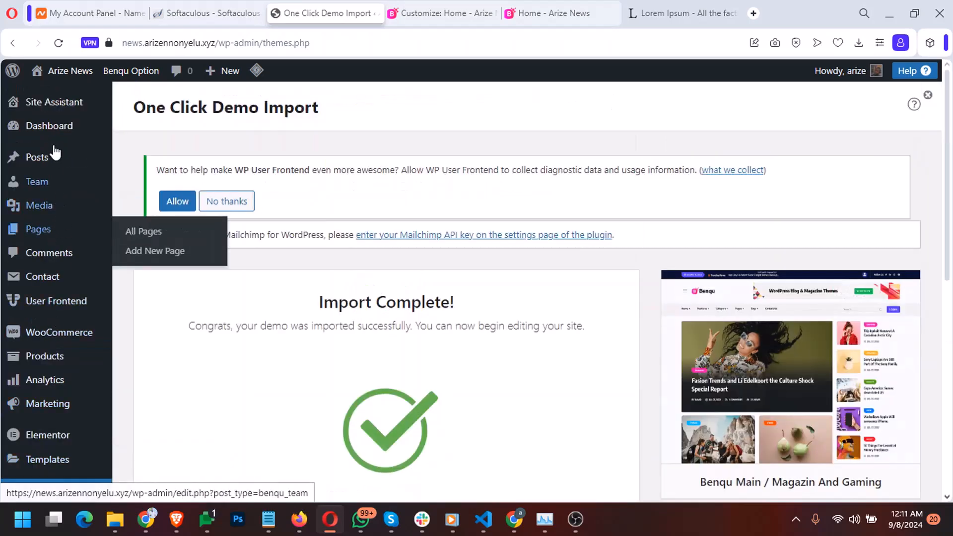
mouse_move(42, 155)
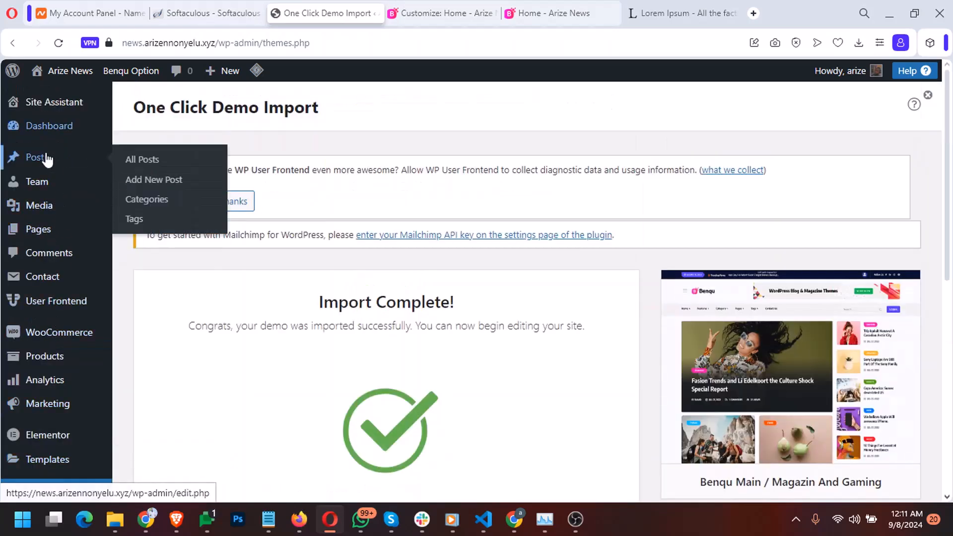
left_click(167, 179)
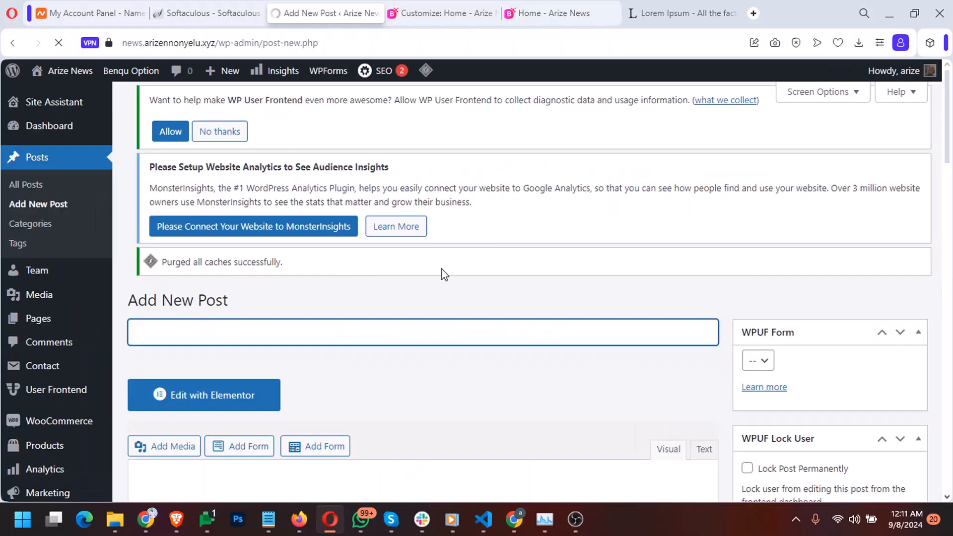
type("ew fashioo")
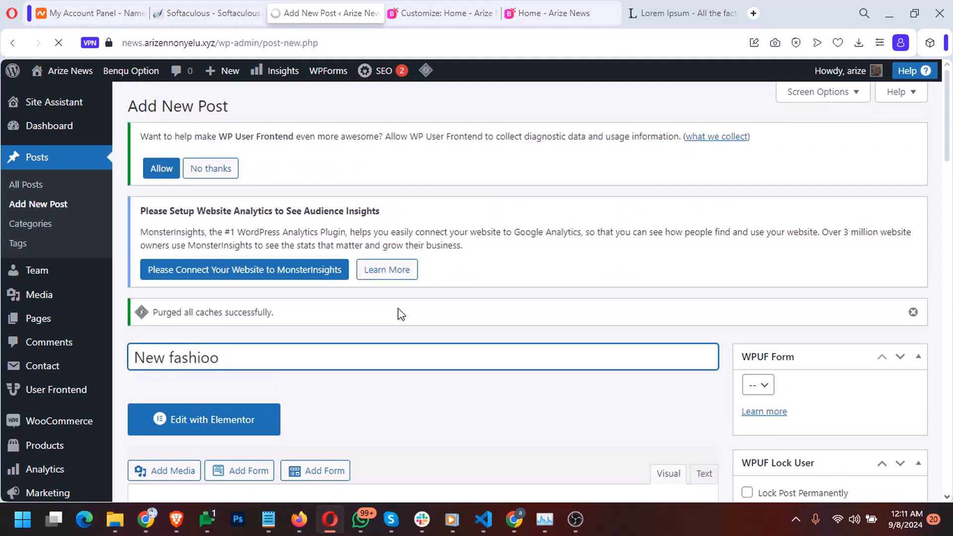
type("npost")
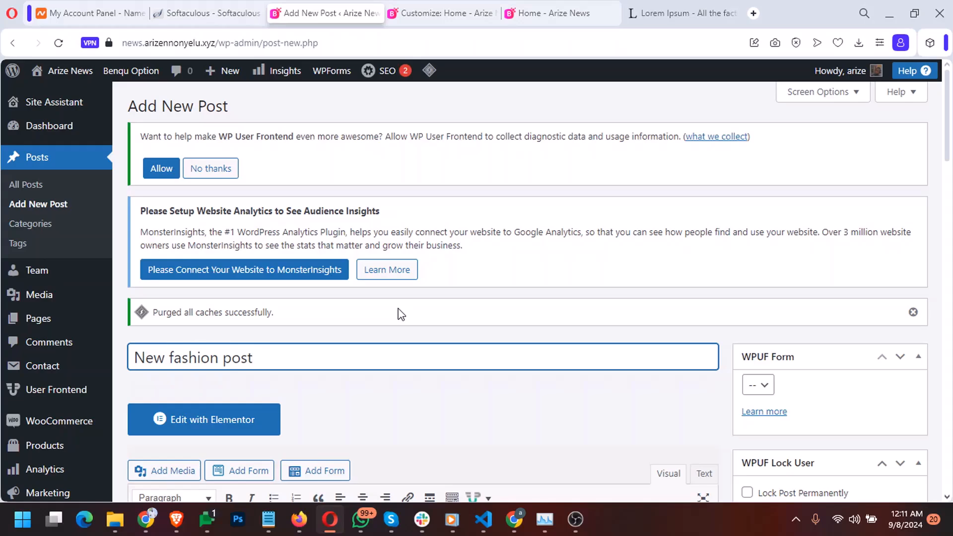
scroll(401, 314, "down", 5)
Select the Section 1.10.32 heading and paragraph on the Lorem Ipsum page
left_click(645, 14)
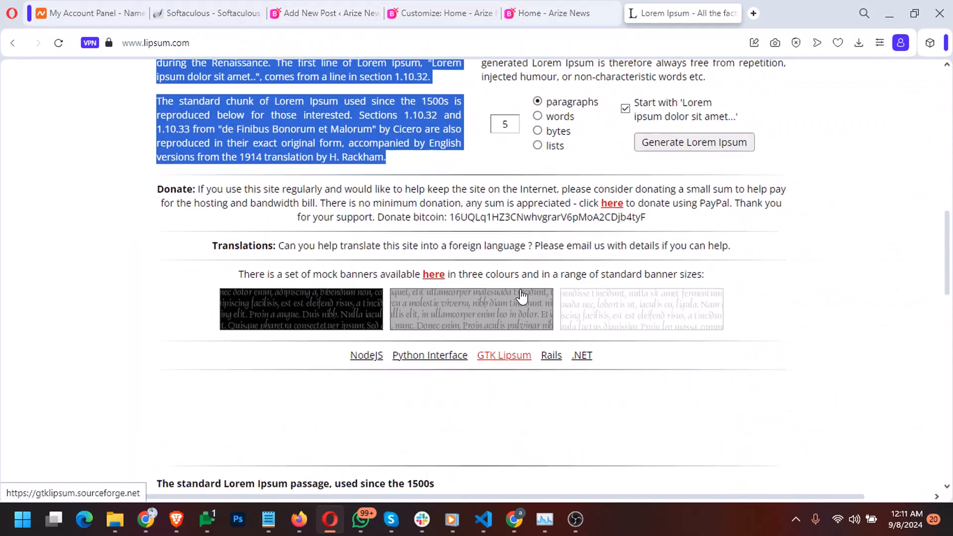
scroll(521, 297, "down", 8)
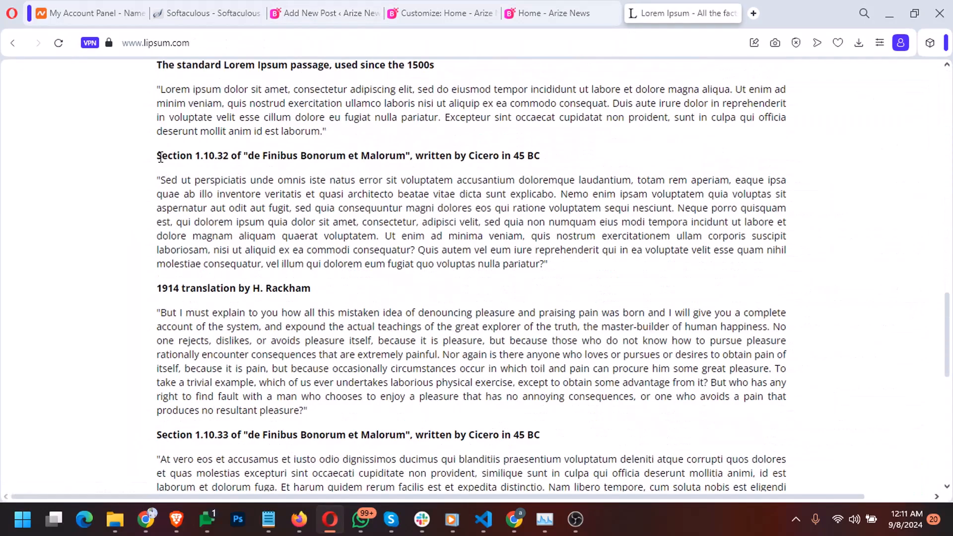
left_click_drag(160, 156, 554, 271)
key("ctrl+c")
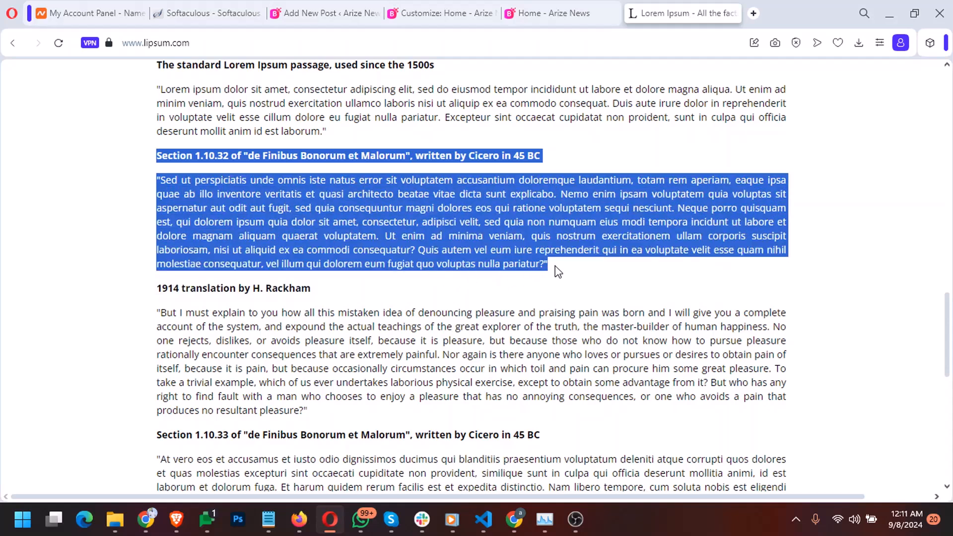
Paste the Section 1.10.32 passage into the post body, then return to the Arize News homepage
left_click(303, 15)
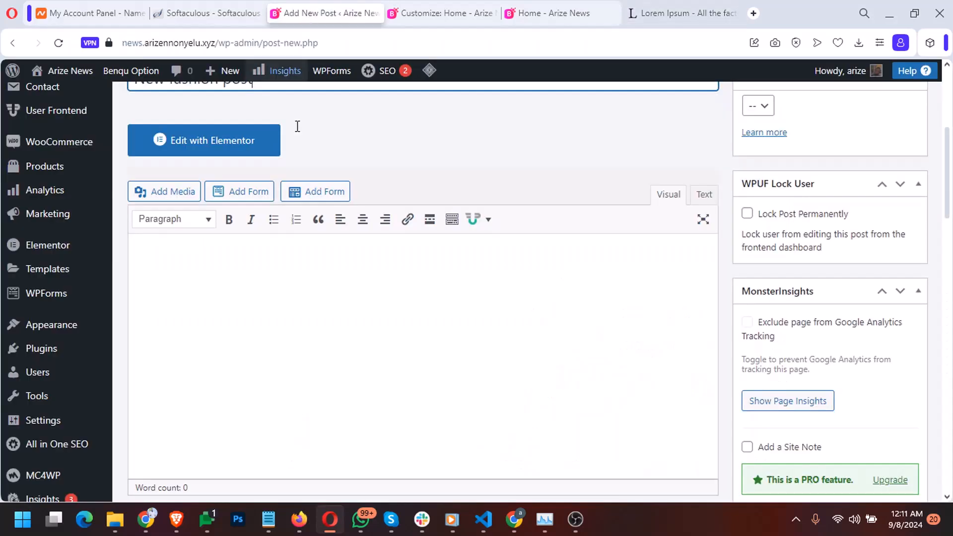
left_click(248, 311)
key("ctrl+v")
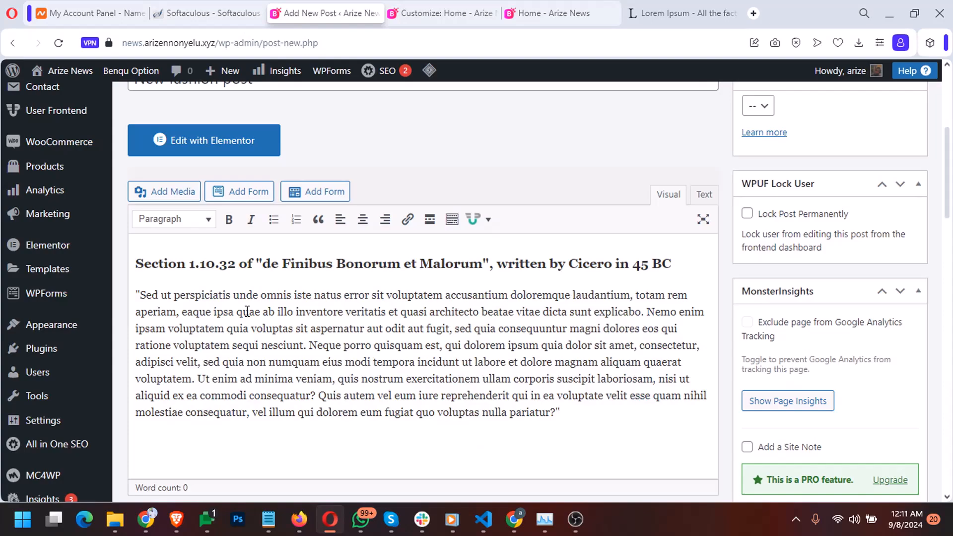
scroll(730, 322, "down", 8)
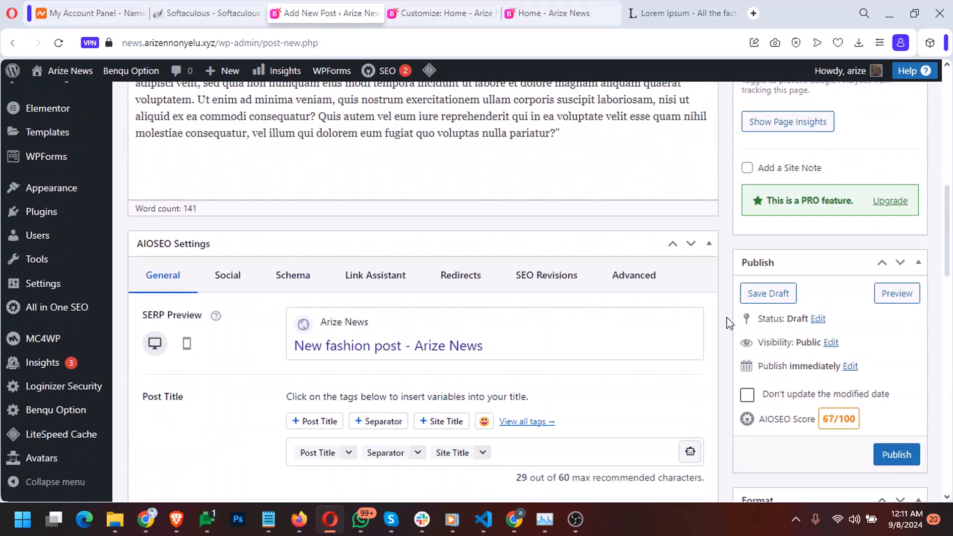
left_click(519, 14)
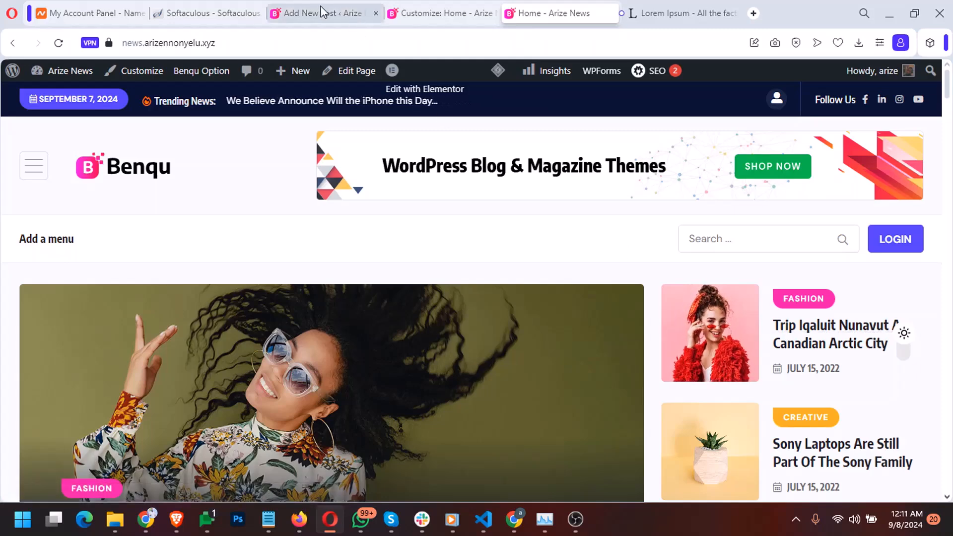
In a new tab, search 'fashion thumbnail' and show the Images results
left_click(753, 13)
type("f")
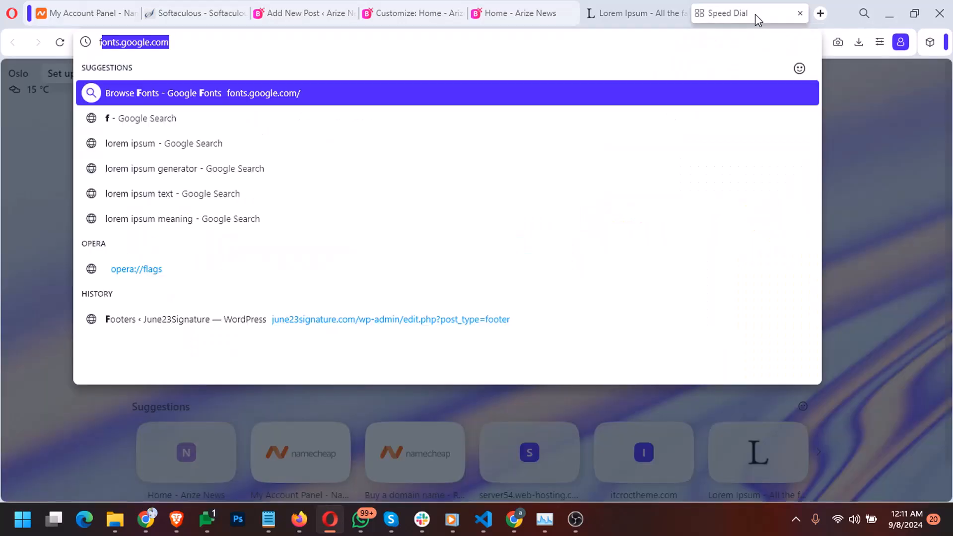
type("ashion th")
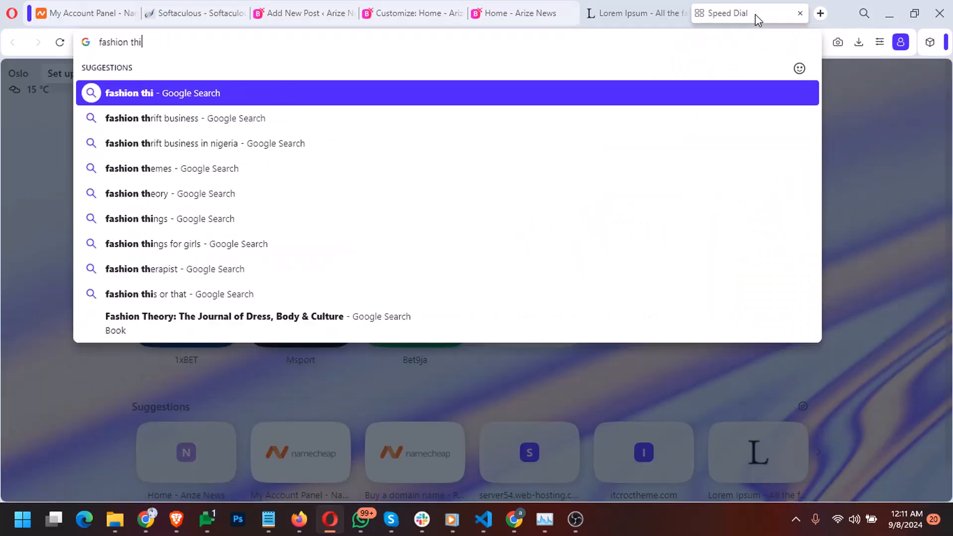
type("i")
key("BackSpace")
key("BackSpace")
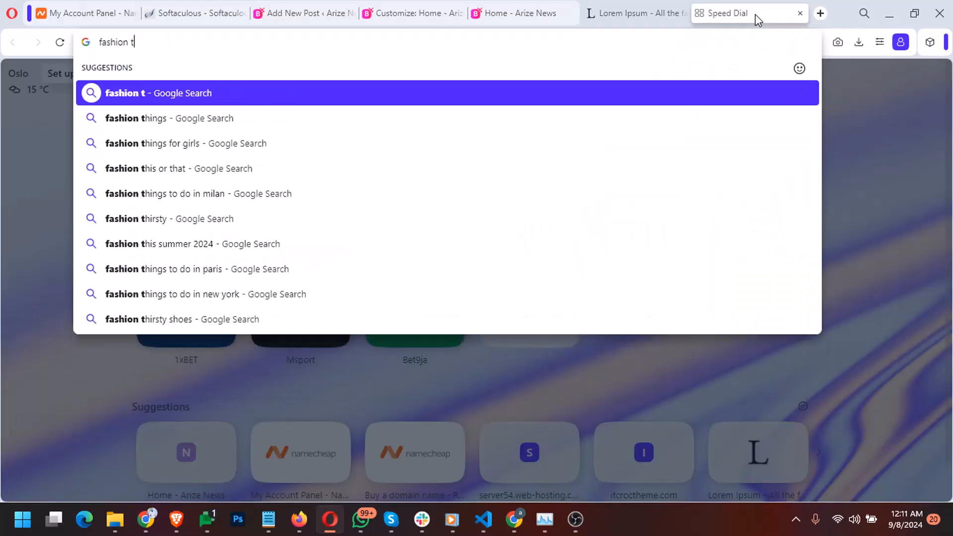
type("humnail")
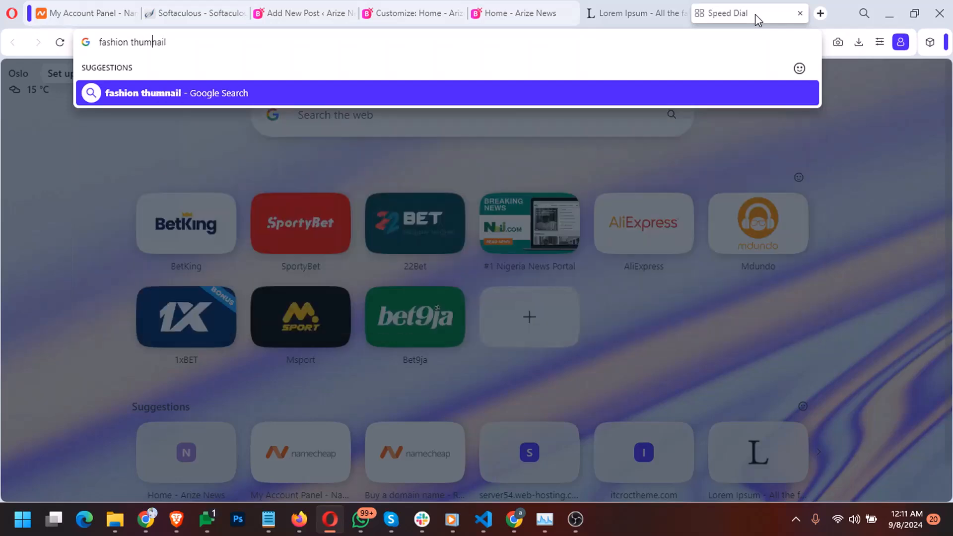
type("b")
key("Return")
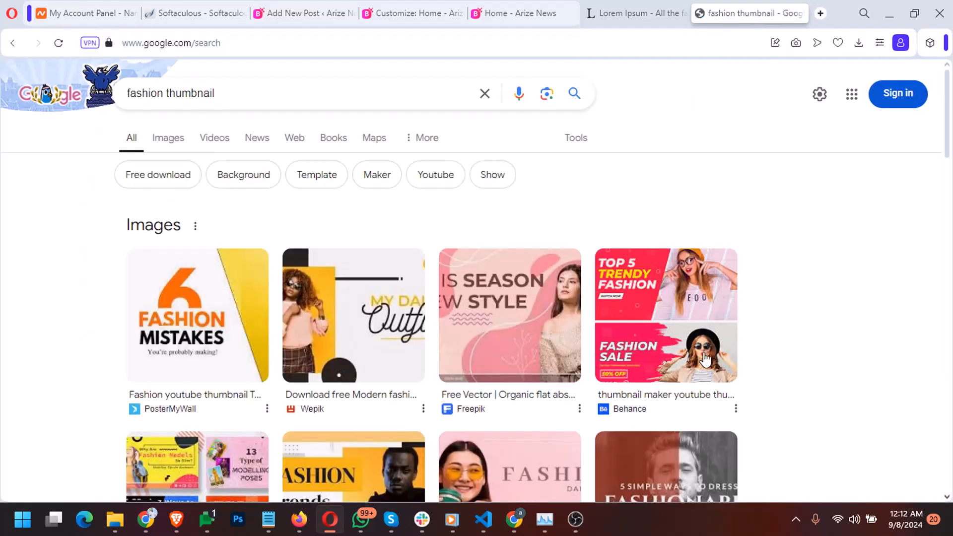
scroll(704, 354, "down", 3)
scroll(704, 354, "down", 1)
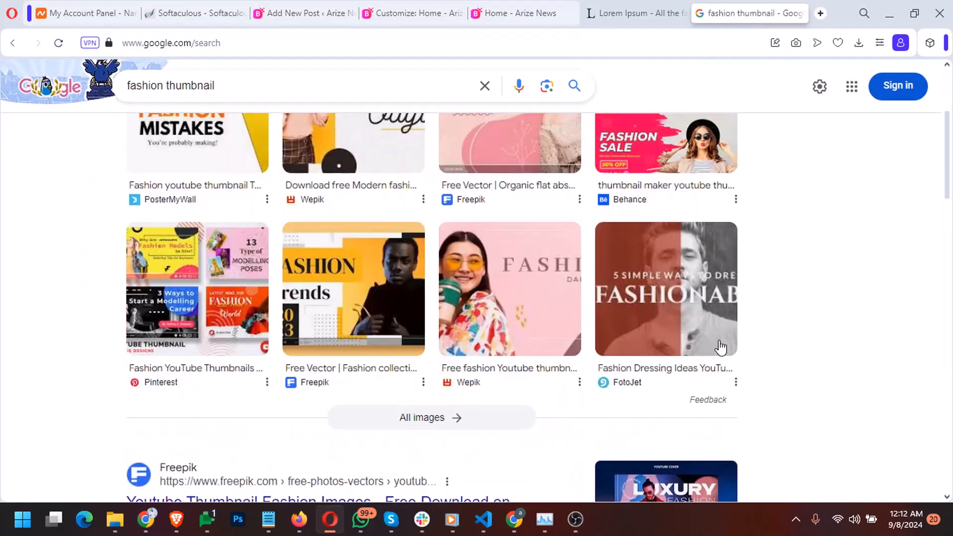
scroll(362, 249, "up", 4)
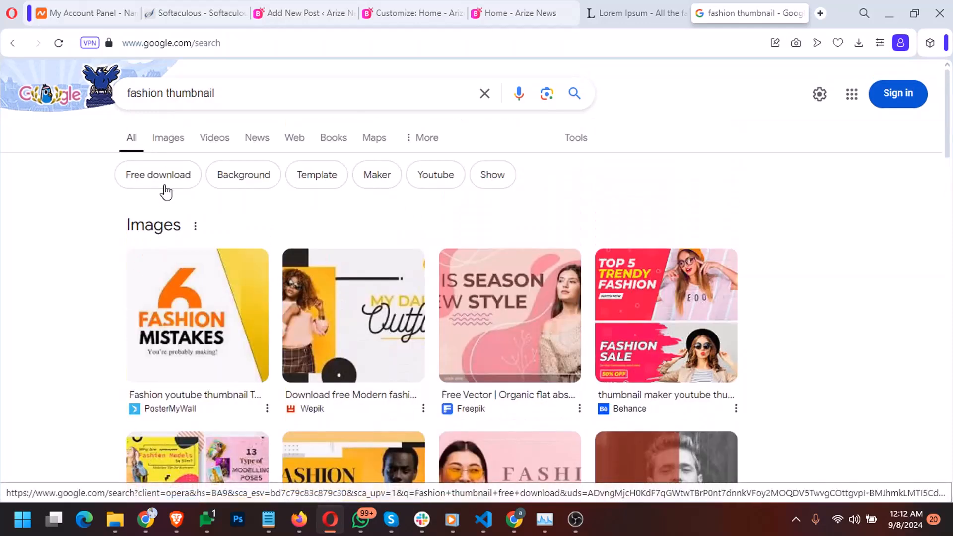
left_click(171, 141)
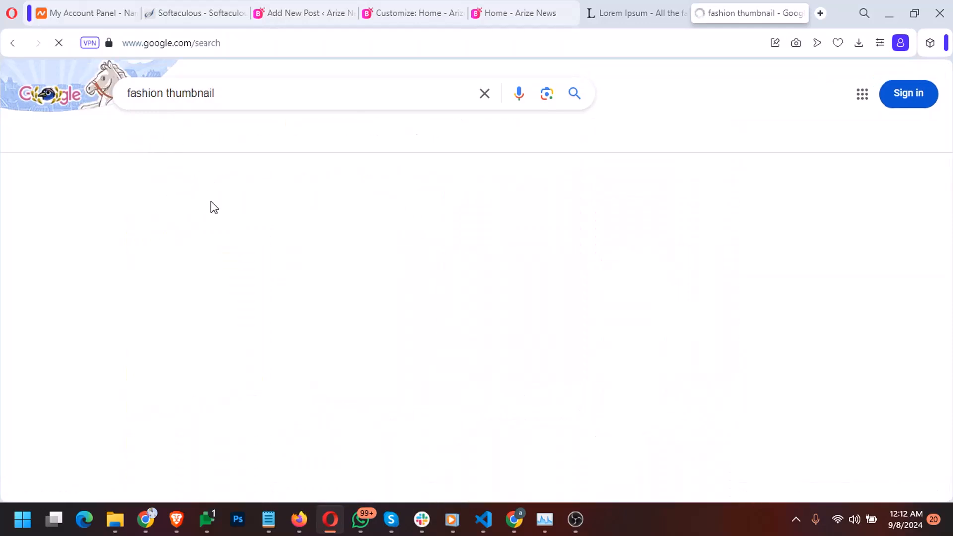
scroll(282, 279, "down", 10)
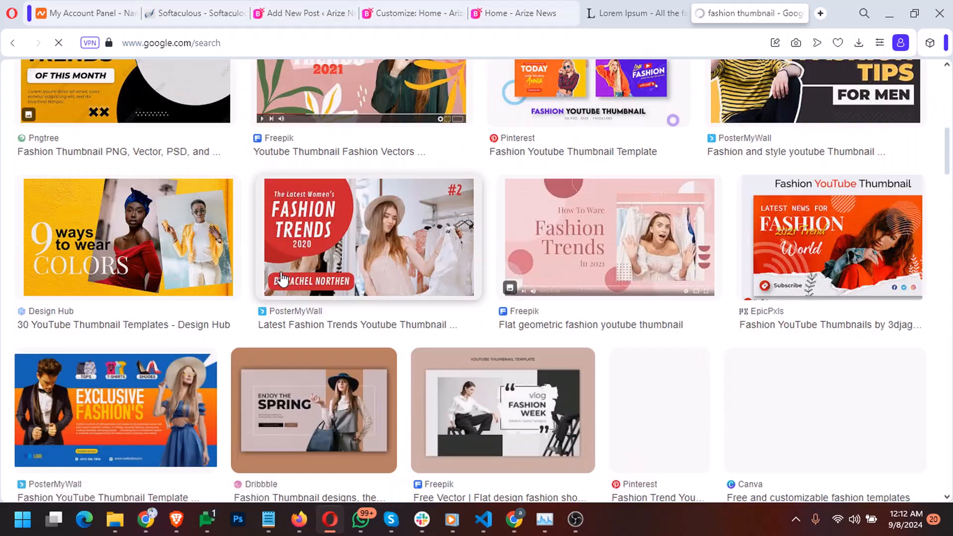
scroll(282, 279, "up", 7)
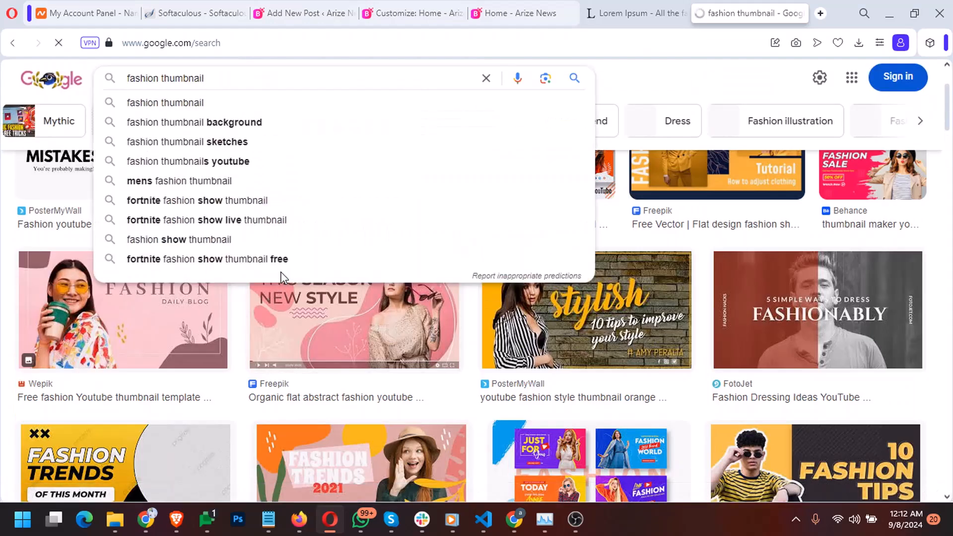
Change the search to 'free fashion post images', browse results, and select the query text
type("free")
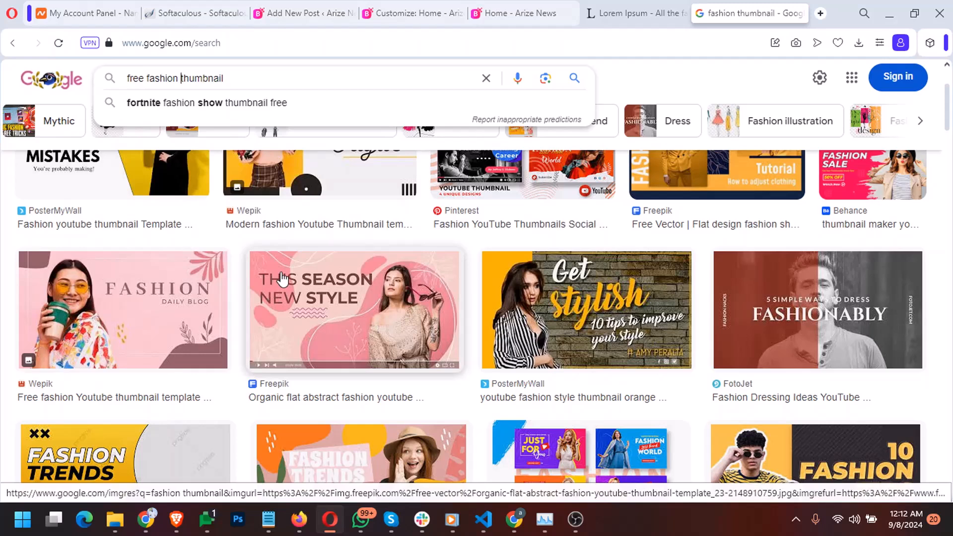
key("shift+End")
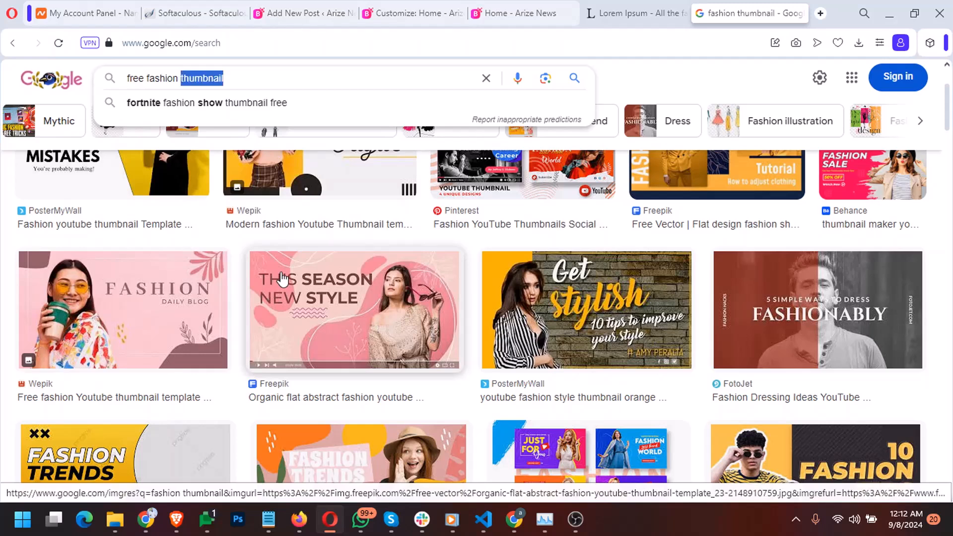
type("post")
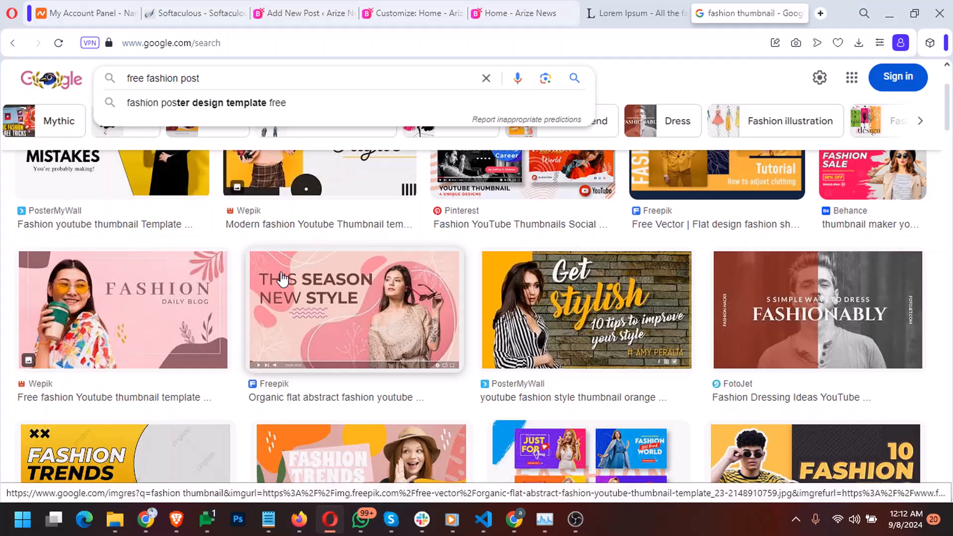
type(" images")
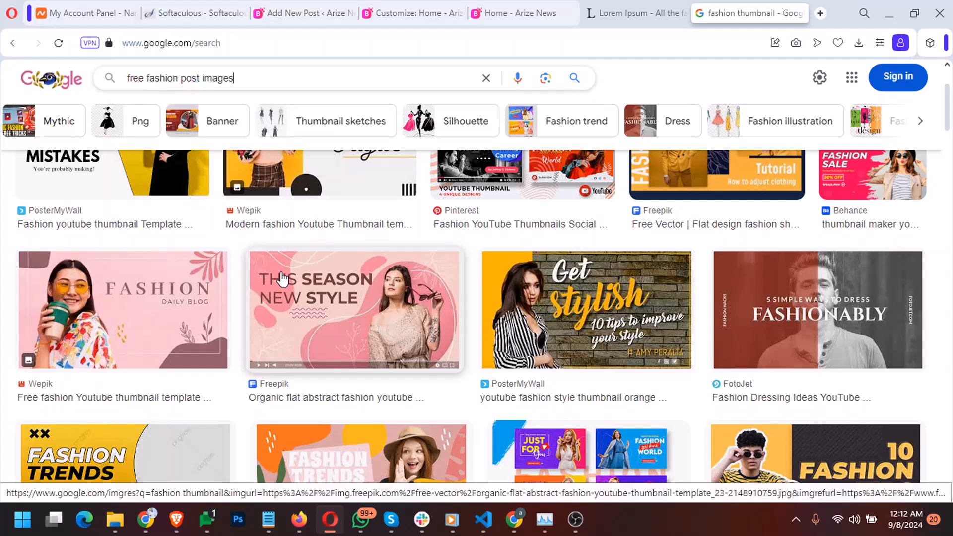
key("Return")
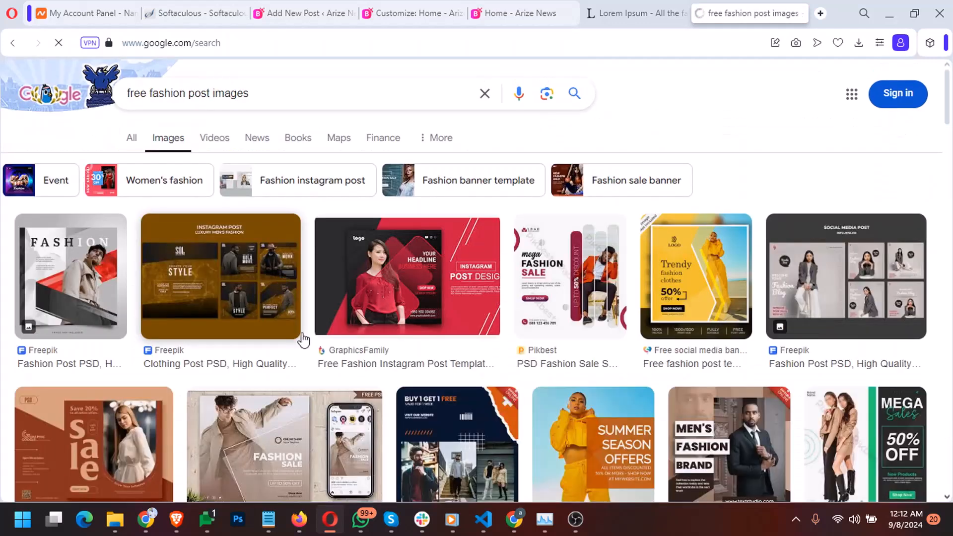
scroll(501, 434, "down", 10)
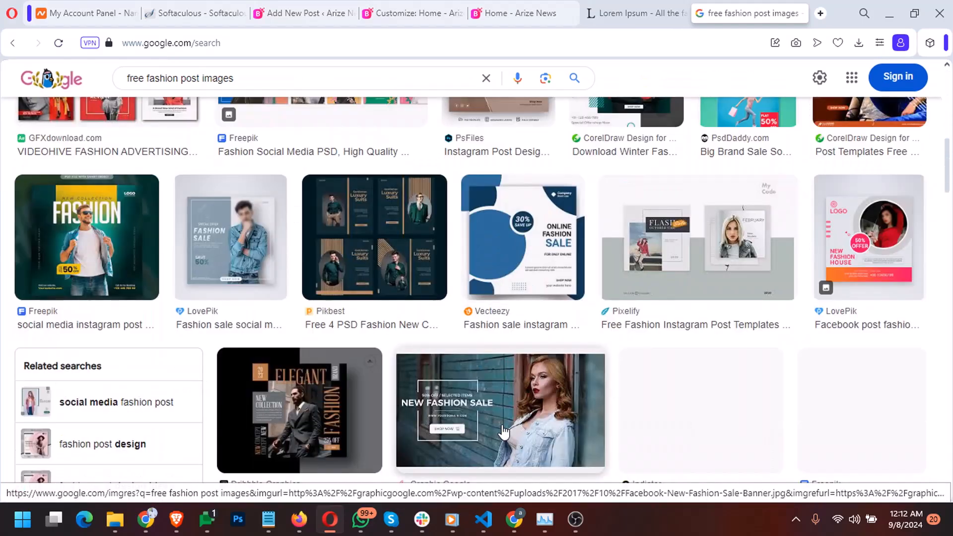
scroll(503, 431, "down", 5)
scroll(504, 427, "down", 5)
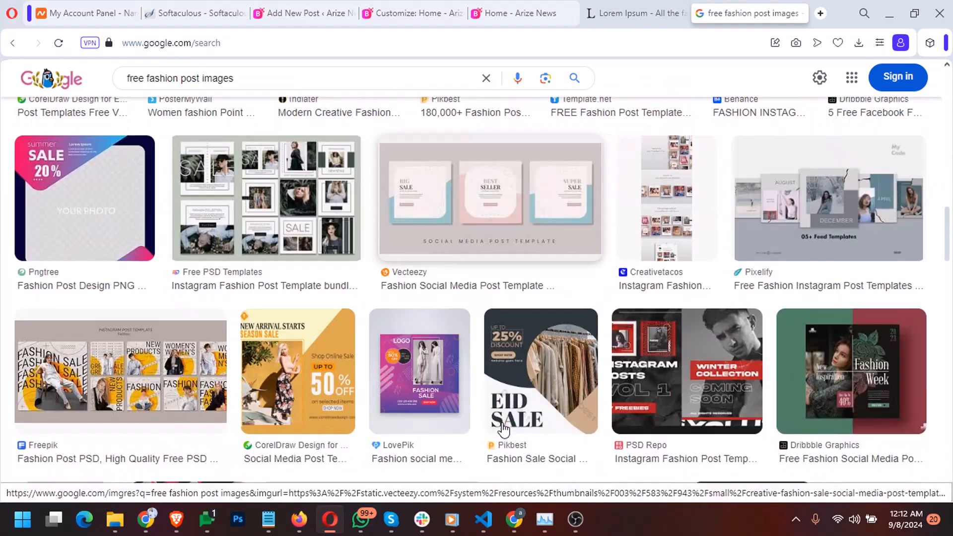
scroll(455, 342, "up", 20)
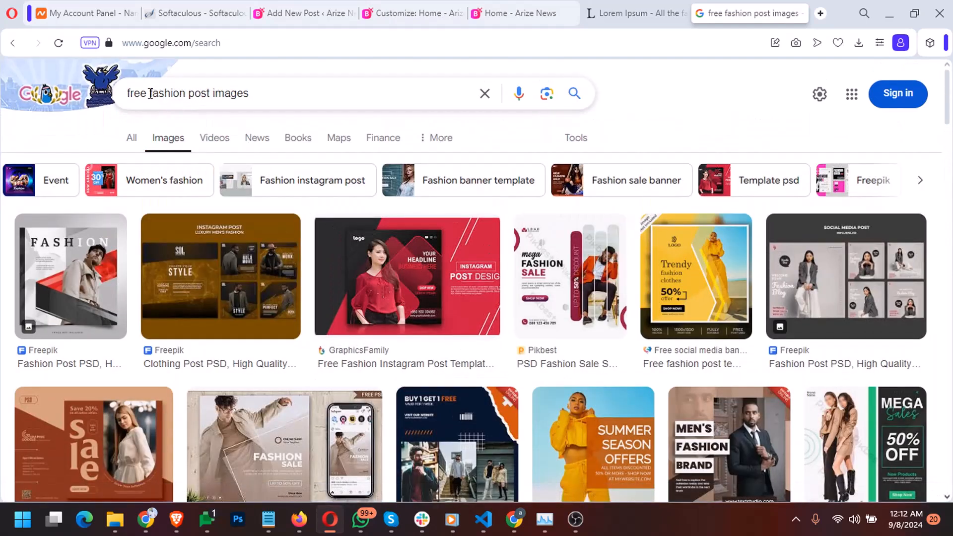
left_click_drag(150, 94, 312, 87)
Search for 'free fashion models images' and browse the image results
type("models")
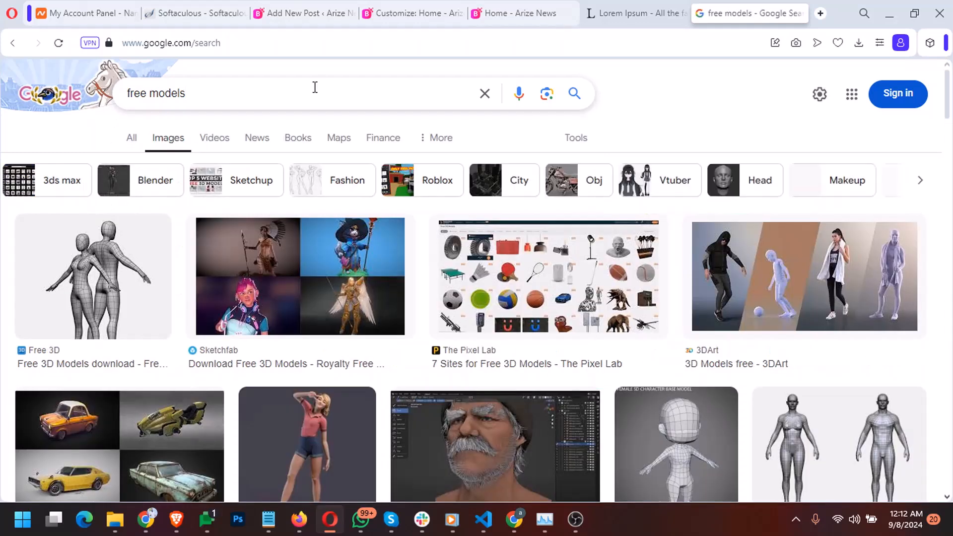
left_click(315, 87)
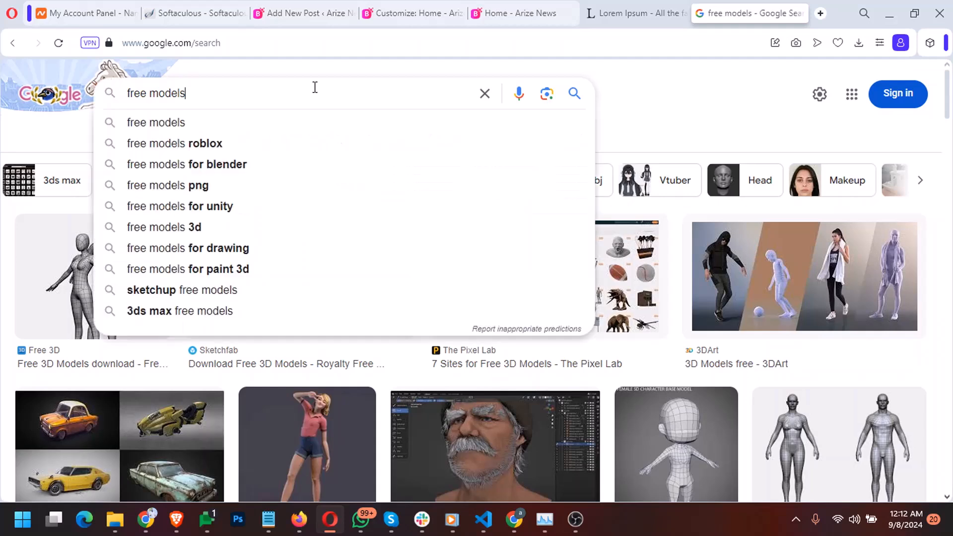
type("fashion models ")
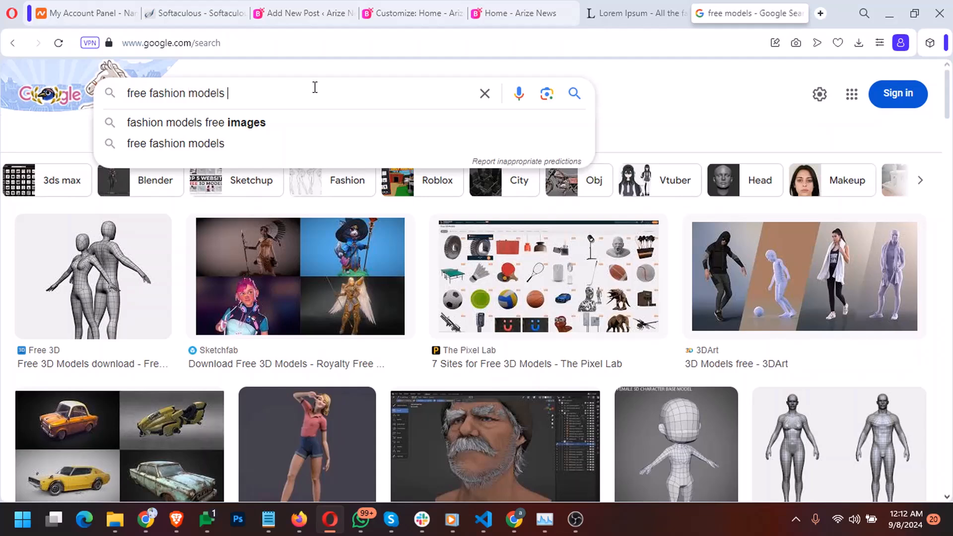
type("images")
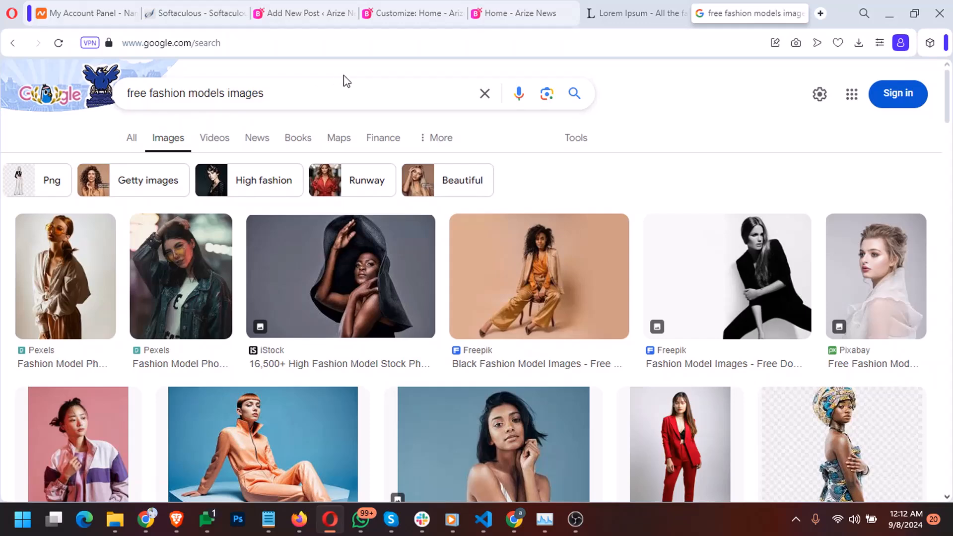
scroll(249, 208, "down", 4)
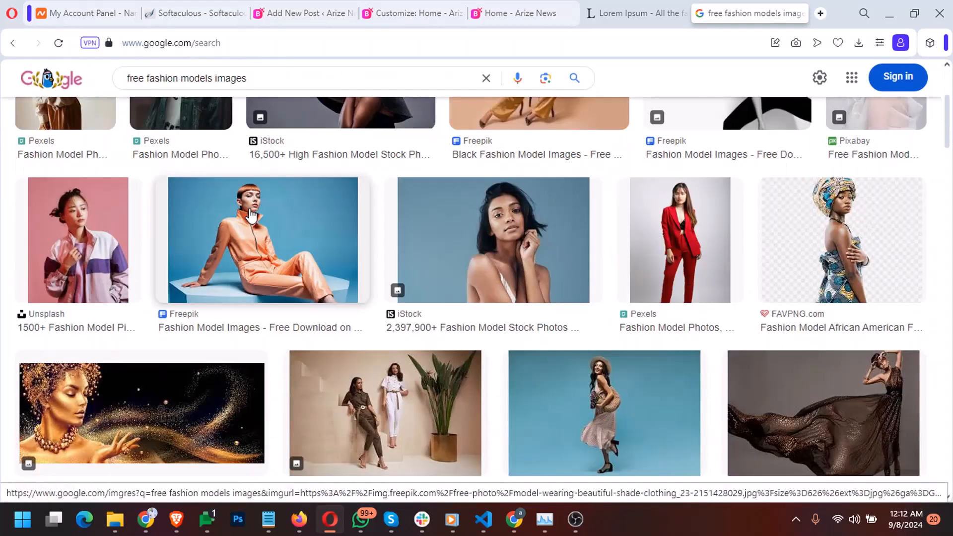
scroll(249, 214, "down", 12)
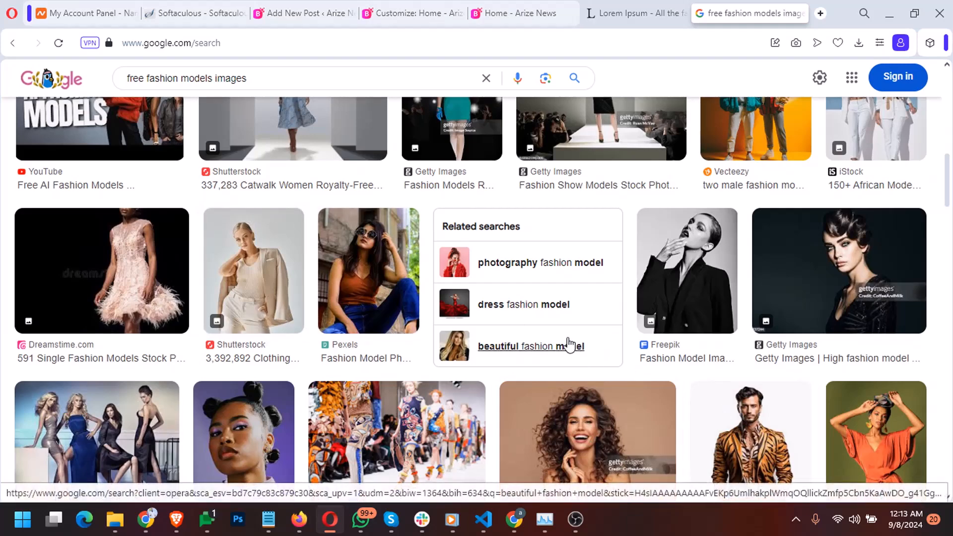
scroll(571, 342, "up", 5)
scroll(567, 338, "up", 10)
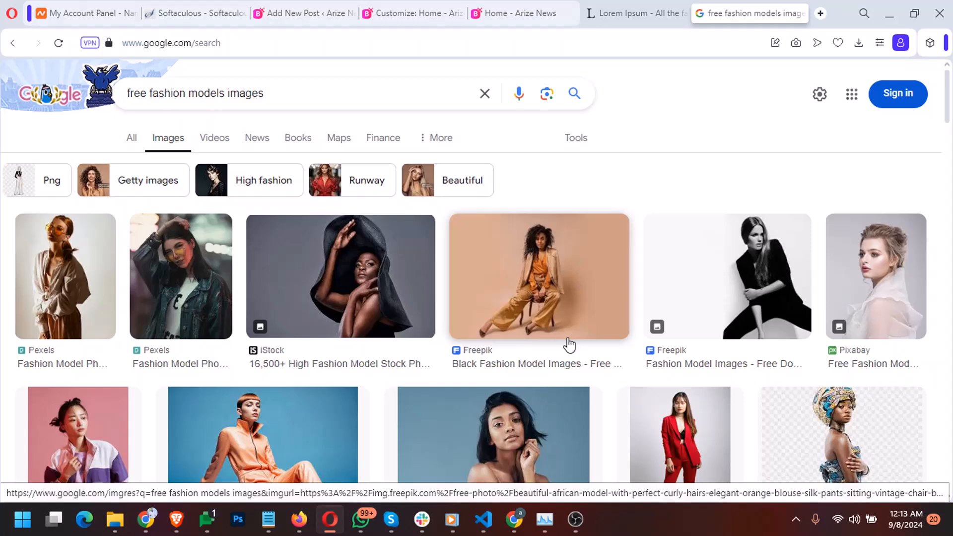
Preview the Pixabay fashion model image and open it in a new tab
left_click(891, 275)
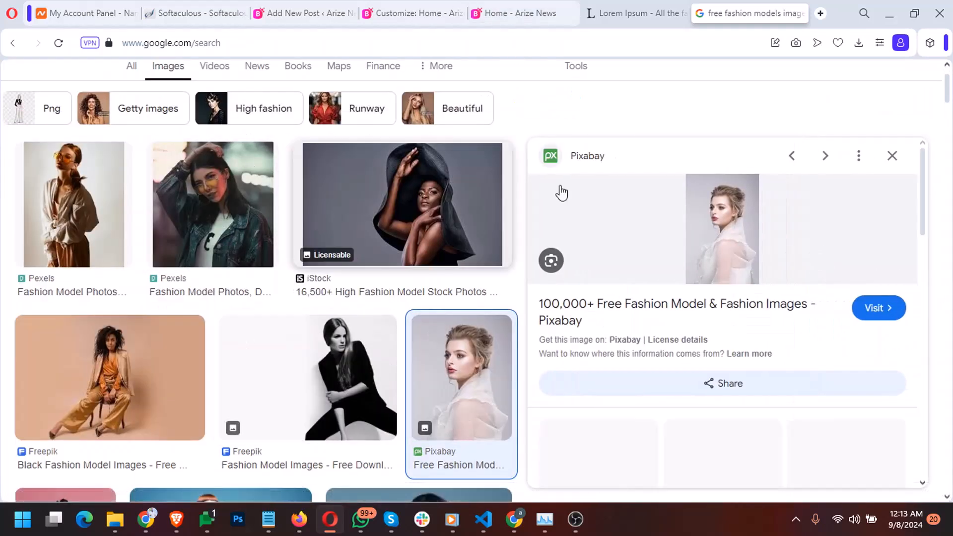
scroll(690, 275, "down", 4)
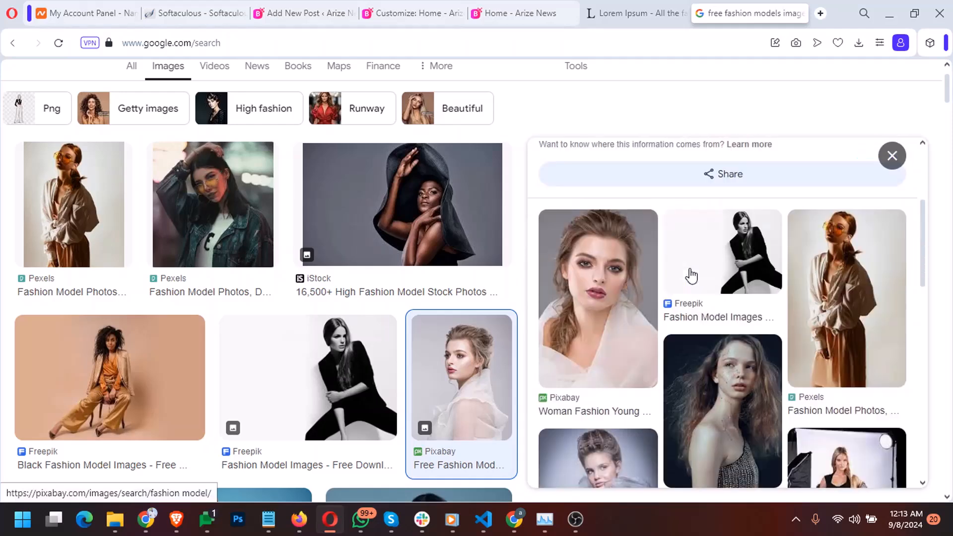
scroll(690, 275, "down", 3)
scroll(690, 275, "up", 7)
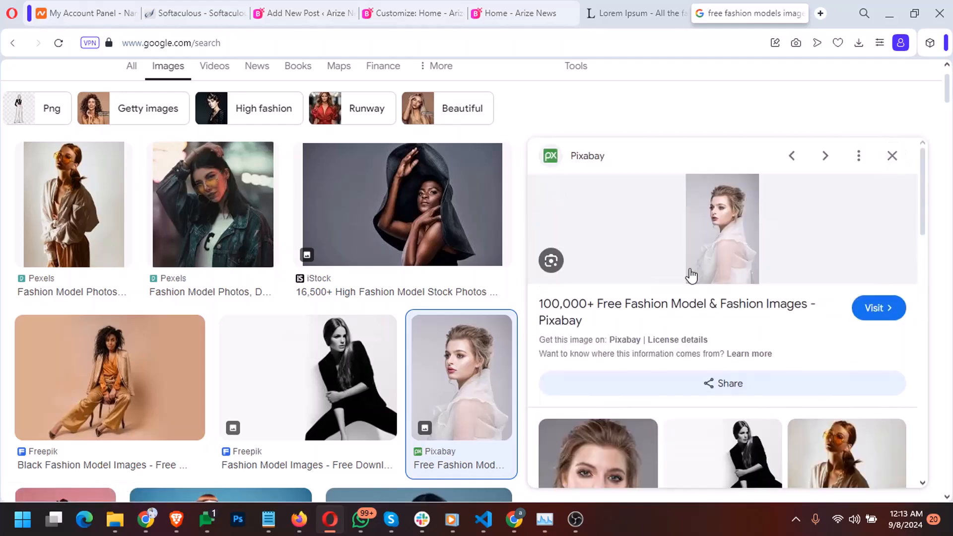
right_click(704, 230)
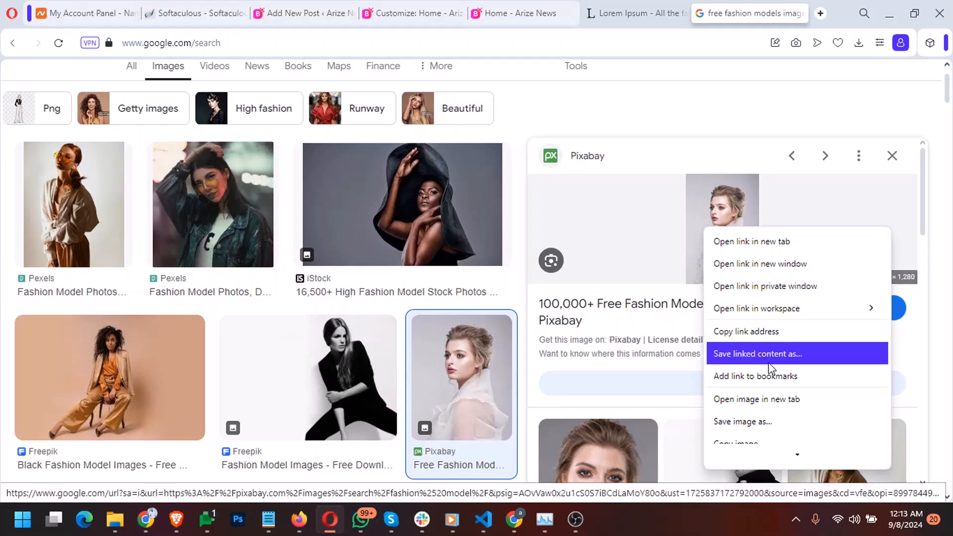
scroll(773, 368, "down", 1)
left_click(773, 375)
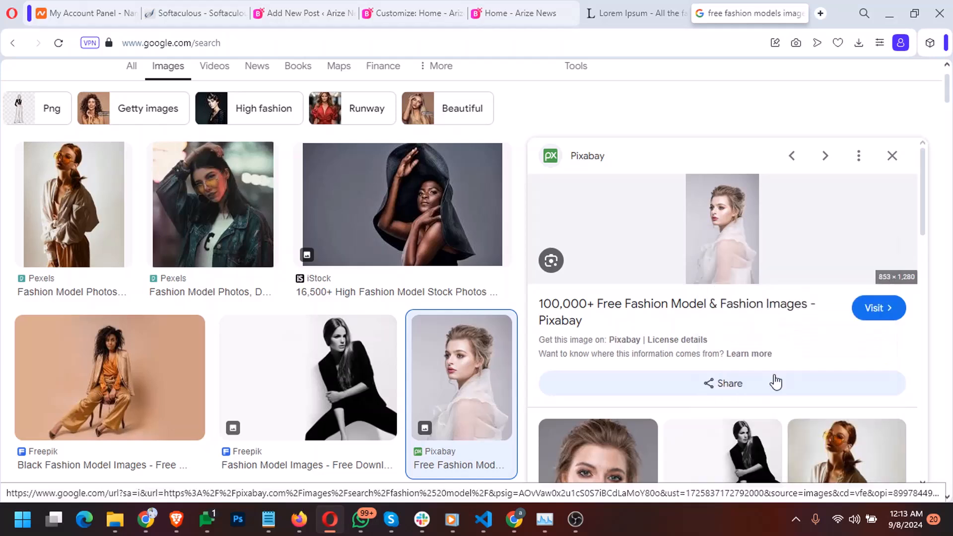
Copy the opened image's address, then return to the Arize News homepage
left_click(730, 12)
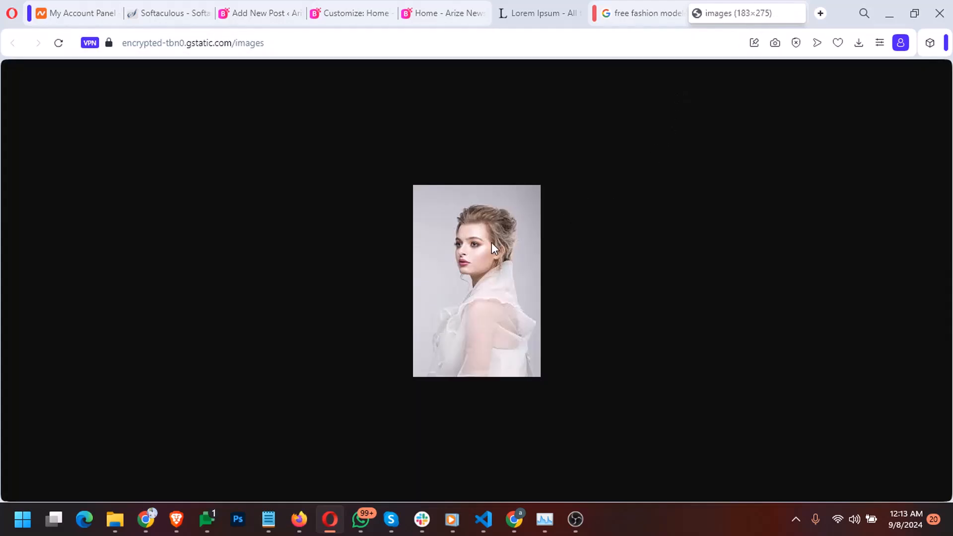
right_click(492, 246)
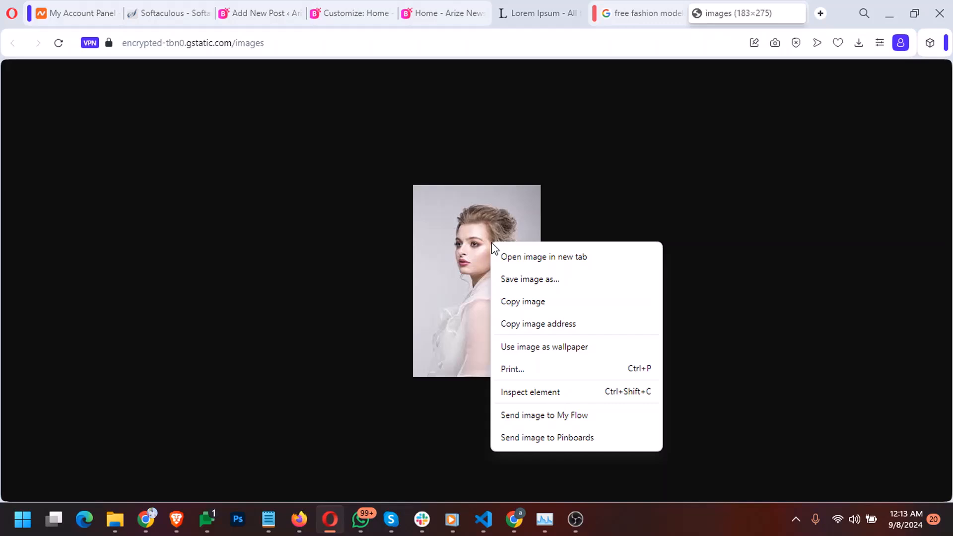
left_click(507, 329)
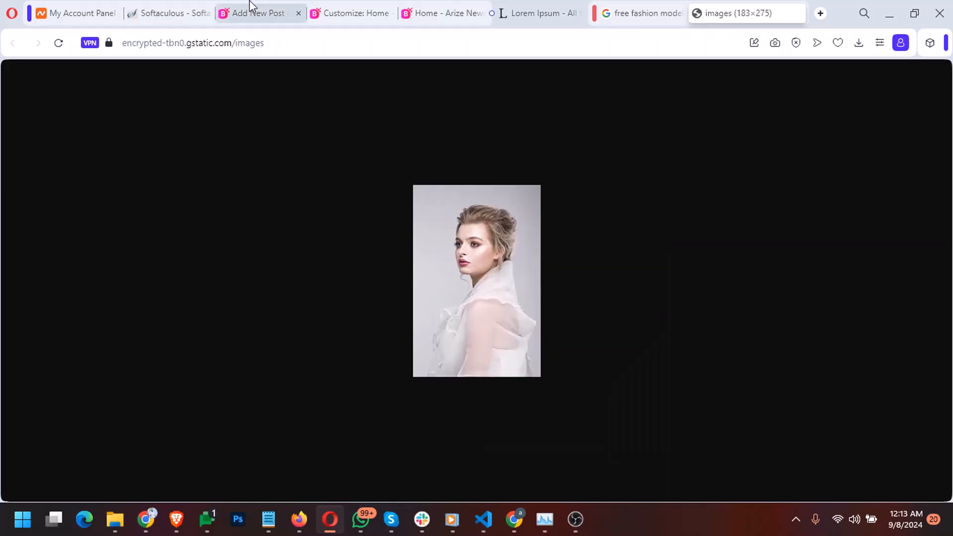
left_click(430, 18)
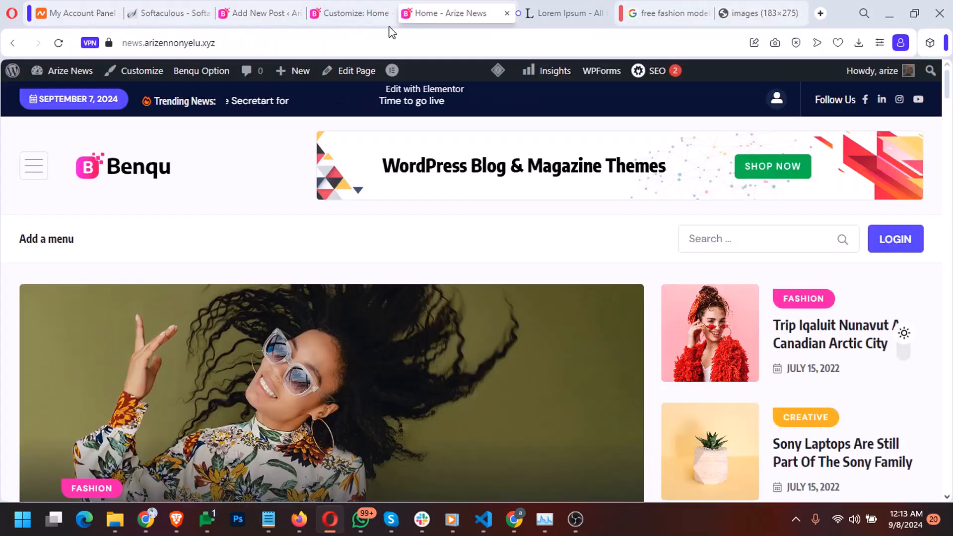
In the new post, tick the Fashion category
left_click(238, 14)
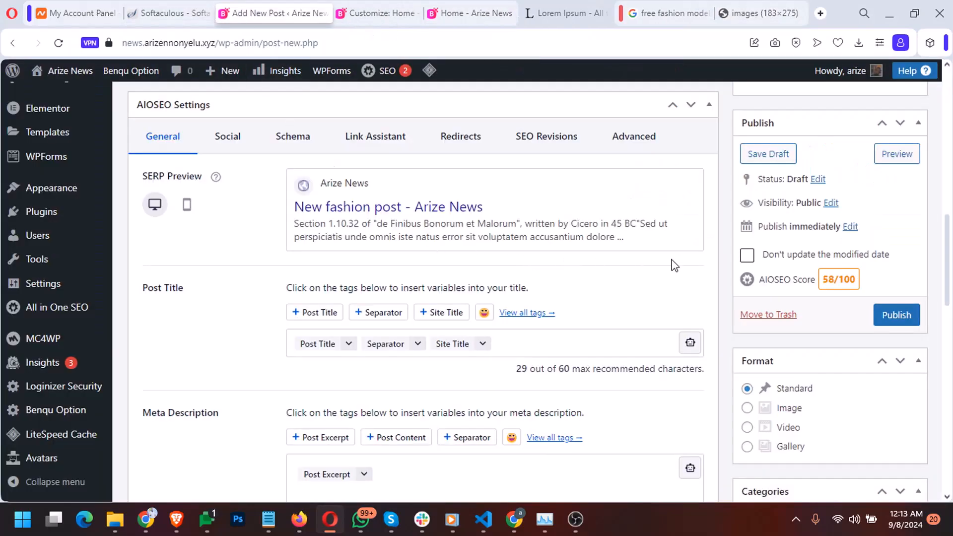
scroll(713, 267, "down", 5)
scroll(713, 268, "down", 3)
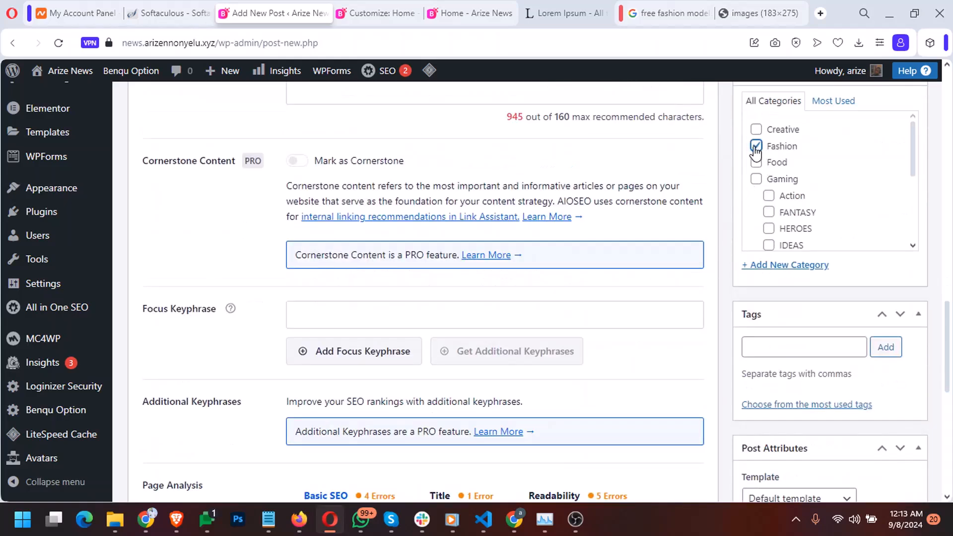
left_click(762, 342)
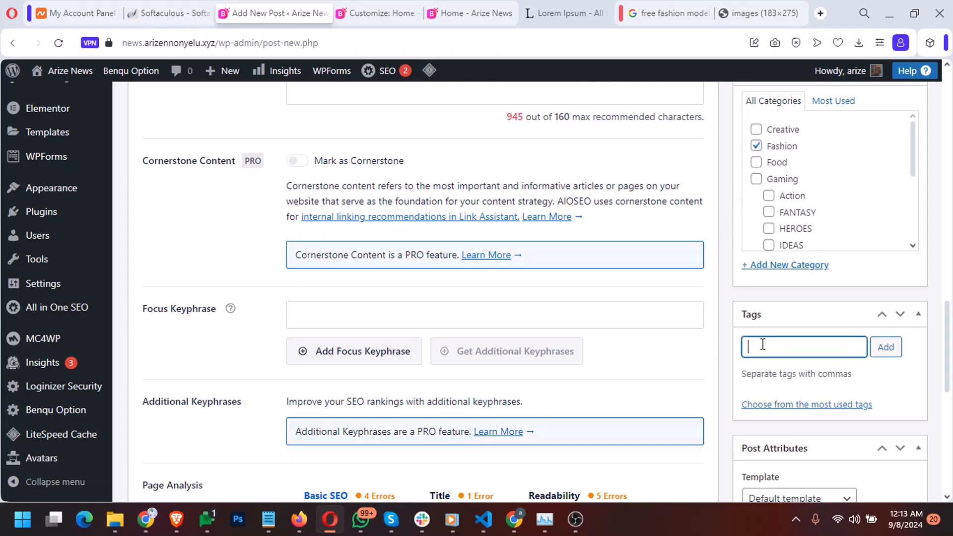
scroll(763, 340, "down", 8)
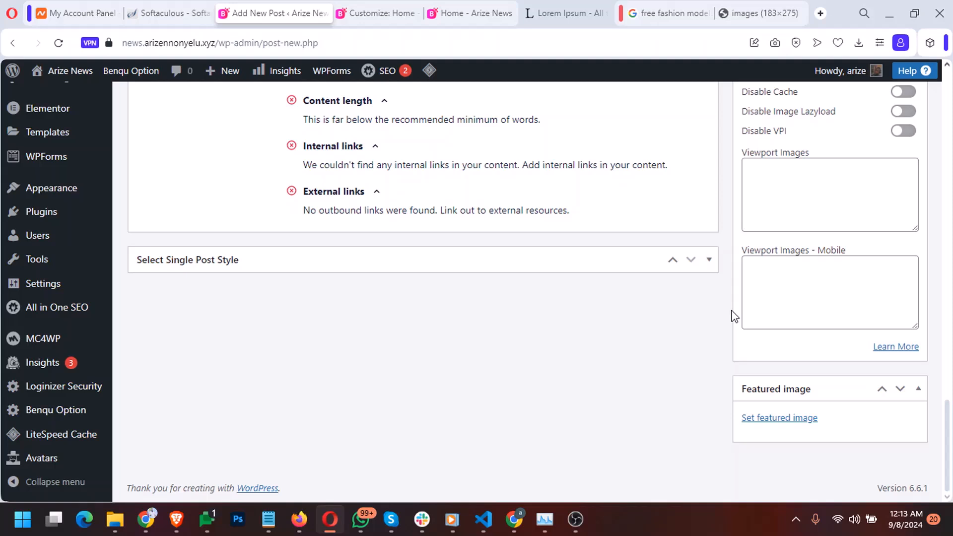
Open the Featured image dialog, glance at Media Library, and return to Upload files
left_click(748, 416)
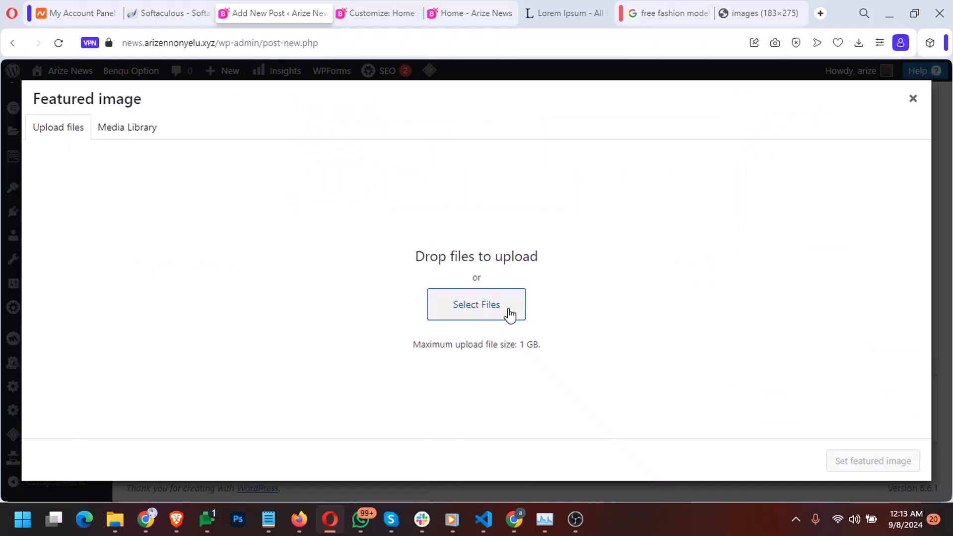
left_click(130, 130)
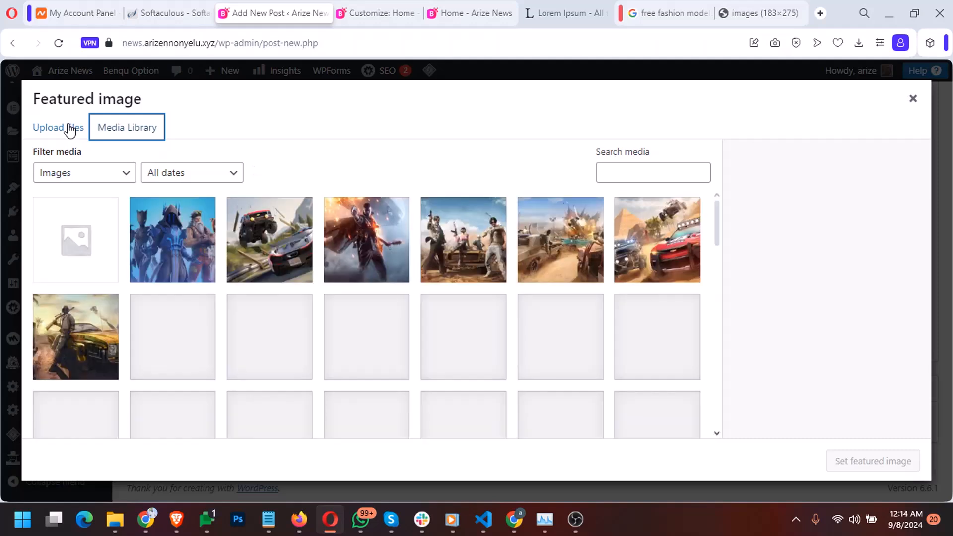
left_click(70, 131)
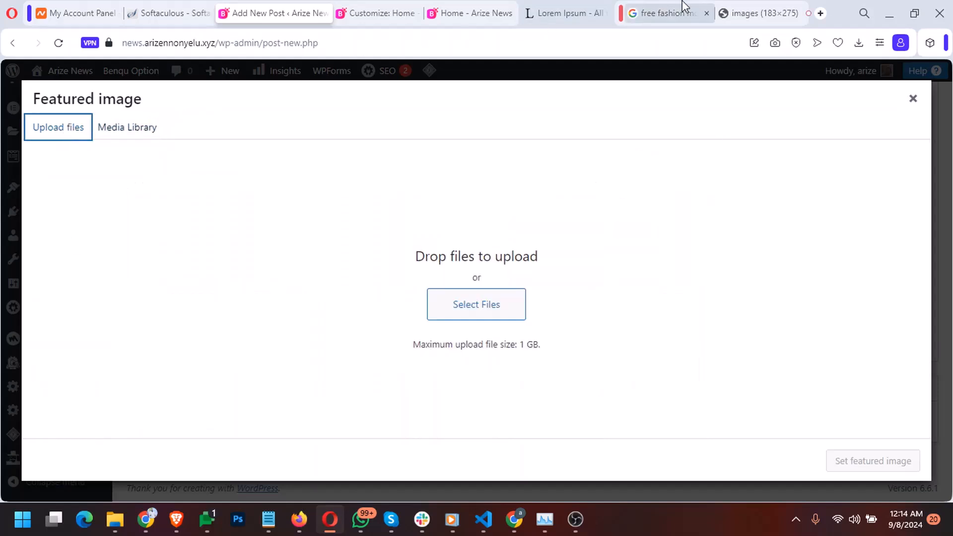
Save the model portrait to This PC as 'fashion girls.jpg'
left_click(753, 6)
right_click(475, 240)
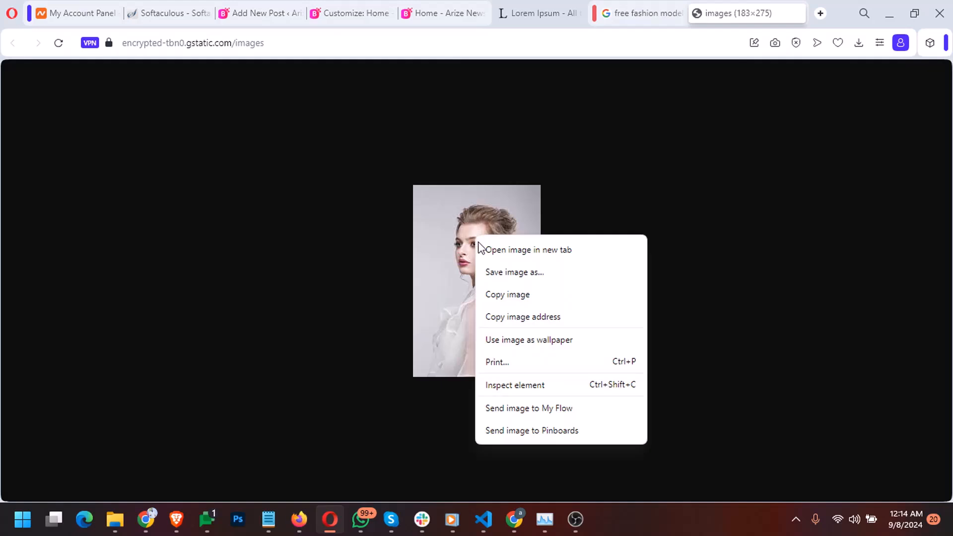
left_click(515, 277)
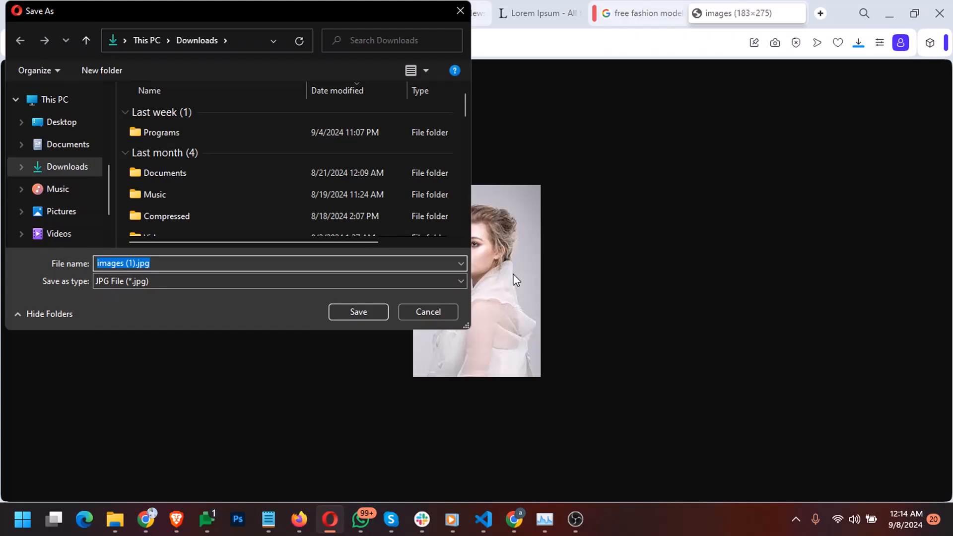
left_click(53, 105)
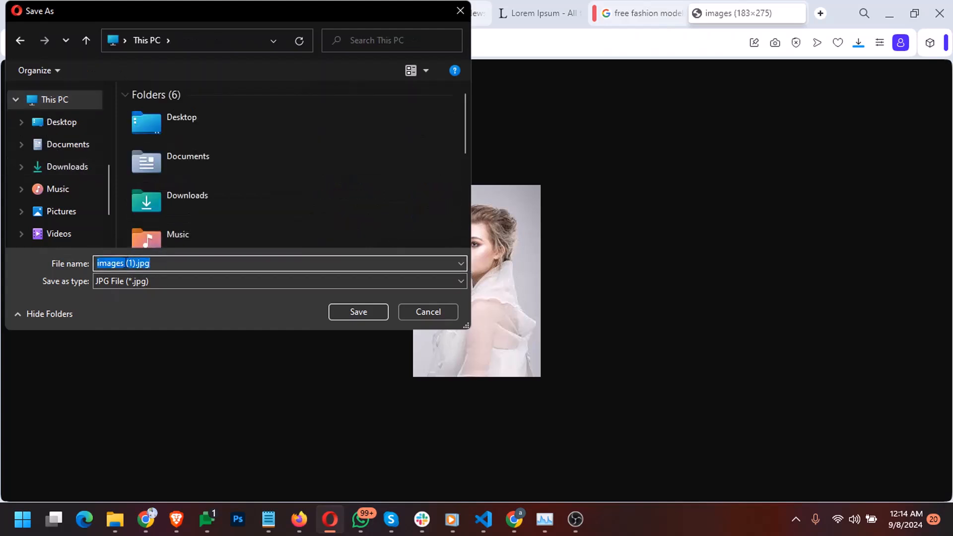
type("fashion girls")
key("Return")
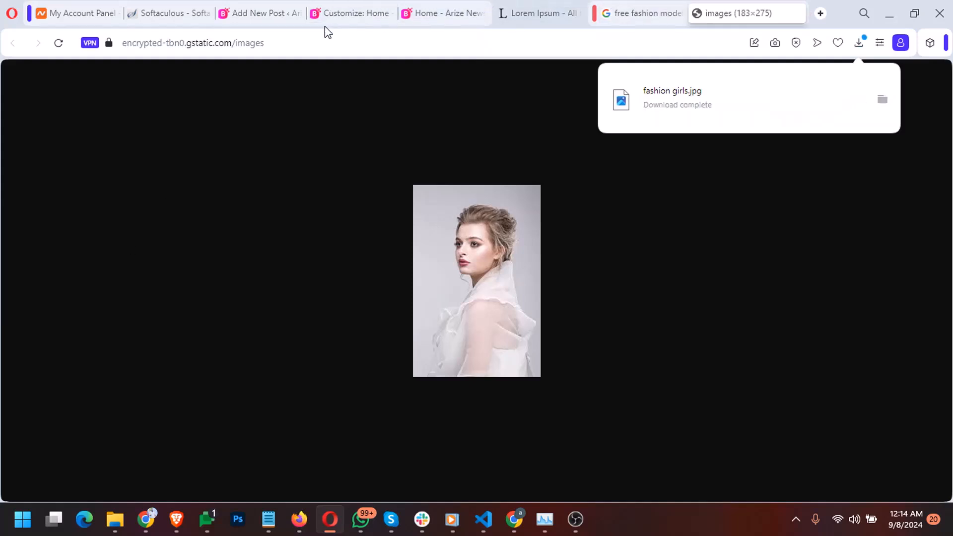
left_click(258, 13)
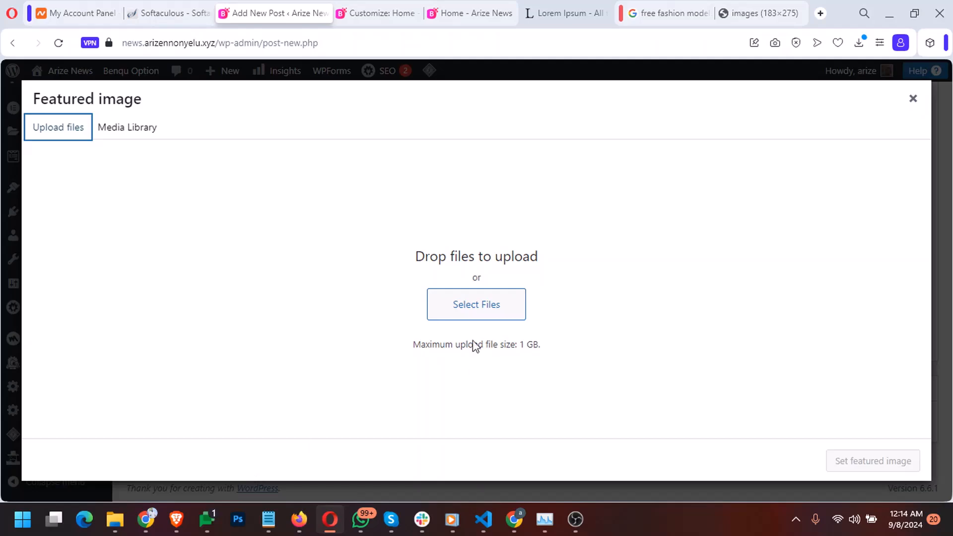
Upload fashion girls.jpg from downloads into the Featured image dialog
left_click(474, 316)
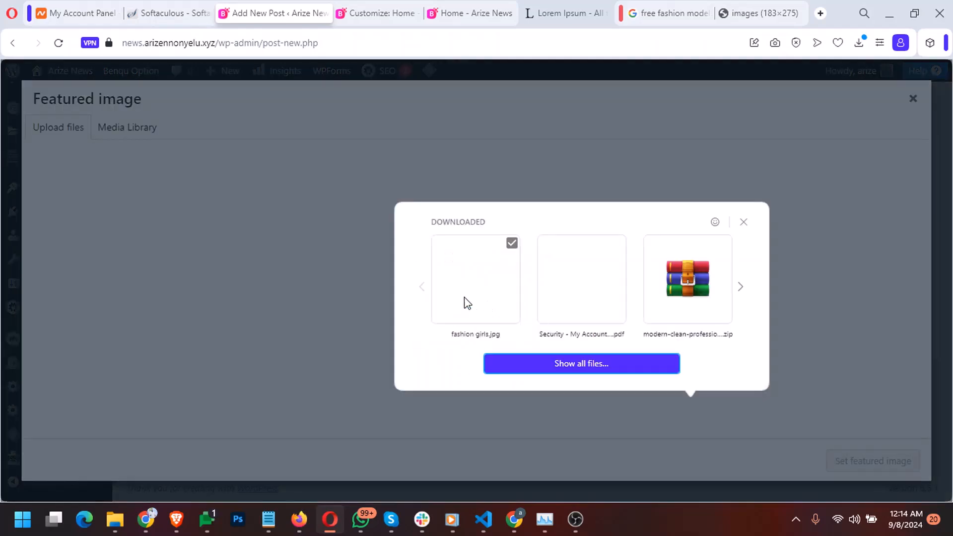
left_click(465, 301)
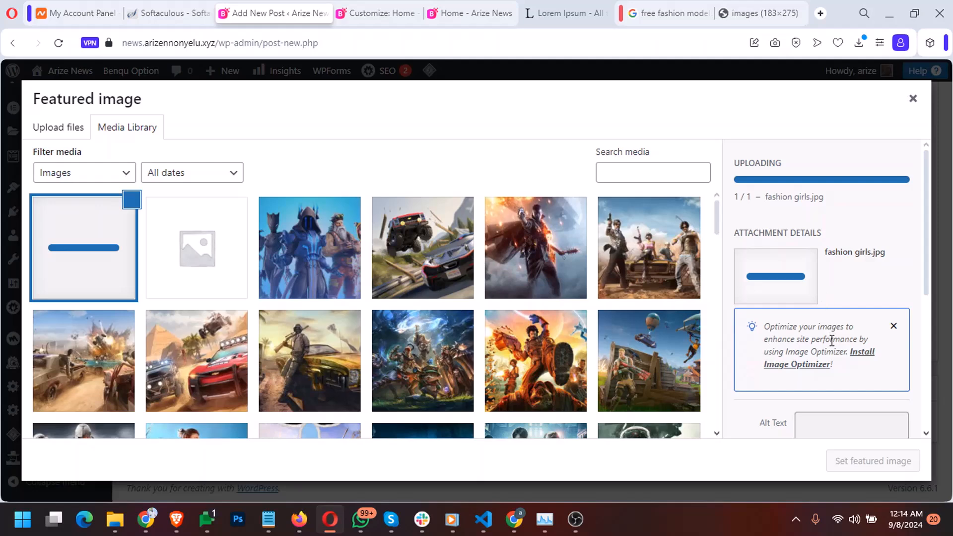
scroll(854, 376, "down", 2)
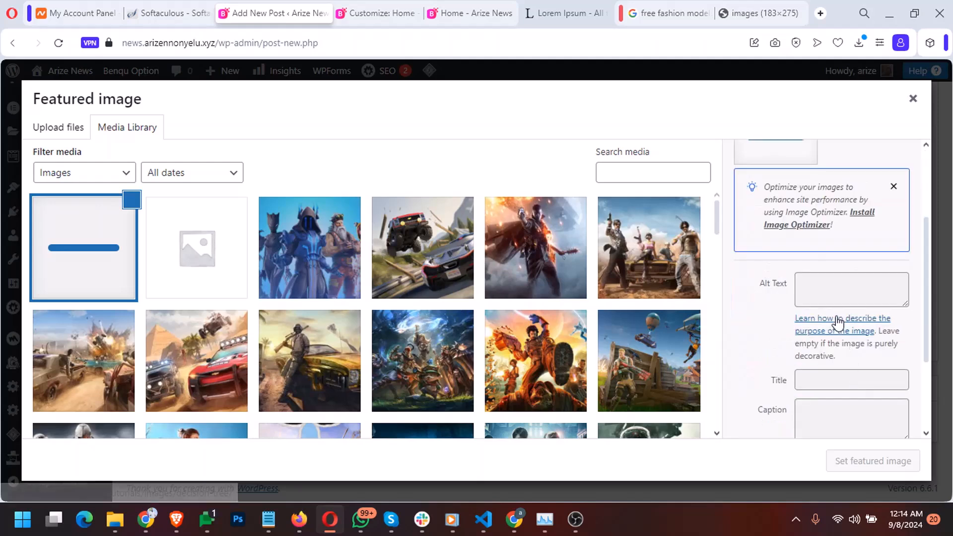
scroll(837, 291, "down", 3)
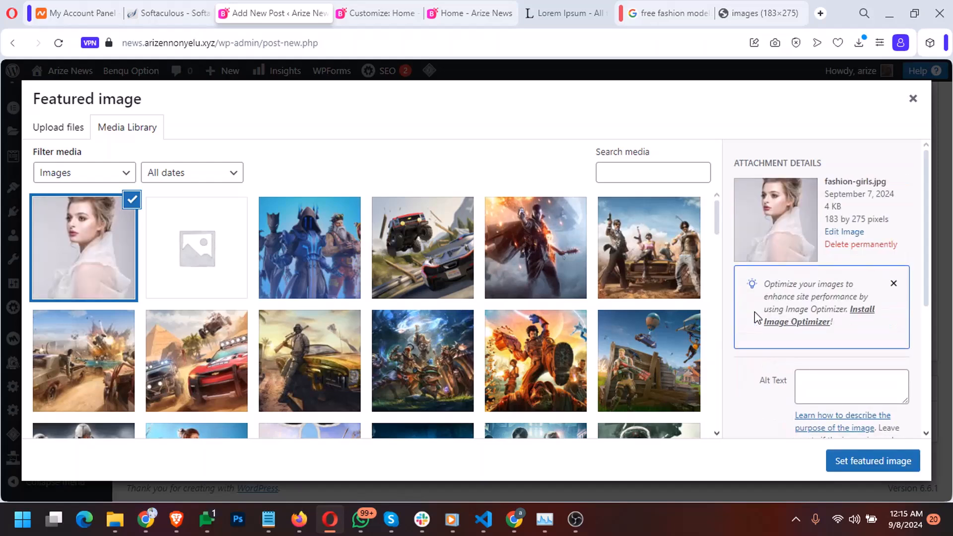
scroll(754, 311, "down", 3)
scroll(754, 318, "down", 2)
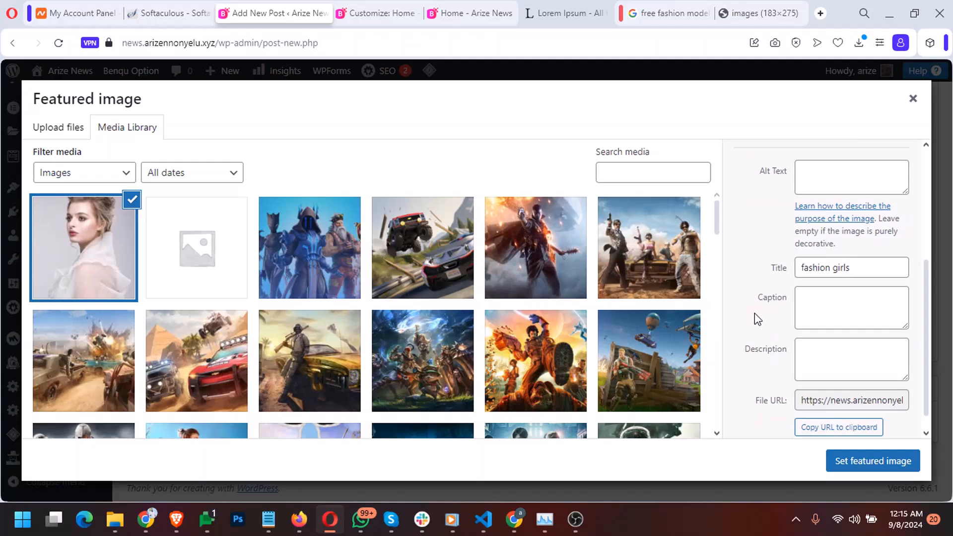
scroll(754, 317, "down", 1)
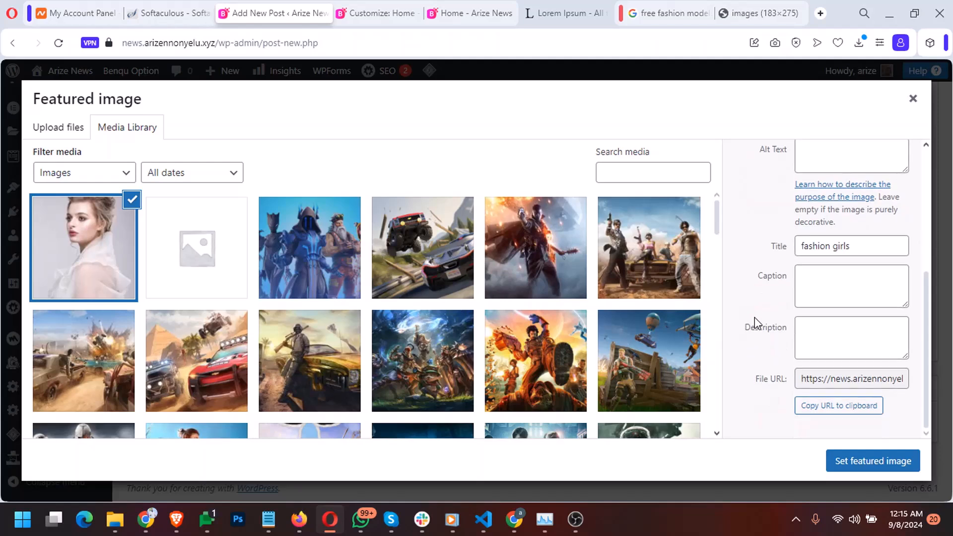
Check the image's description, caption and alt text fields, then set it as featured image
left_click(823, 324)
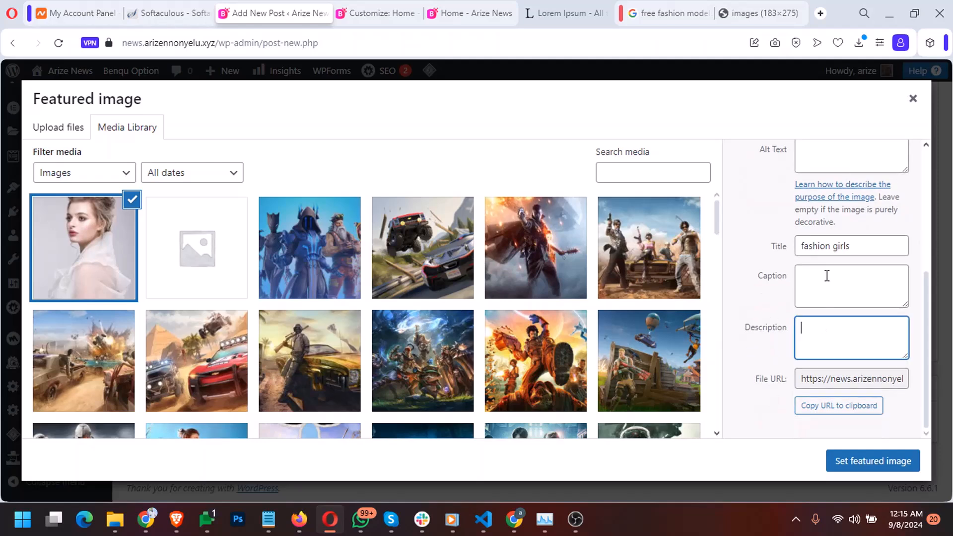
left_click(826, 277)
scroll(826, 276, "up", 4)
left_click(826, 296)
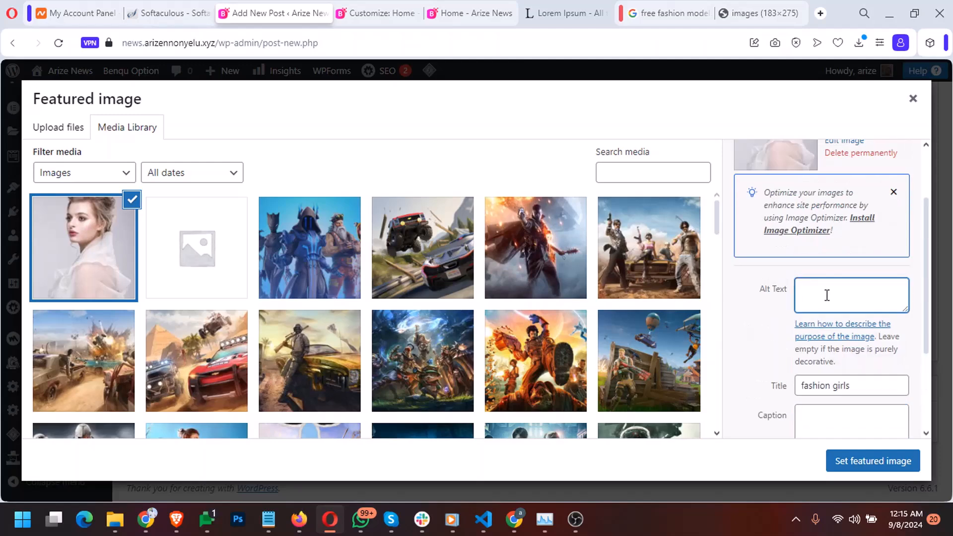
left_click(847, 456)
Break the Cicero paragraph after 'eos qui' with a blank line before 'ratione voluptatem'
scroll(623, 334, "up", 20)
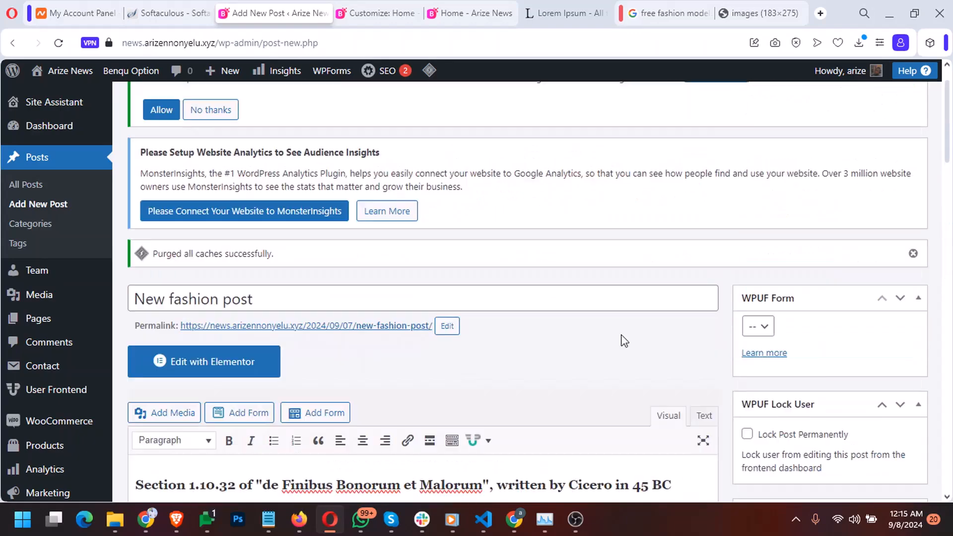
scroll(662, 217, "up", 3)
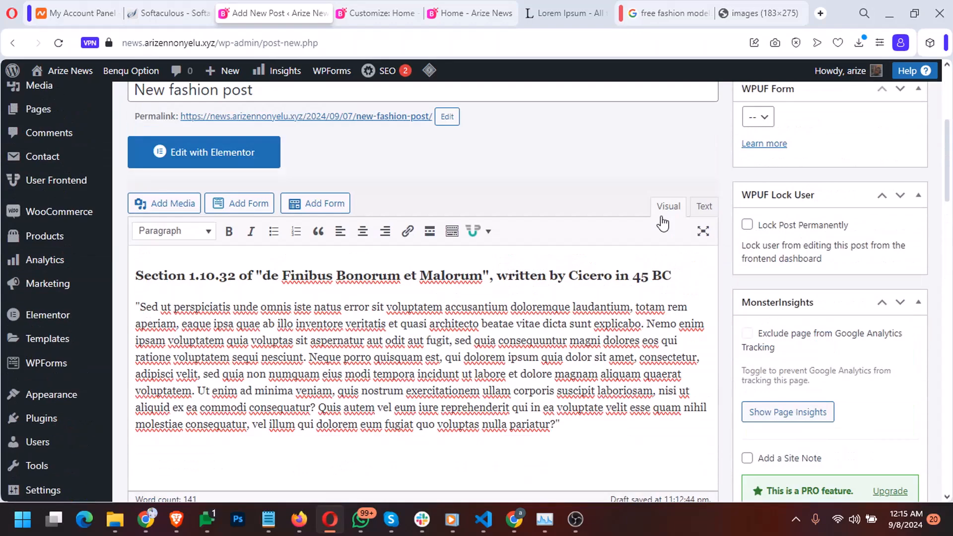
left_click(702, 343)
key("Return")
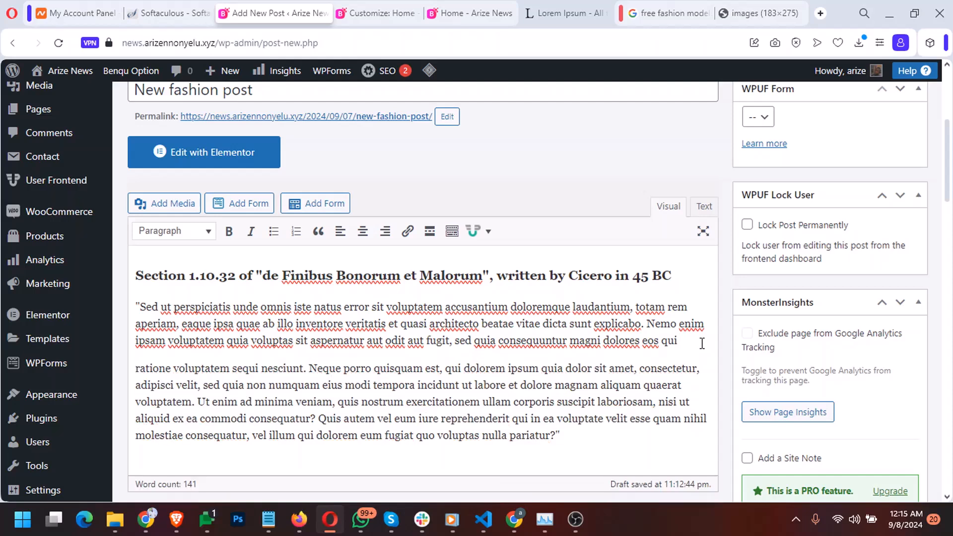
key("Return")
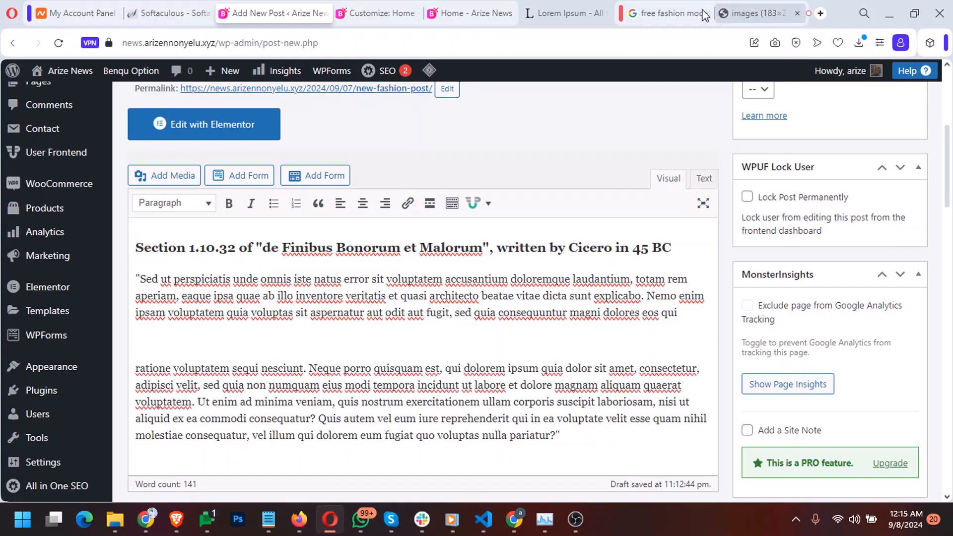
Copy the image address of the red-suit Pexels model photo from Google Images
left_click(667, 14)
scroll(457, 298, "down", 5)
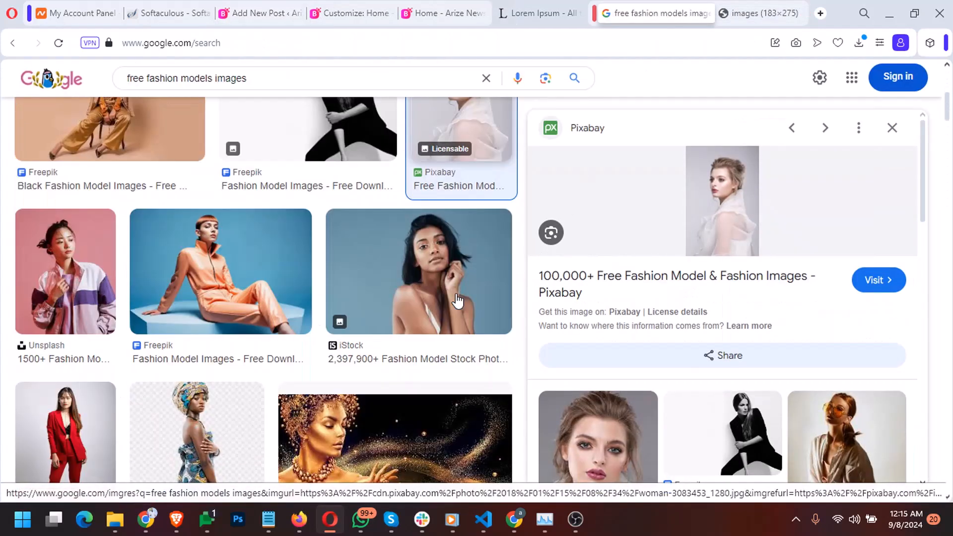
scroll(457, 300, "down", 3)
scroll(455, 300, "down", 3)
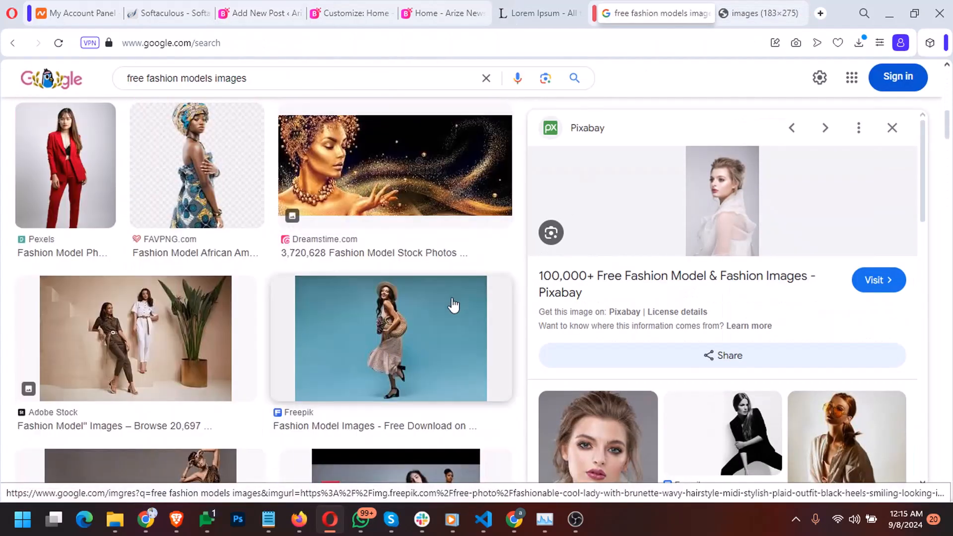
left_click(70, 193)
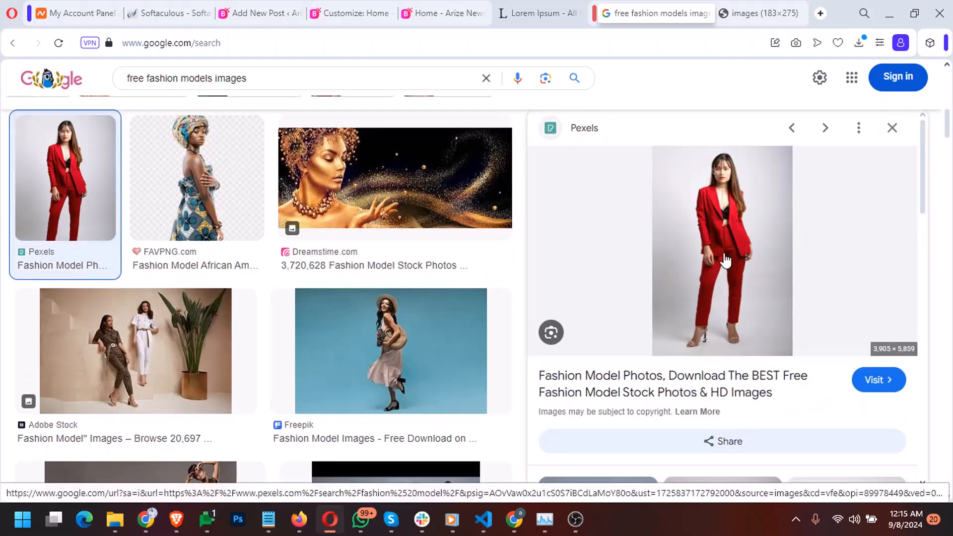
right_click(725, 257)
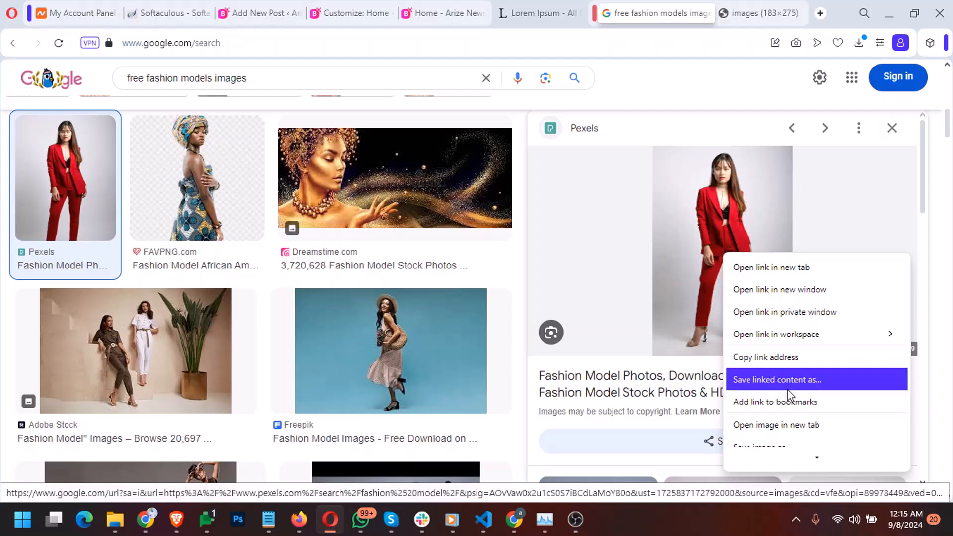
scroll(789, 399, "down", 4)
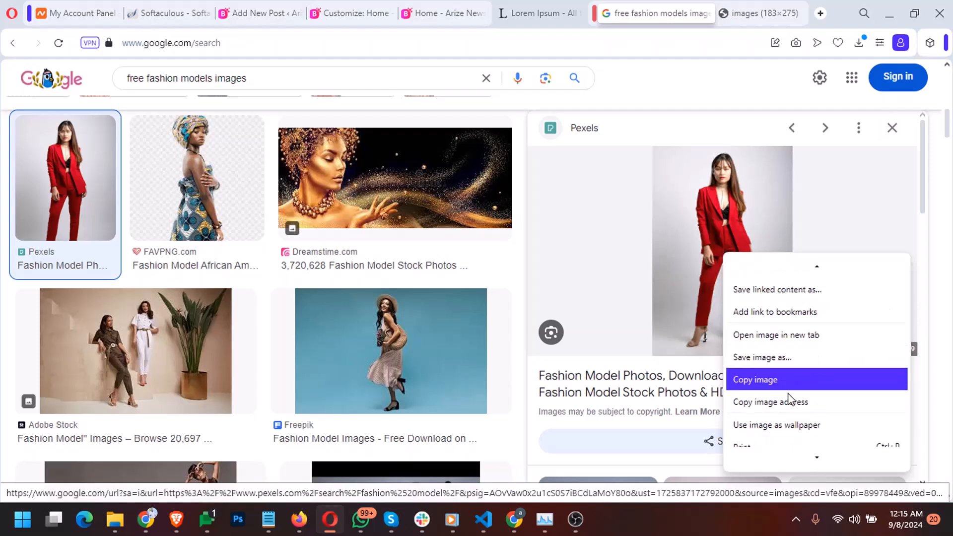
left_click(790, 409)
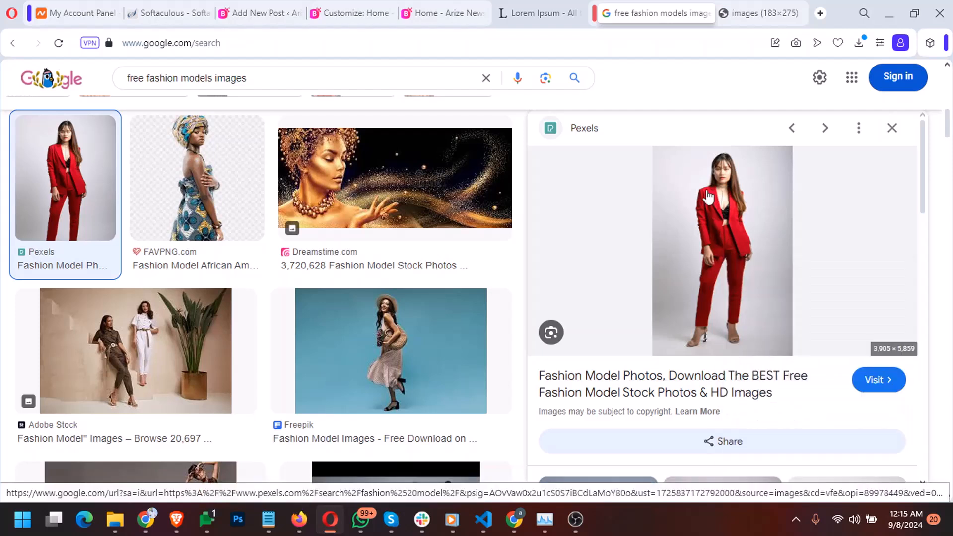
left_click(253, 13)
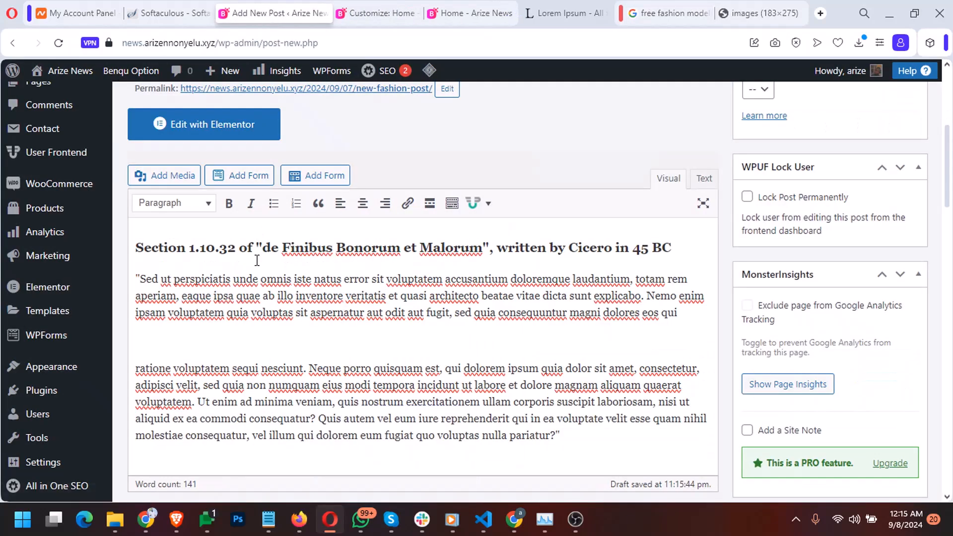
Insert the red-suit model photo after 'eos qui' by pasting its image URL into Insert from URL
left_click(172, 175)
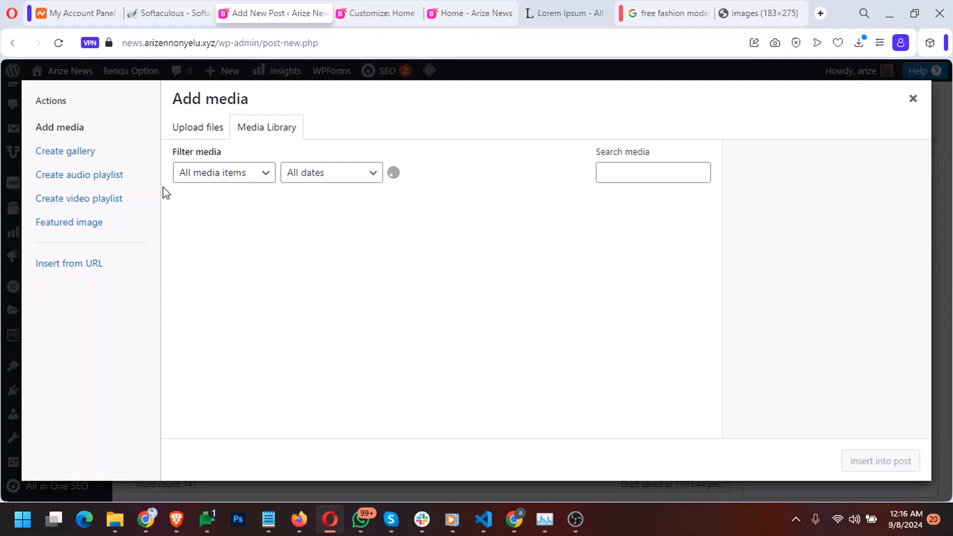
left_click(84, 259)
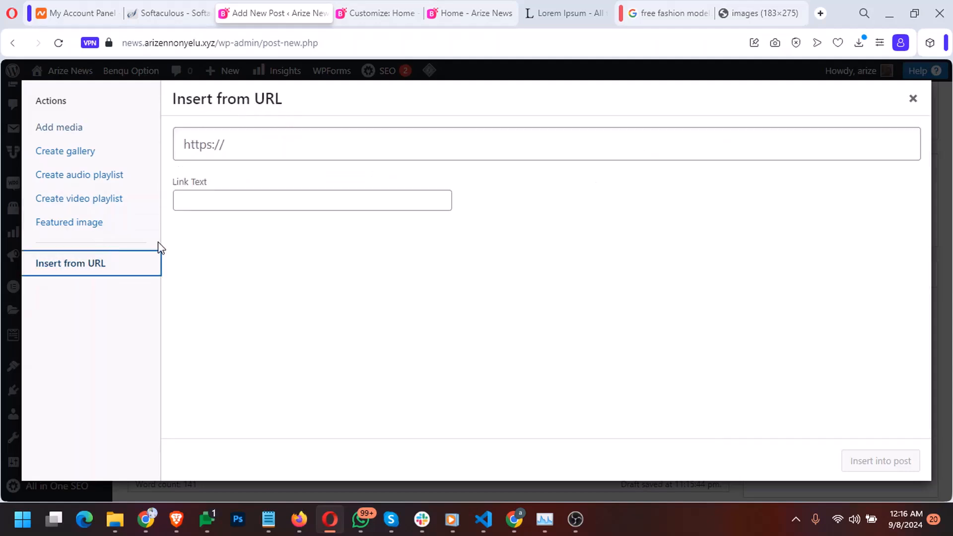
left_click(235, 196)
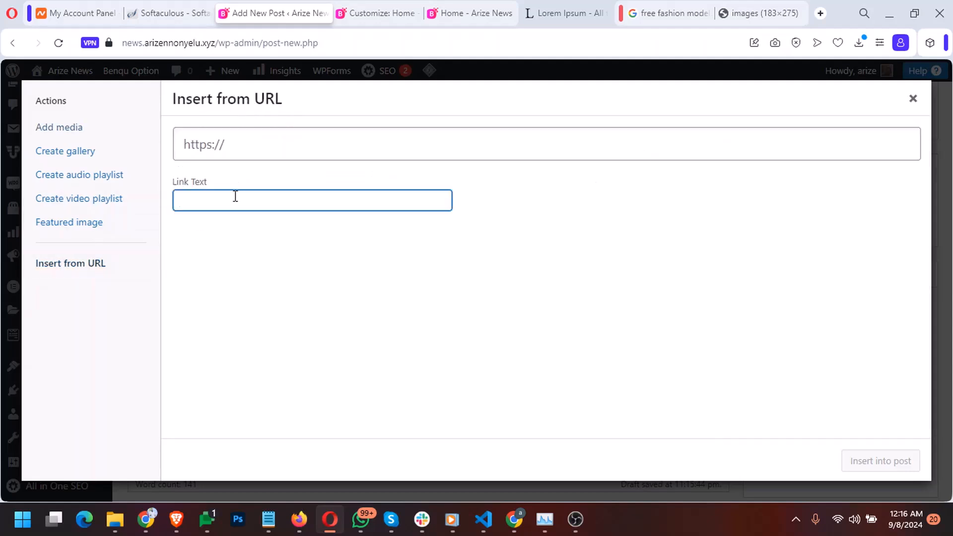
left_click(256, 148)
key("ctrl+v")
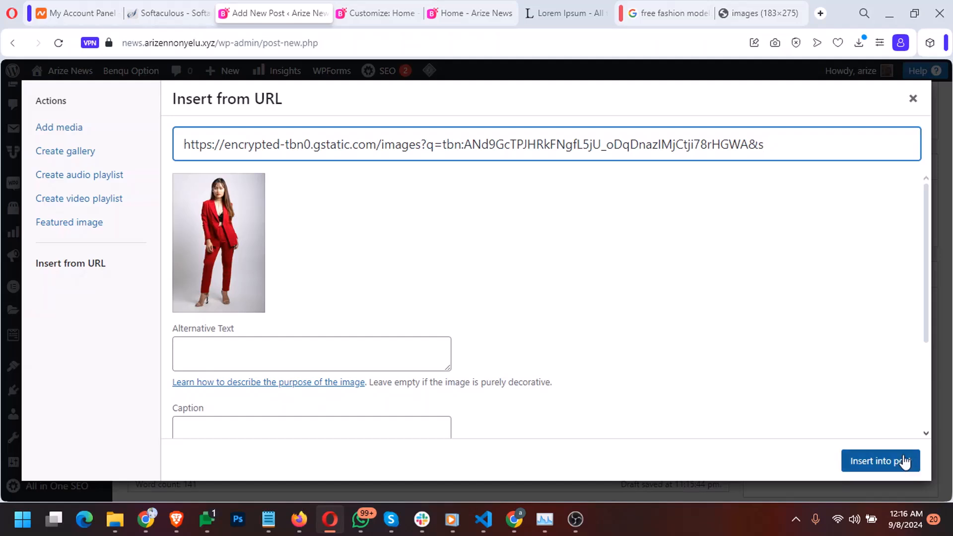
scroll(387, 223, "down", 3)
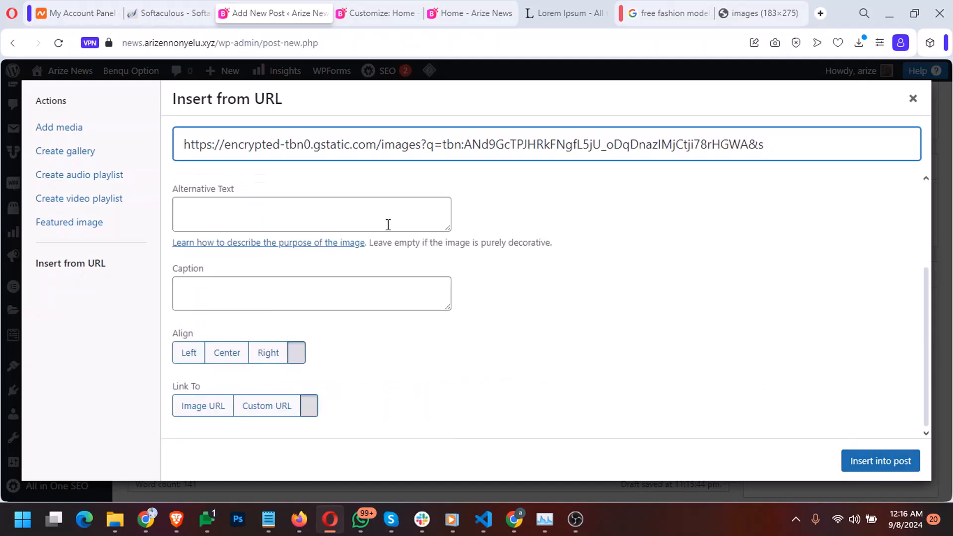
left_click(363, 214)
left_click(330, 293)
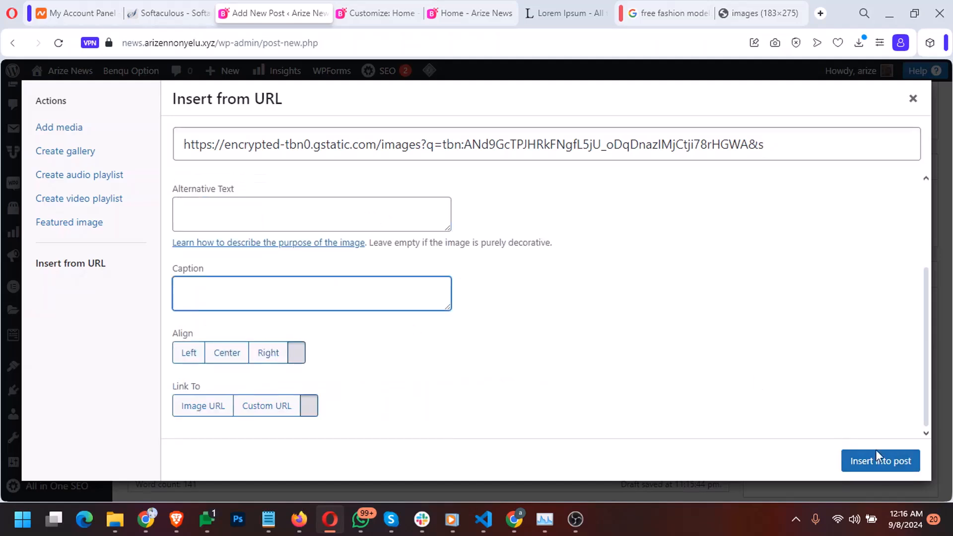
left_click(904, 461)
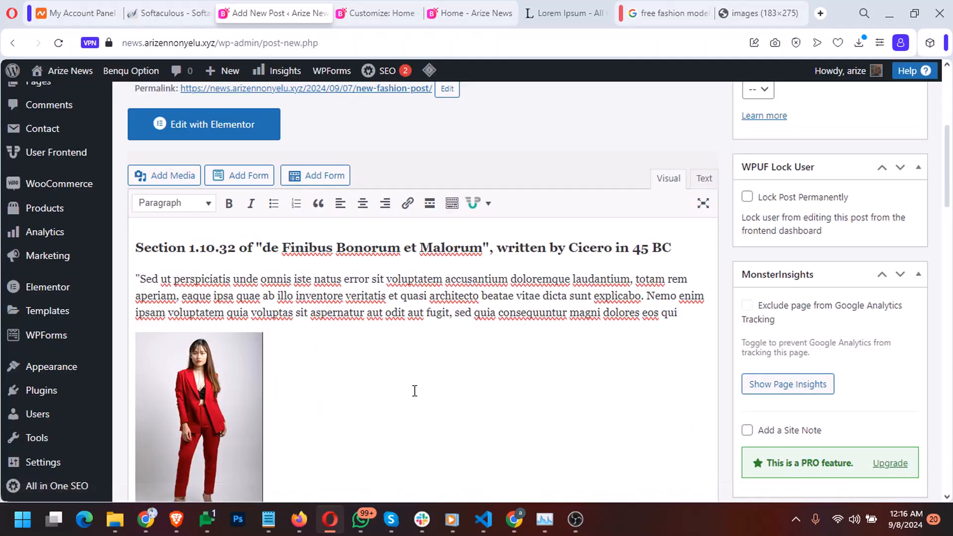
scroll(413, 392, "down", 1)
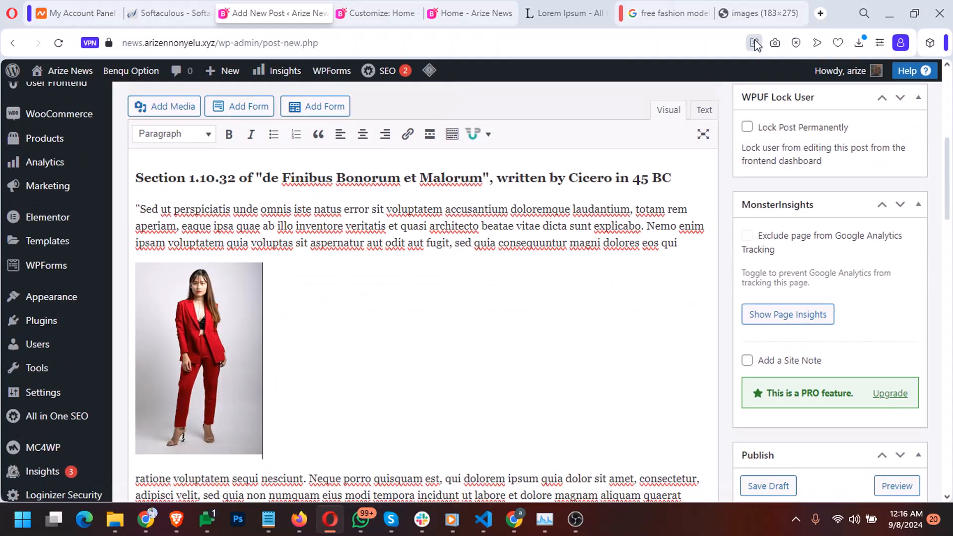
Try left, centre and right alignment on the inserted photo, ending aligned right
left_click(754, 14)
left_click(258, 13)
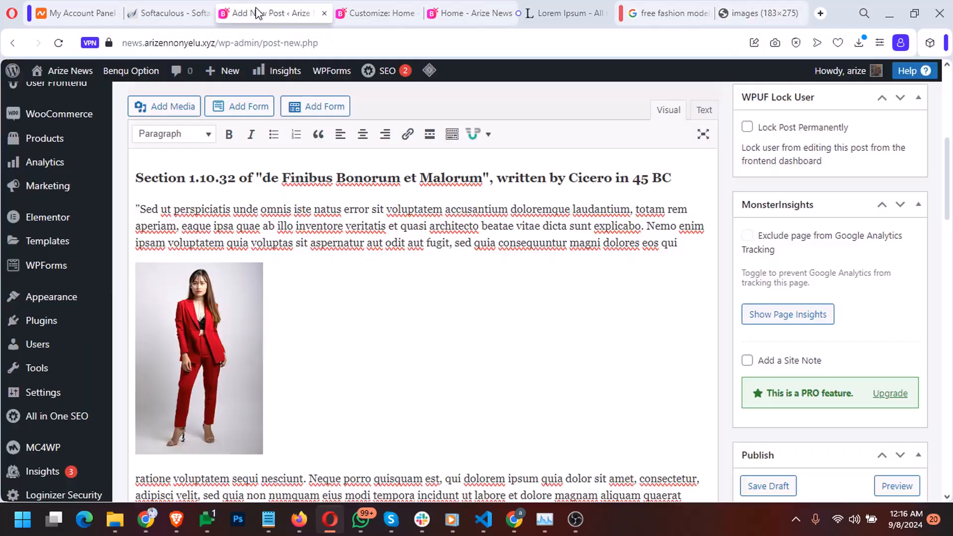
left_click(203, 343)
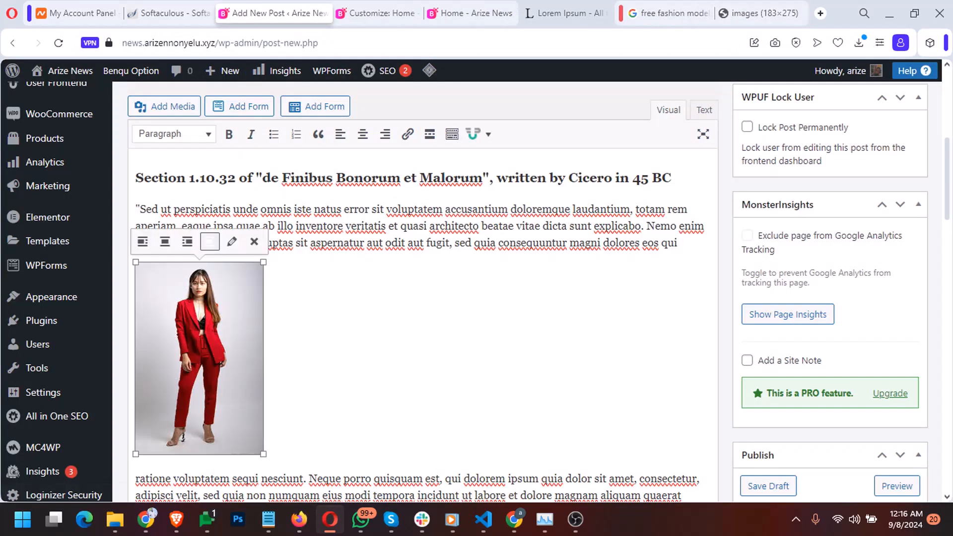
left_click(144, 242)
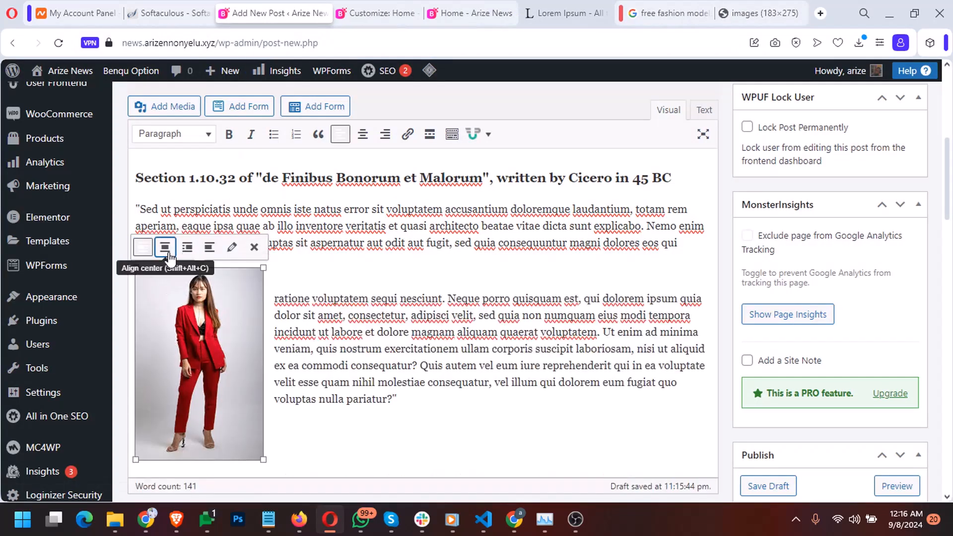
left_click(167, 248)
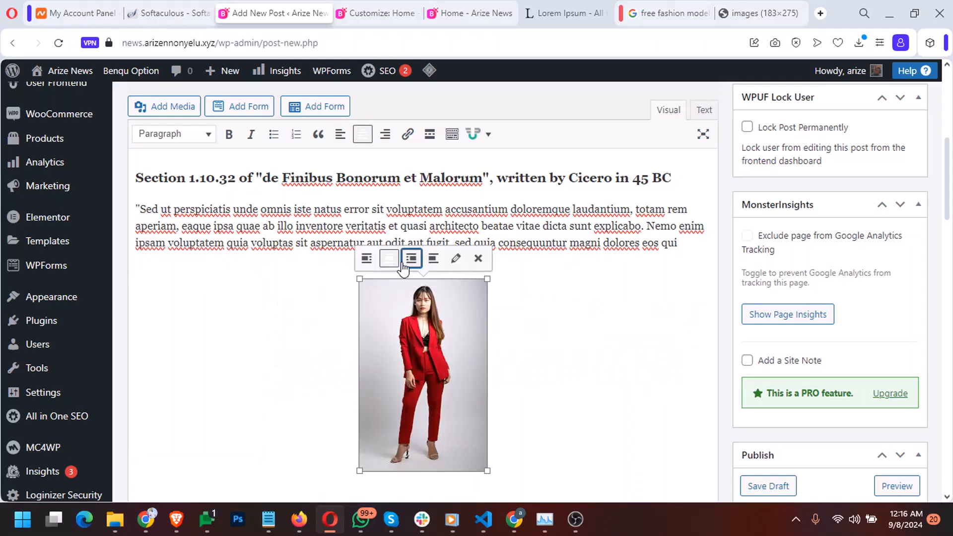
left_click(413, 248)
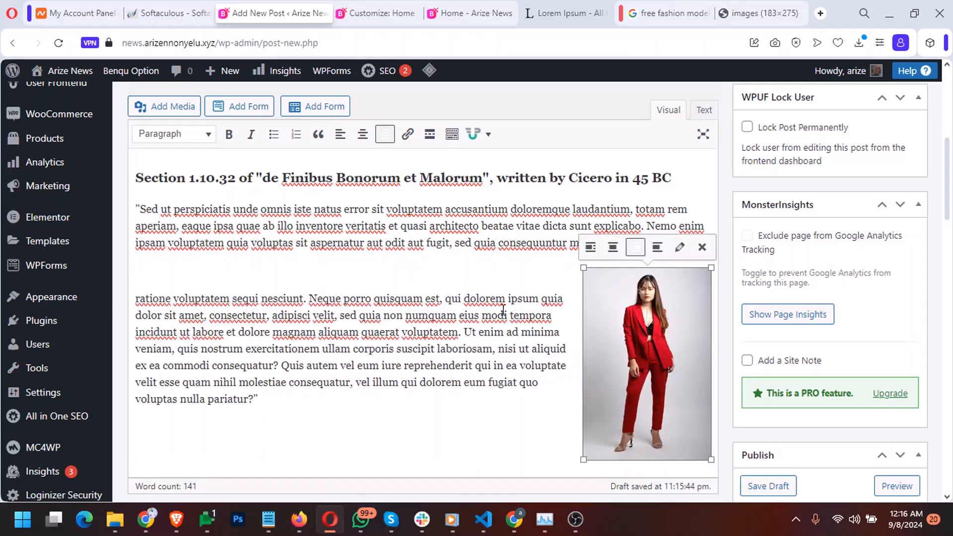
Publish 'New fashion post' in the Fashion category
left_click(430, 337)
scroll(426, 339, "down", 10)
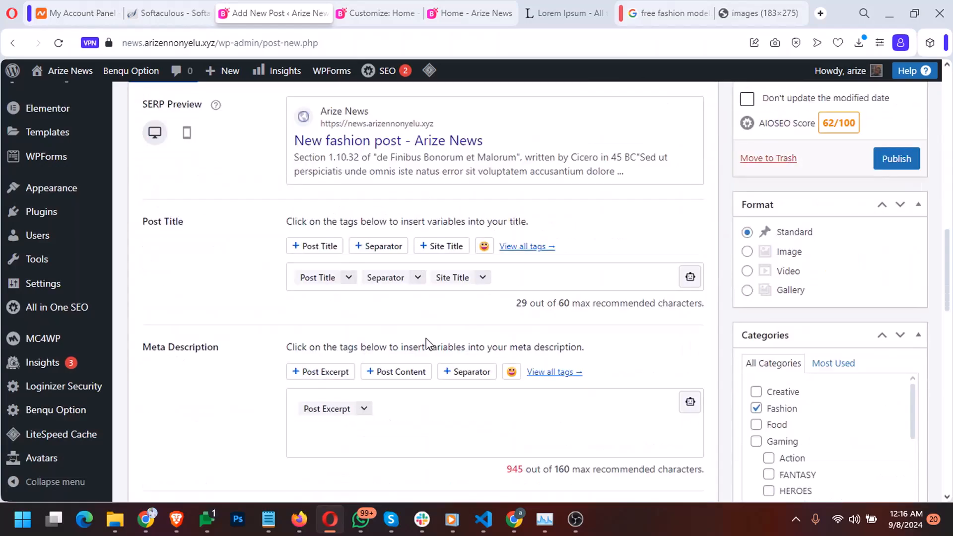
scroll(425, 339, "up", 12)
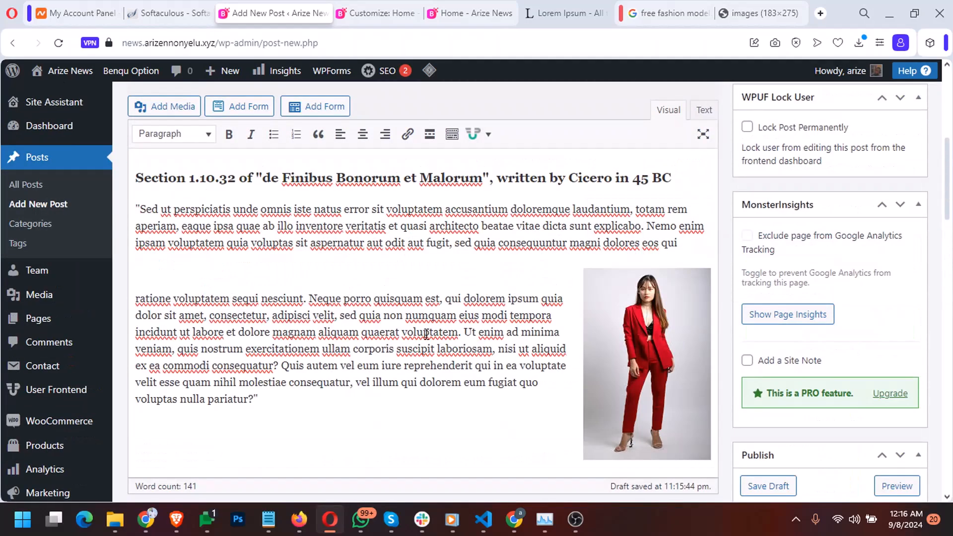
scroll(424, 335, "down", 3)
scroll(424, 335, "down", 7)
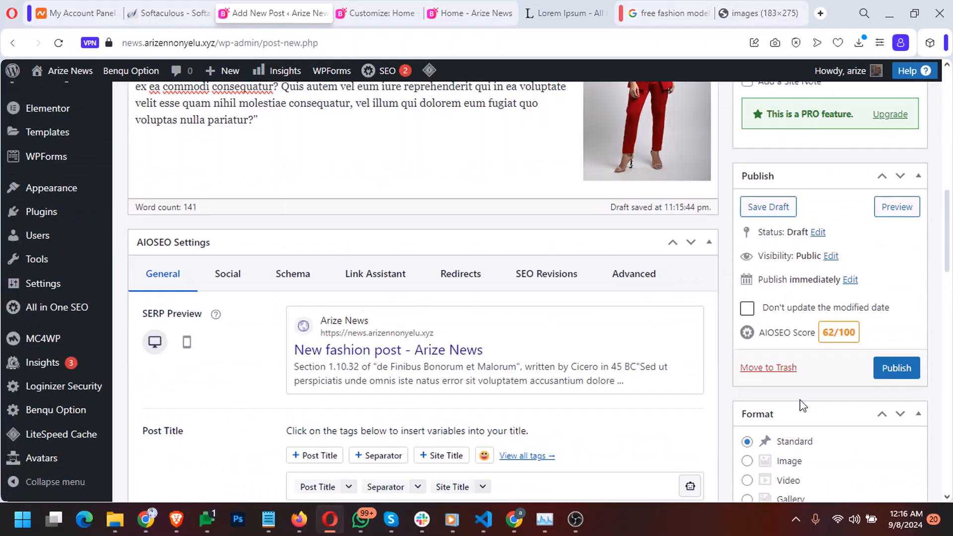
left_click(894, 376)
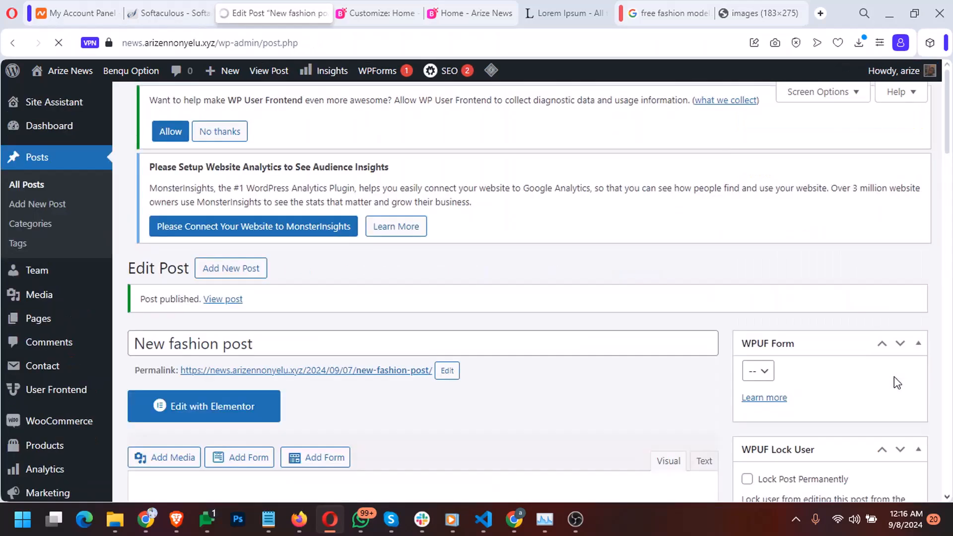
left_click(462, 12)
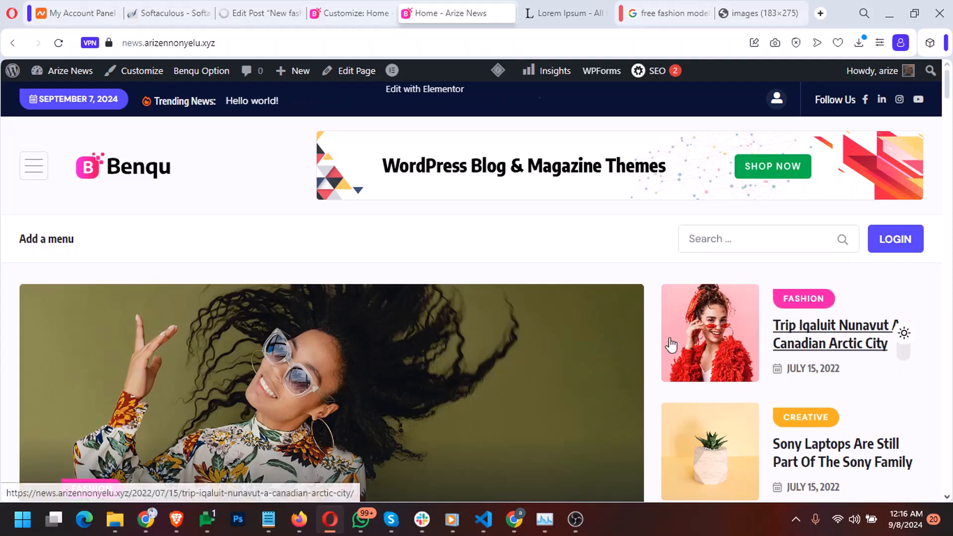
Reload the Arize News home page, dismiss the newsletter popup and check the Trending News ticker
right_click(648, 270)
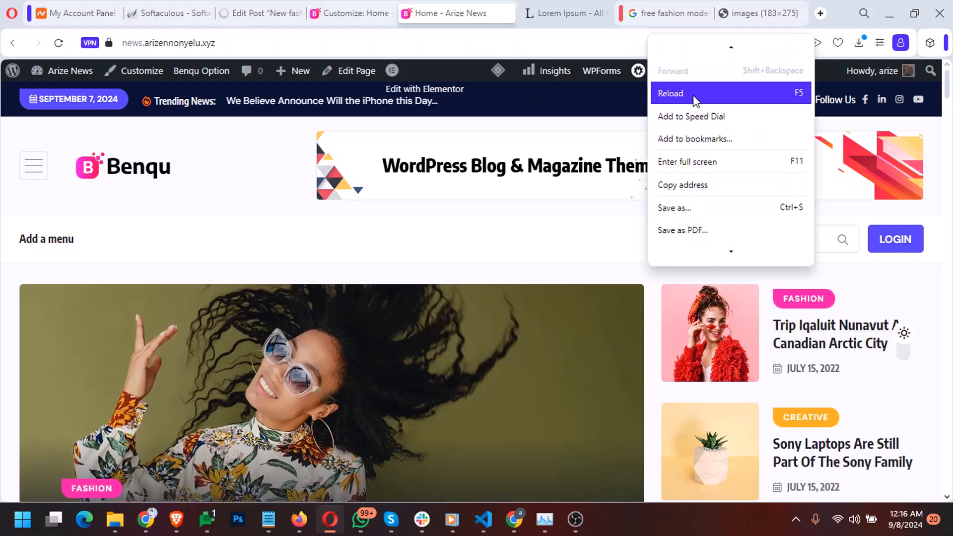
left_click(693, 93)
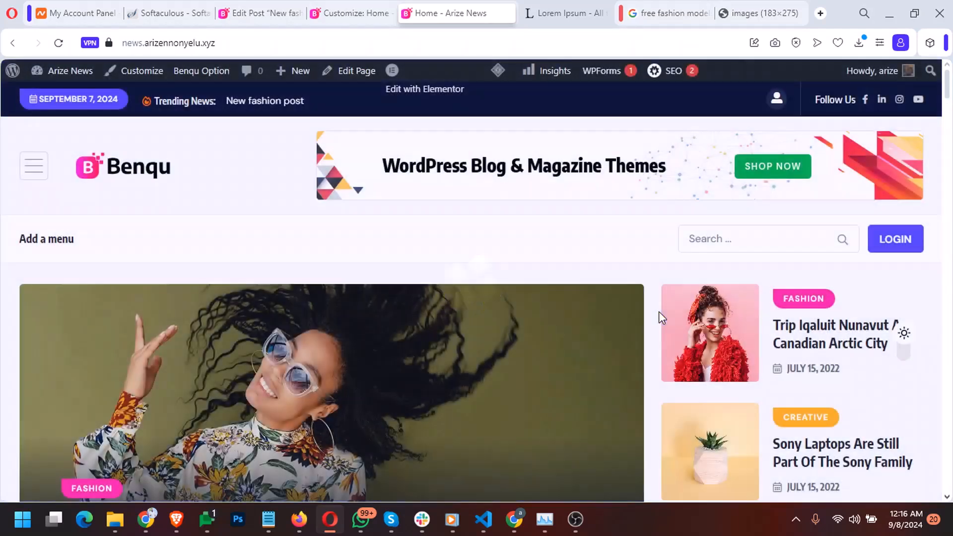
scroll(659, 311, "down", 5)
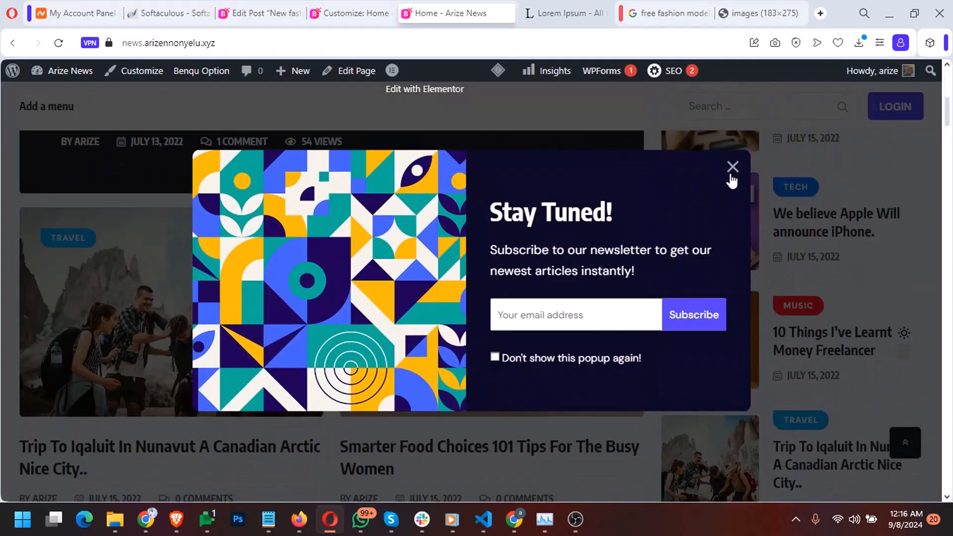
left_click(732, 166)
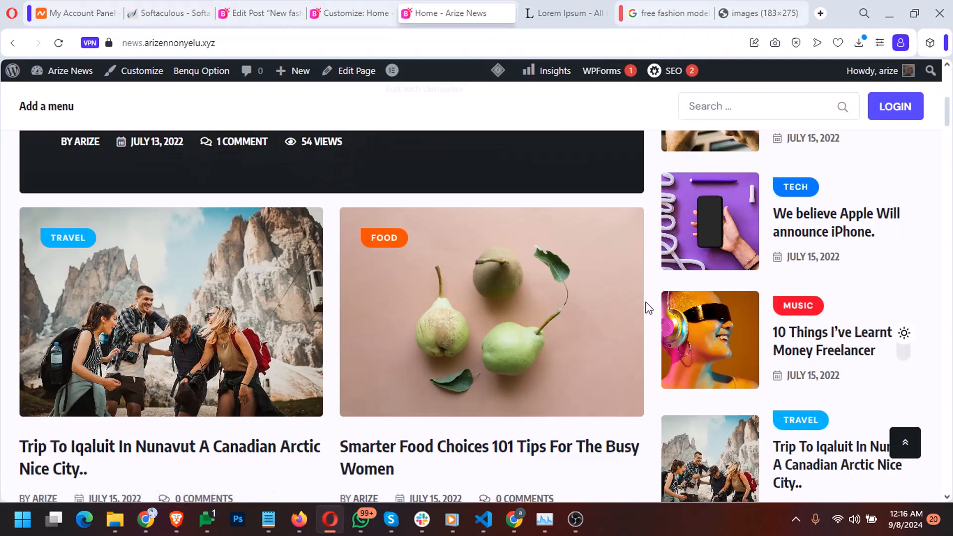
scroll(648, 308, "down", 8)
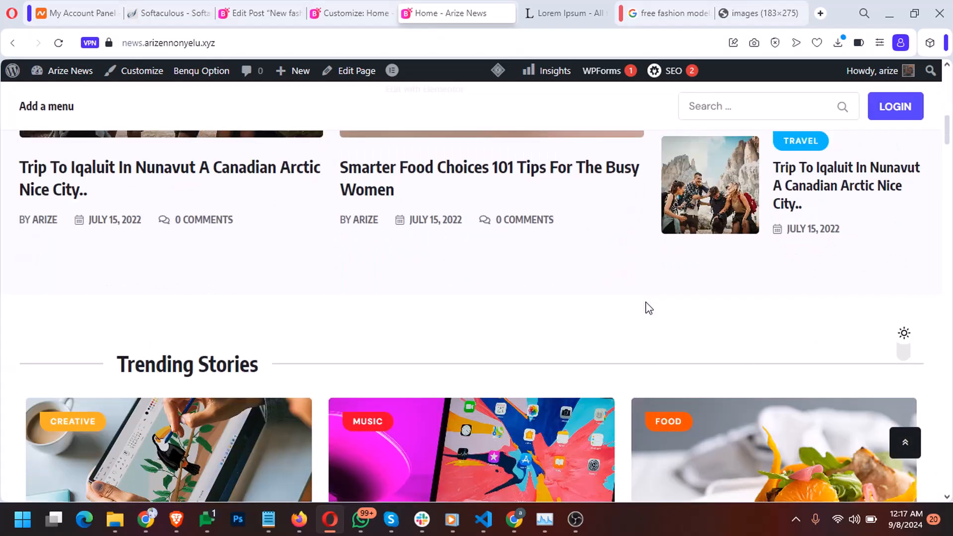
scroll(647, 307, "down", 12)
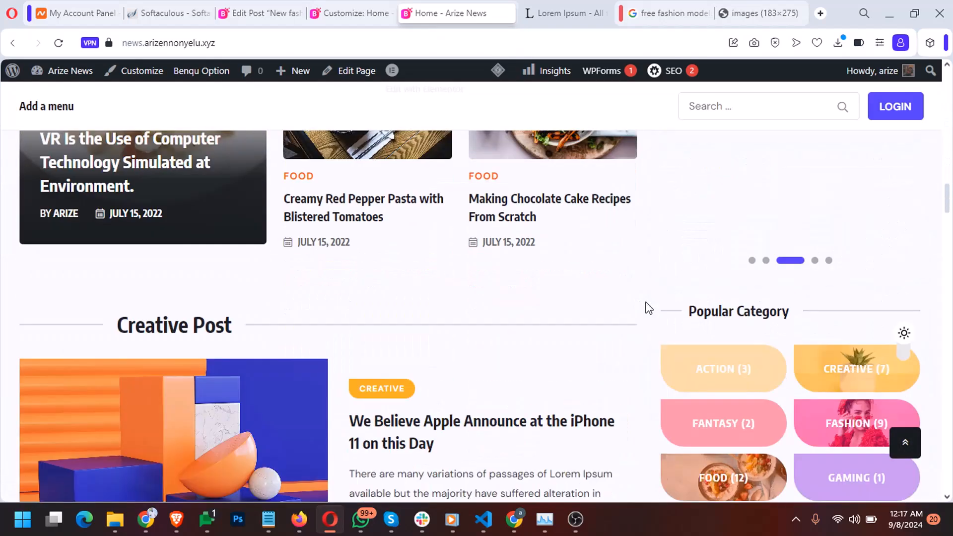
scroll(648, 308, "down", 12)
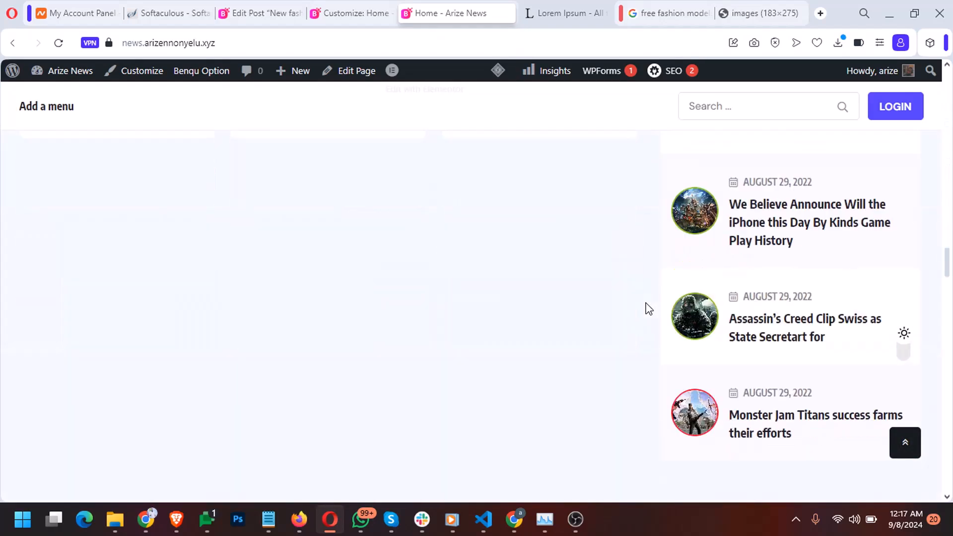
scroll(647, 307, "up", 5)
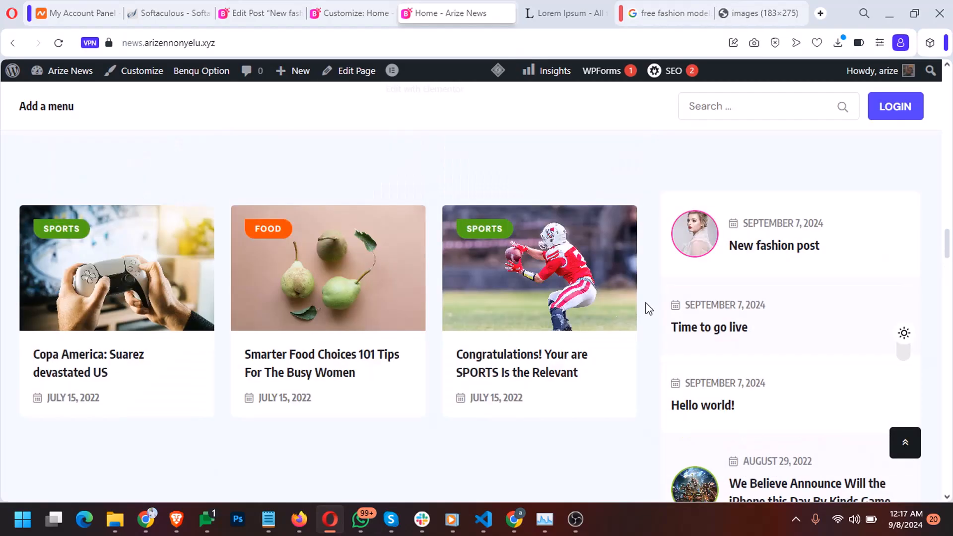
scroll(647, 308, "up", 15)
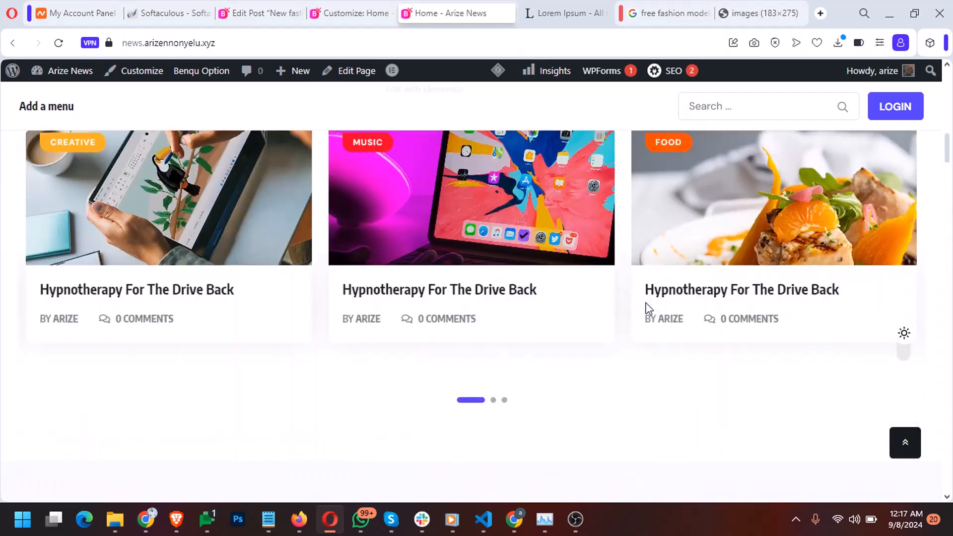
scroll(648, 308, "up", 15)
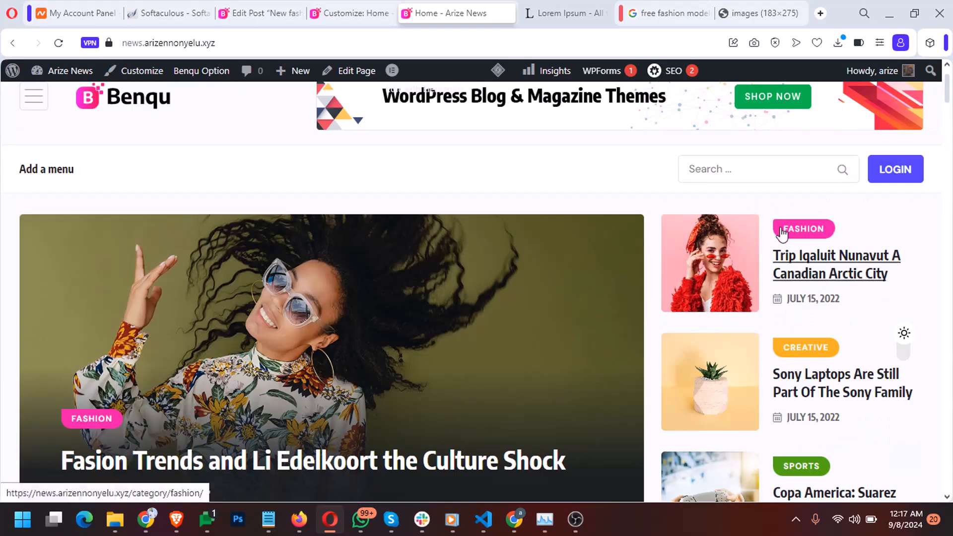
scroll(789, 318, "down", 2)
scroll(780, 381, "down", 20)
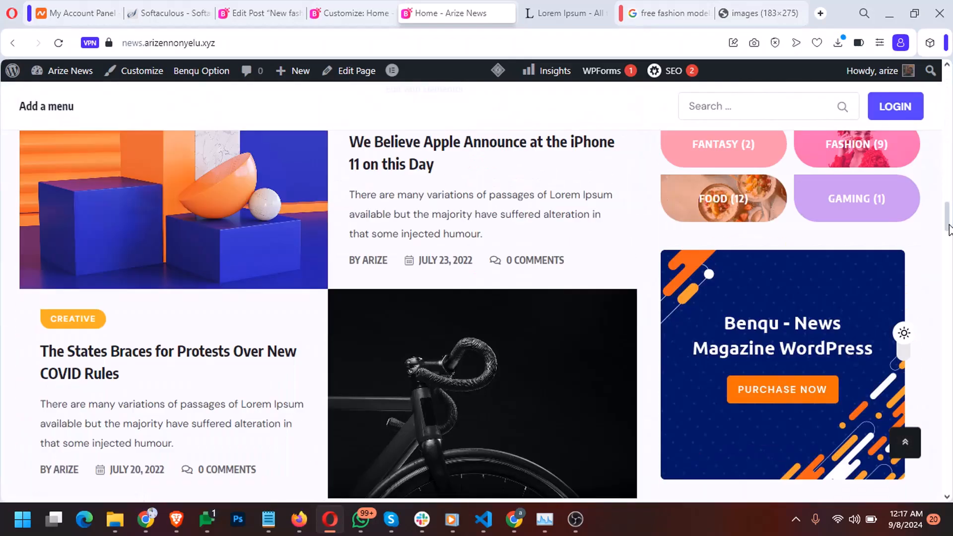
left_click_drag(948, 228, 951, 347)
mouse_move(950, 375)
left_mouse_down()
mouse_move(950, 405)
mouse_move(950, 358)
mouse_move(950, 398)
mouse_move(950, 380)
left_mouse_up()
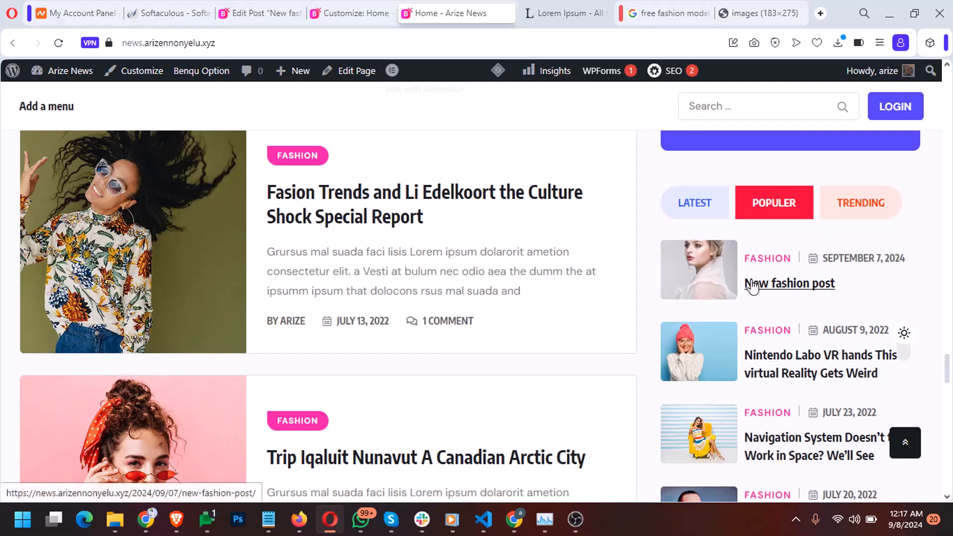
scroll(751, 287, "up", 1)
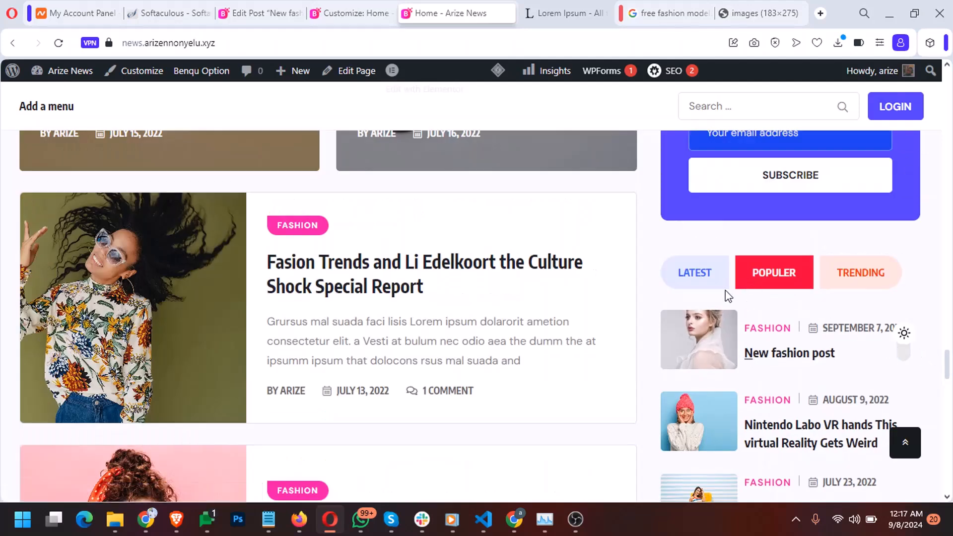
Check 'New fashion post' in the sidebar's Latest, Popular and Trending lists
left_click(698, 281)
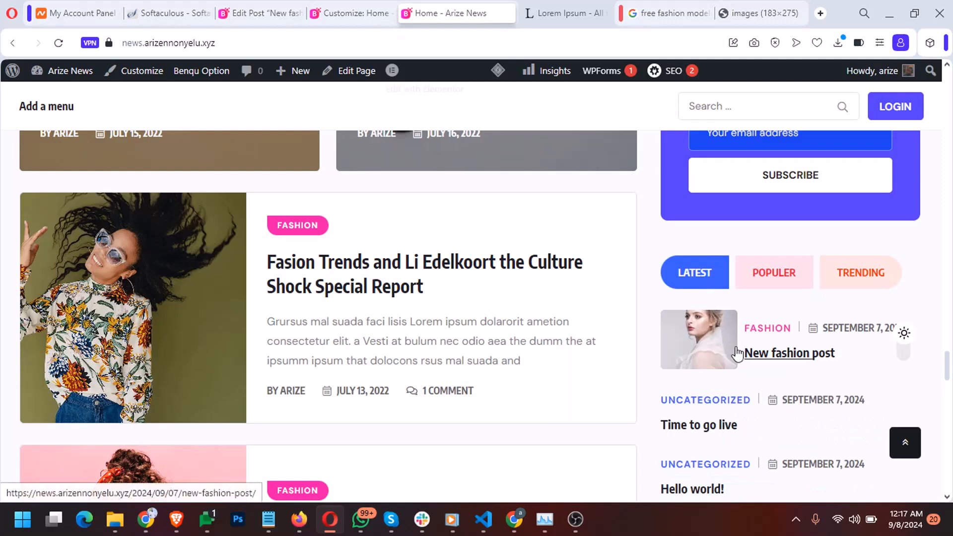
left_click(758, 281)
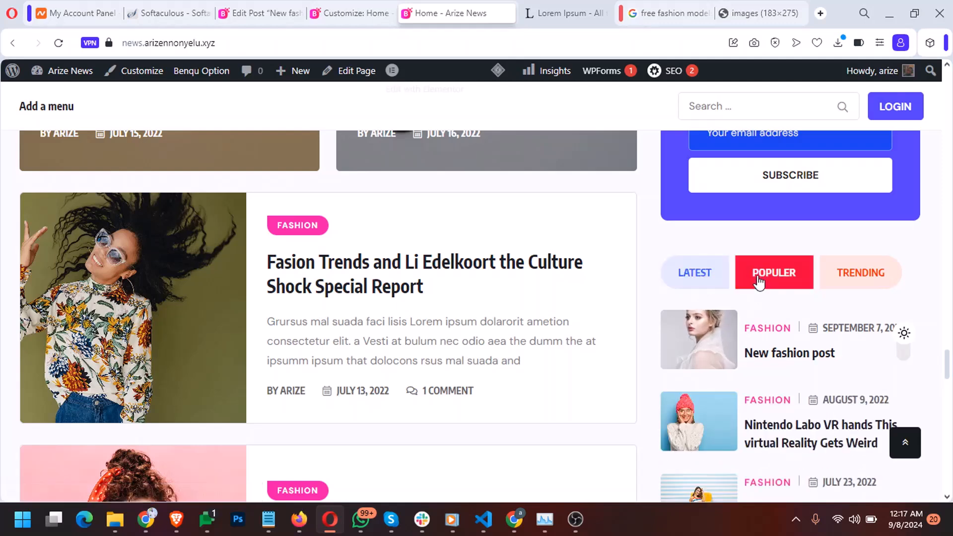
left_click(859, 274)
scroll(776, 397, "down", 5)
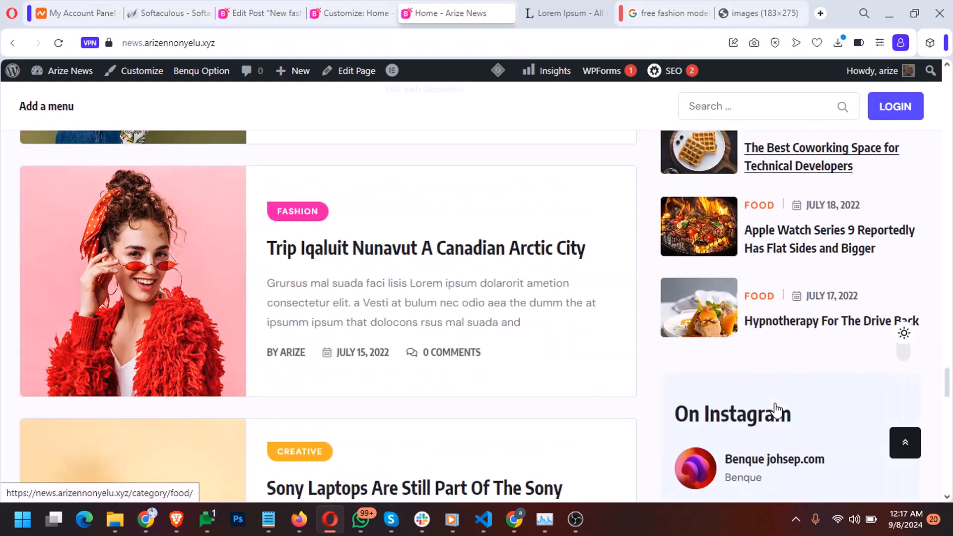
scroll(776, 409, "down", 1)
scroll(777, 409, "down", 2)
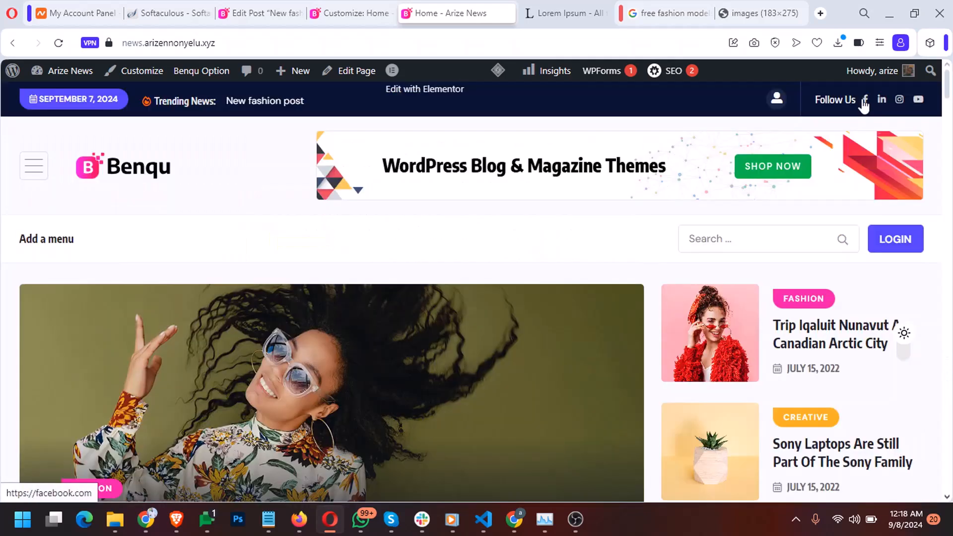
scroll(697, 347, "down", 5)
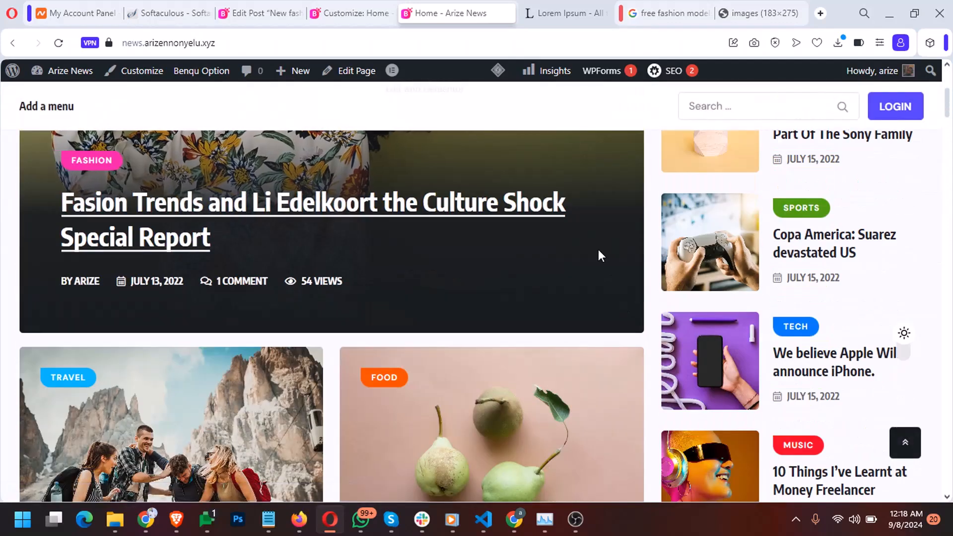
scroll(622, 255, "up", 5)
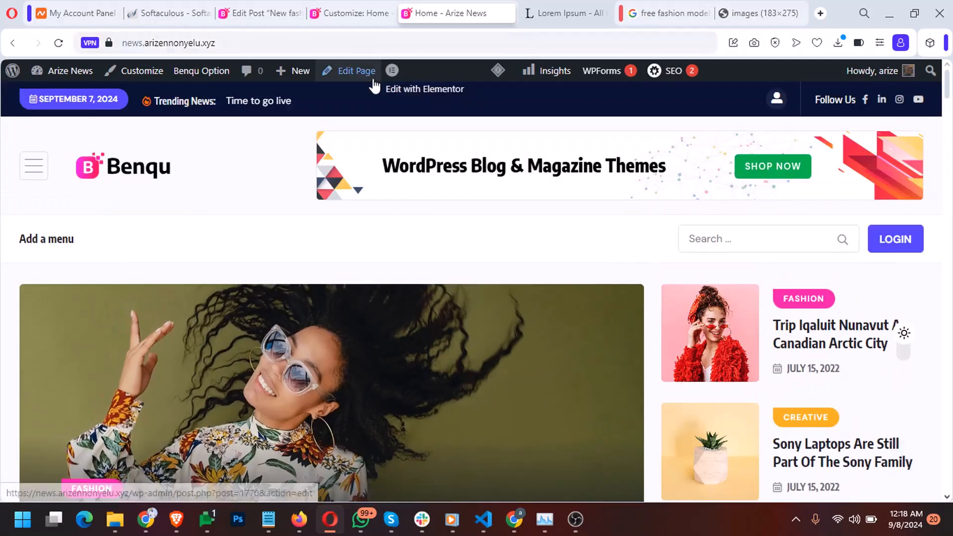
Open the Home page's edit screen and launch Edit with Elementor
left_click(352, 73)
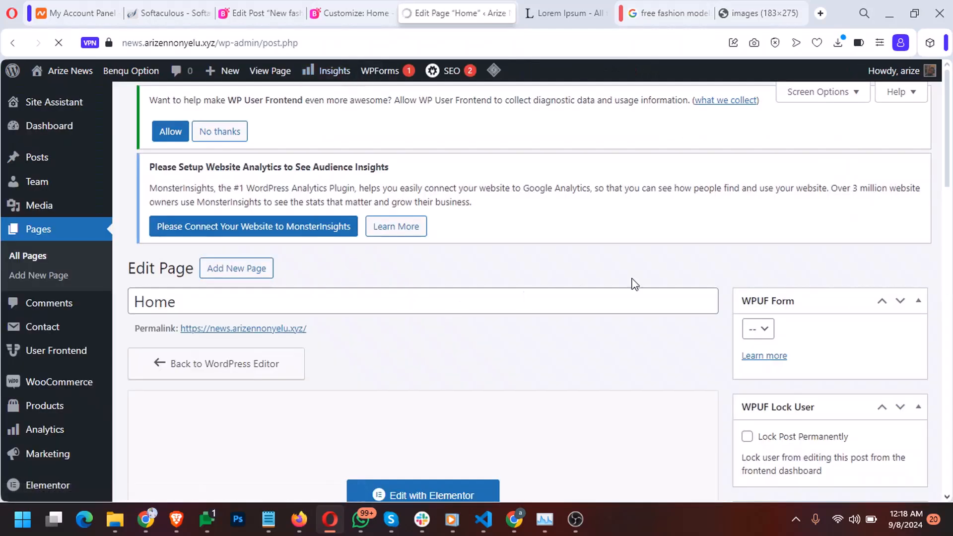
scroll(731, 305, "down", 4)
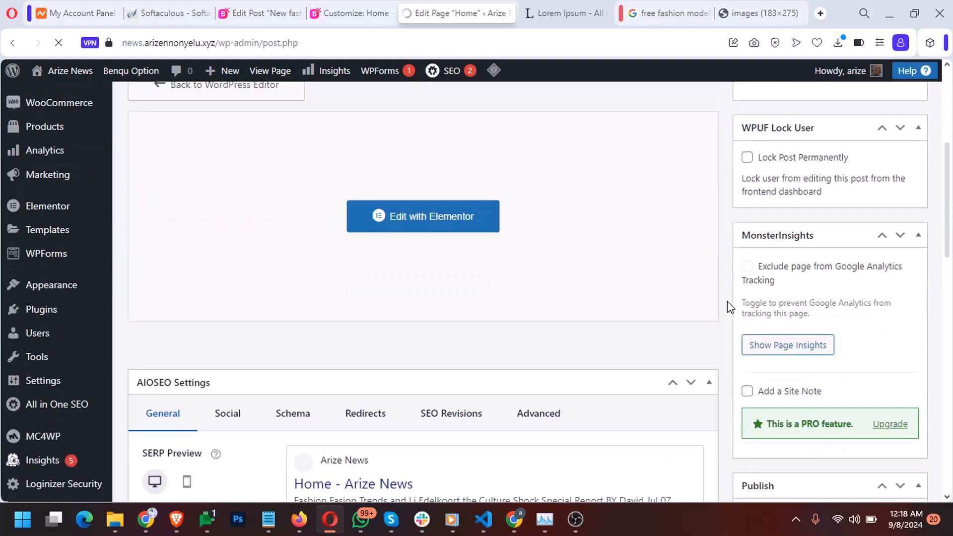
scroll(405, 252, "up", 4)
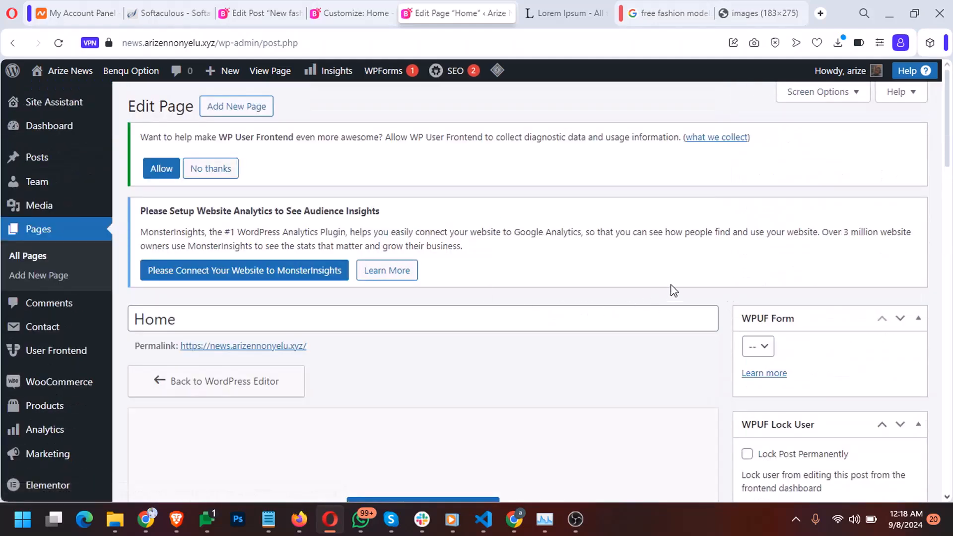
scroll(672, 288, "down", 5)
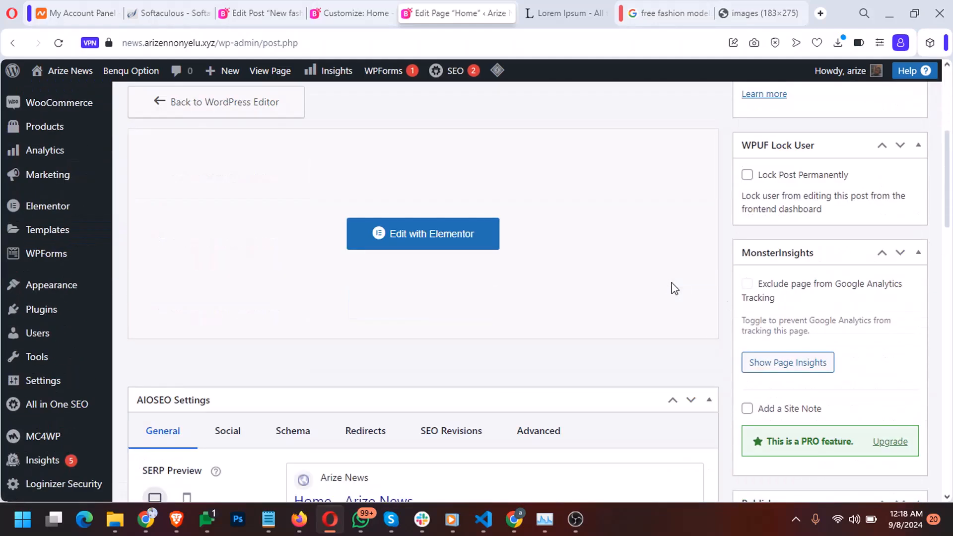
left_click(428, 243)
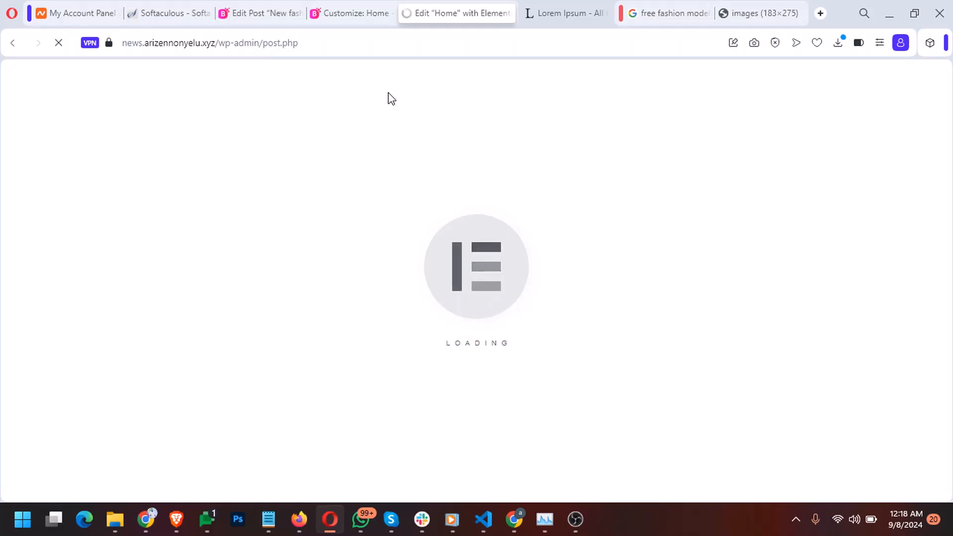
Browse the Customizer's Header Image and Sidebar Nav sections, then move to the Elementor Home editor
left_click(352, 13)
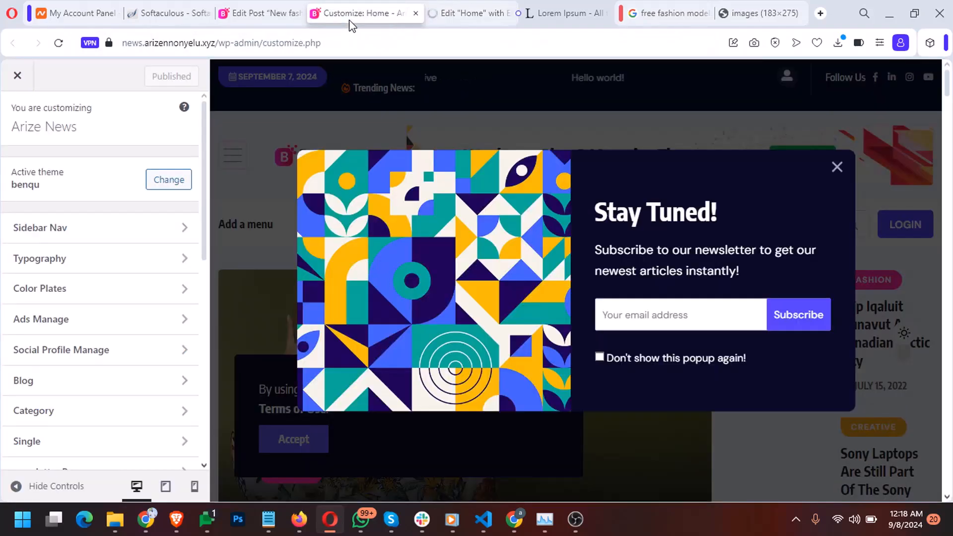
left_click(837, 167)
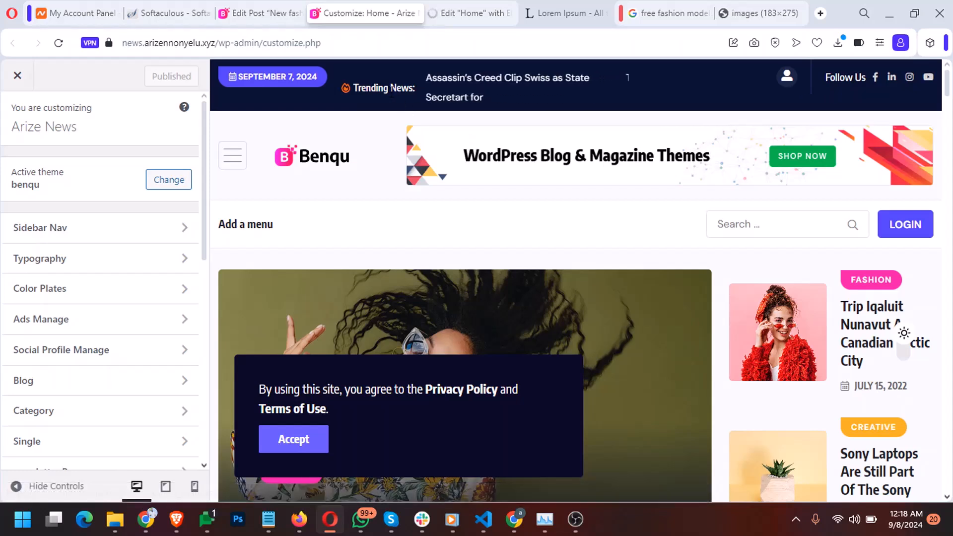
scroll(60, 293, "down", 10)
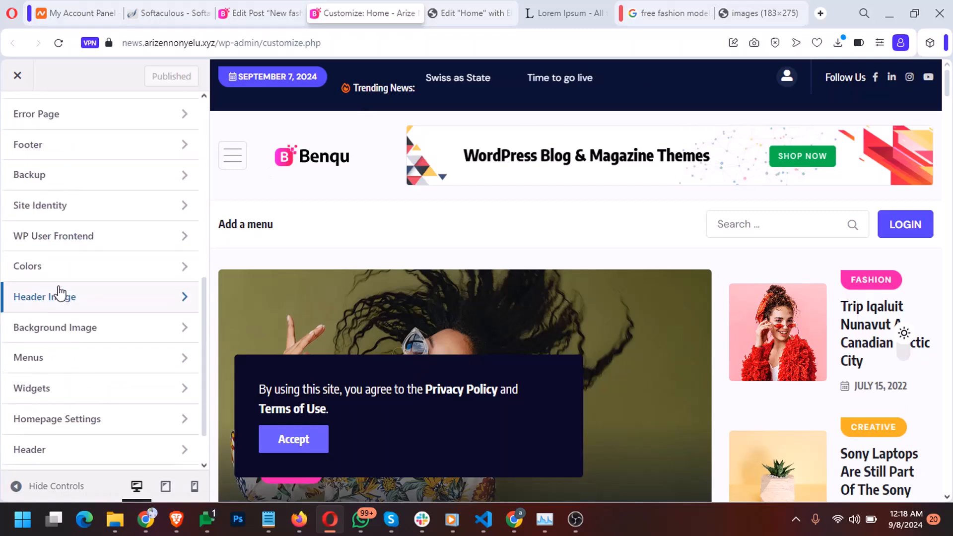
left_click(65, 247)
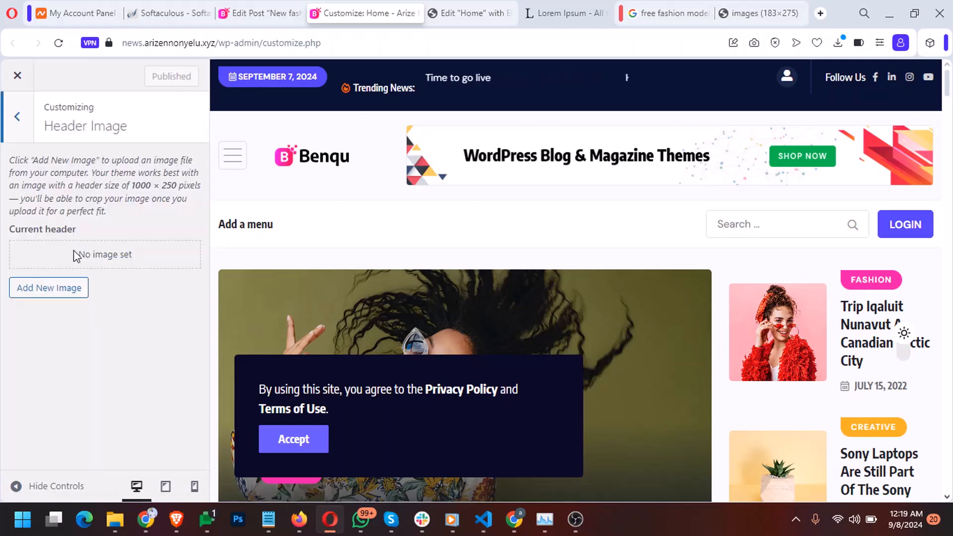
left_click(28, 132)
scroll(82, 258, "down", 1)
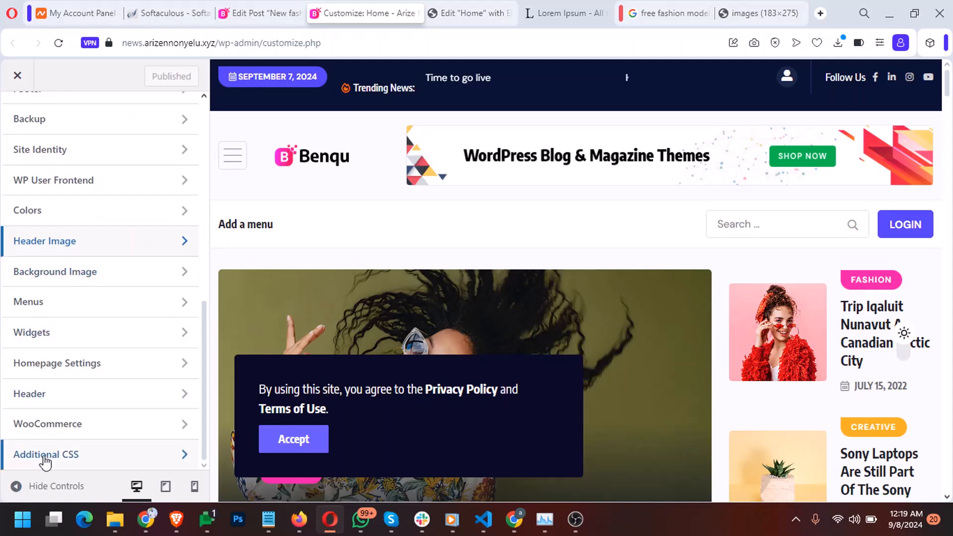
scroll(70, 444, "up", 10)
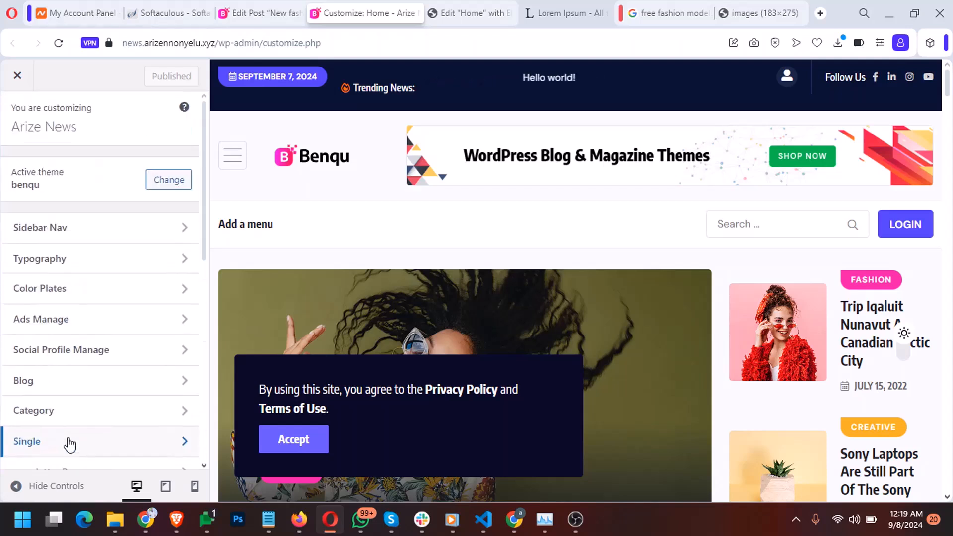
left_click(84, 236)
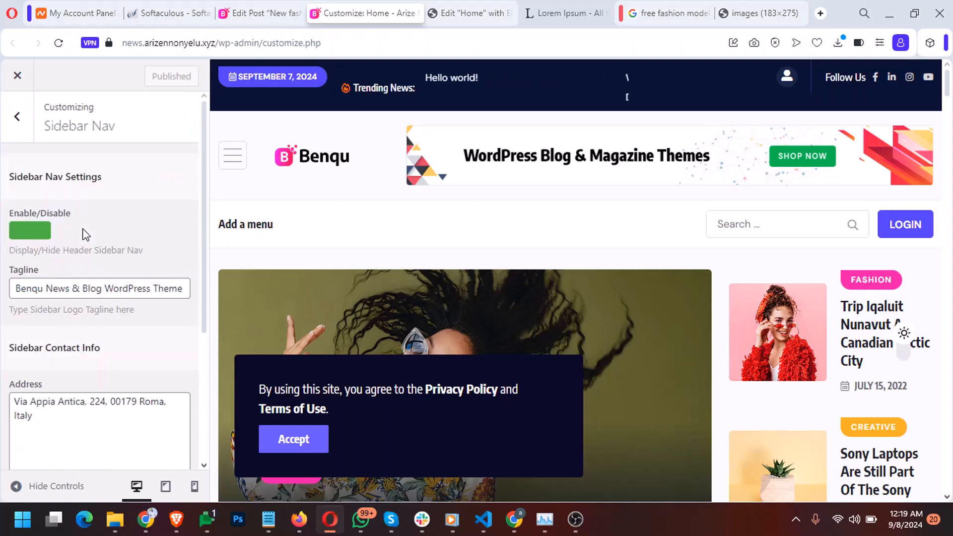
left_click(27, 134)
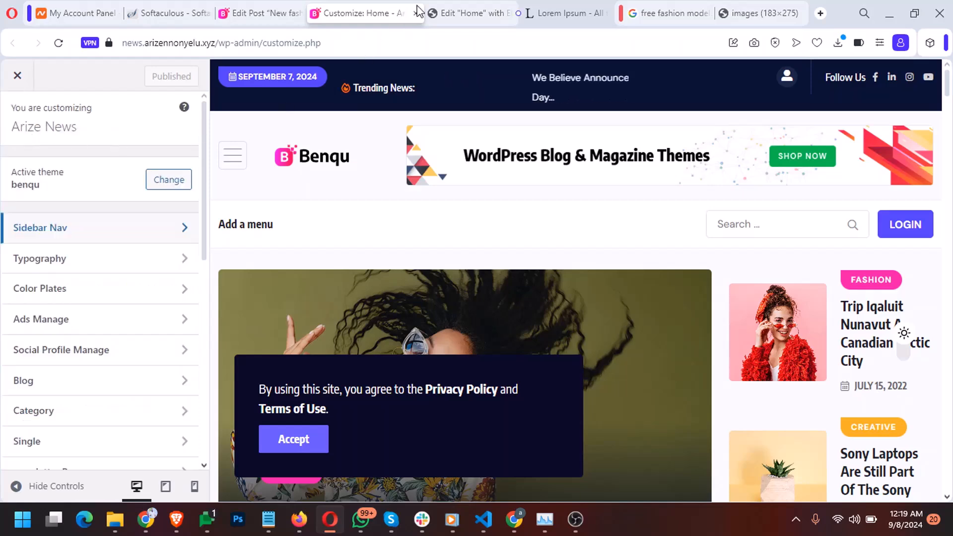
left_click(448, 12)
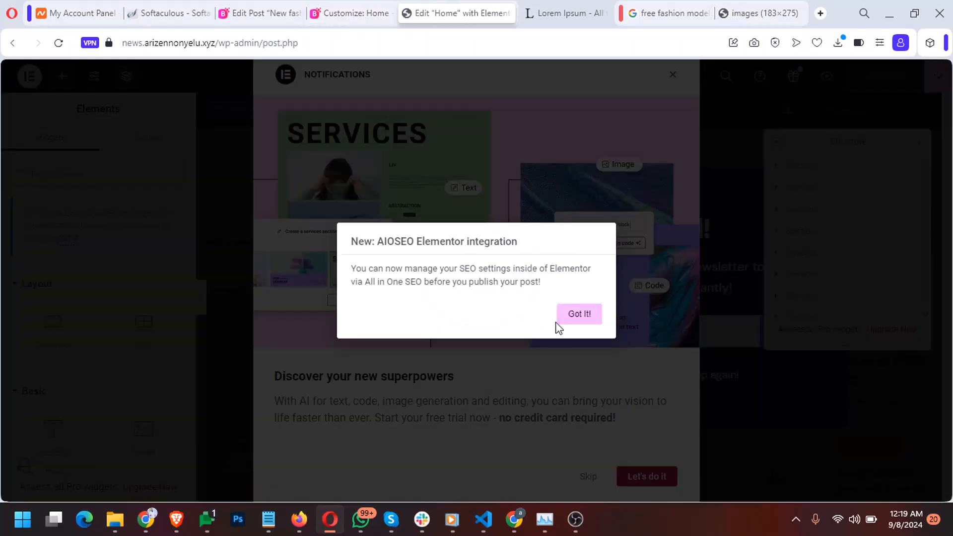
Dismiss the AIOSEO notice, the new-features notification and the Stay Tuned popup in Elementor
left_click(563, 321)
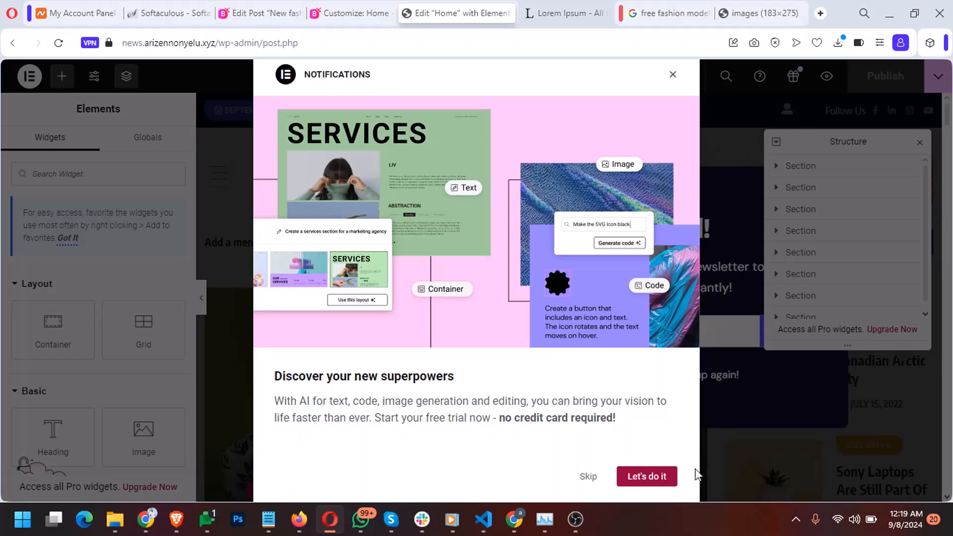
left_click(587, 477)
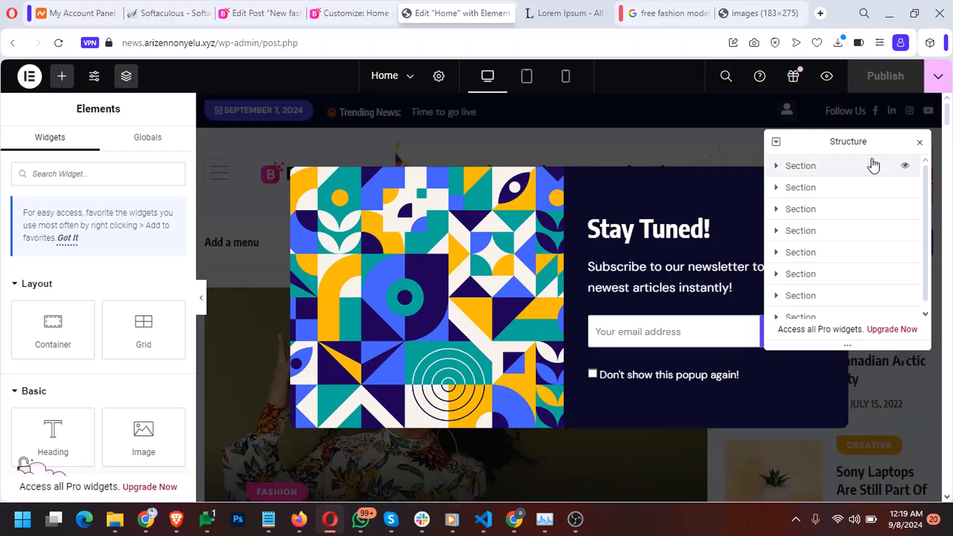
left_click_drag(858, 146, 475, 171)
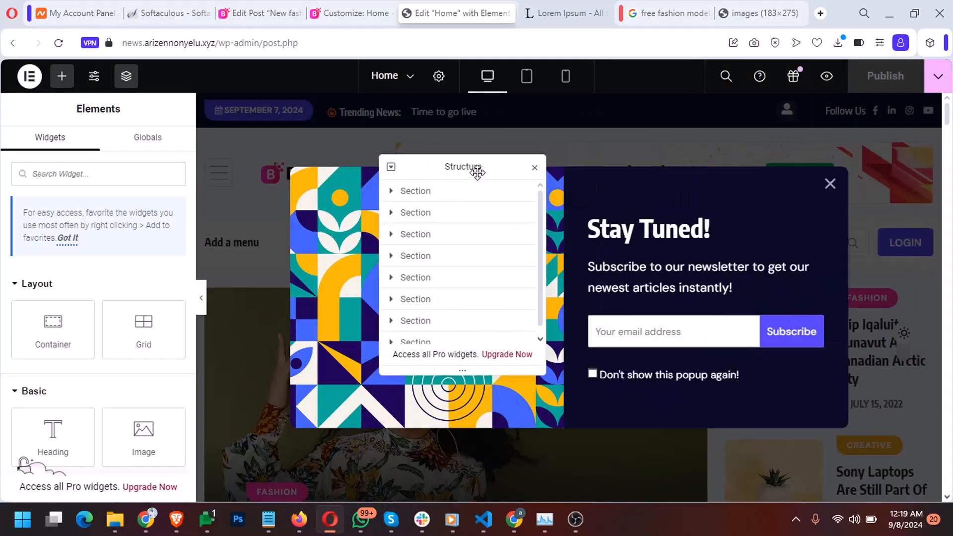
left_click(831, 183)
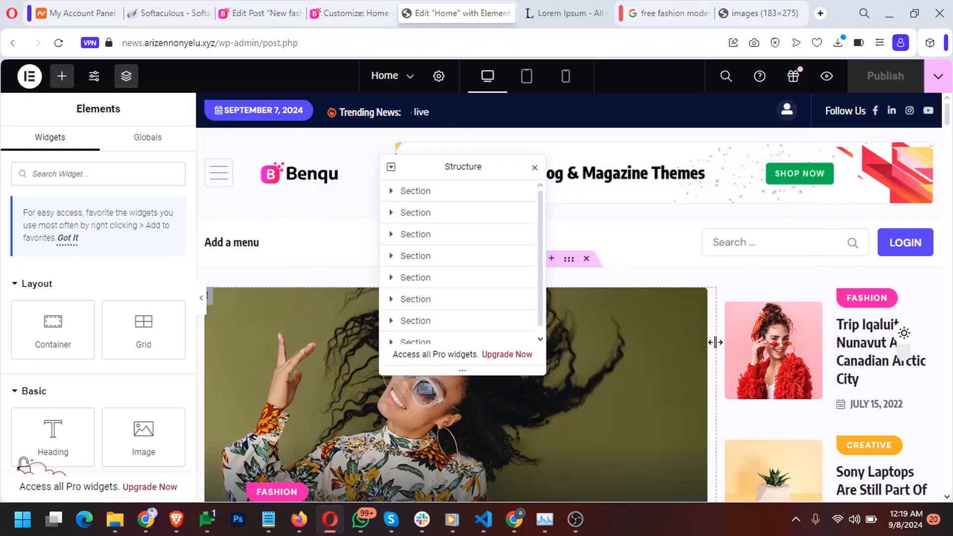
Open the right-column Benqu Post List settings: List Style 6, Ascending, 6 per page, skip 2
left_click(890, 369)
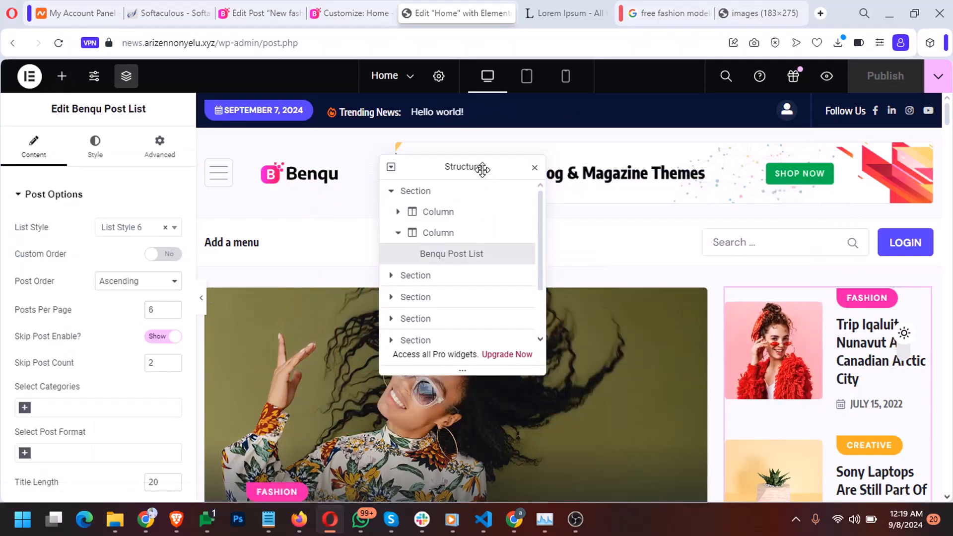
left_click_drag(480, 167, 593, 134)
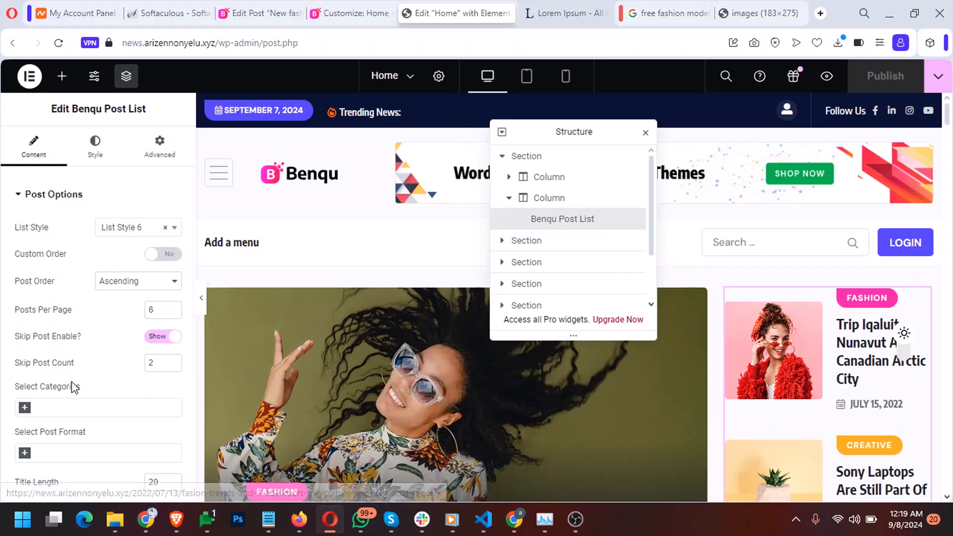
scroll(76, 326, "down", 2)
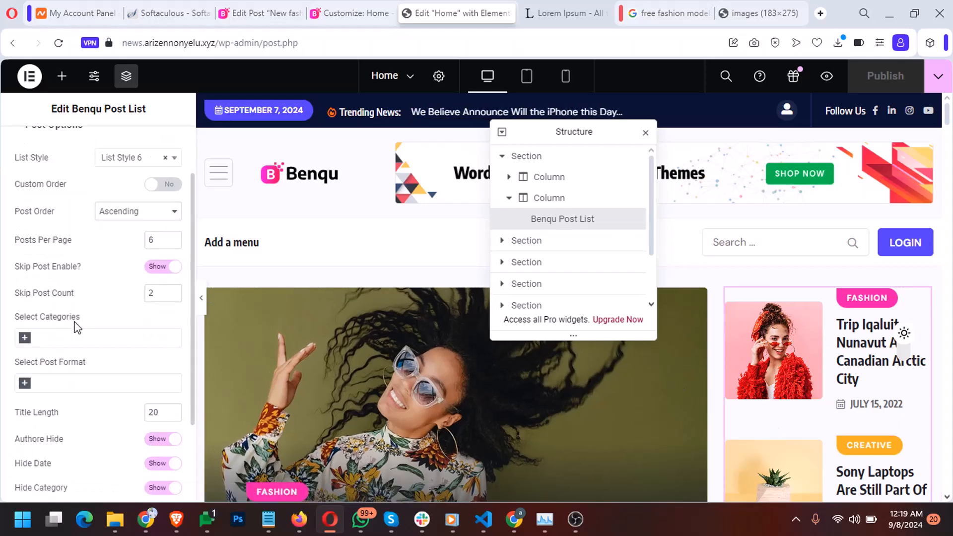
scroll(874, 457, "down", 5)
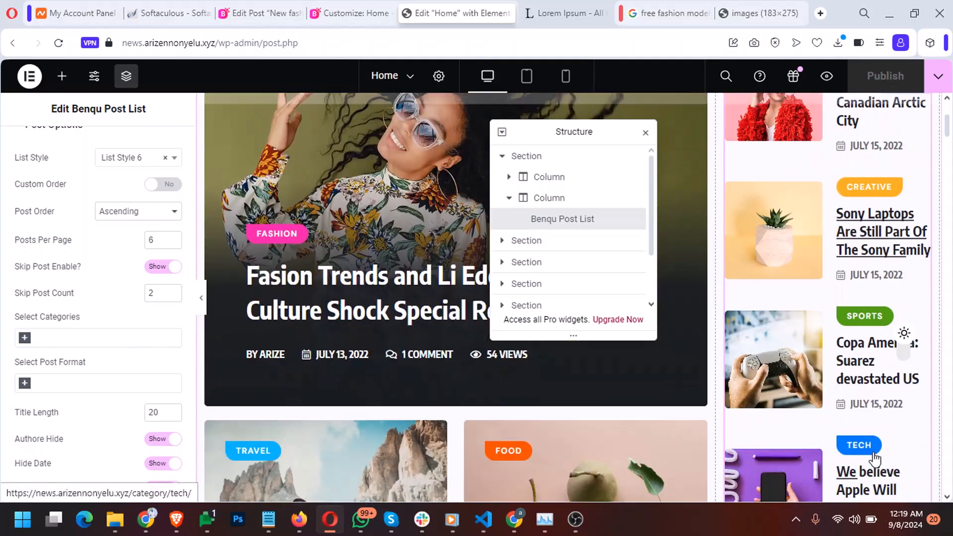
scroll(874, 457, "up", 3)
scroll(874, 458, "up", 2)
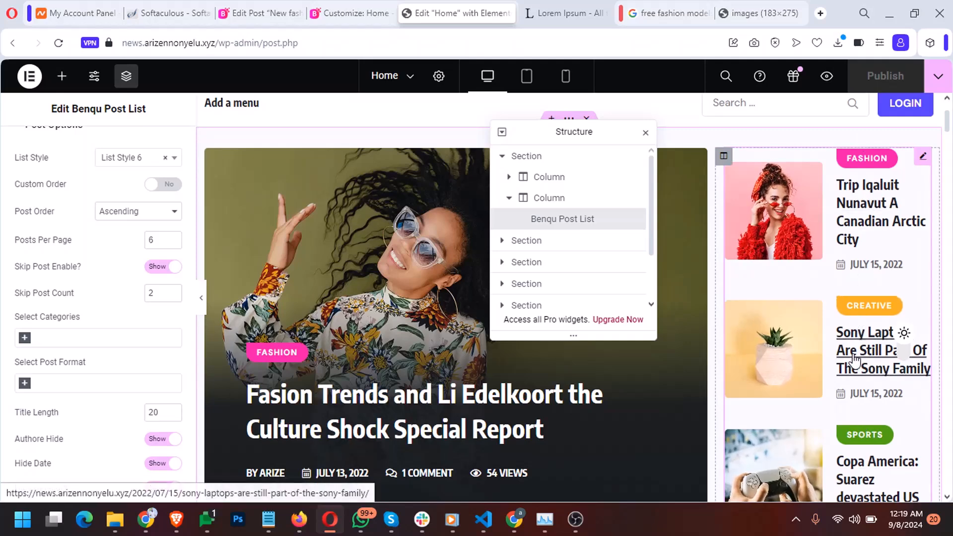
scroll(854, 360, "down", 2)
scroll(98, 351, "down", 3)
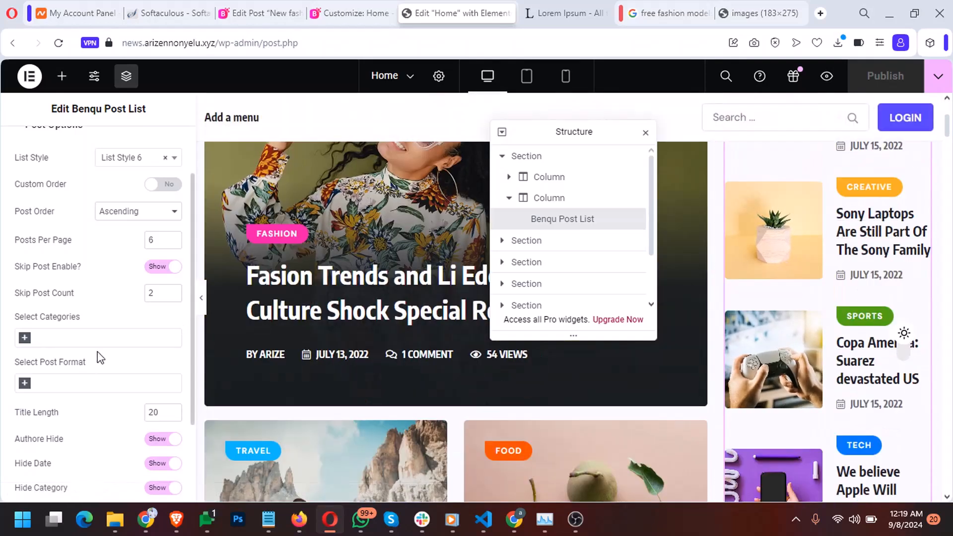
scroll(97, 351, "down", 1)
scroll(97, 352, "up", 4)
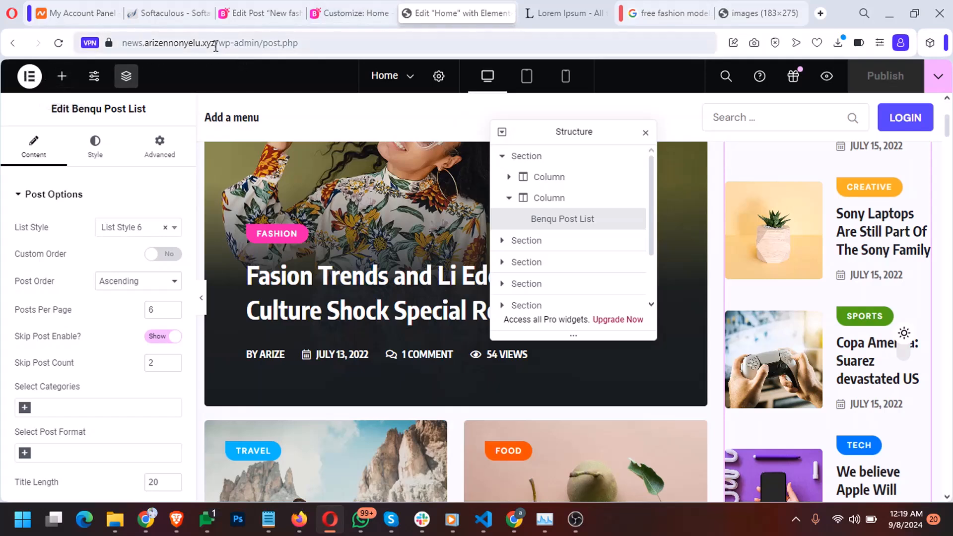
left_click_drag(216, 43, 468, 37)
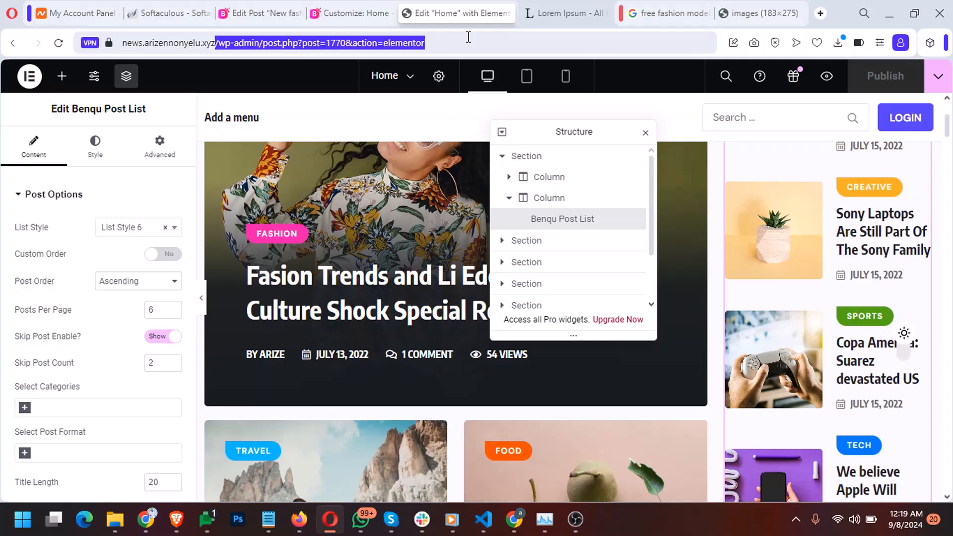
Load the live Arize News homepage, close the Stay Tuned popup and scroll through its sidebar lists
key("BackSpace")
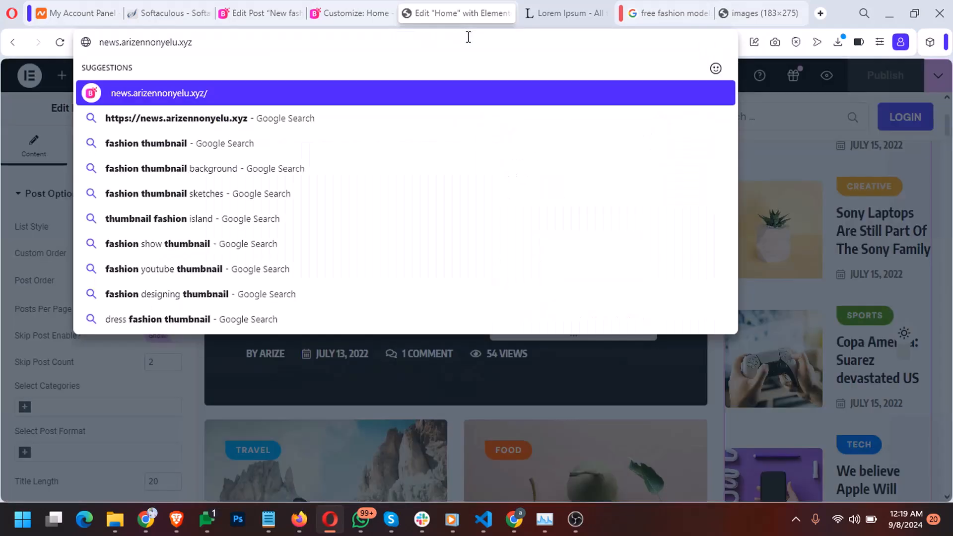
key("Return")
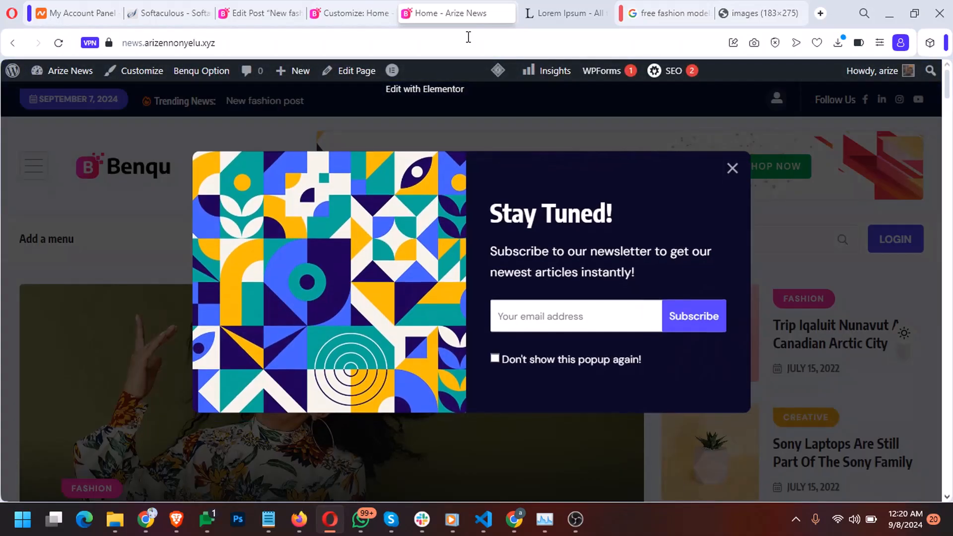
left_click(744, 166)
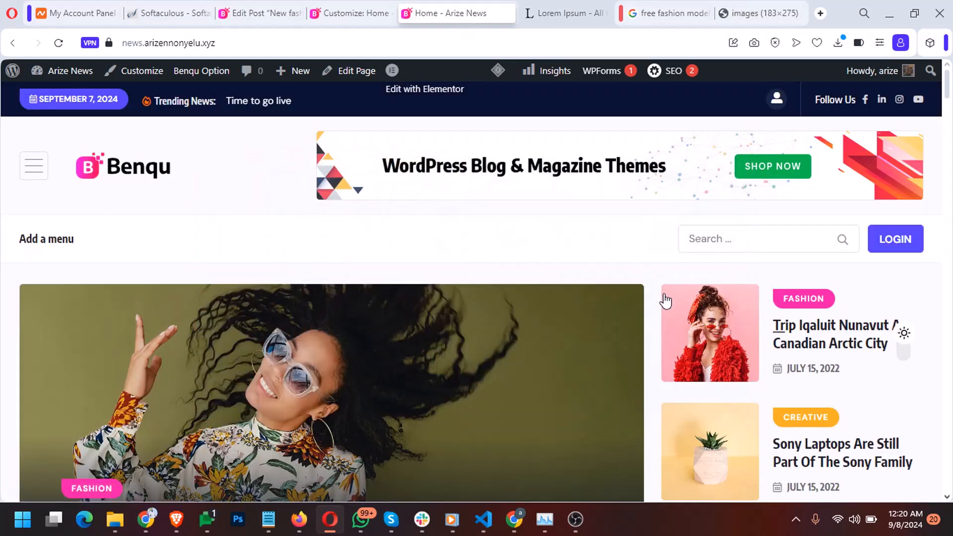
scroll(639, 316, "down", 15)
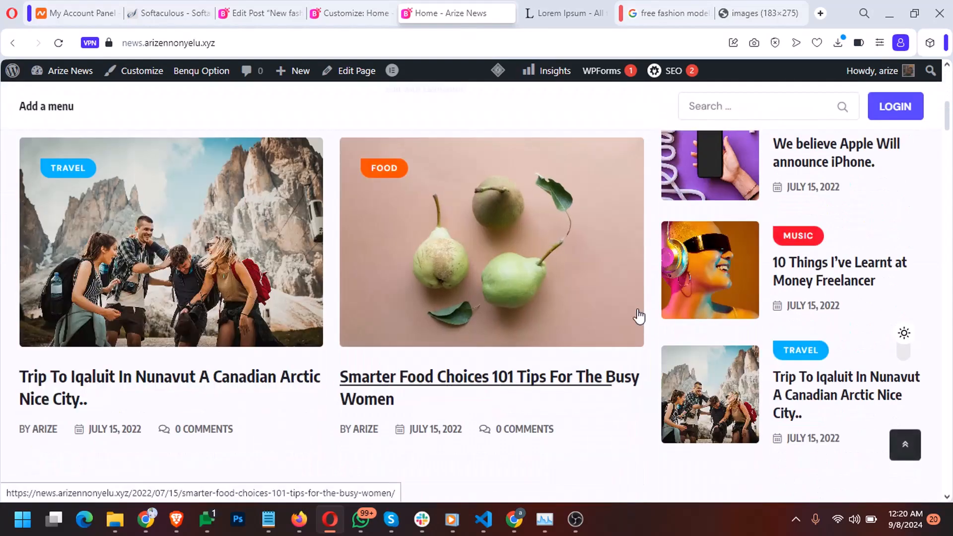
scroll(620, 258, "down", 6)
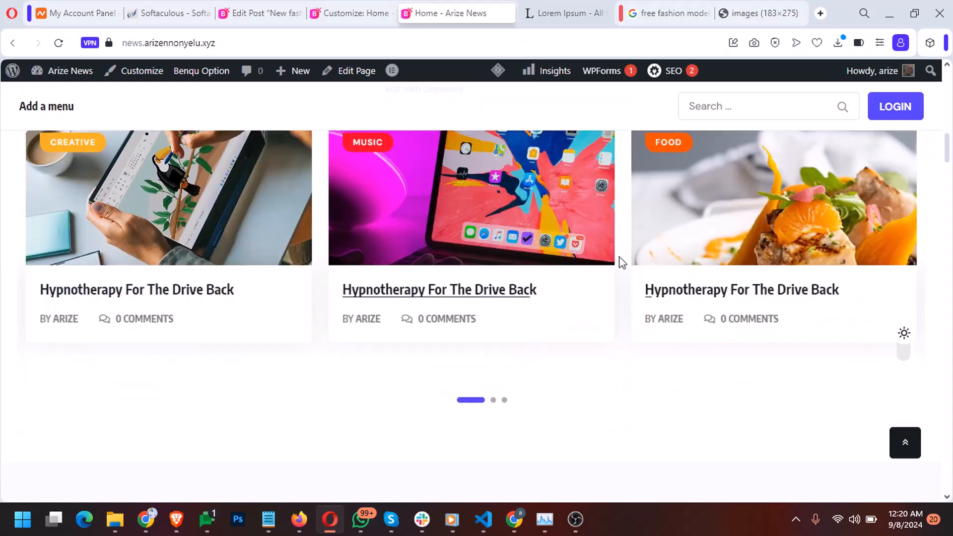
scroll(620, 263, "down", 3)
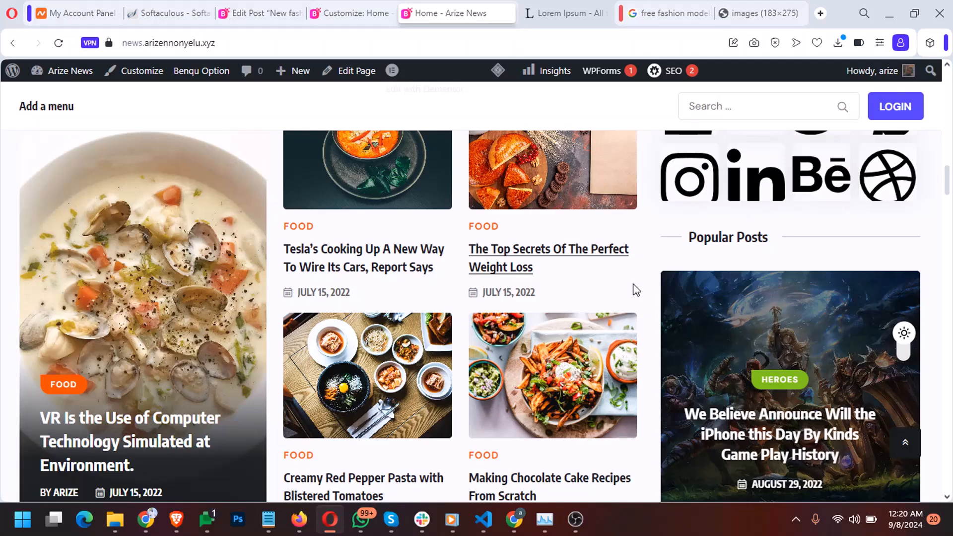
scroll(636, 290, "down", 15)
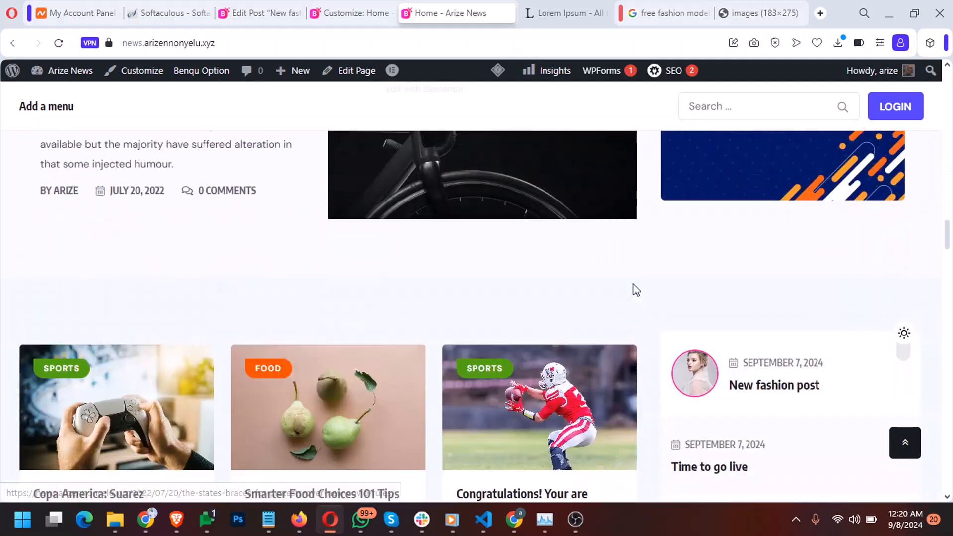
scroll(636, 290, "up", 4)
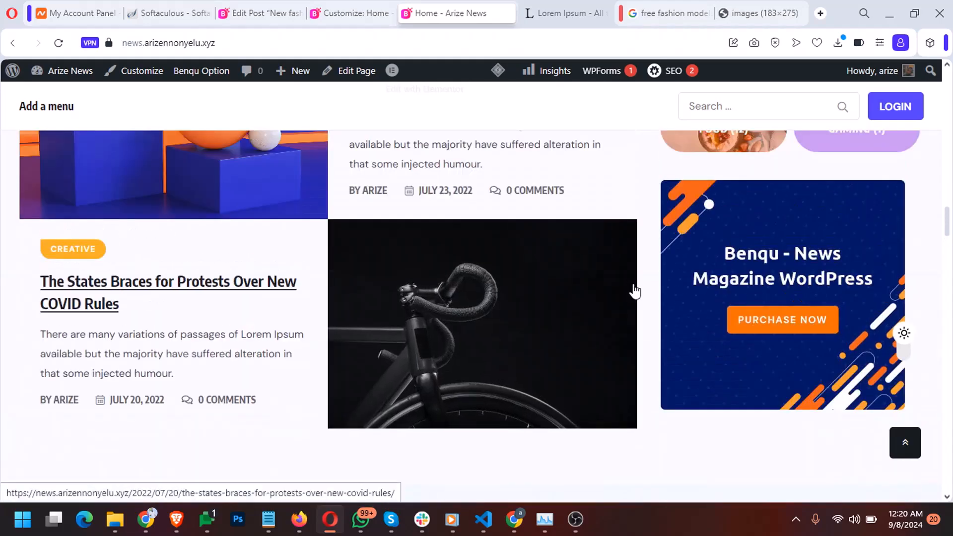
scroll(635, 290, "up", 15)
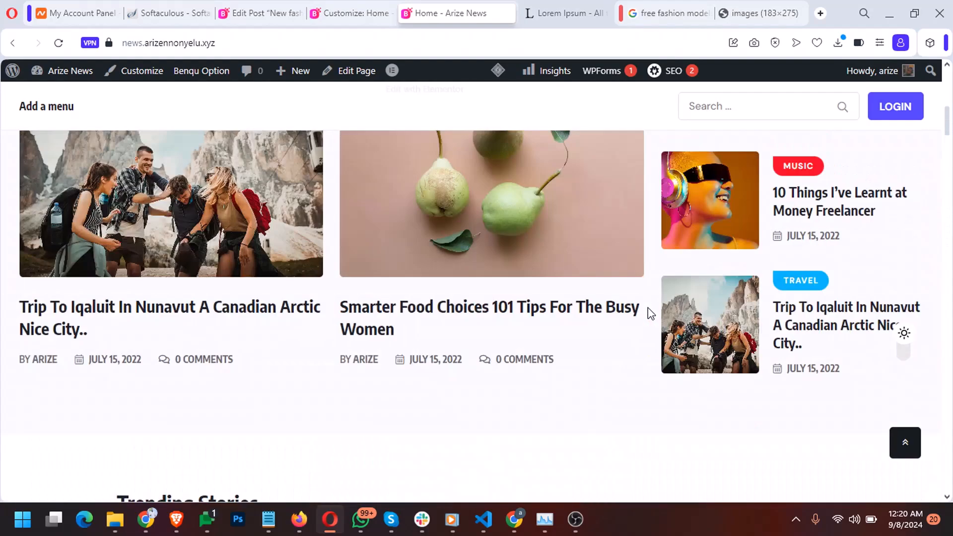
scroll(648, 314, "up", 3)
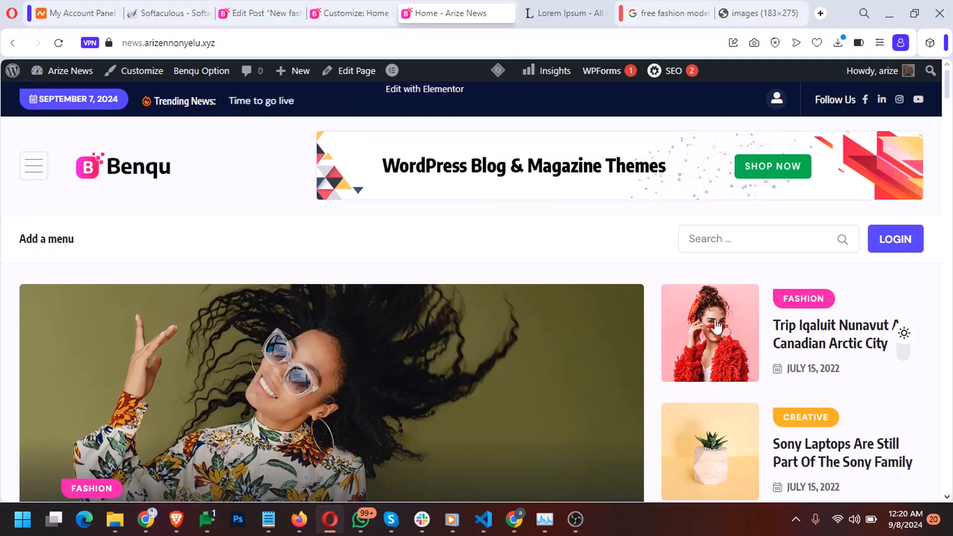